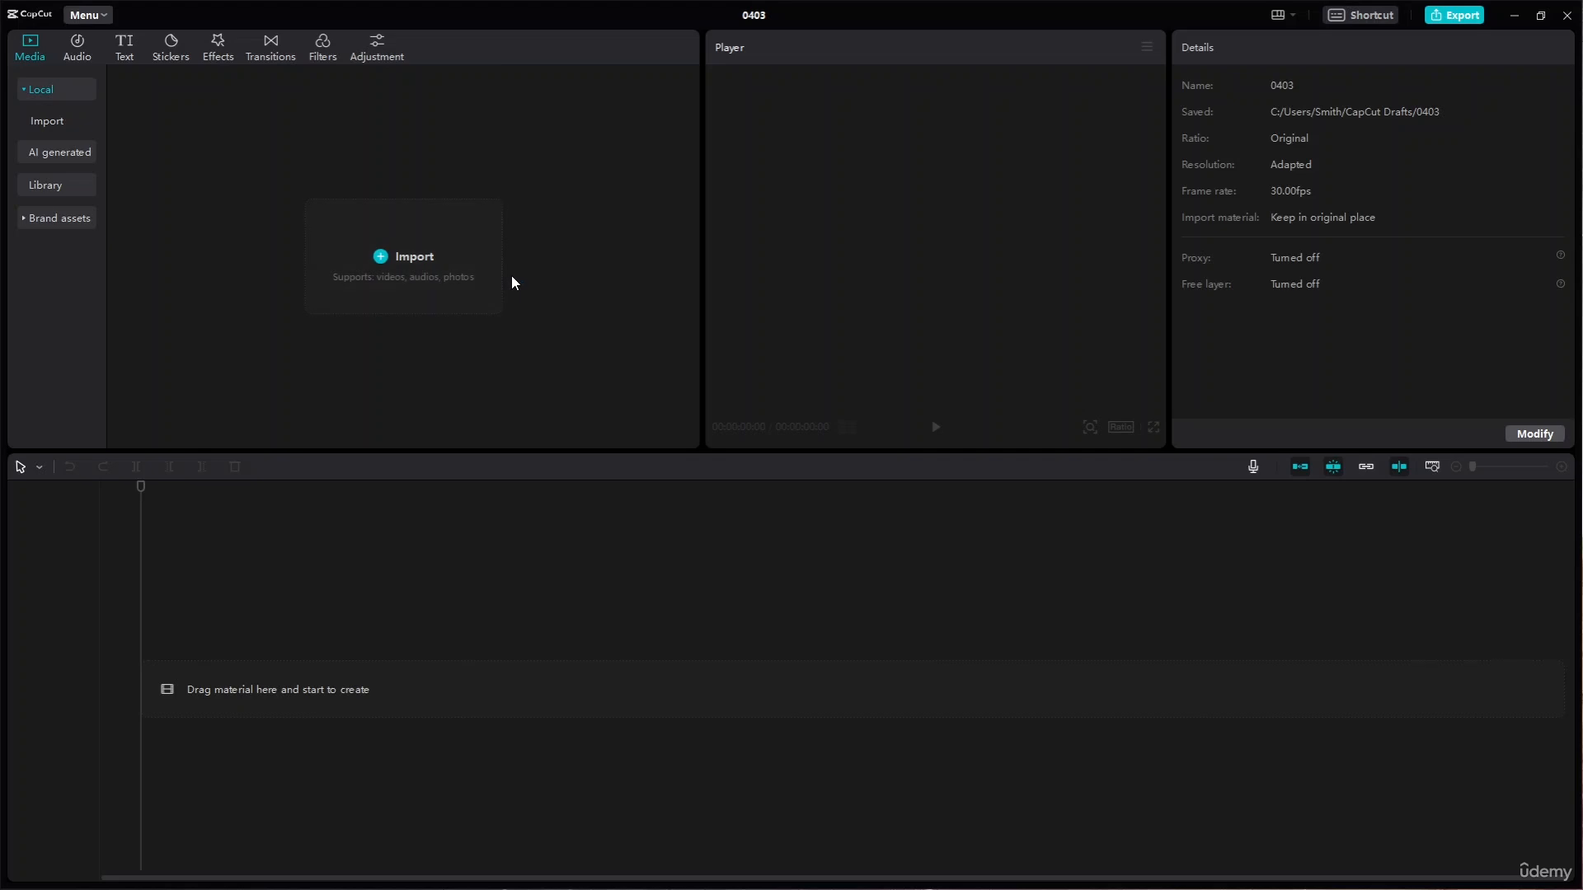
Import all the video, image and audio files from the Resource folder and sort them by file type
{"action": "left_click", "coordinate": [417, 266]}
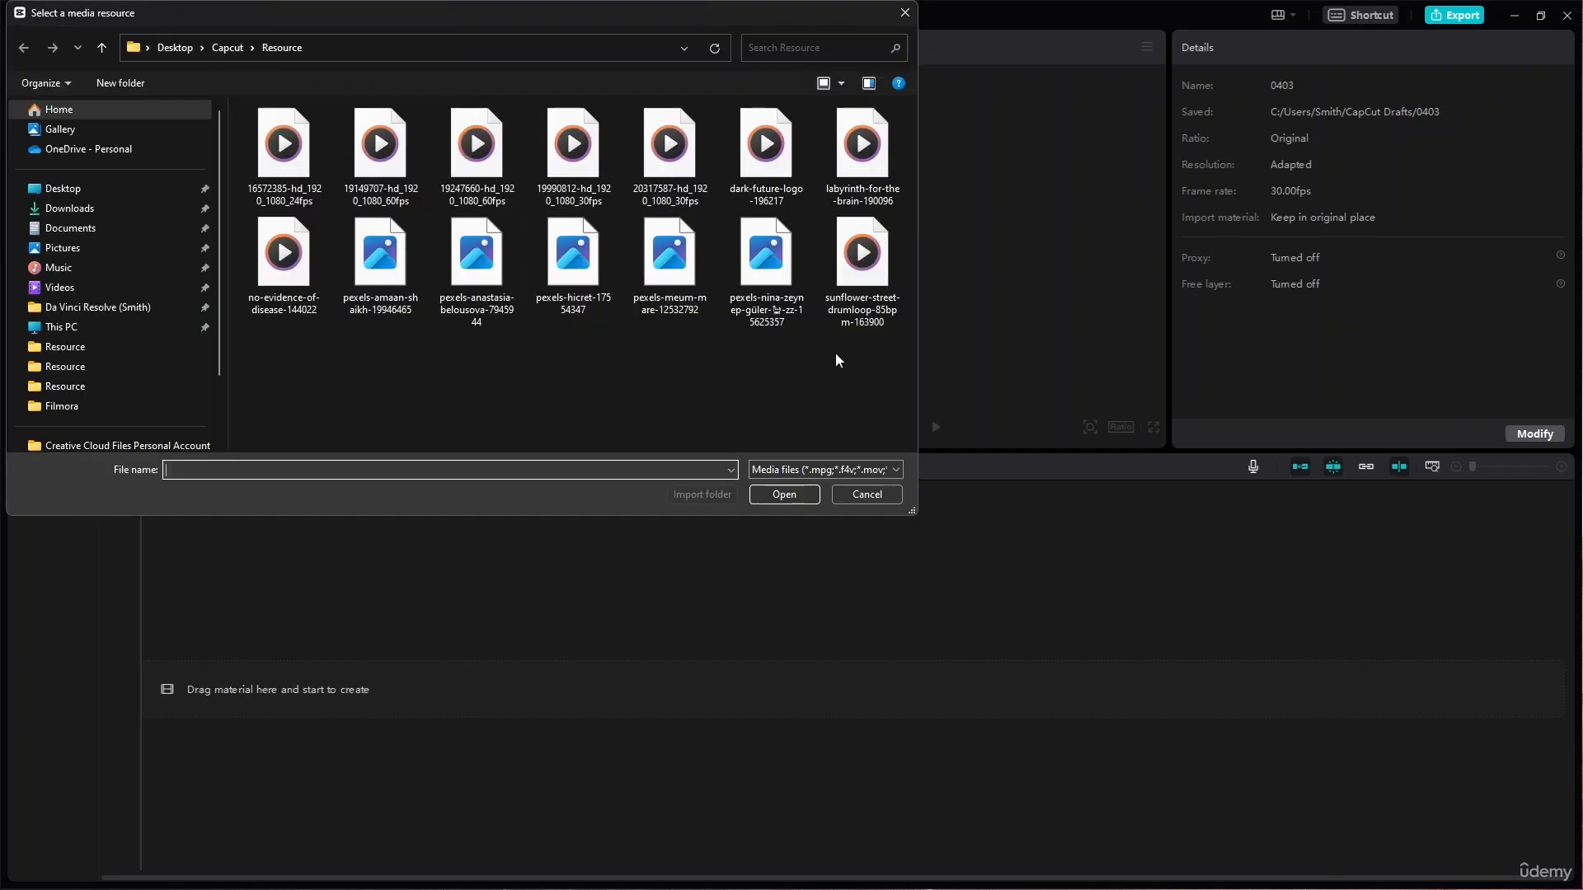
{"action": "left_click_drag", "start_coordinate": [552, 343], "coordinate": [246, 106]}
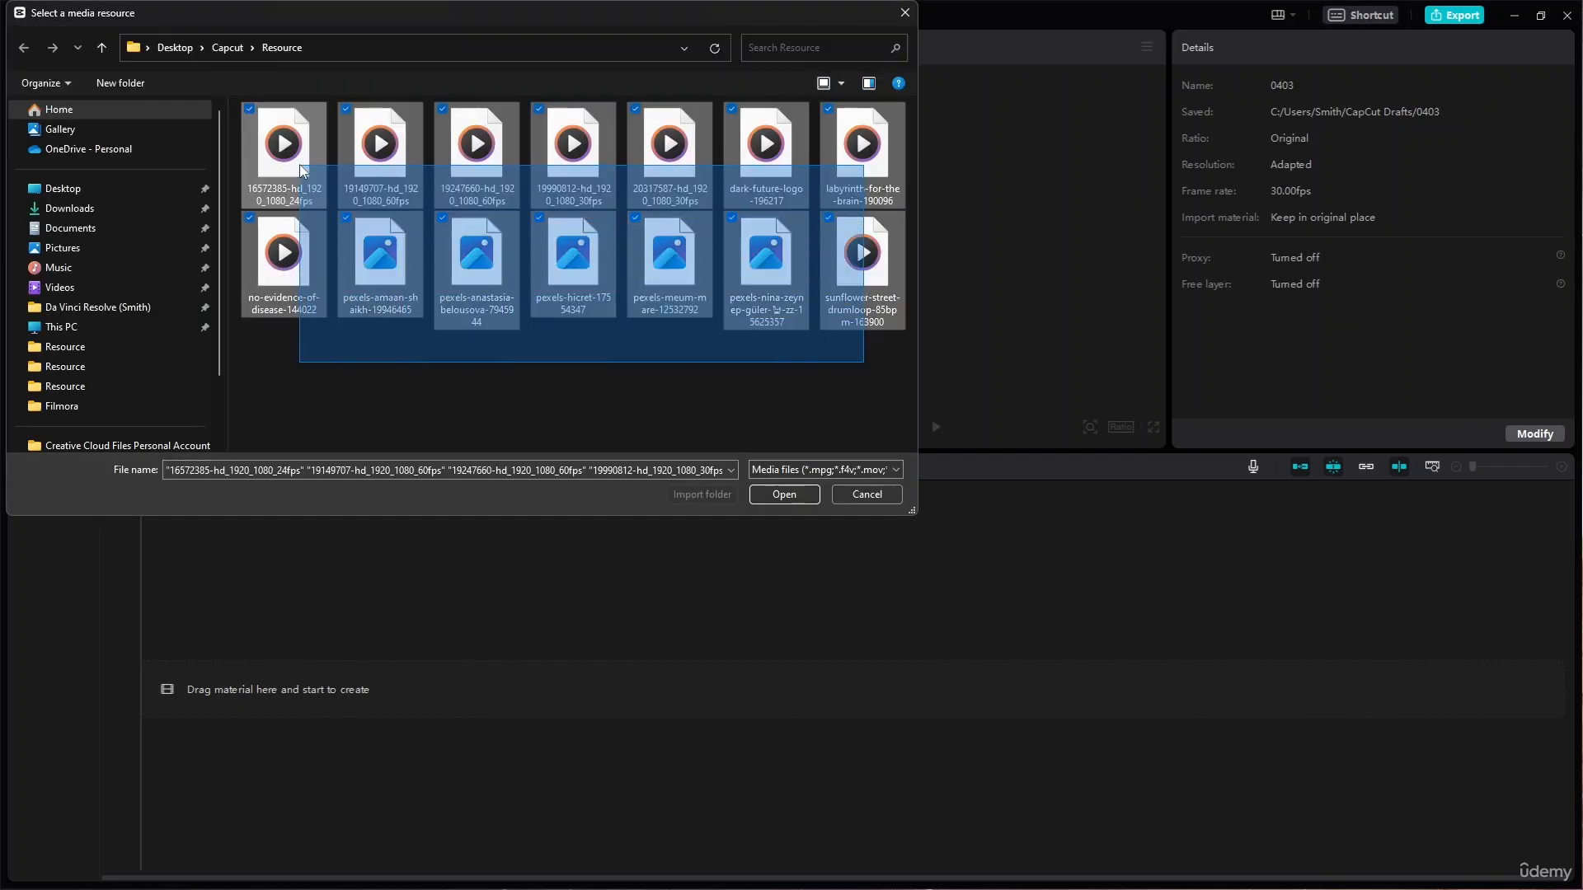
{"action": "left_click", "coordinate": [785, 497]}
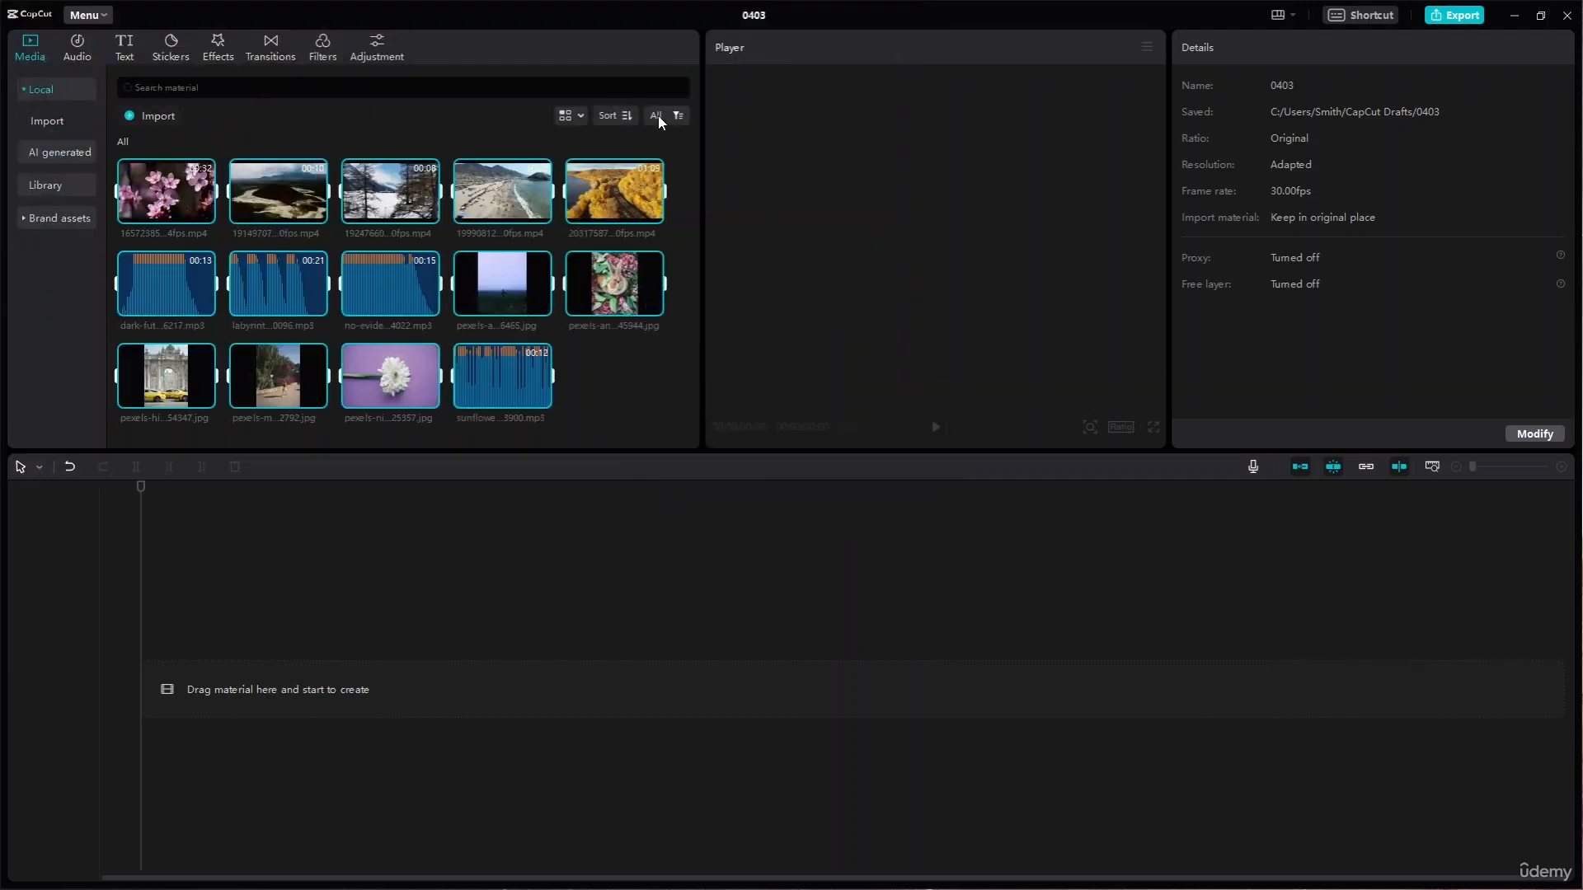
{"action": "left_click", "coordinate": [678, 377]}
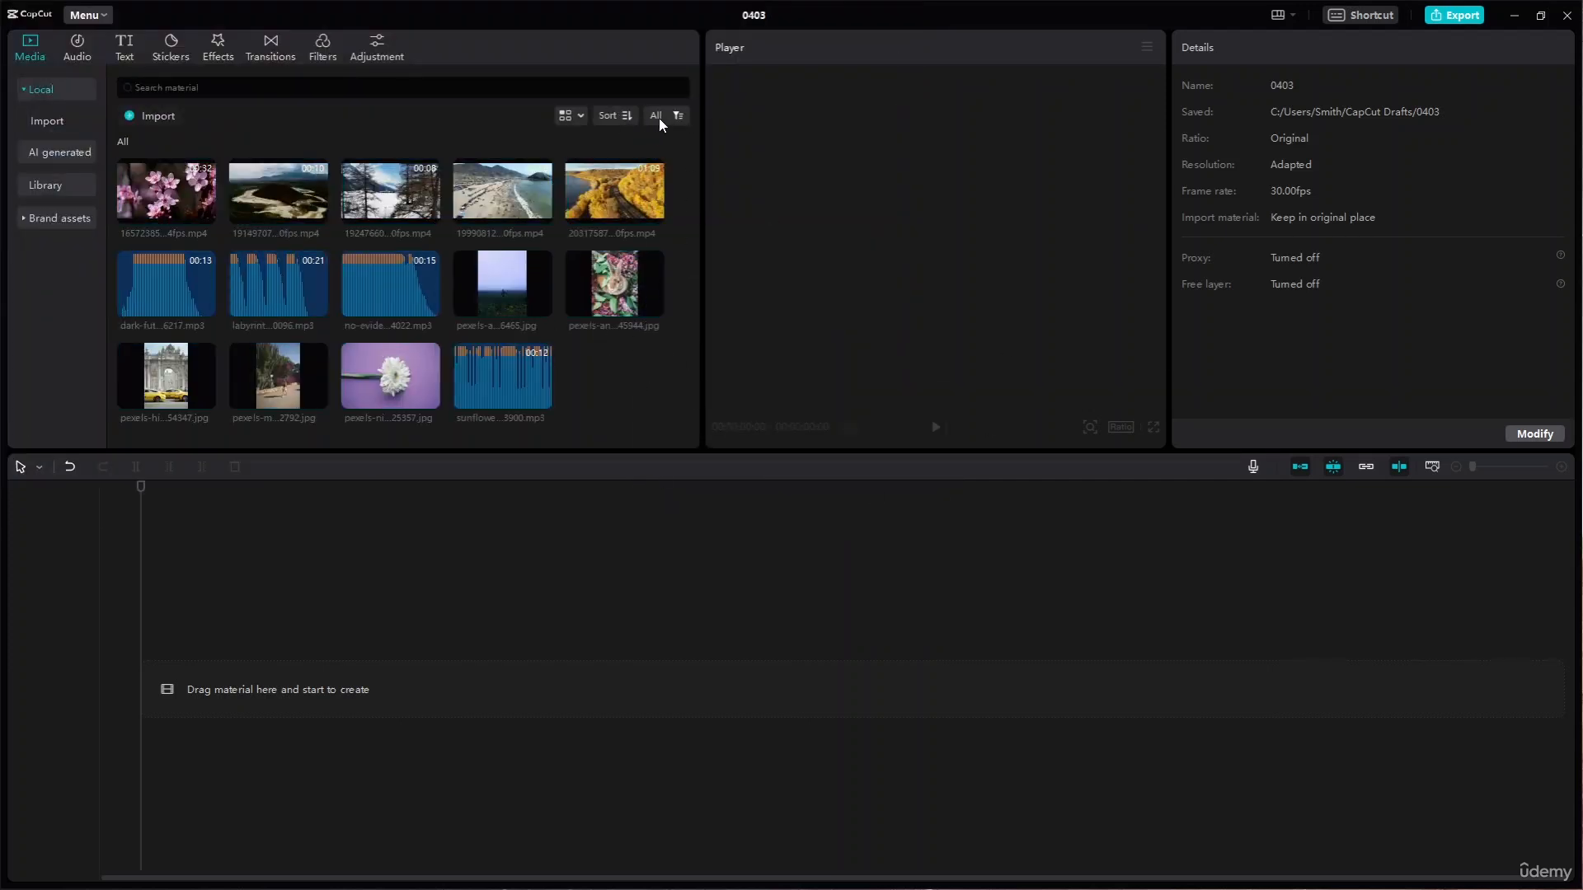
{"action": "left_click", "coordinate": [626, 120]}
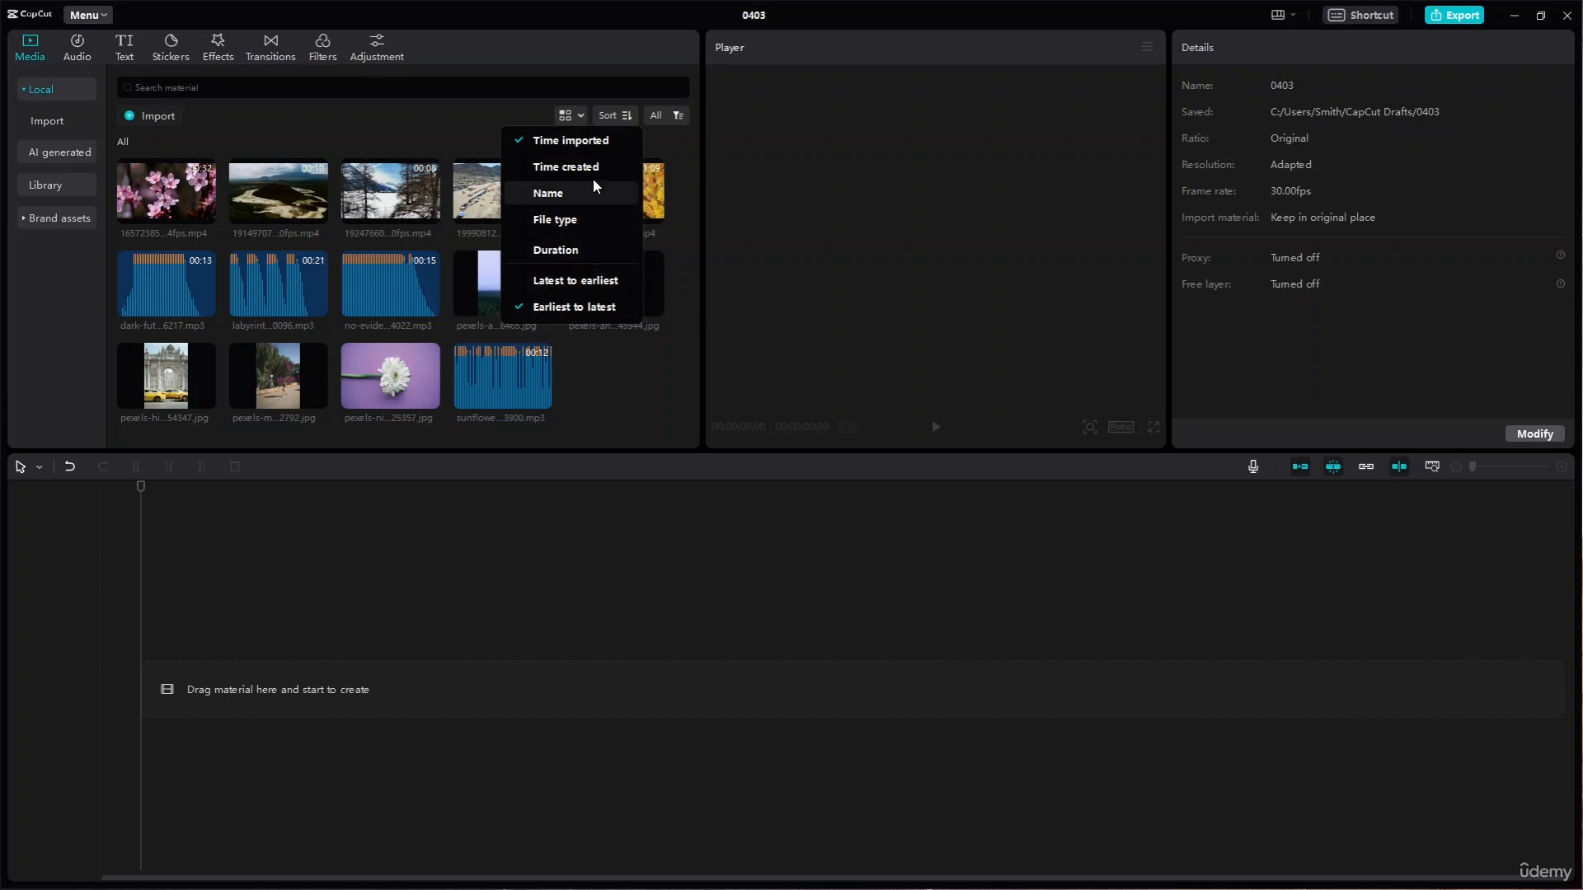
{"action": "left_click", "coordinate": [604, 221]}
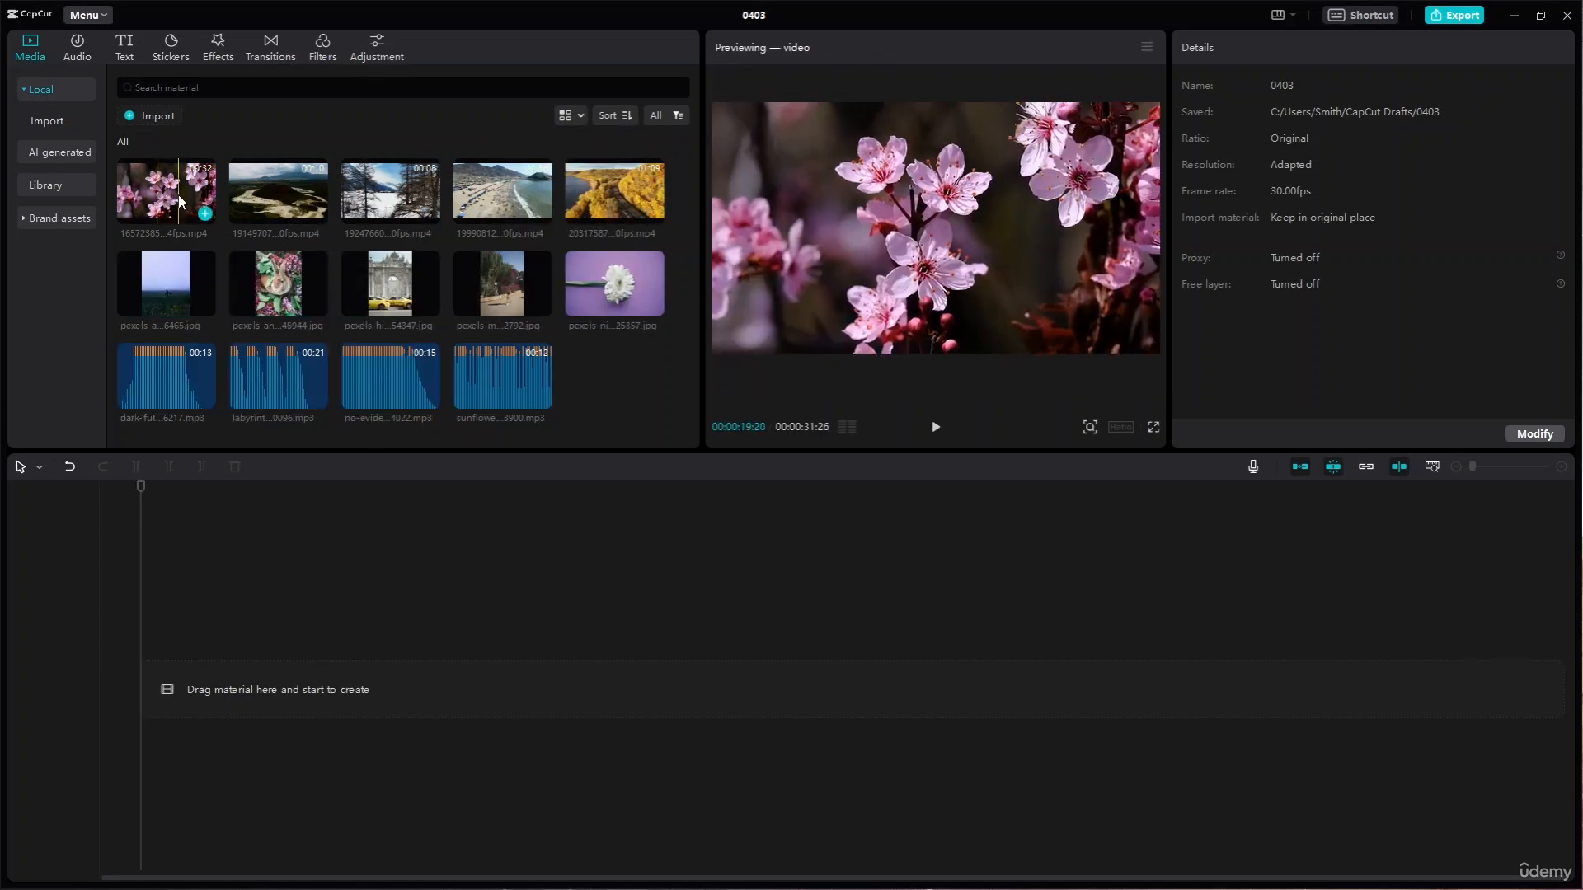
Place the pink blossom video followed by the snowy valley video, with no-evidence-of-disease and dark-future-logo back to back on the audio track
{"action": "left_click_drag", "start_coordinate": [202, 208], "coordinate": [157, 685]}
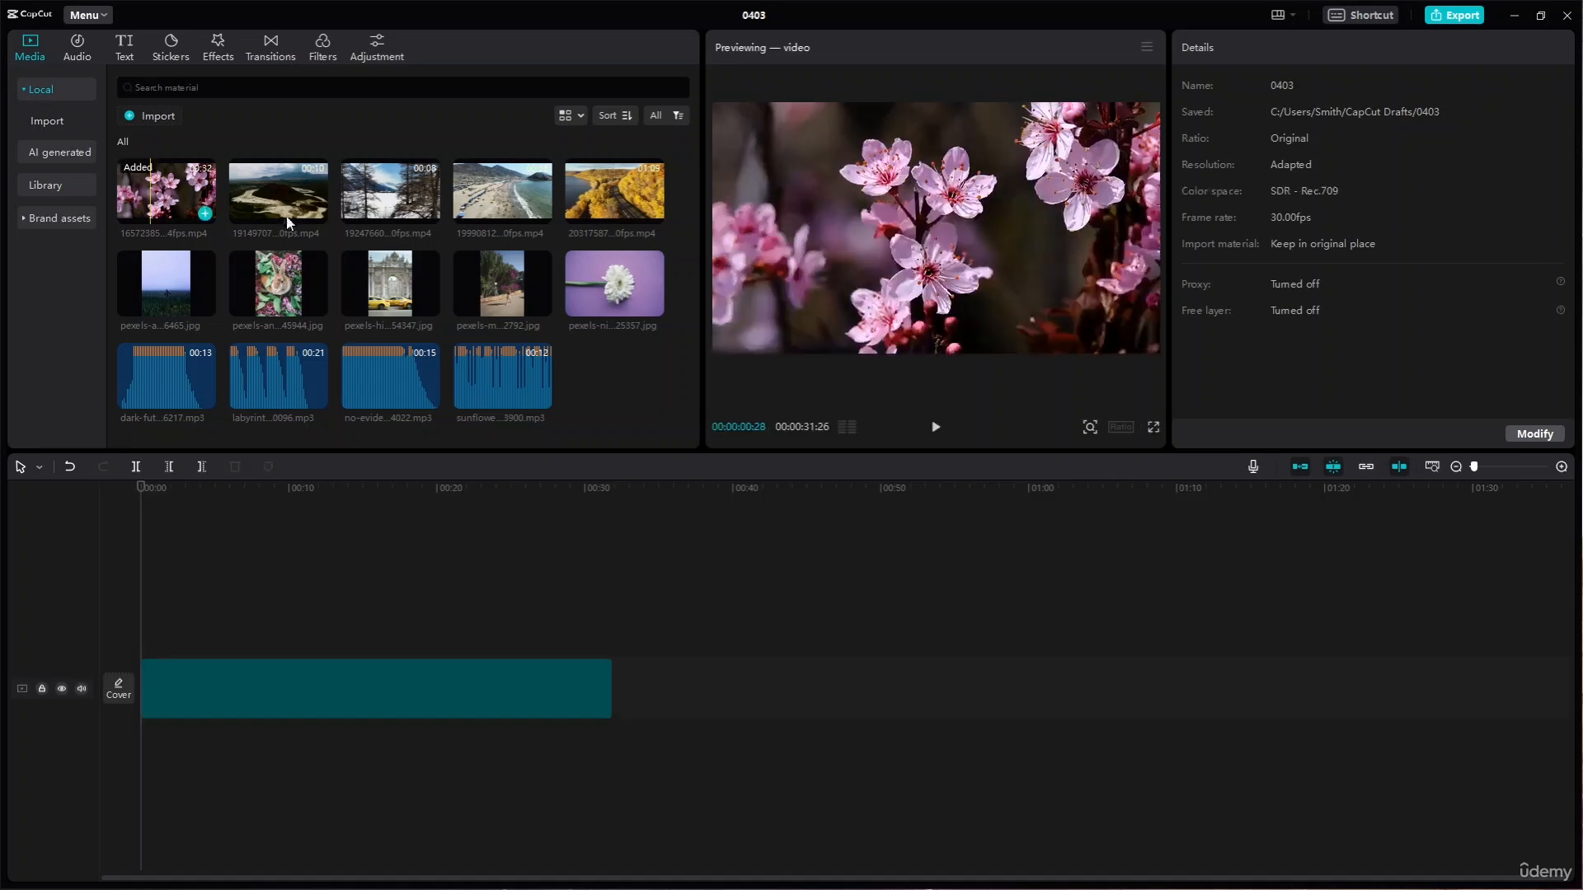
{"action": "left_click_drag", "start_coordinate": [390, 192], "coordinate": [631, 693]}
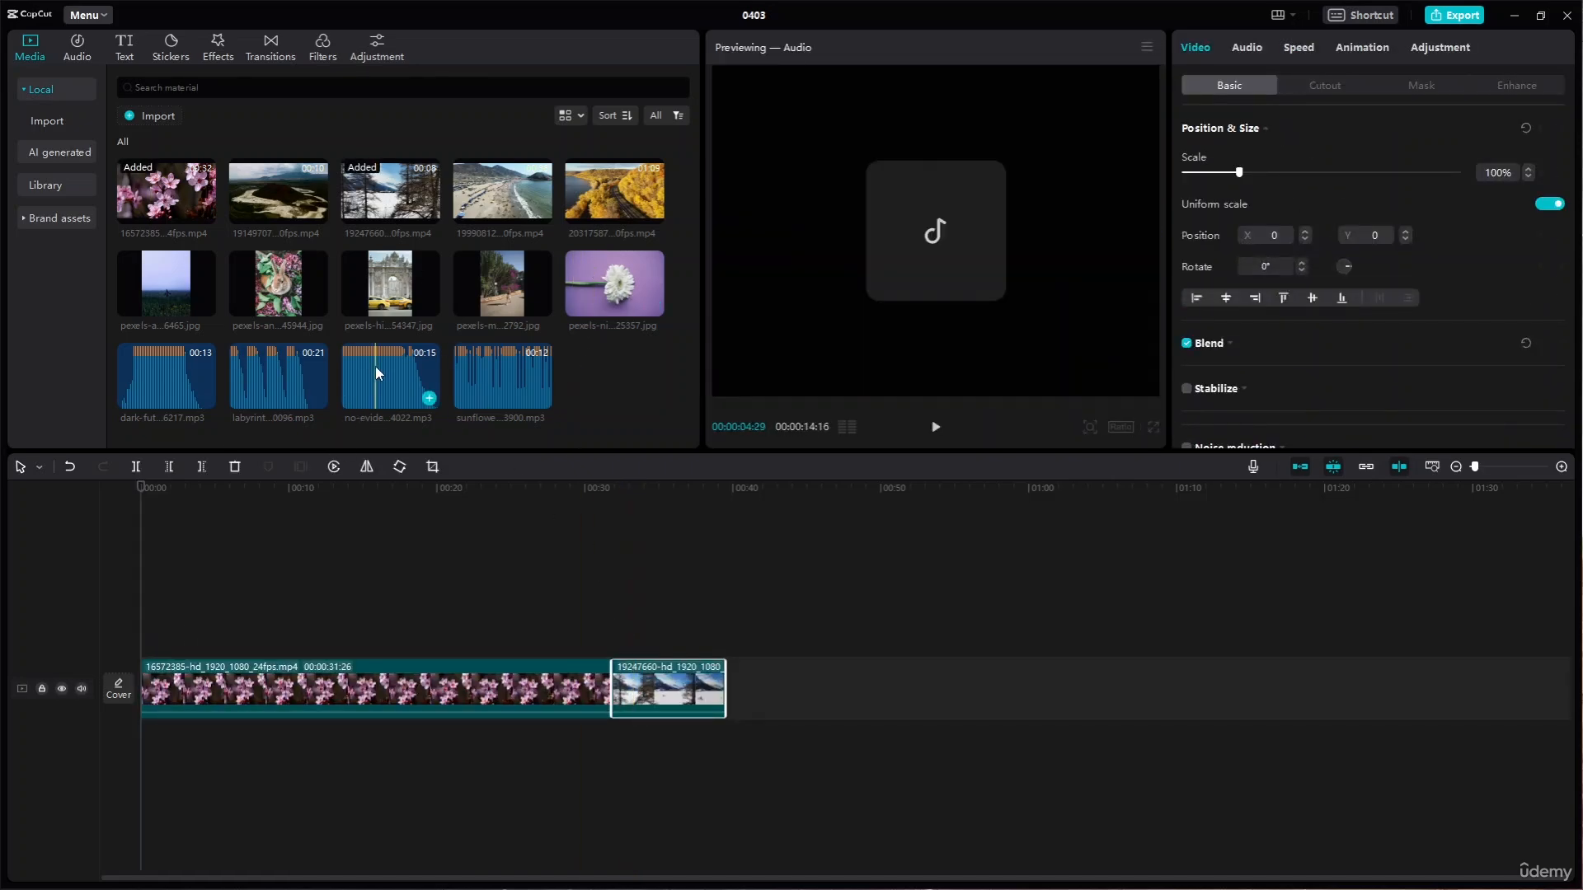
{"action": "left_click_drag", "start_coordinate": [374, 366], "coordinate": [140, 749]}
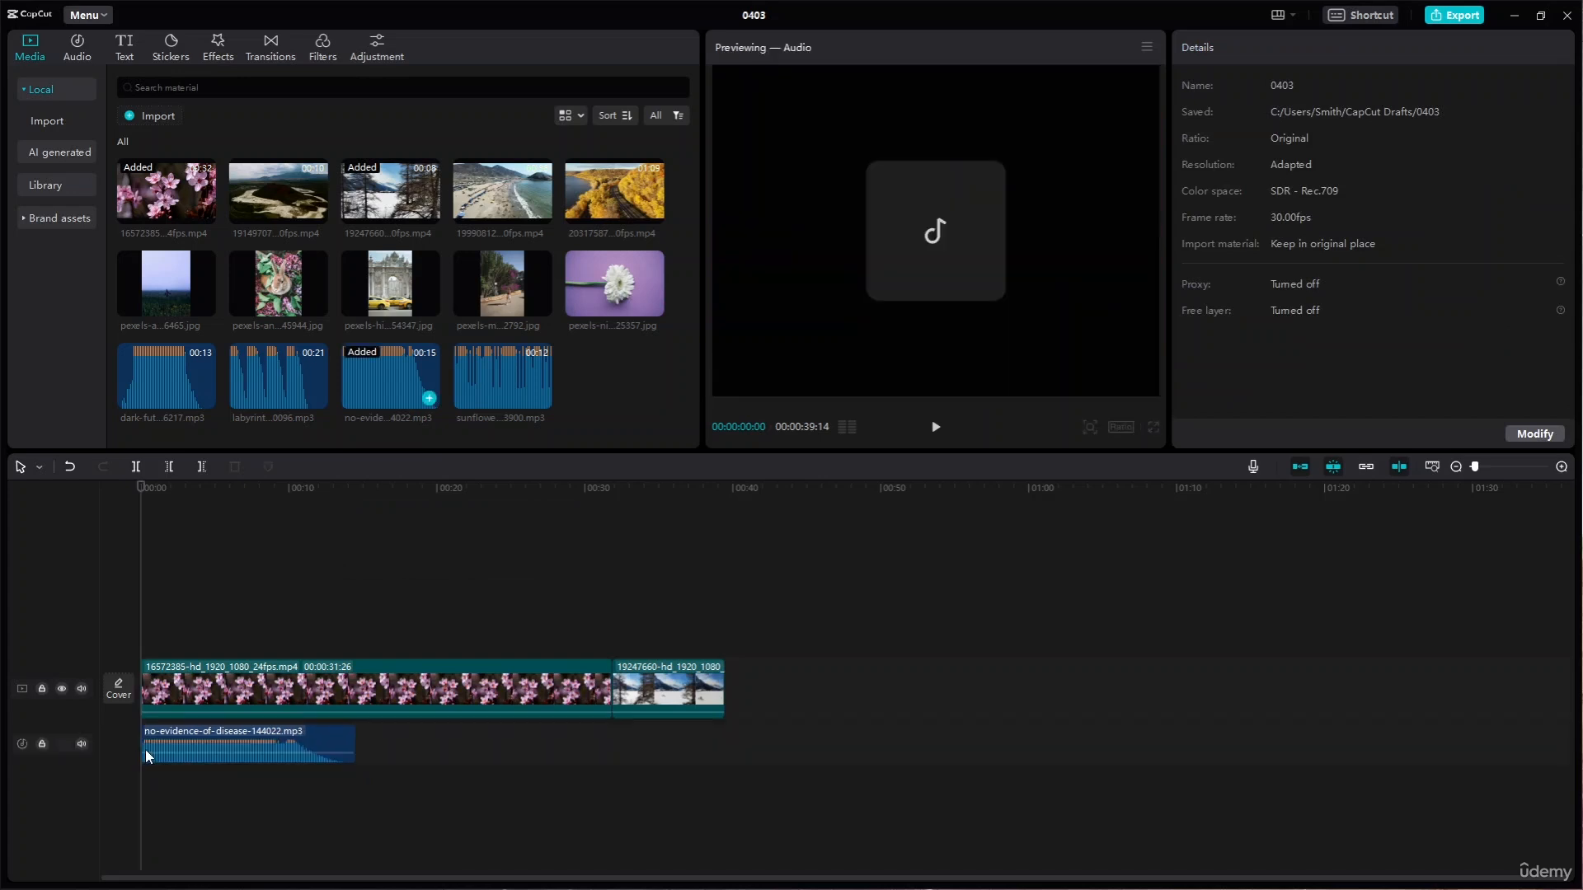
{"action": "left_click_drag", "start_coordinate": [178, 389], "coordinate": [437, 730]}
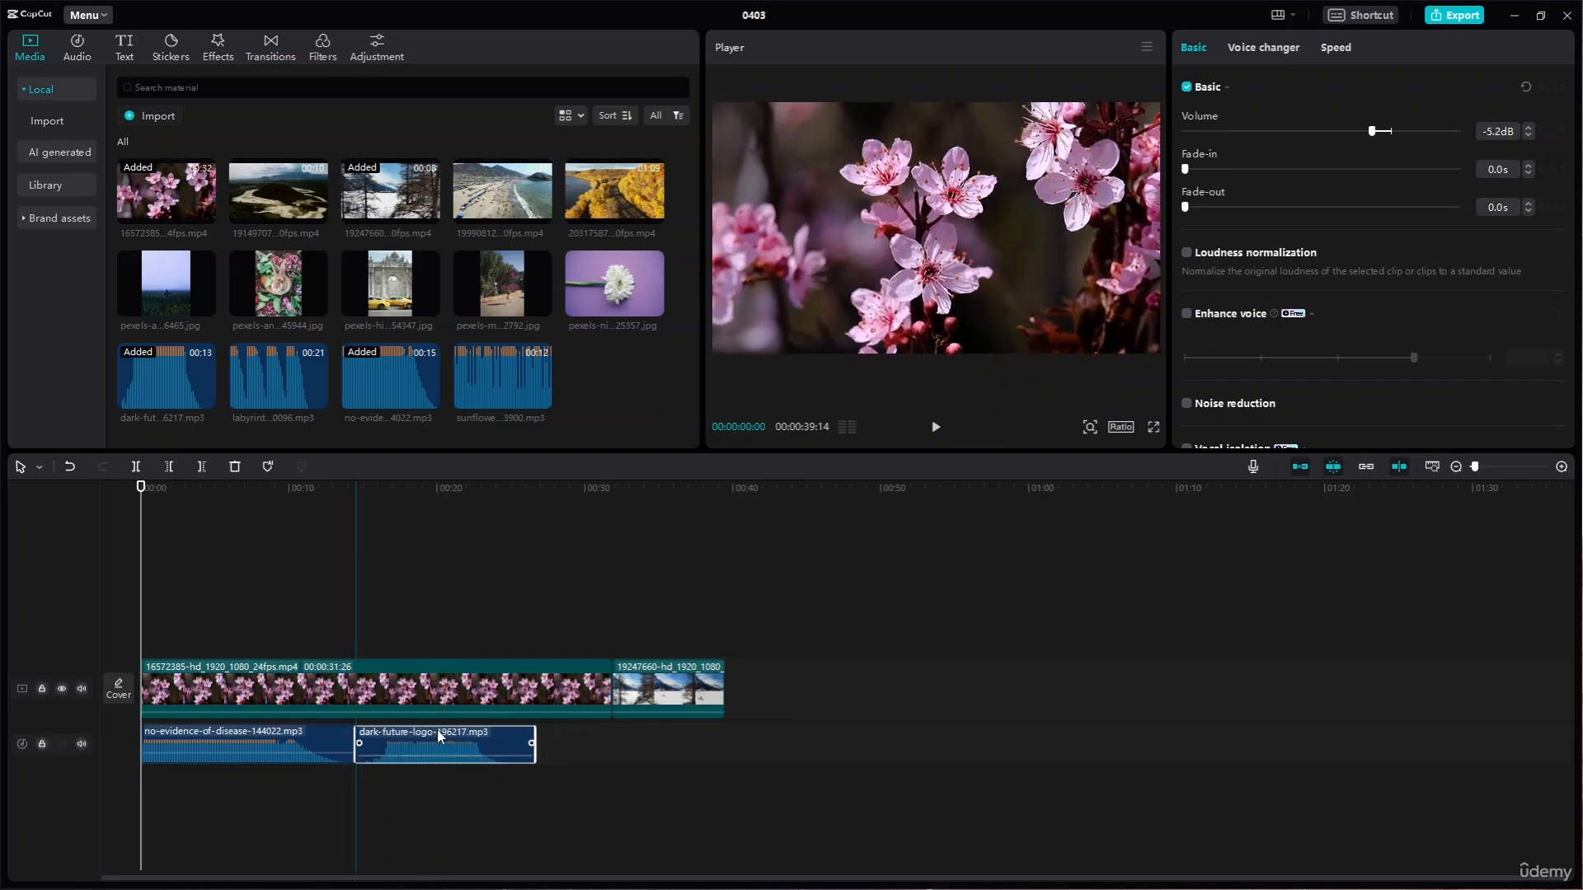
Trim the pink blossom clip at its start and its end to a duration of 10 seconds
{"action": "left_click", "coordinate": [688, 694]}
{"action": "left_click", "coordinate": [517, 685]}
{"action": "key", "text": "Home"}
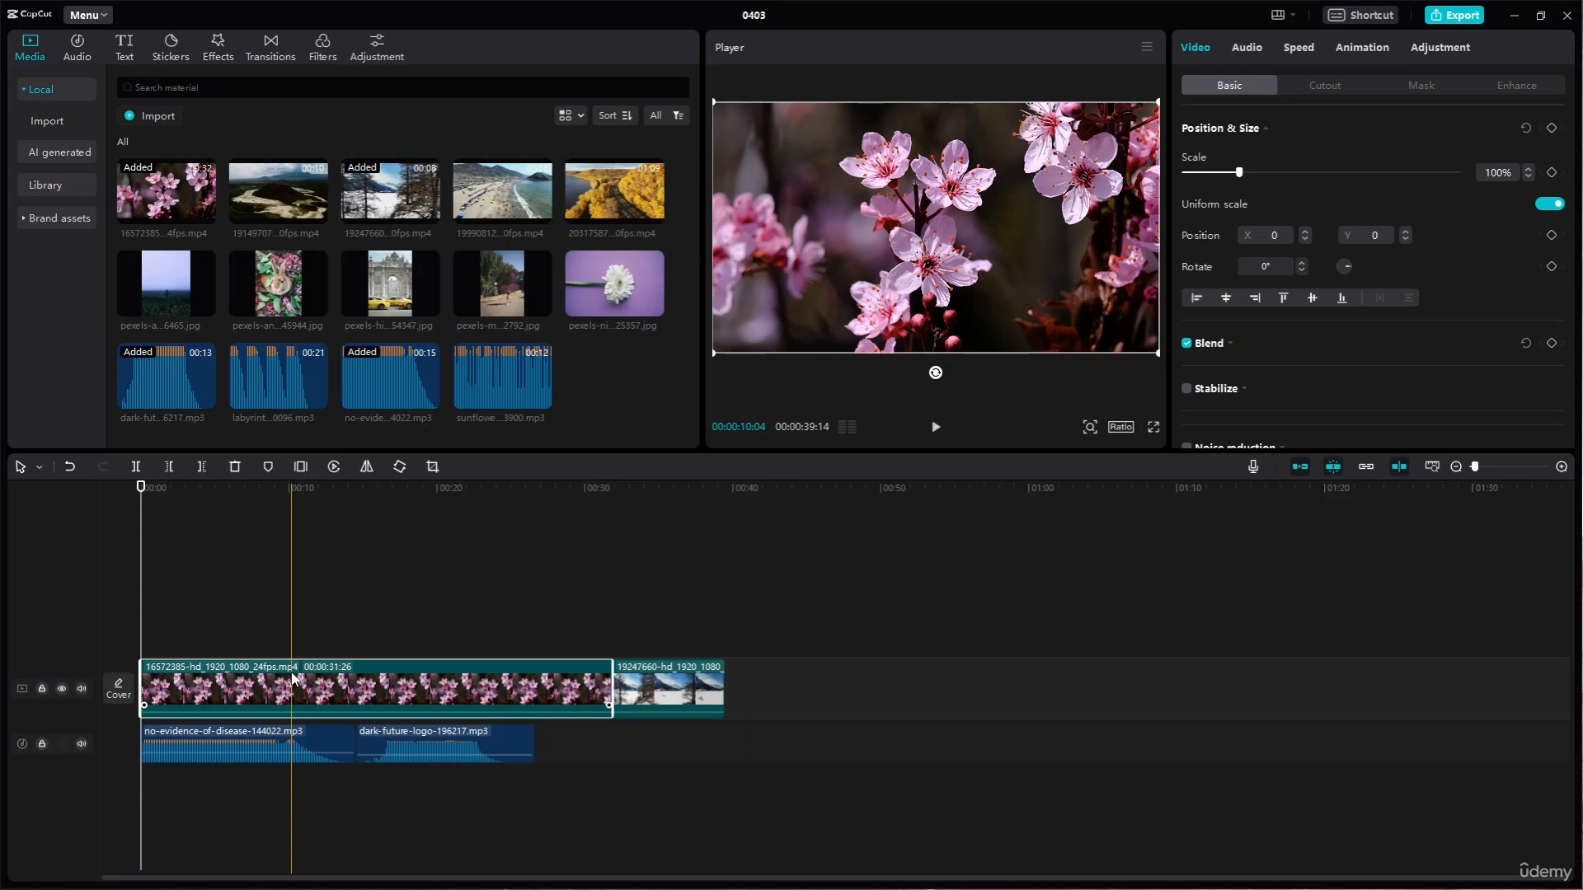
{"action": "left_click_drag", "start_coordinate": [292, 678], "coordinate": [136, 681]}
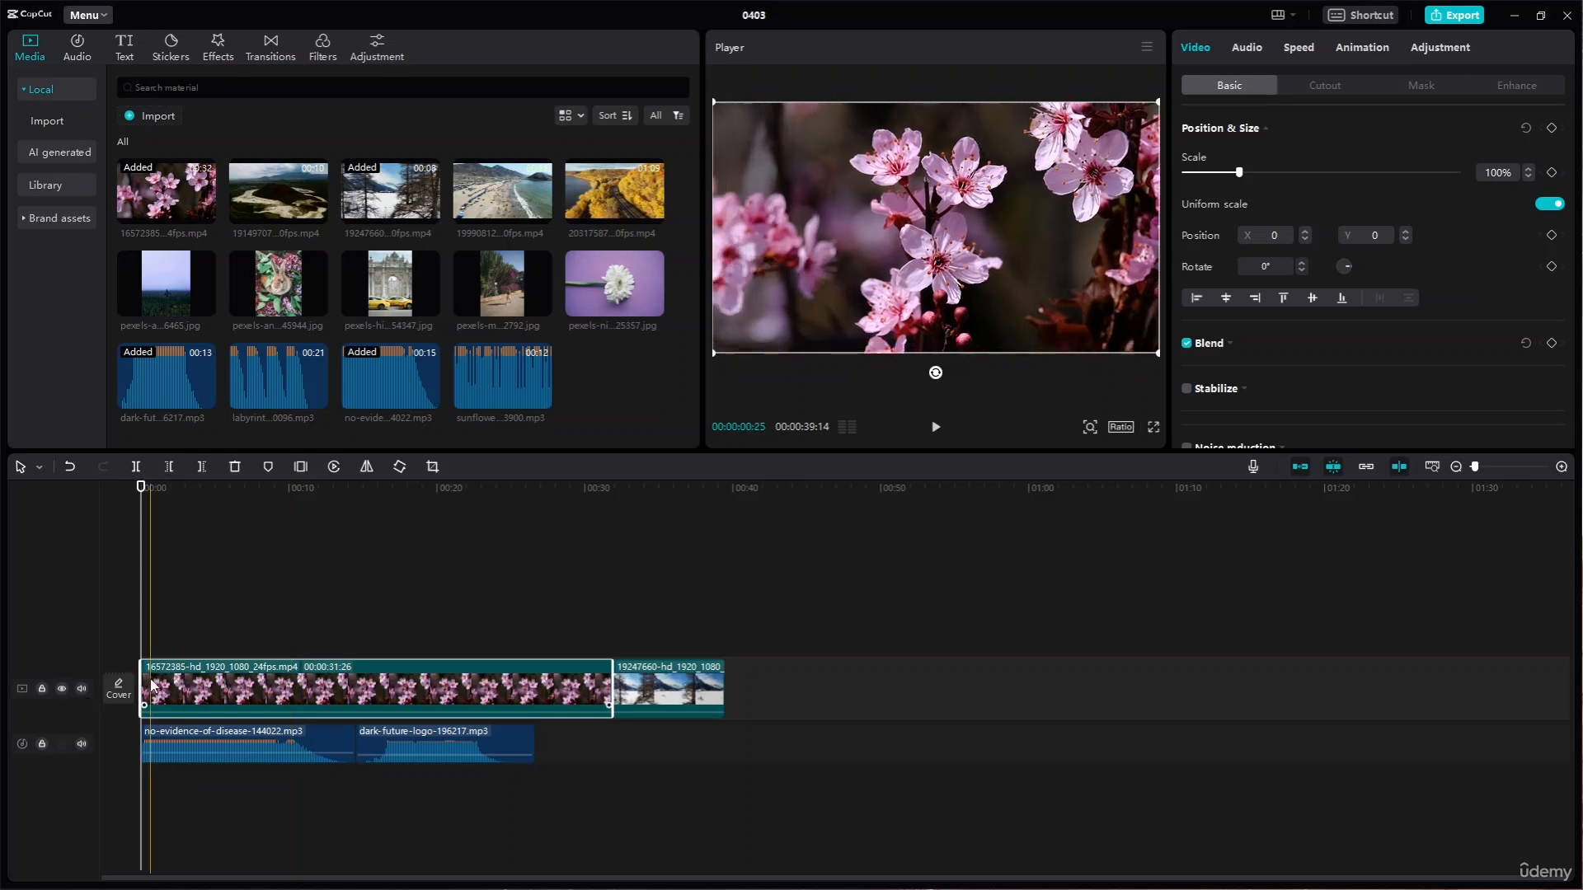
{"action": "scroll", "coordinate": [160, 689], "scroll_direction": "up", "scroll_amount": 5}
{"action": "scroll", "coordinate": [161, 688], "scroll_direction": "up", "scroll_amount": 2}
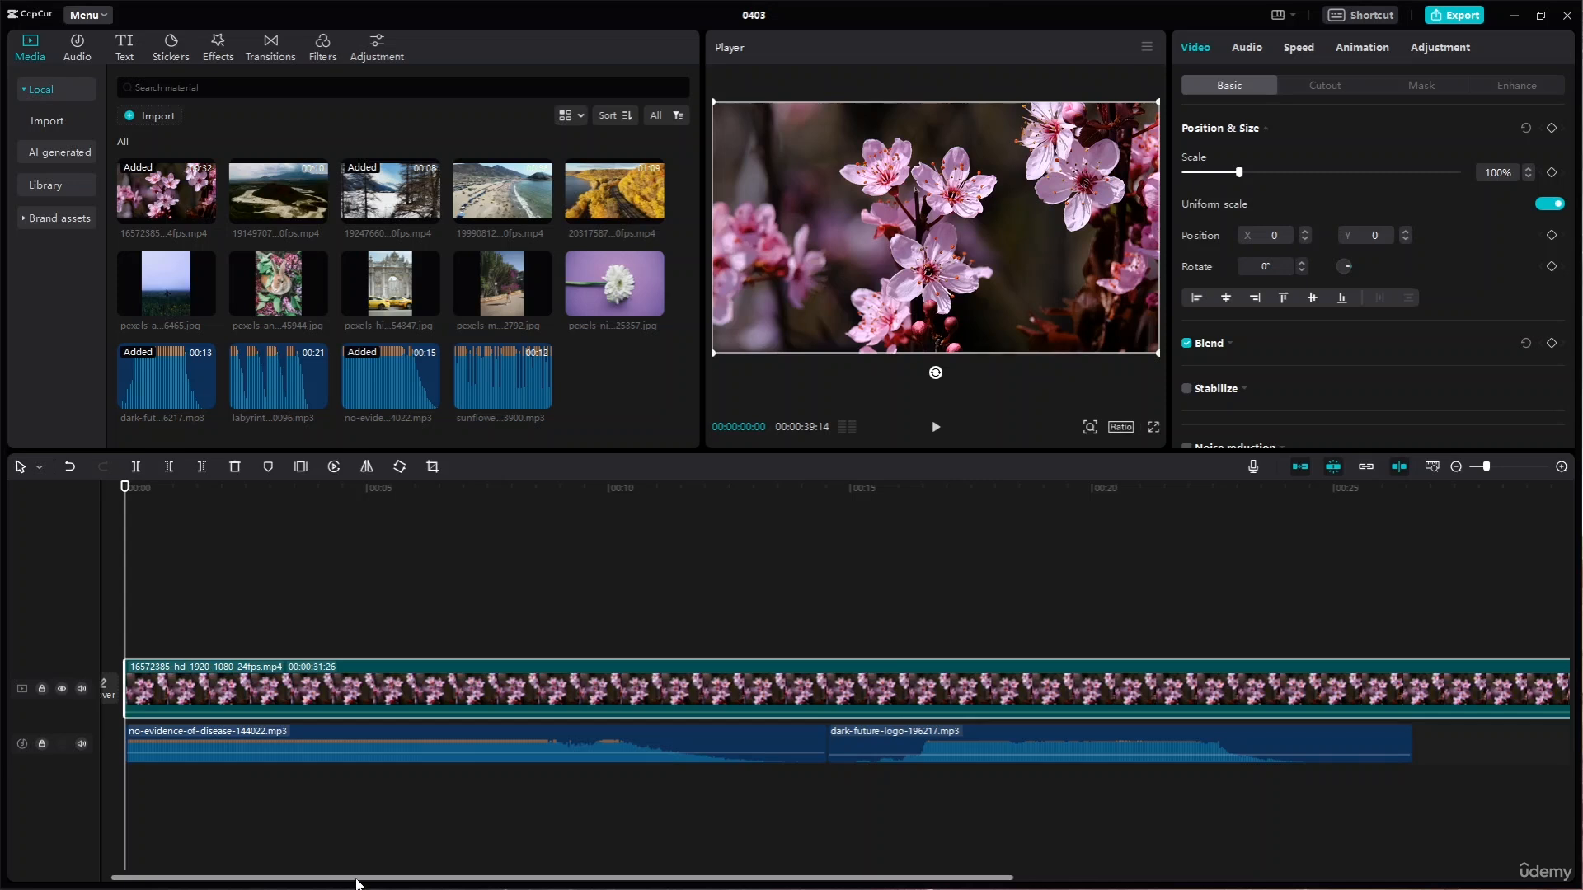
{"action": "left_click_drag", "start_coordinate": [356, 883], "coordinate": [289, 883]}
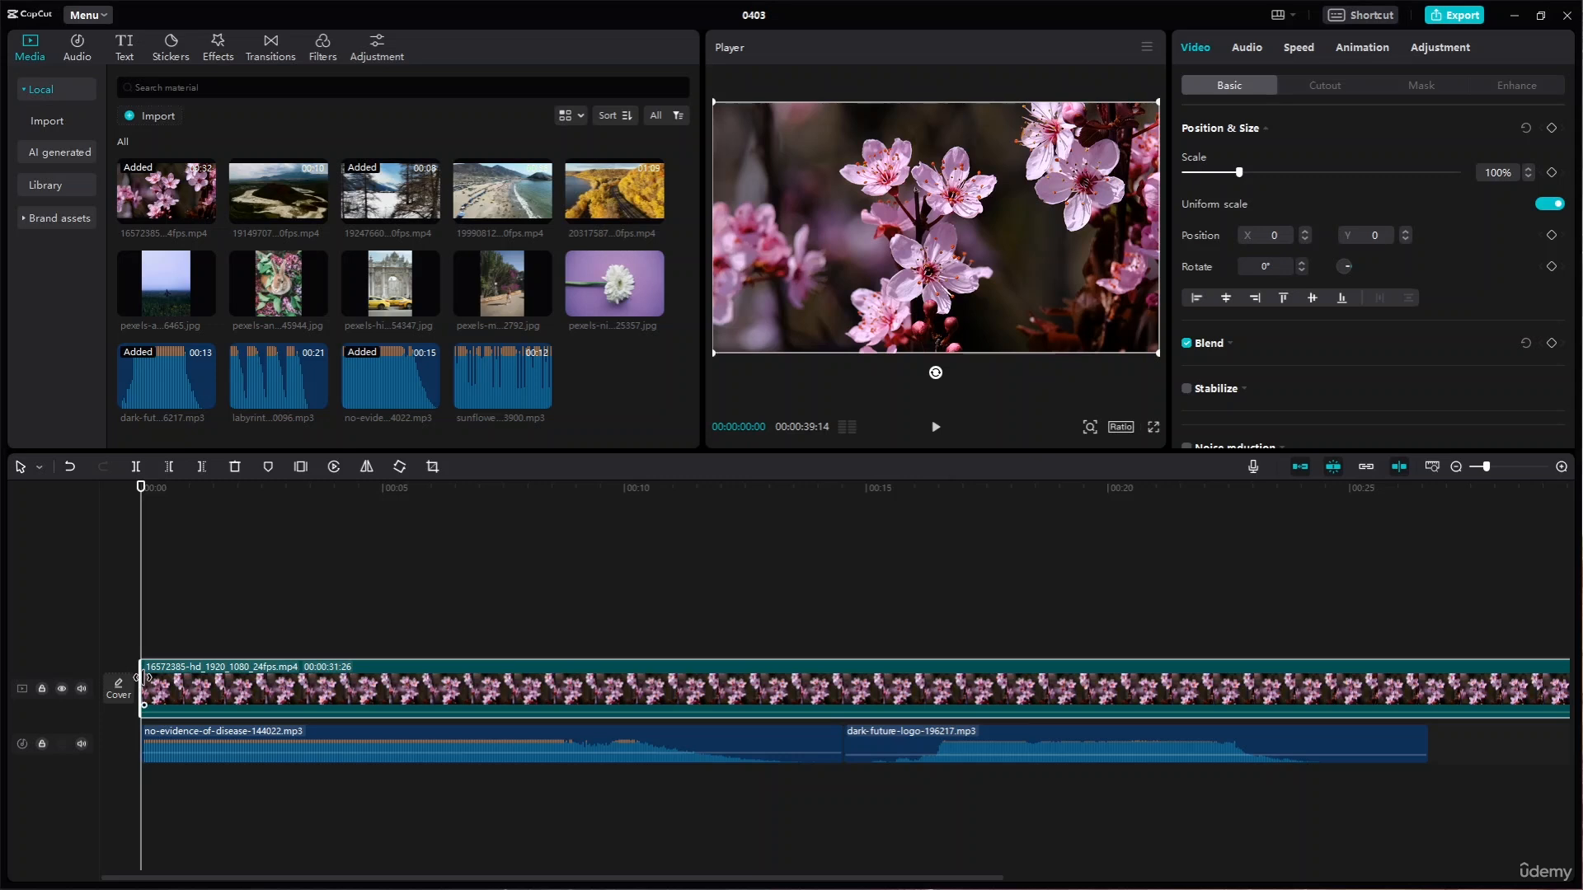
{"action": "left_click_drag", "start_coordinate": [143, 678], "coordinate": [558, 697]}
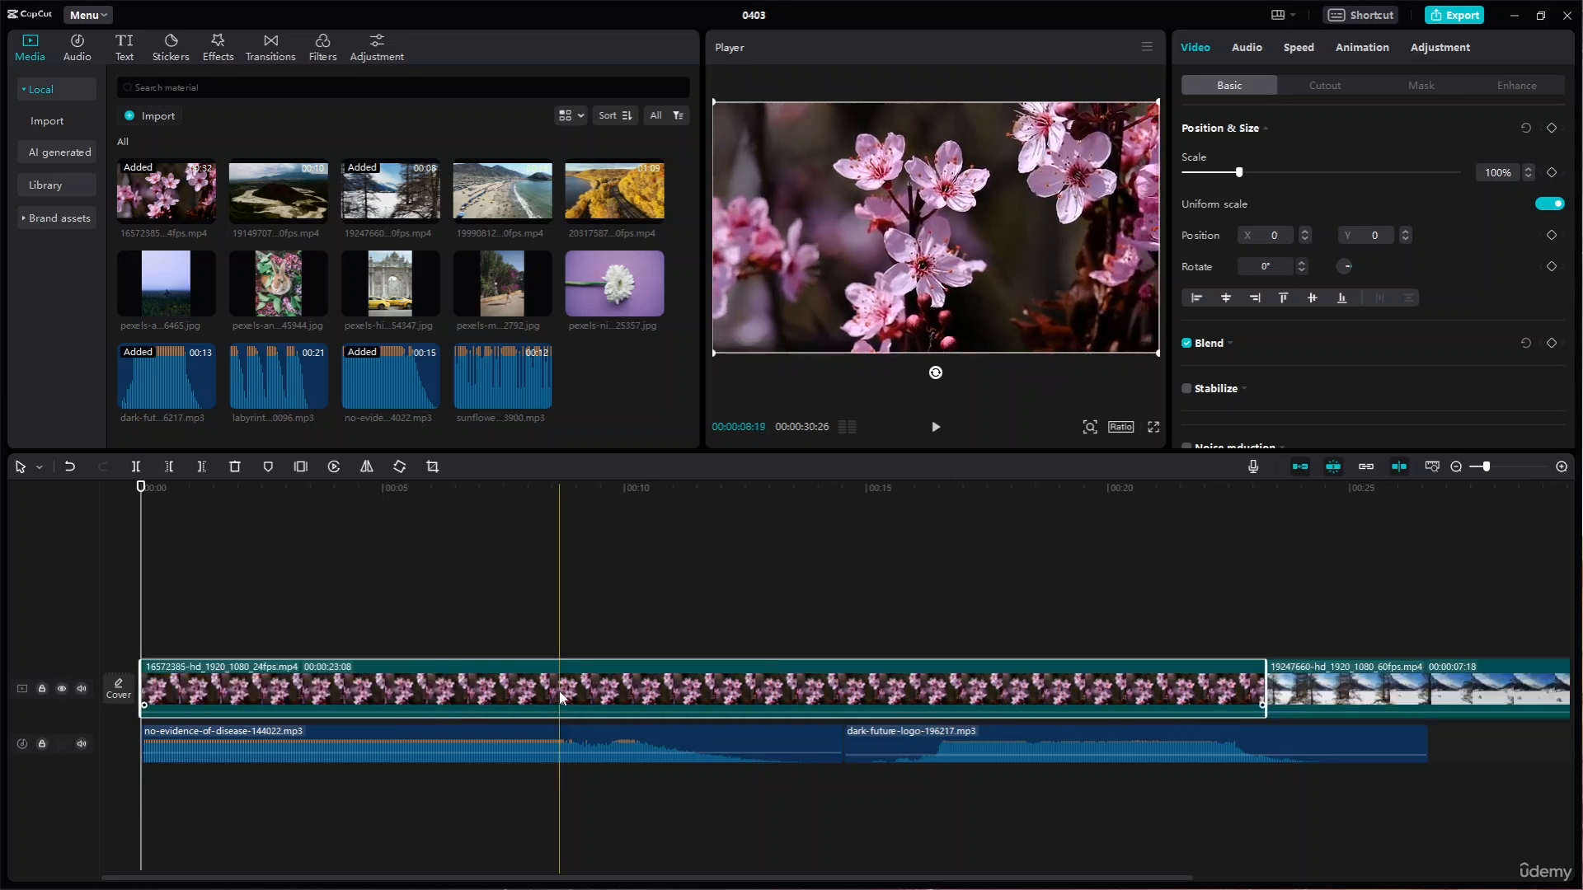
{"action": "scroll", "coordinate": [198, 696], "scroll_direction": "down", "scroll_amount": 3}
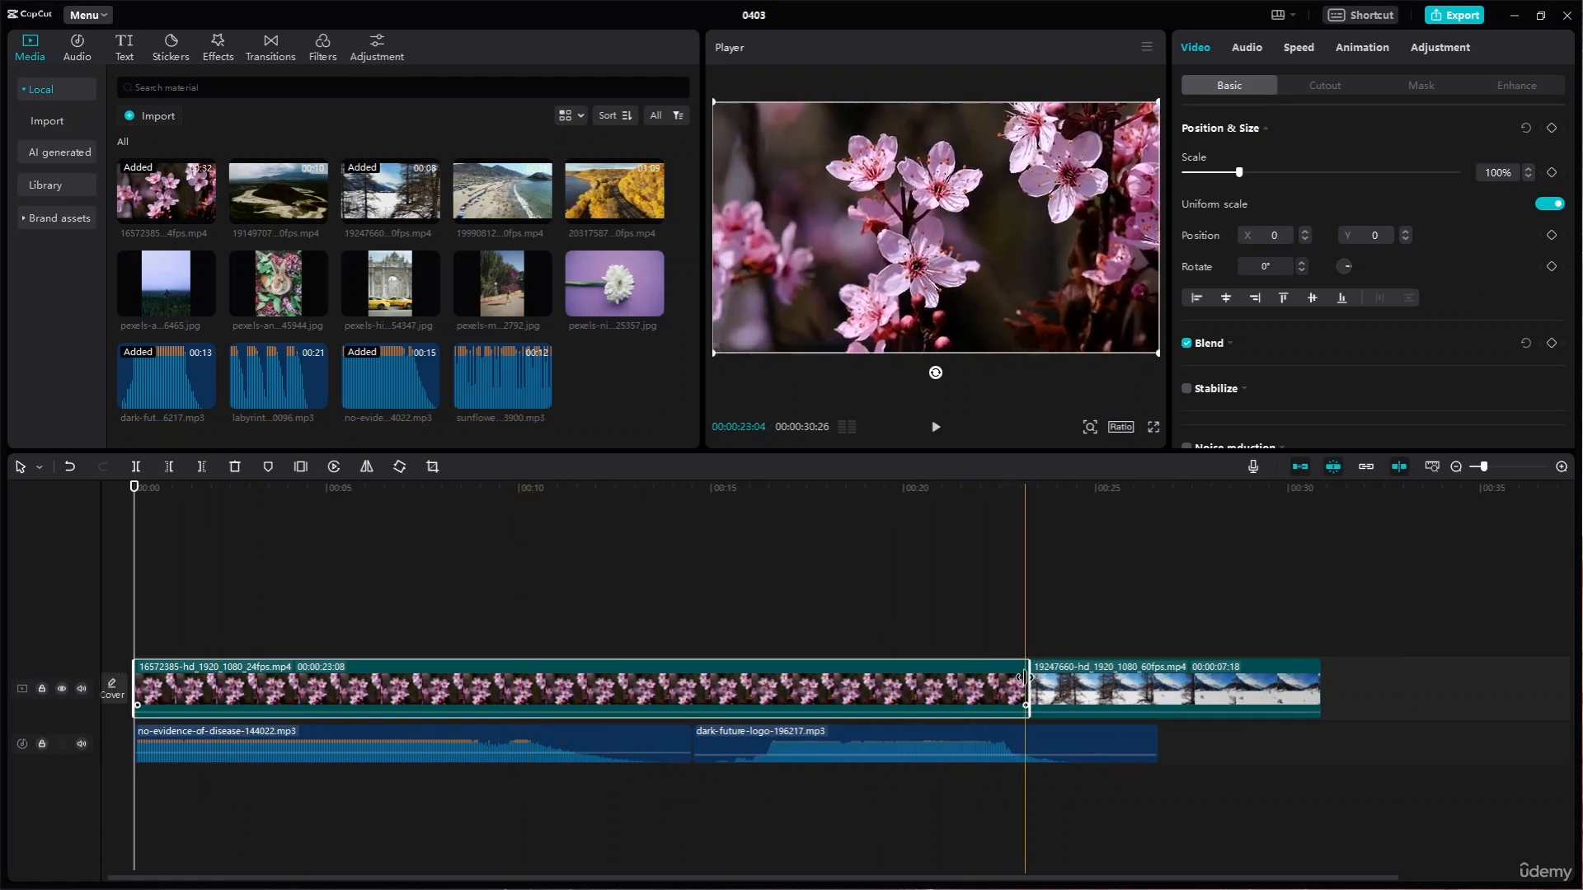
{"action": "left_click_drag", "start_coordinate": [1026, 677], "coordinate": [513, 719]}
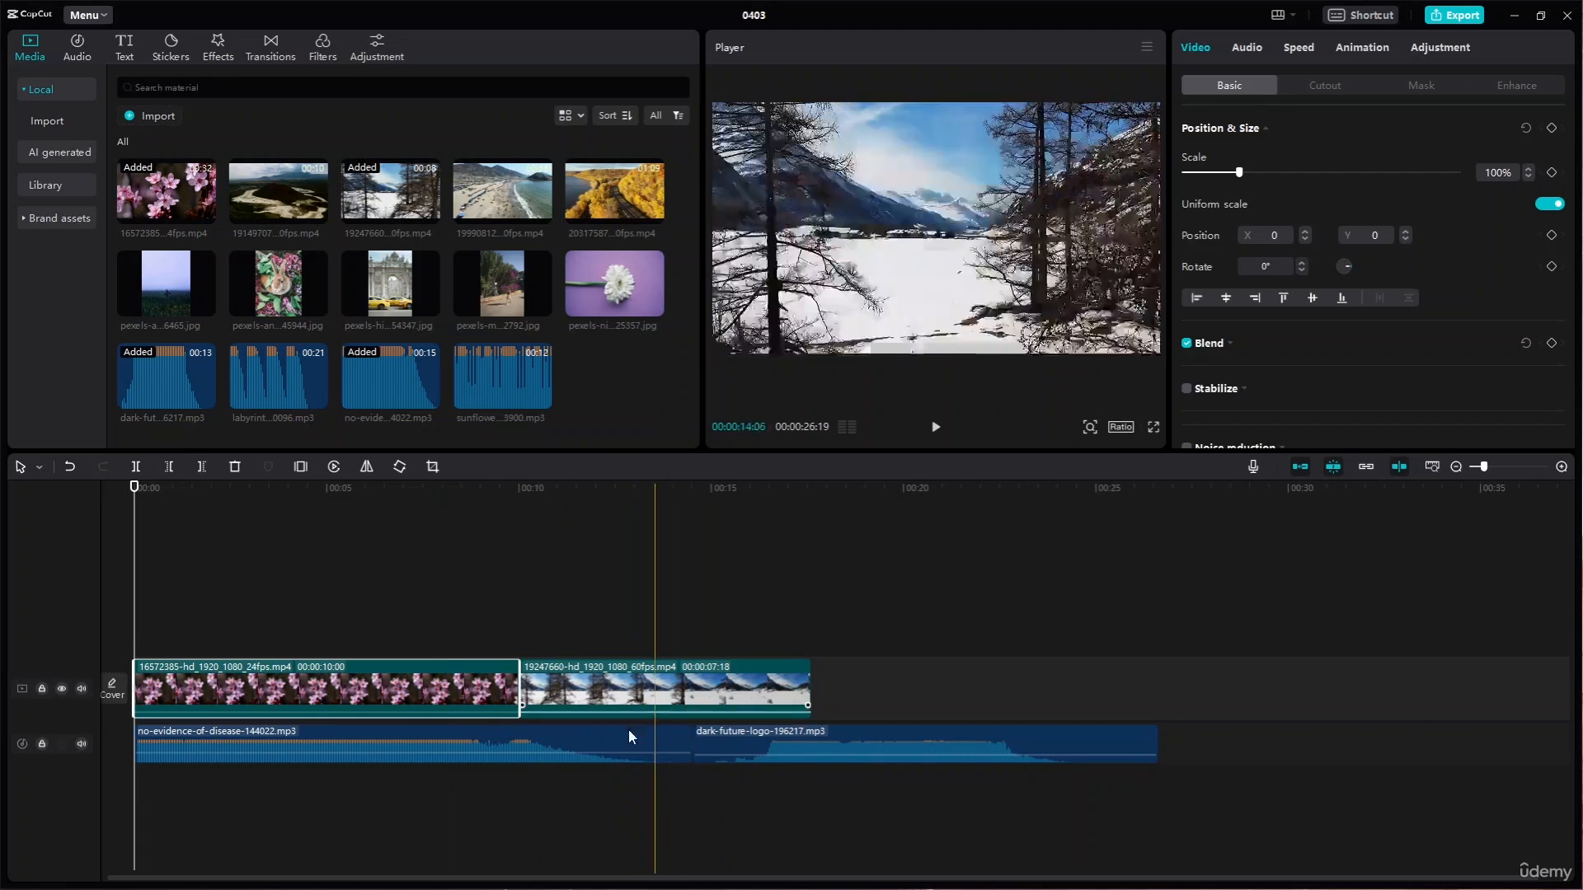
Preview the timeline and lower the volume of the no-evidence-of-disease audio clip to about -16.4 dB
{"action": "key", "text": "space"}
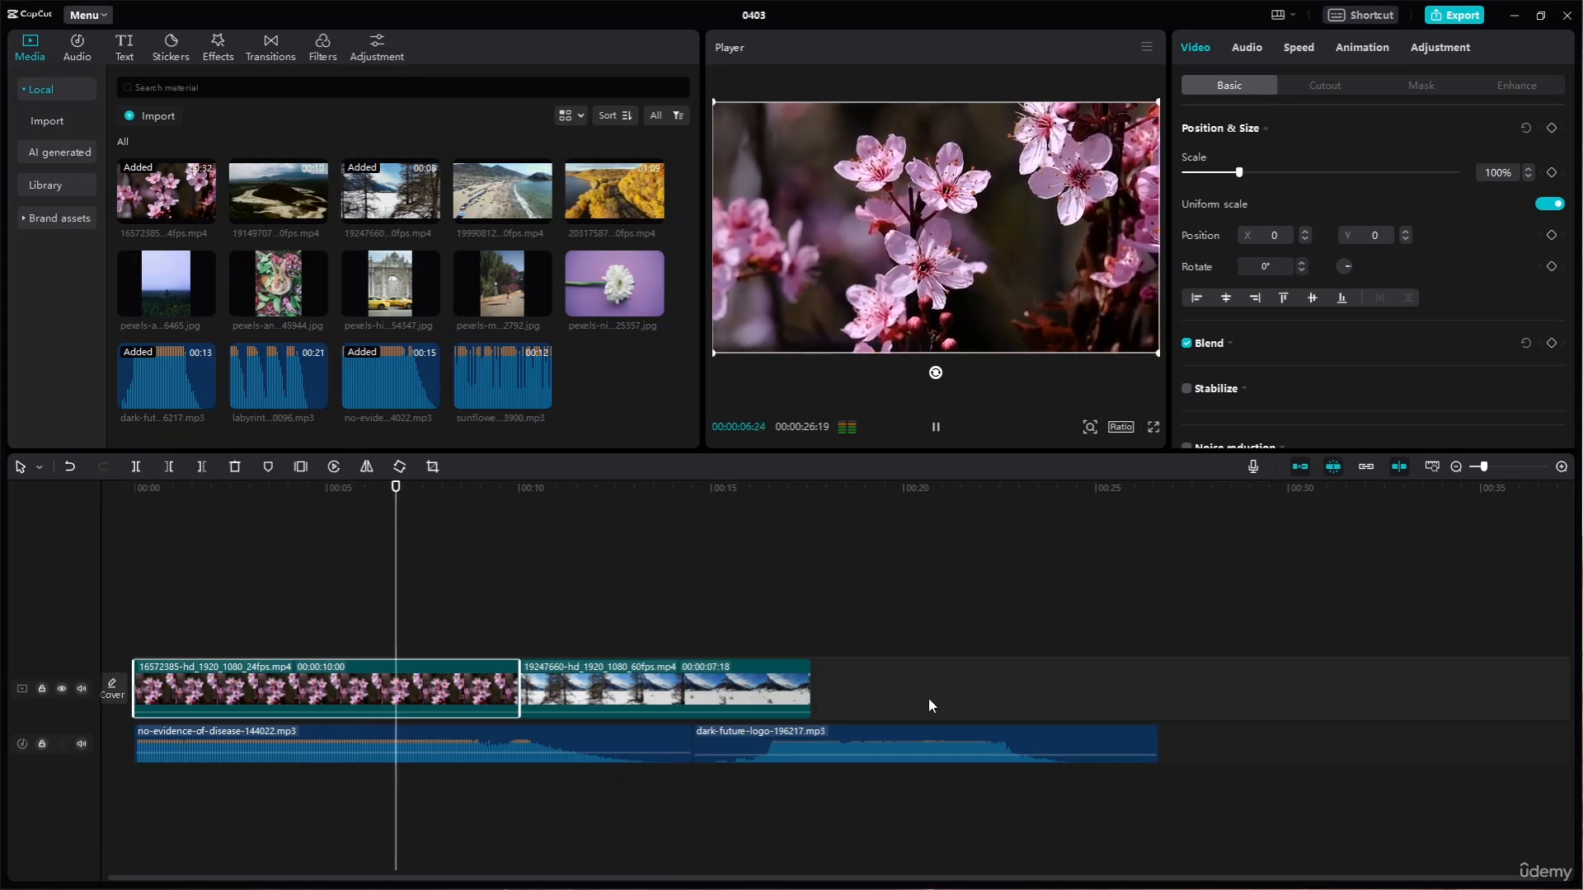
{"action": "left_click", "coordinate": [936, 427]}
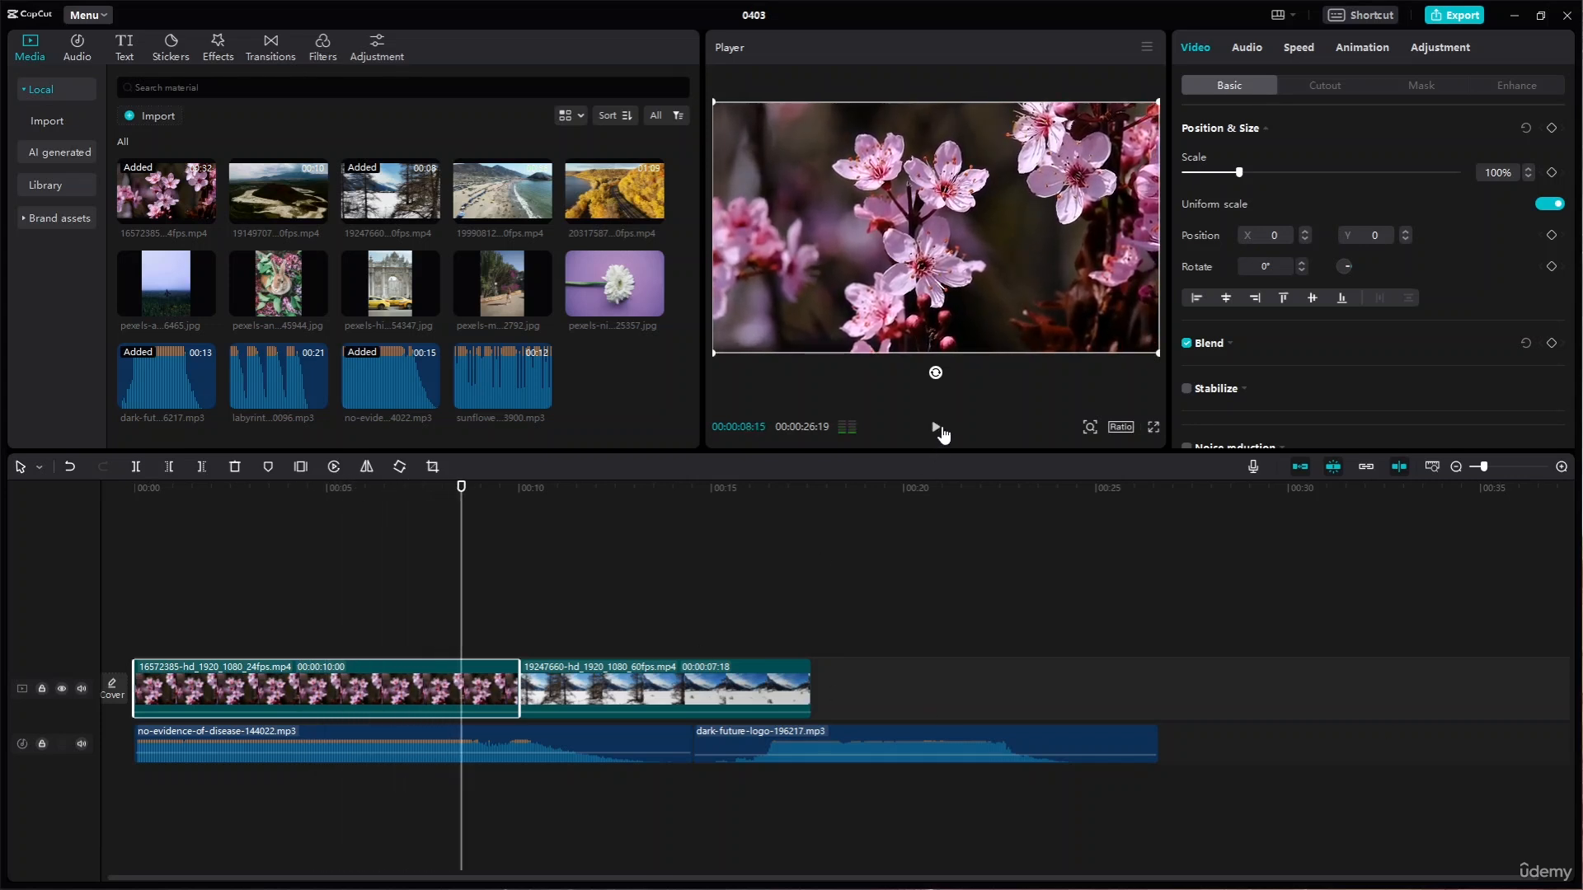
{"action": "left_click", "coordinate": [417, 753]}
{"action": "left_click_drag", "start_coordinate": [423, 752], "coordinate": [424, 757]}
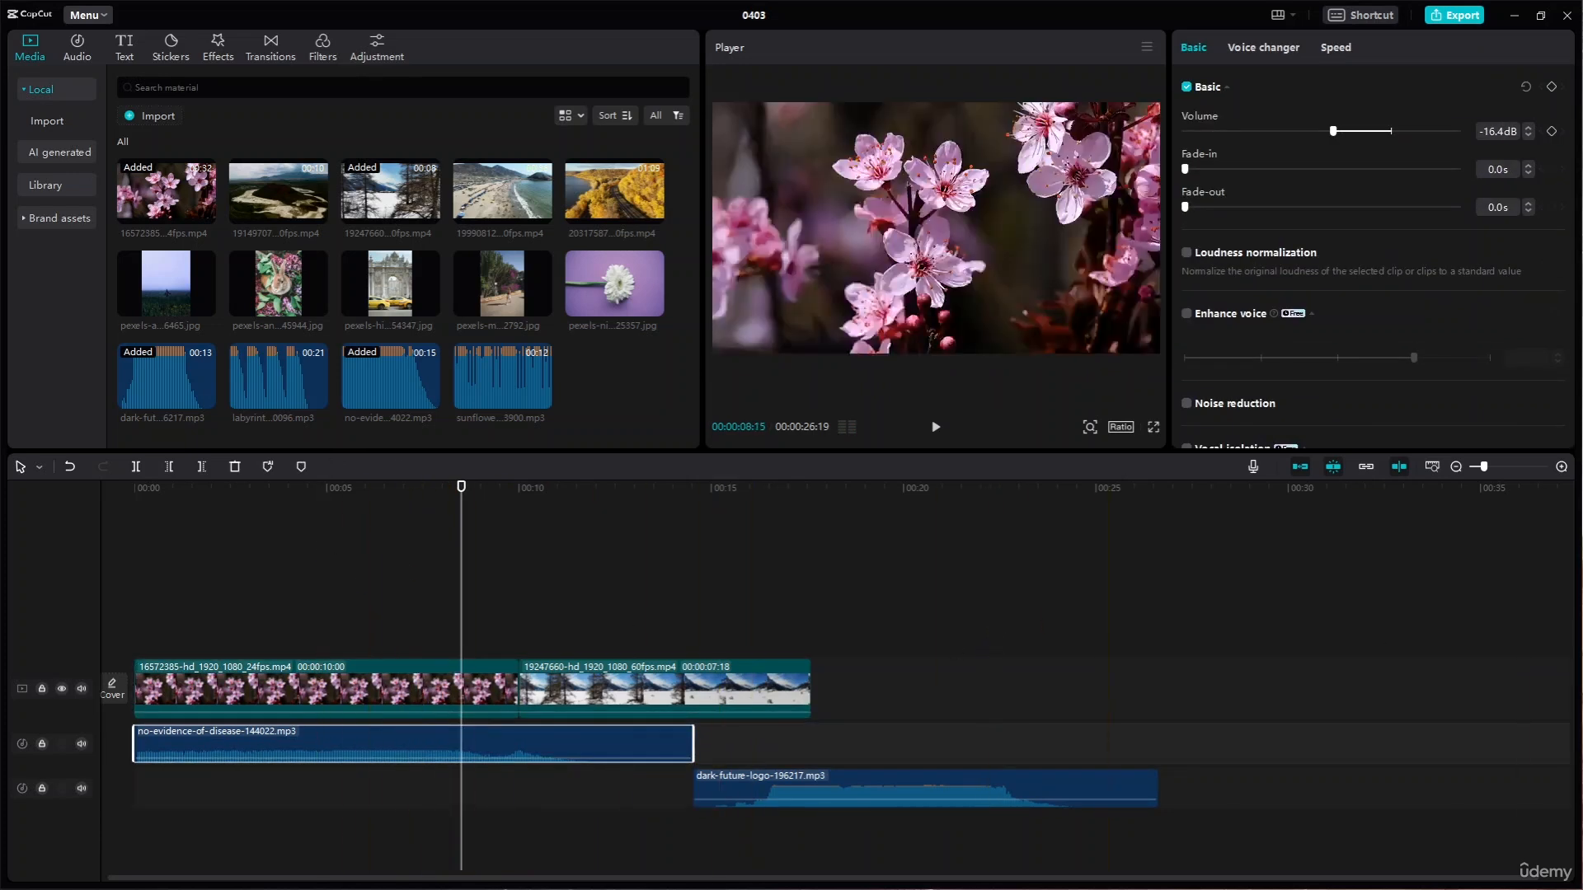
Lower the volume of the dark-future-logo audio clip to about -13.1 dB and play the timeline from near its beginning
{"action": "key", "text": "space"}
{"action": "key", "text": "space"}
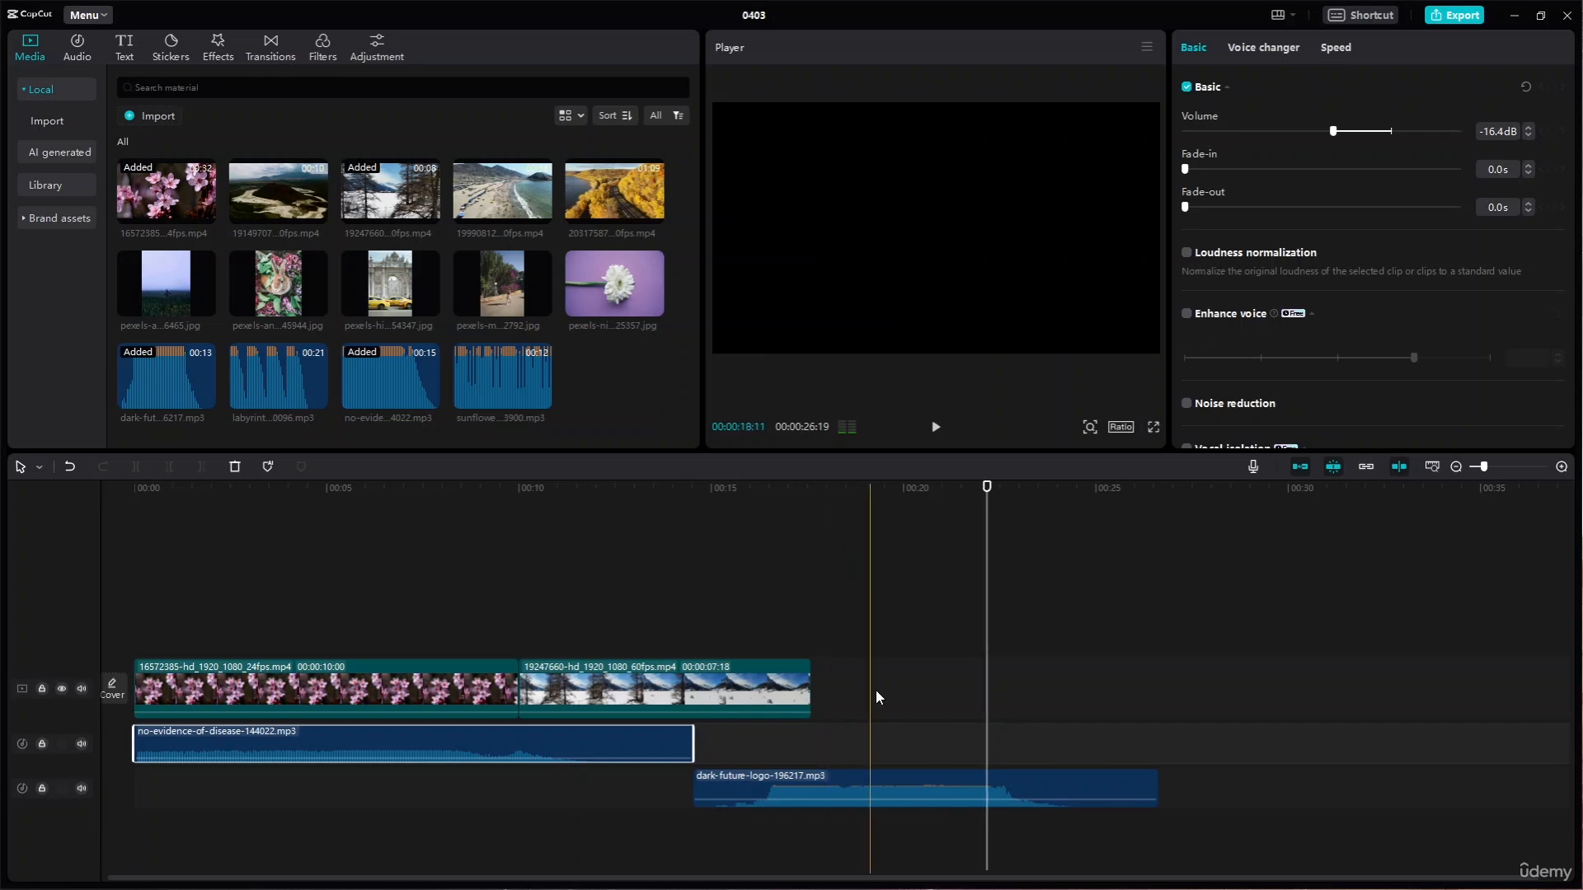
{"action": "left_click_drag", "start_coordinate": [948, 798], "coordinate": [948, 802]}
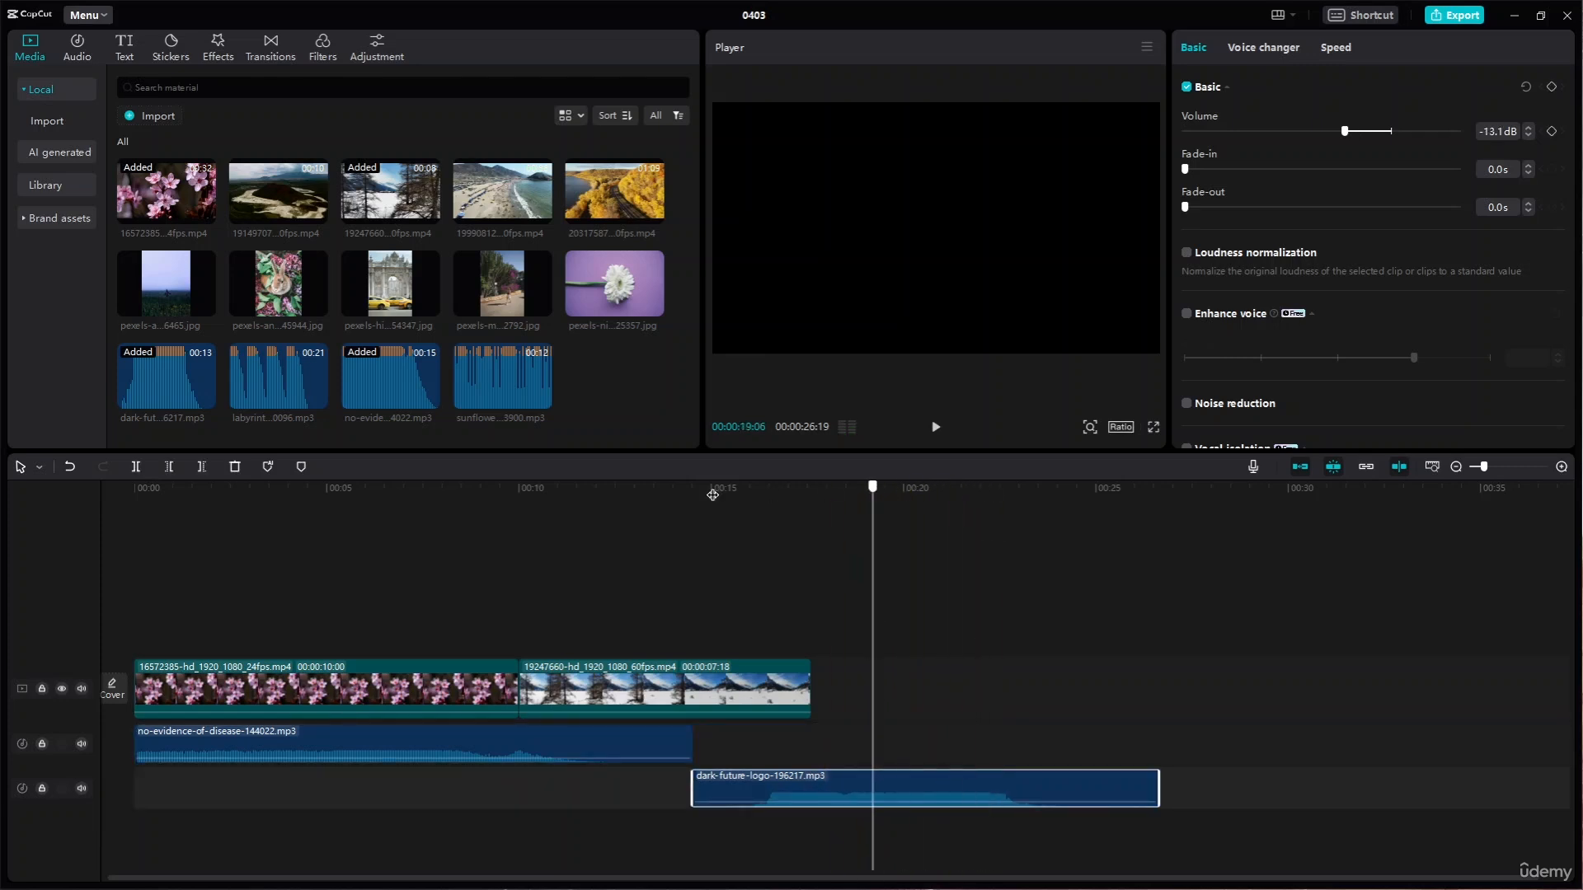
{"action": "key", "text": "space"}
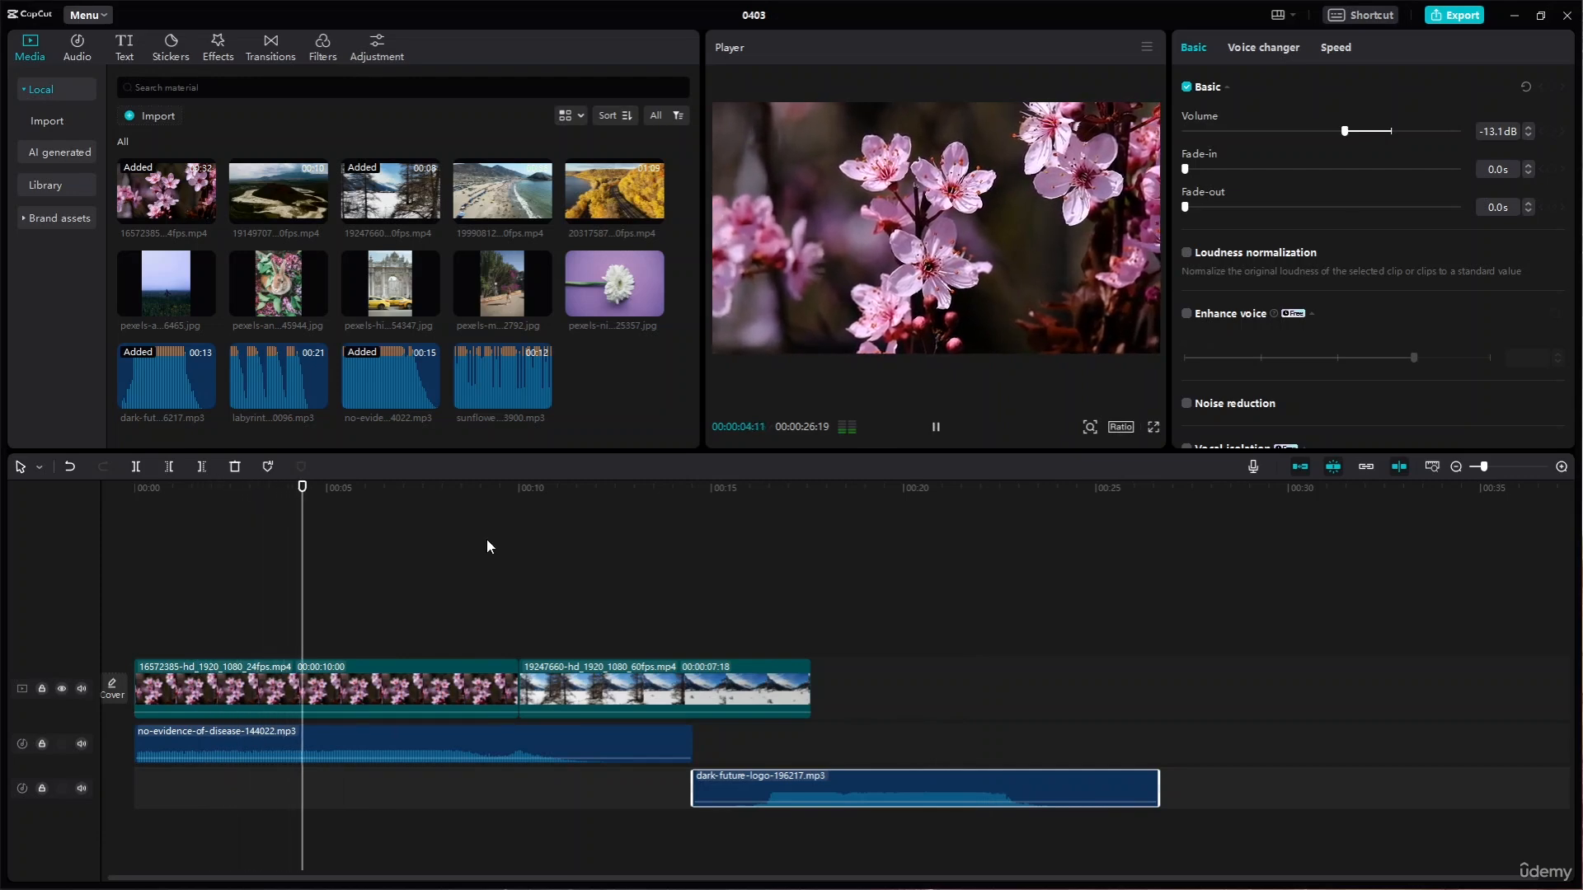
{"action": "key", "text": "space"}
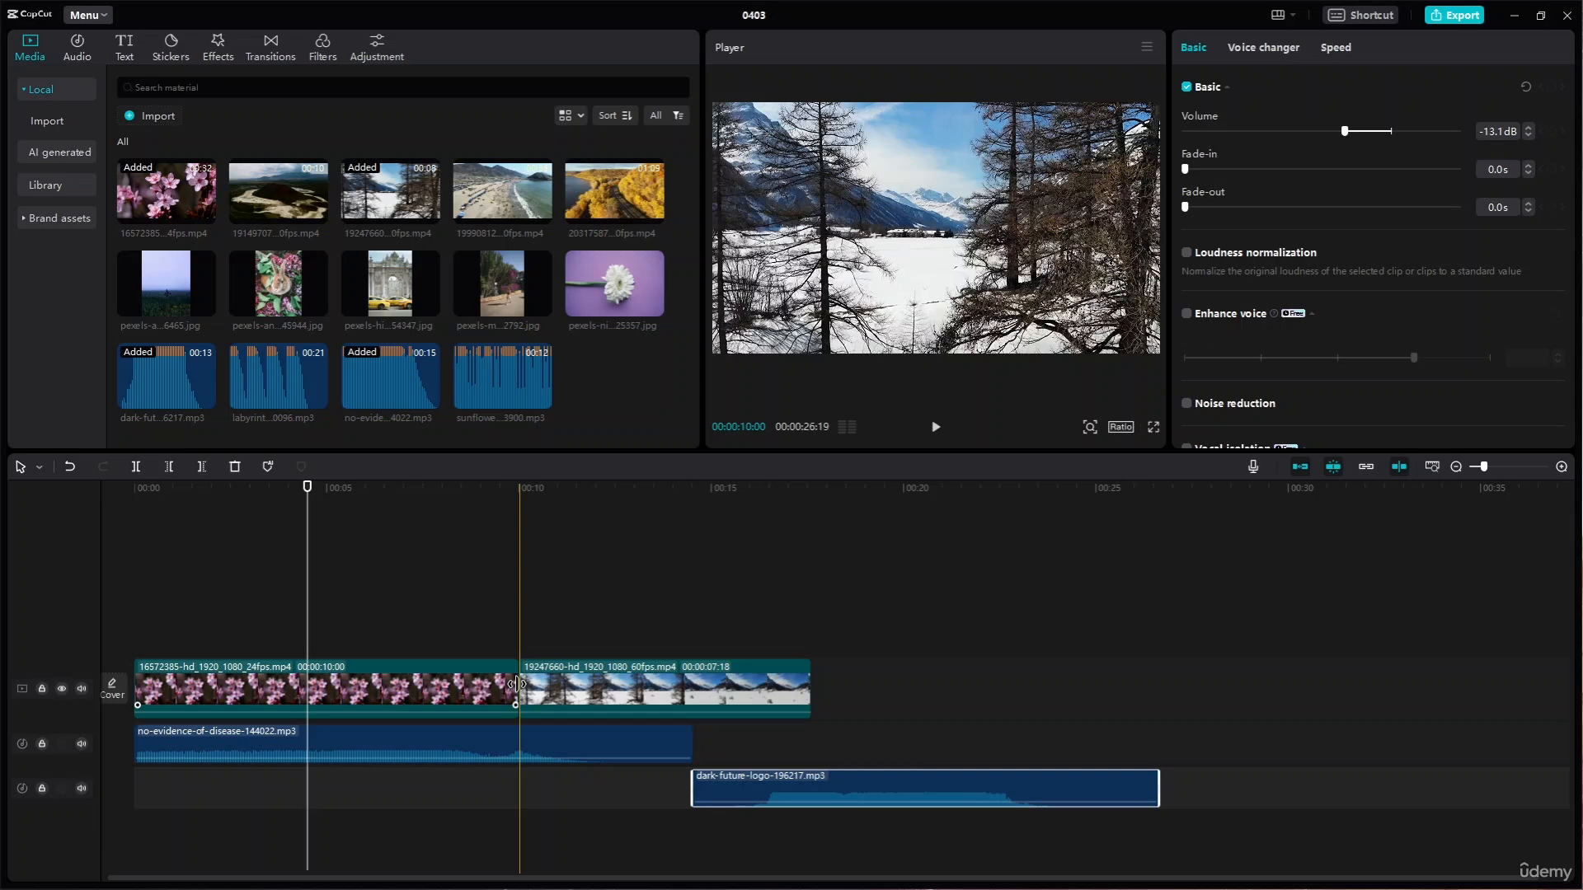
Trim both ends of the no-evidence-of-disease audio and align it with the start and end of the pink blossom clip
{"action": "left_click", "coordinate": [427, 738]}
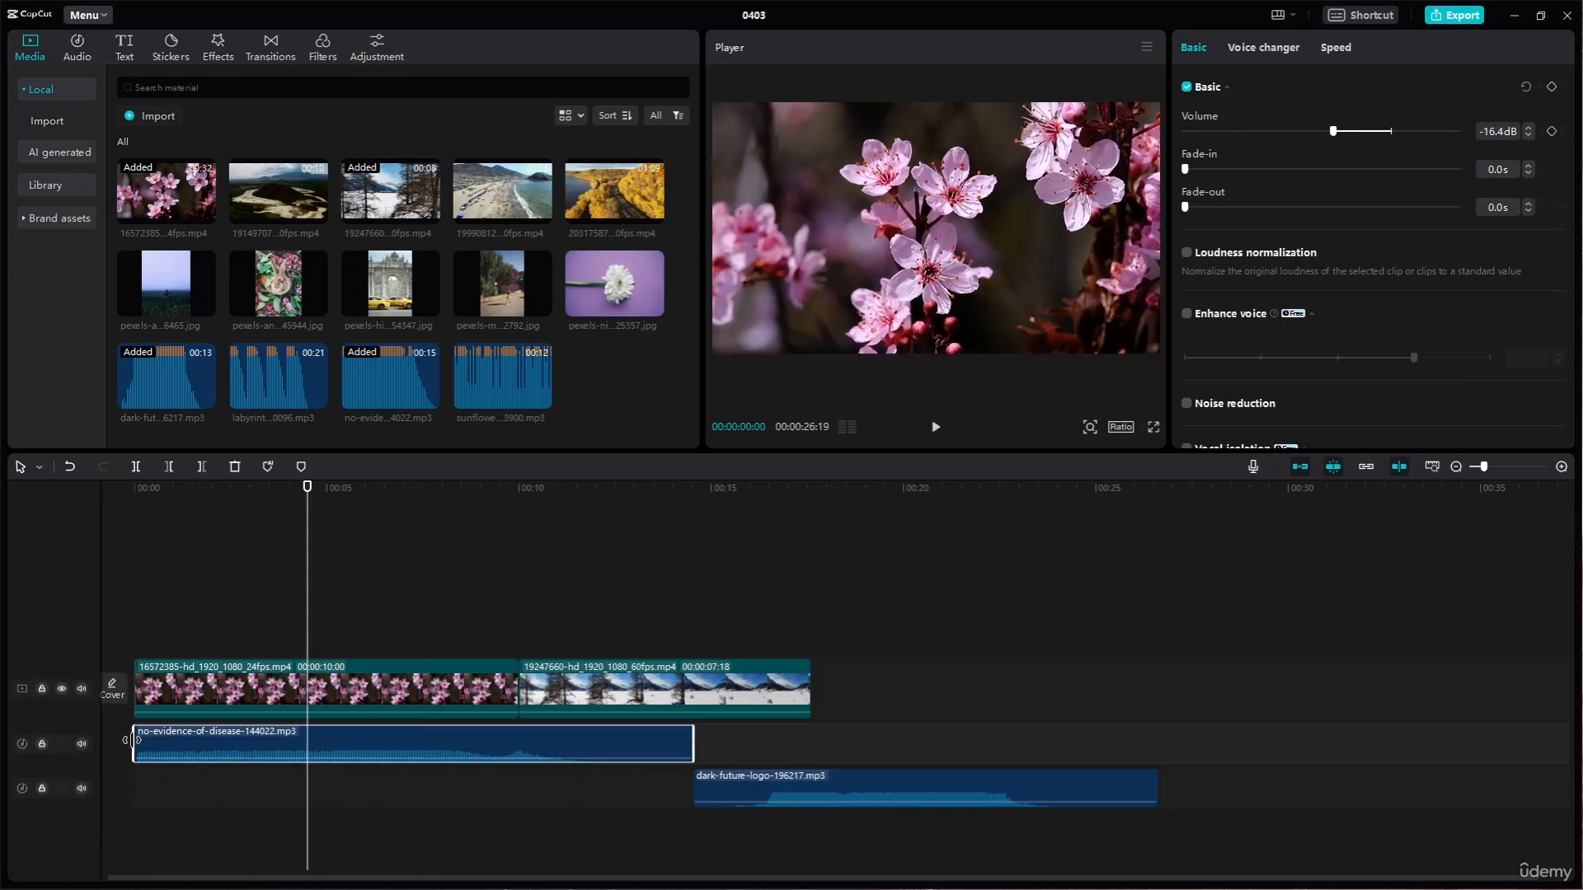
{"action": "left_click_drag", "start_coordinate": [134, 740], "coordinate": [166, 740]}
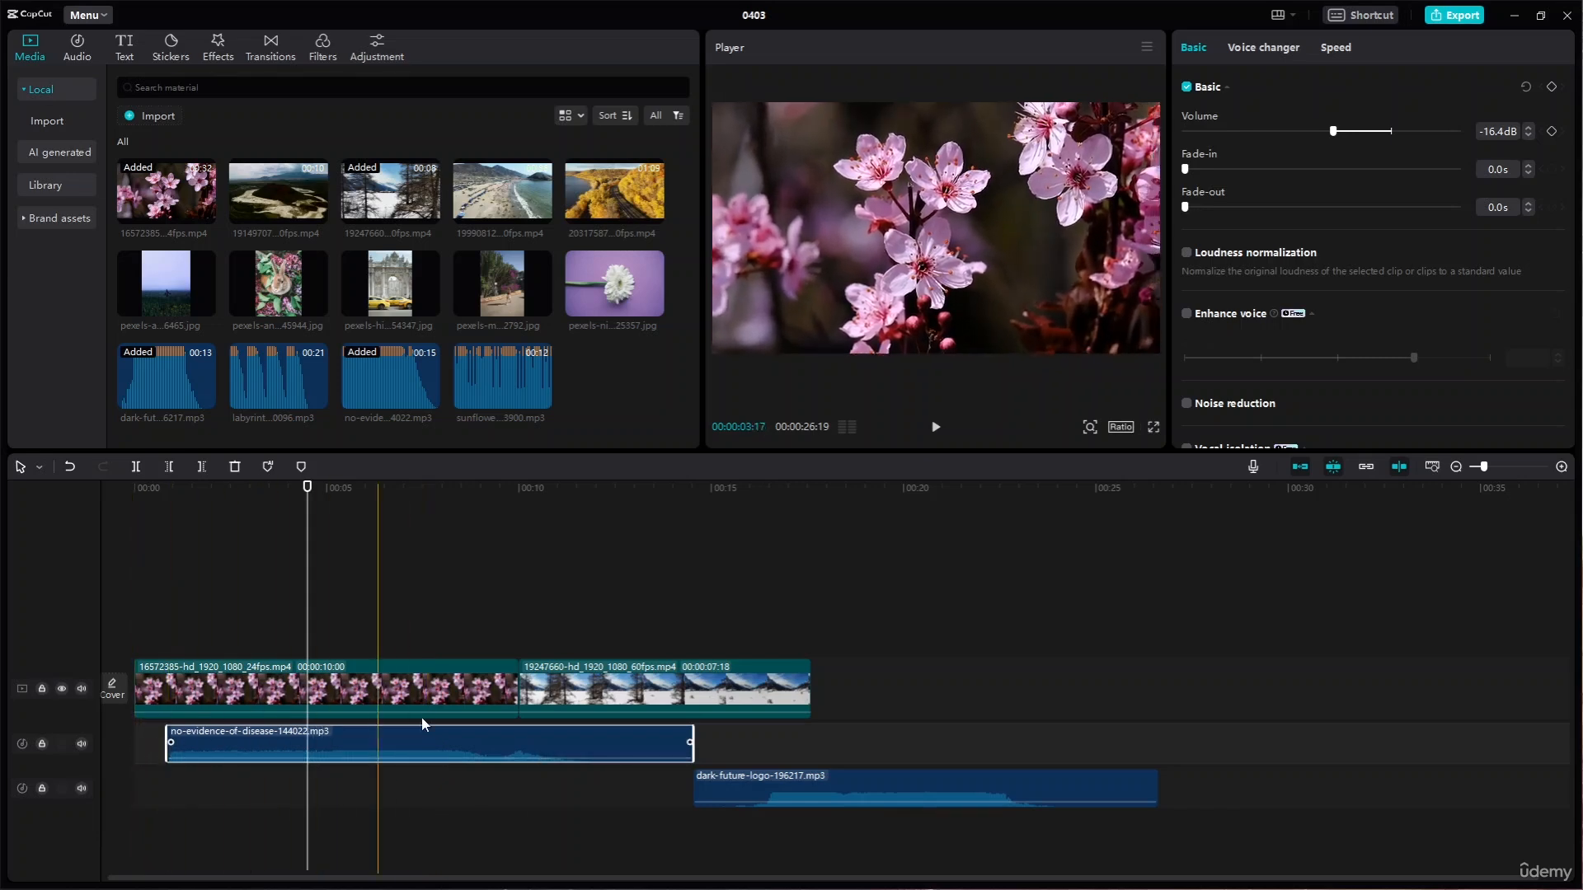
{"action": "left_click_drag", "start_coordinate": [691, 742], "coordinate": [605, 745]}
{"action": "left_click_drag", "start_coordinate": [484, 745], "coordinate": [450, 744]}
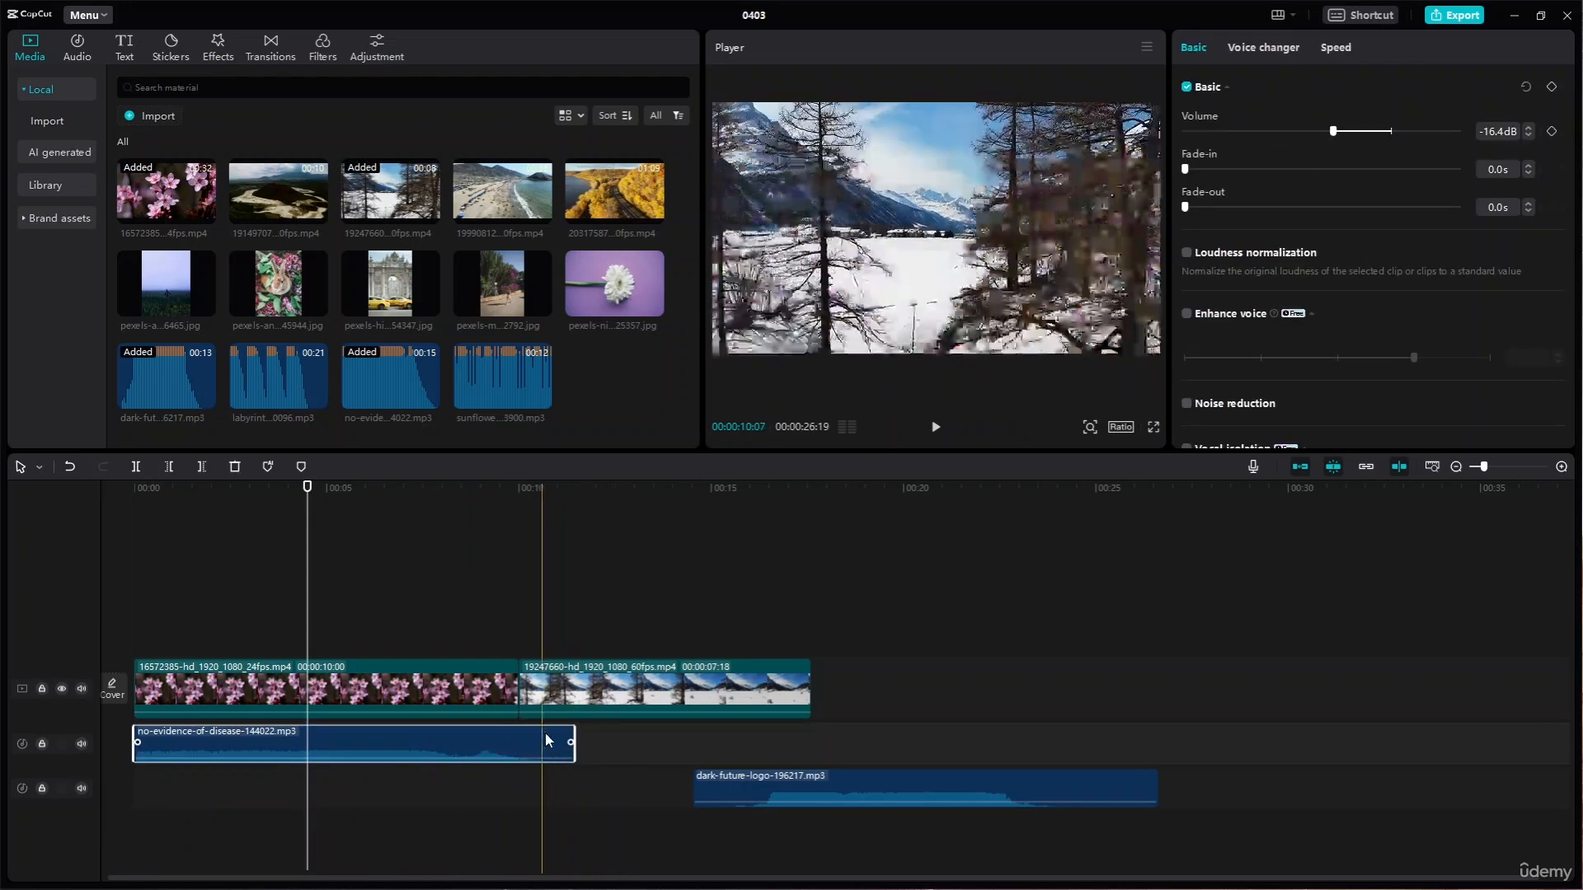
{"action": "left_click_drag", "start_coordinate": [571, 742], "coordinate": [520, 743]}
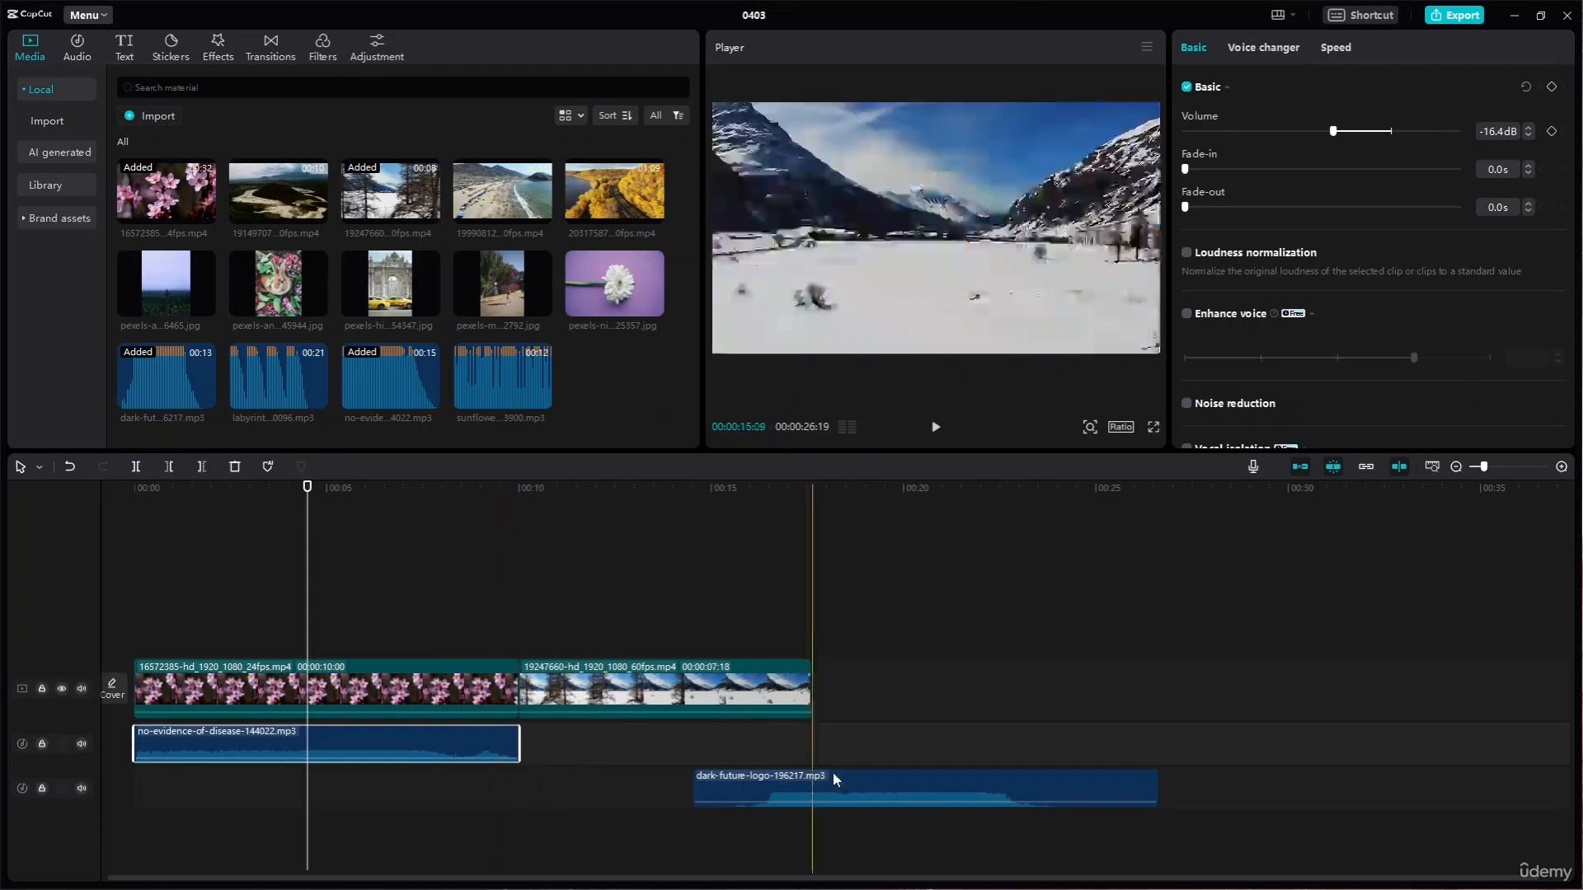
Move the dark-future-logo audio directly behind the first audio clip and trim its end to match the end of the video
{"action": "left_click_drag", "start_coordinate": [884, 790], "coordinate": [706, 736]}
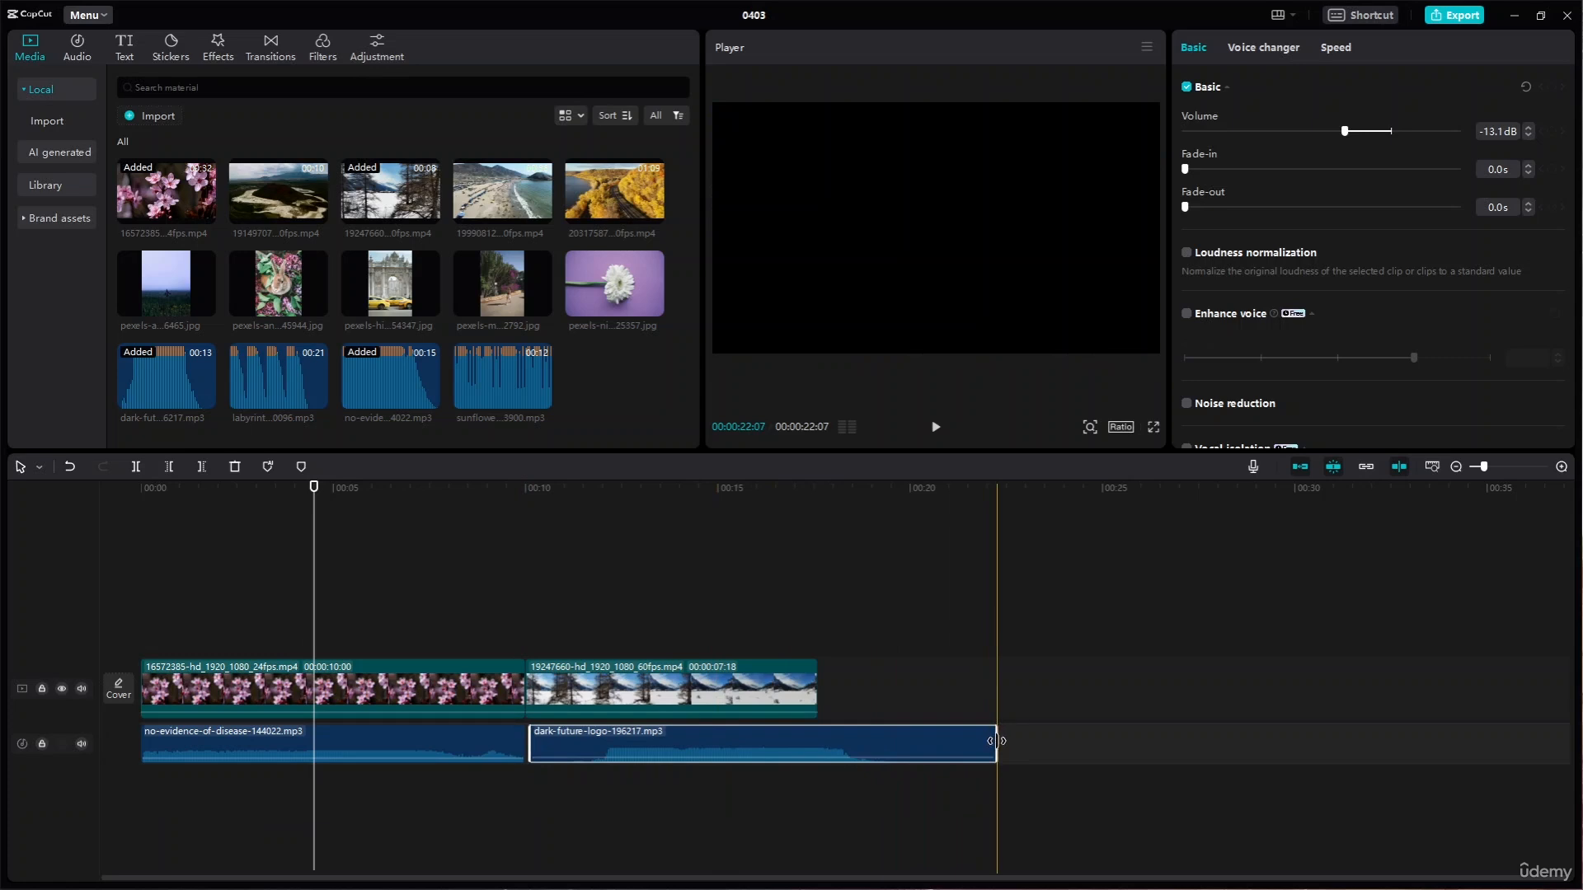
{"action": "left_click", "coordinate": [1002, 742]}
{"action": "left_click", "coordinate": [870, 775]}
{"action": "left_click", "coordinate": [996, 742]}
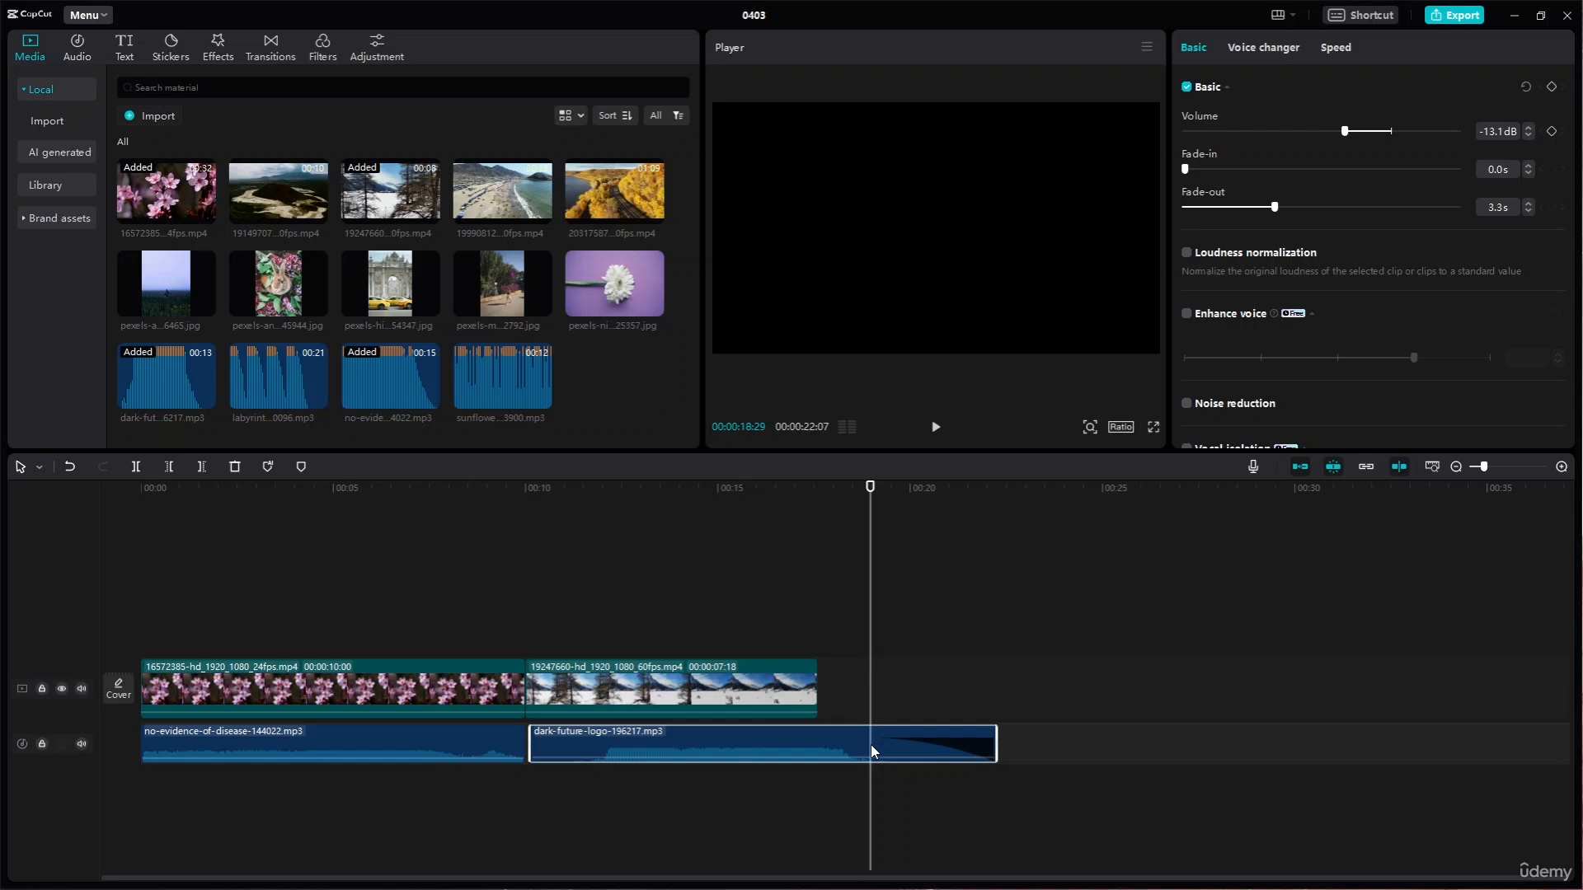
{"action": "left_click_drag", "start_coordinate": [887, 740], "coordinate": [818, 737]}
{"action": "left_click", "coordinate": [968, 774]}
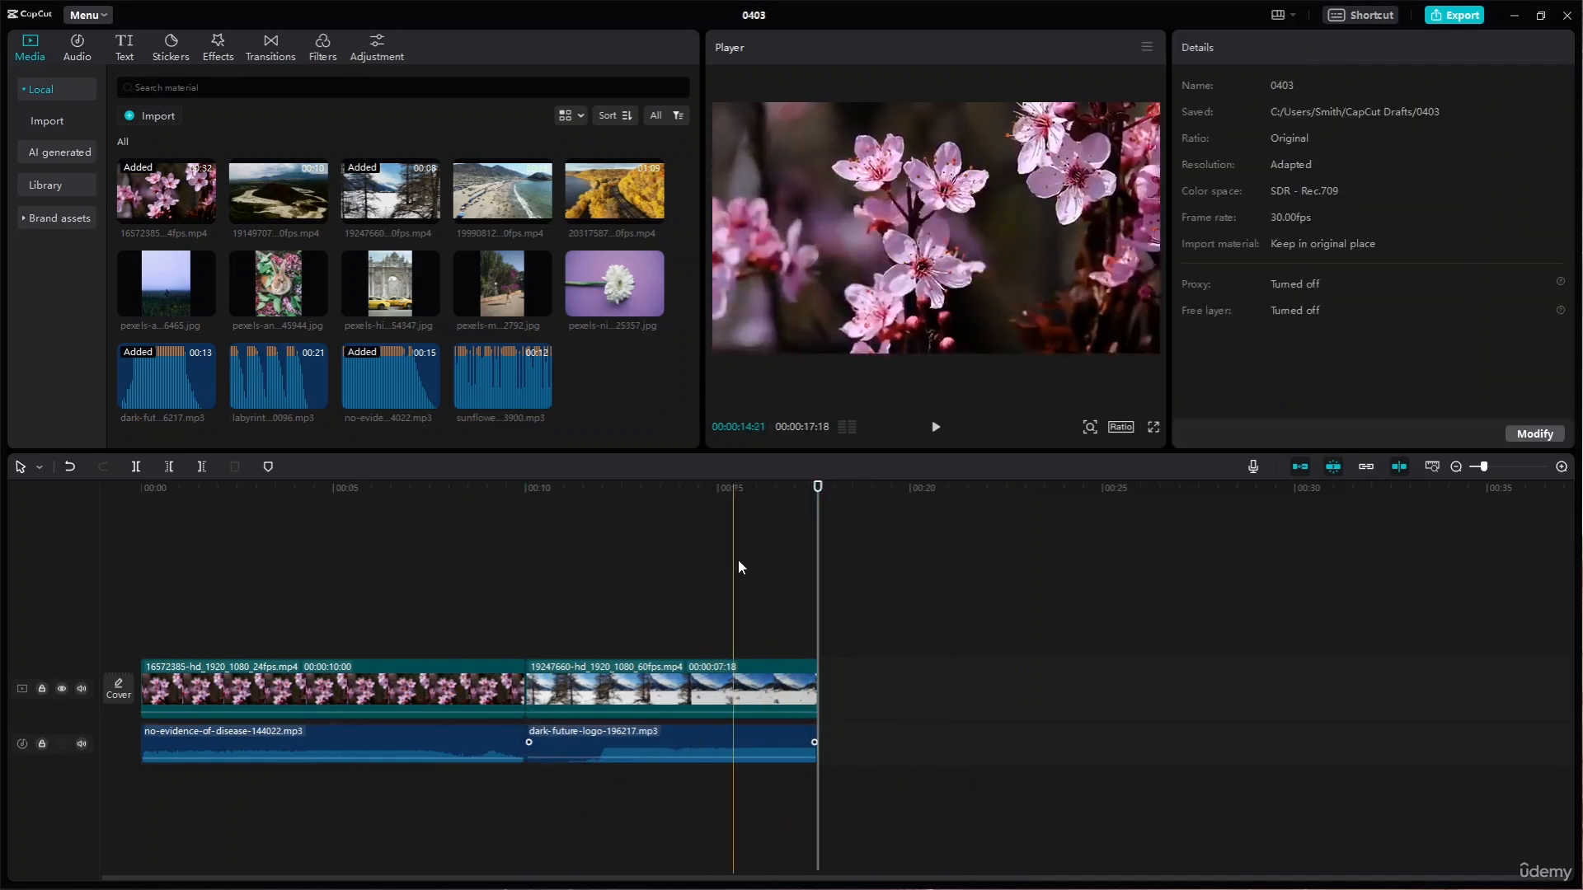
Split the snowy valley video clip at about 00:00:12:28
{"action": "left_click_drag", "start_coordinate": [817, 487], "coordinate": [506, 618]}
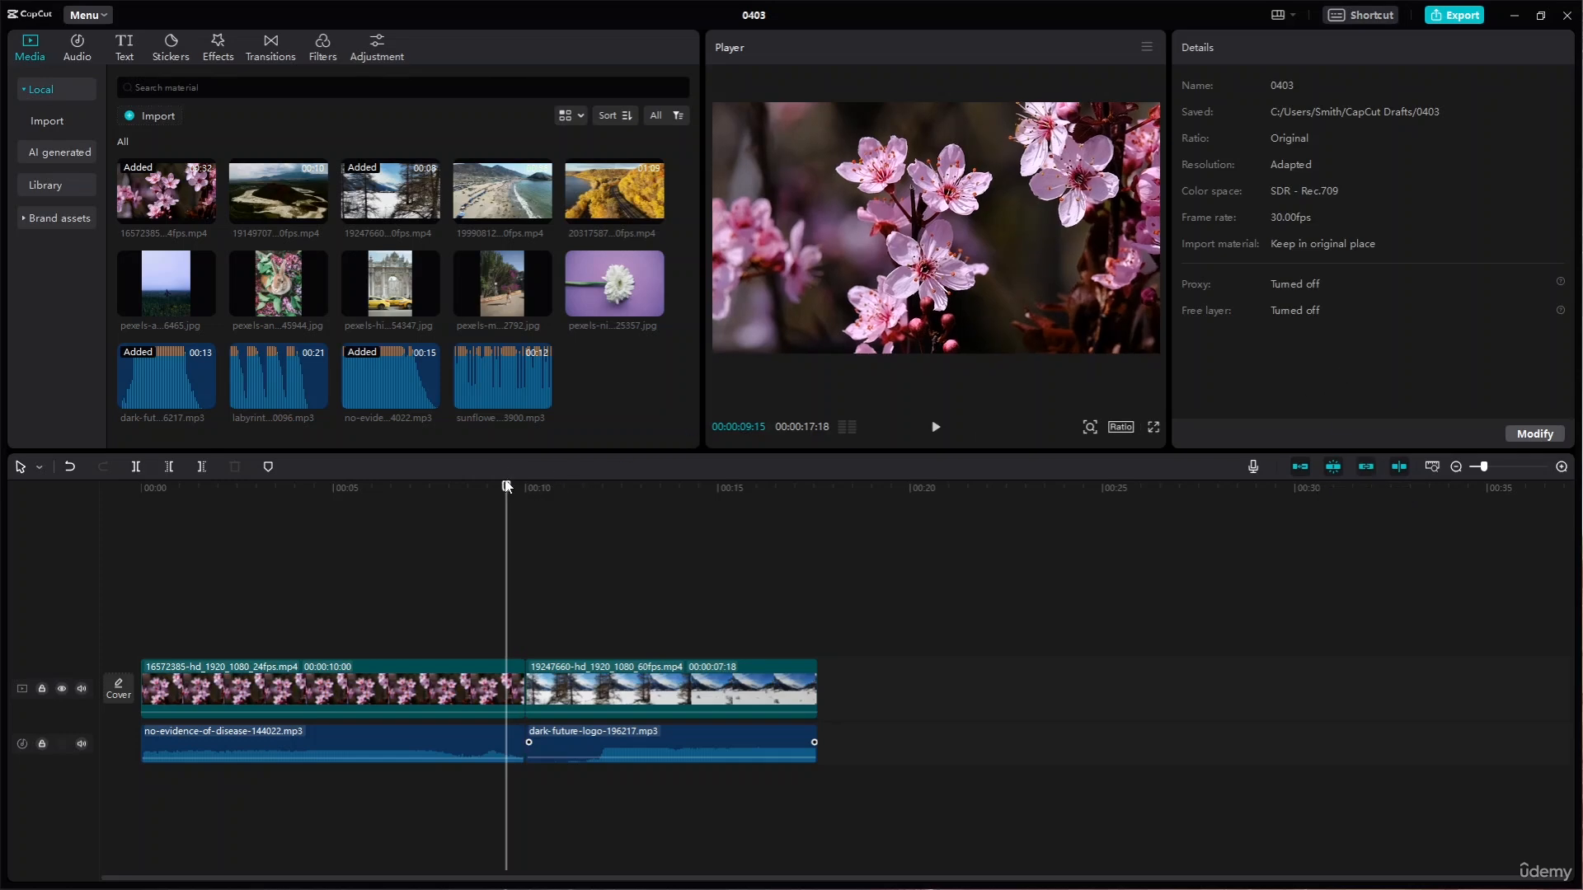
{"action": "left_click_drag", "start_coordinate": [506, 492], "coordinate": [763, 493]}
{"action": "mouse_move", "coordinate": [635, 505]}
{"action": "left_mouse_down"}
{"action": "mouse_move", "coordinate": [250, 523]}
{"action": "mouse_move", "coordinate": [660, 502]}
{"action": "mouse_move", "coordinate": [616, 508]}
{"action": "mouse_move", "coordinate": [638, 498]}
{"action": "left_mouse_up"}
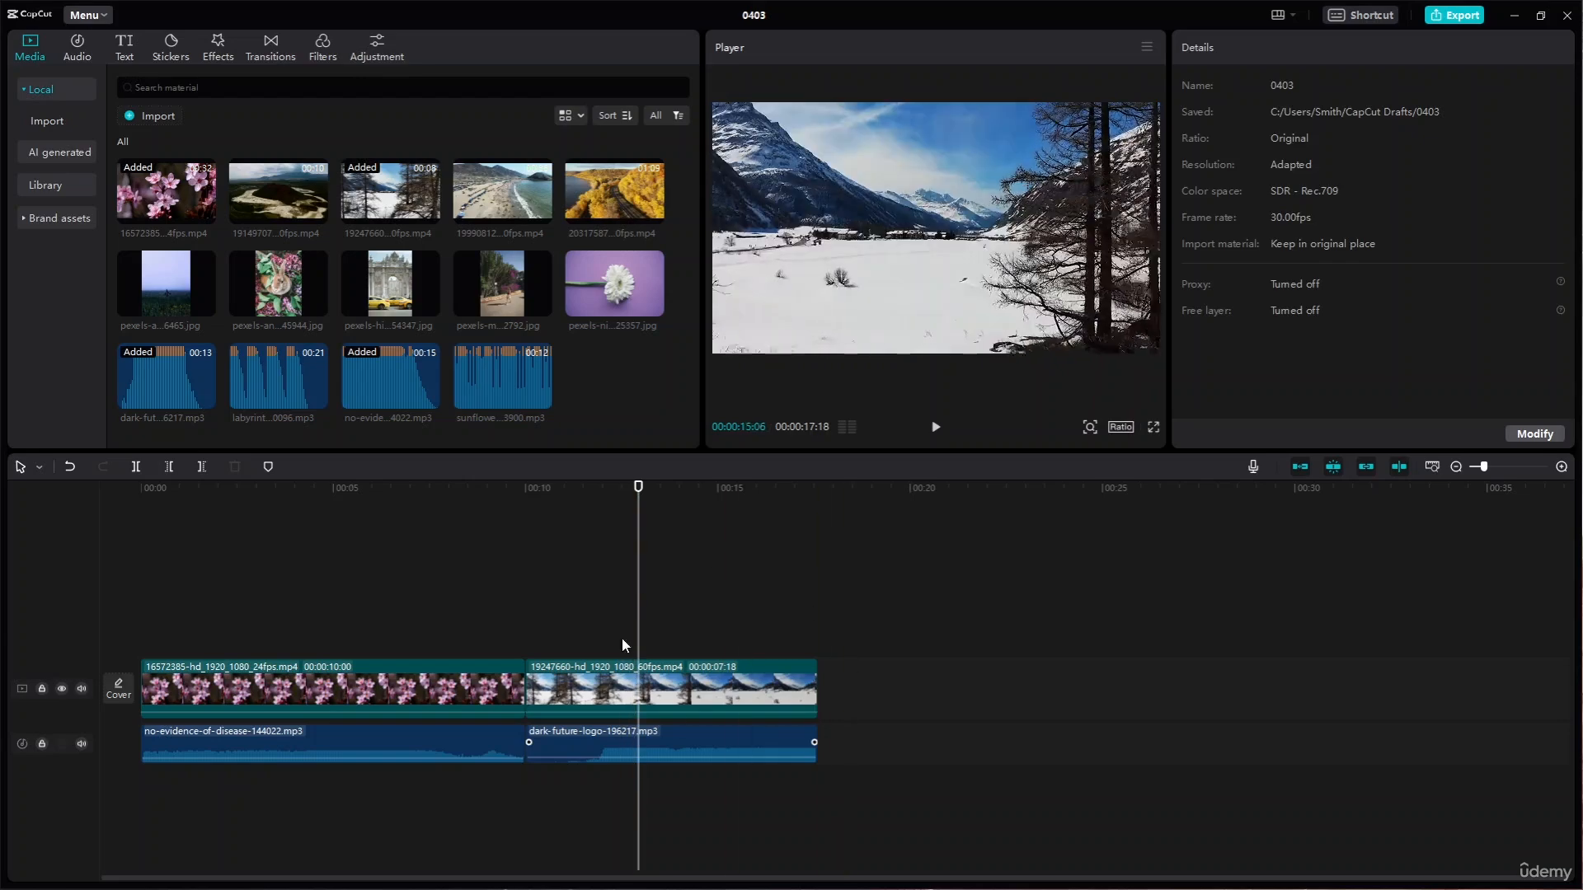
{"action": "left_click", "coordinate": [638, 686]}
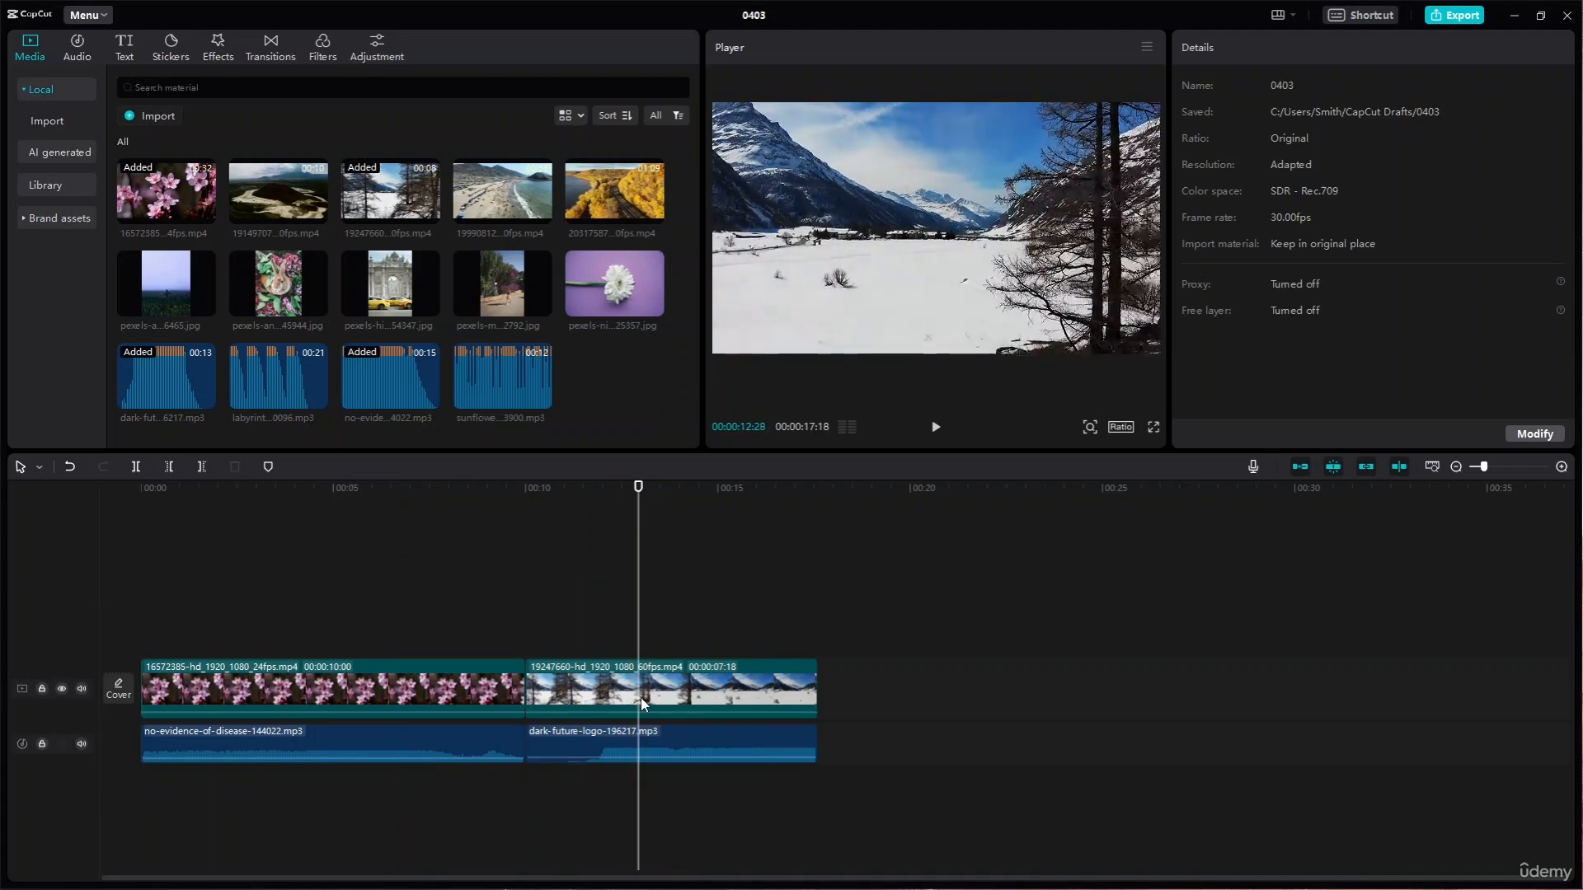
{"action": "left_click", "coordinate": [137, 470]}
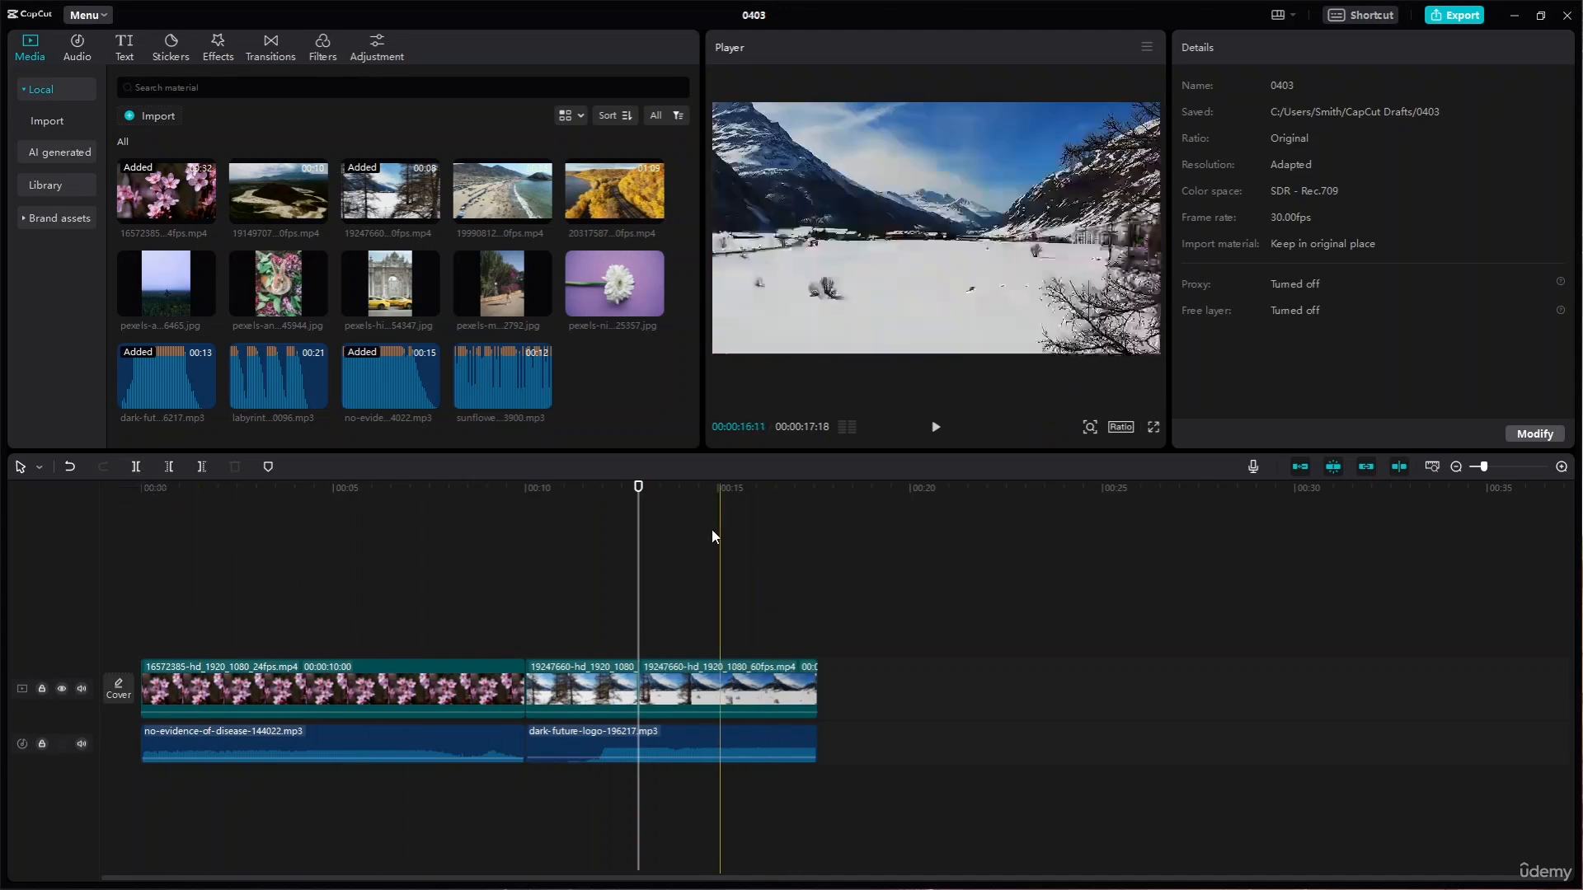
Split the second part of the snowy valley video clip at about 00:00:15:07
{"action": "left_click_drag", "start_coordinate": [639, 490], "coordinate": [662, 488]}
{"action": "left_click", "coordinate": [607, 686]}
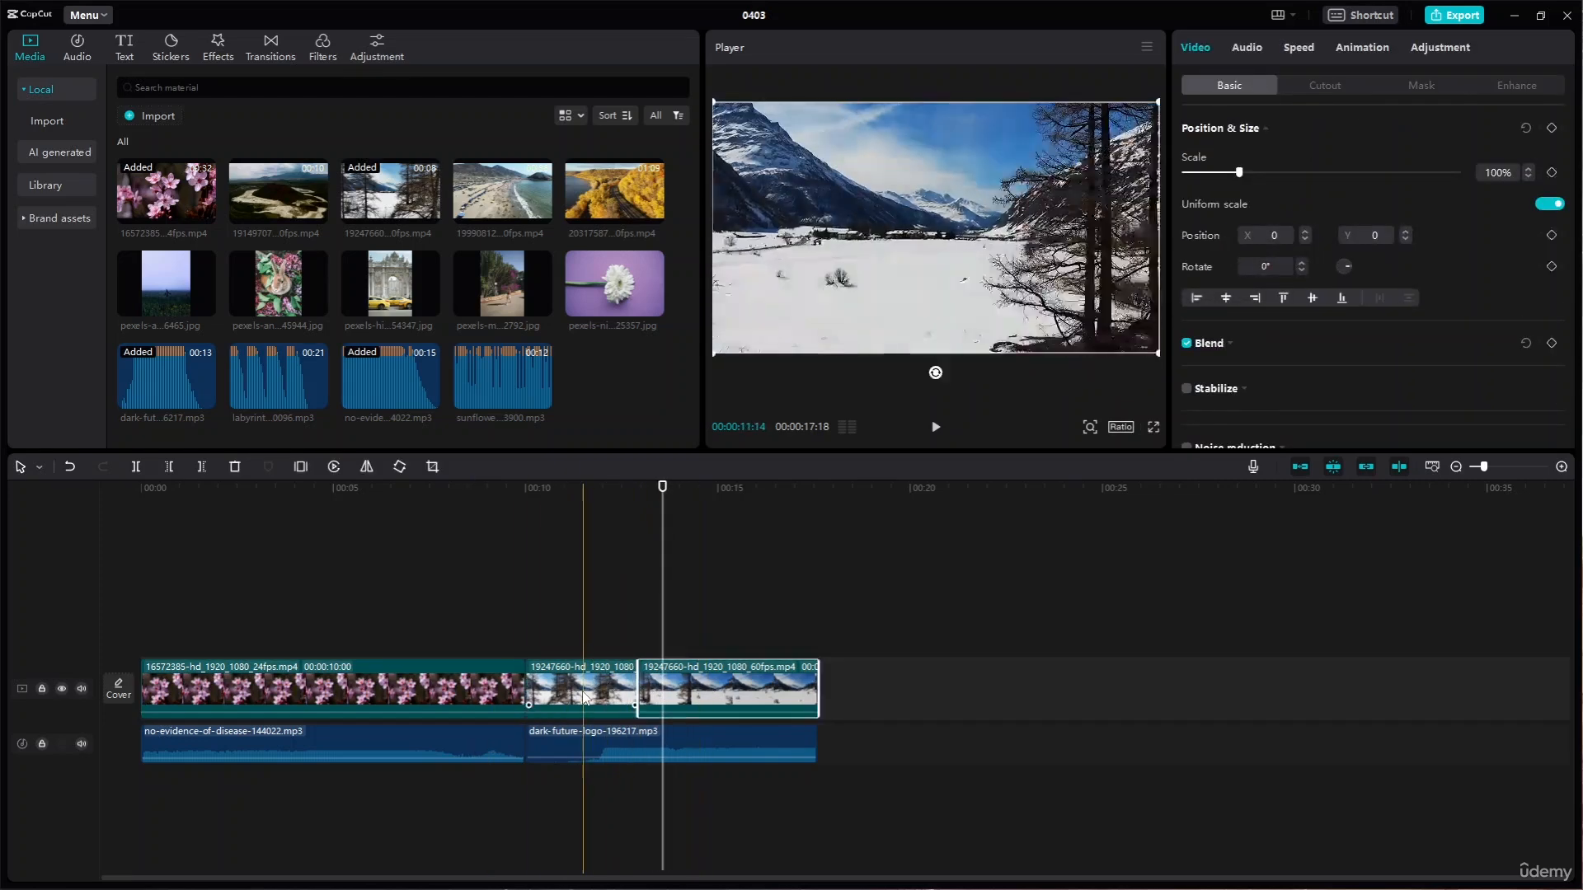
{"action": "left_click", "coordinate": [463, 687]}
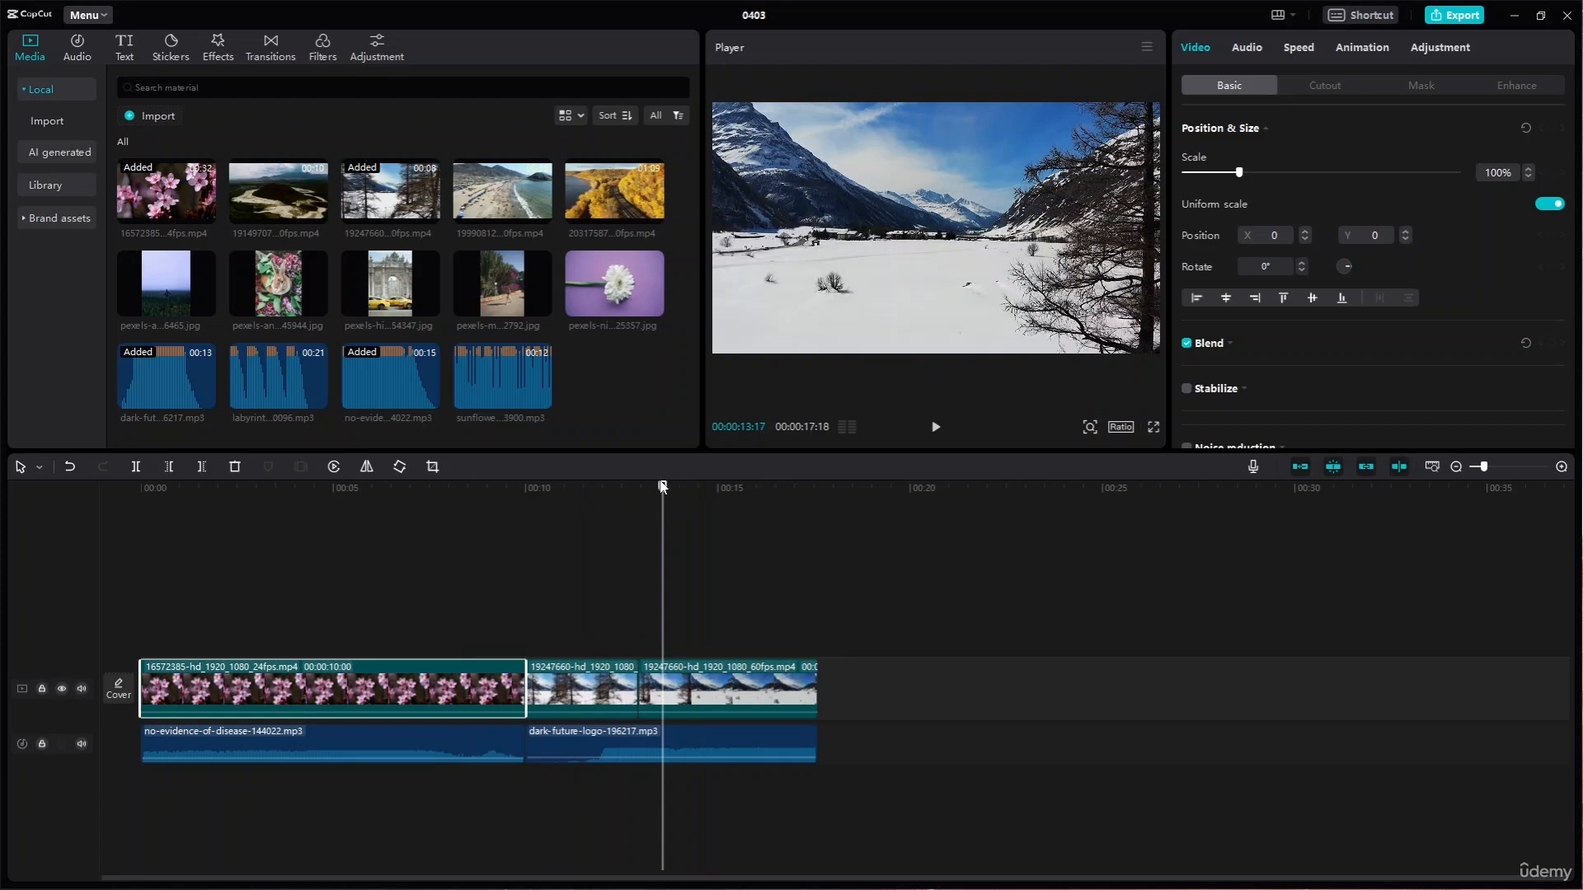
{"action": "left_click_drag", "start_coordinate": [662, 488], "coordinate": [727, 501]}
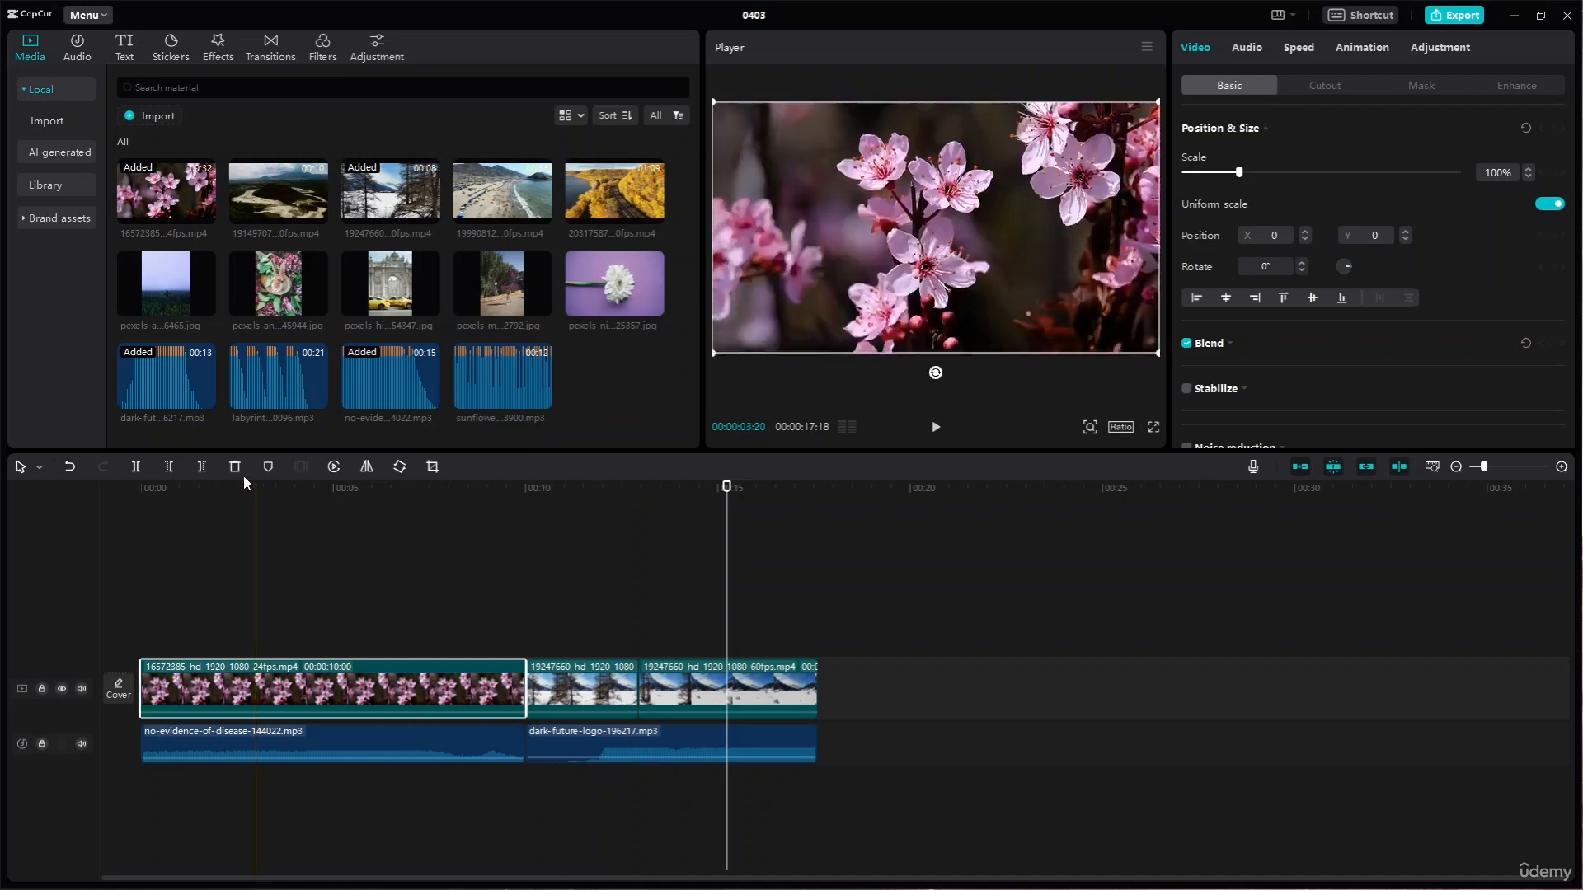
{"action": "left_click", "coordinate": [137, 467]}
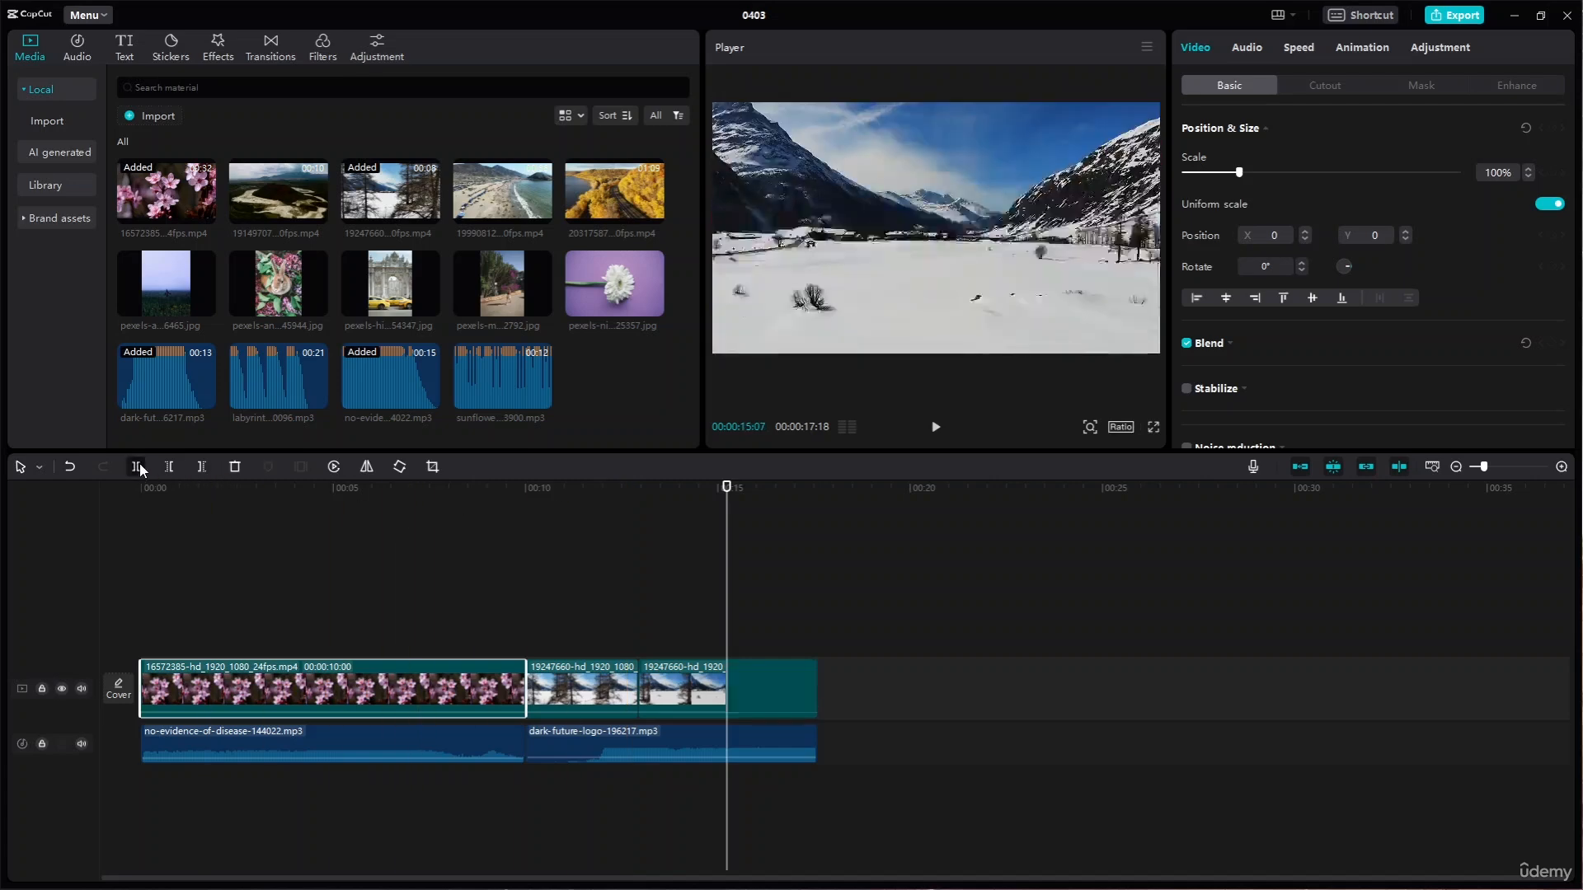
Try deleting the middle section of the snowy valley video and play the timeline from about 00:00:09:15 across the cut
{"action": "left_click", "coordinate": [692, 687]}
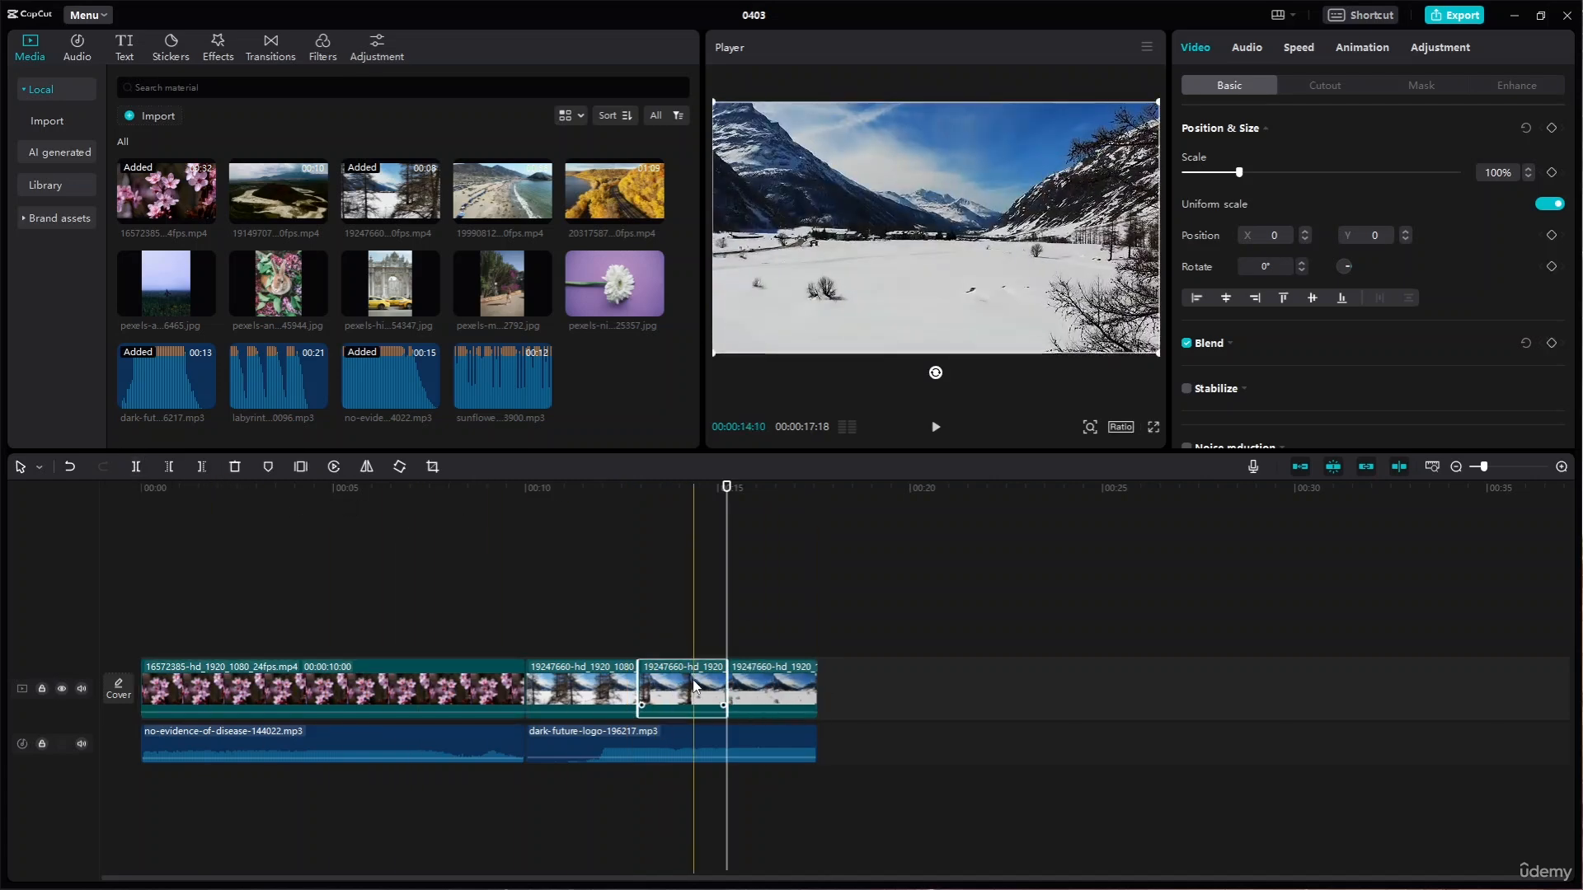
{"action": "key", "text": "Delete"}
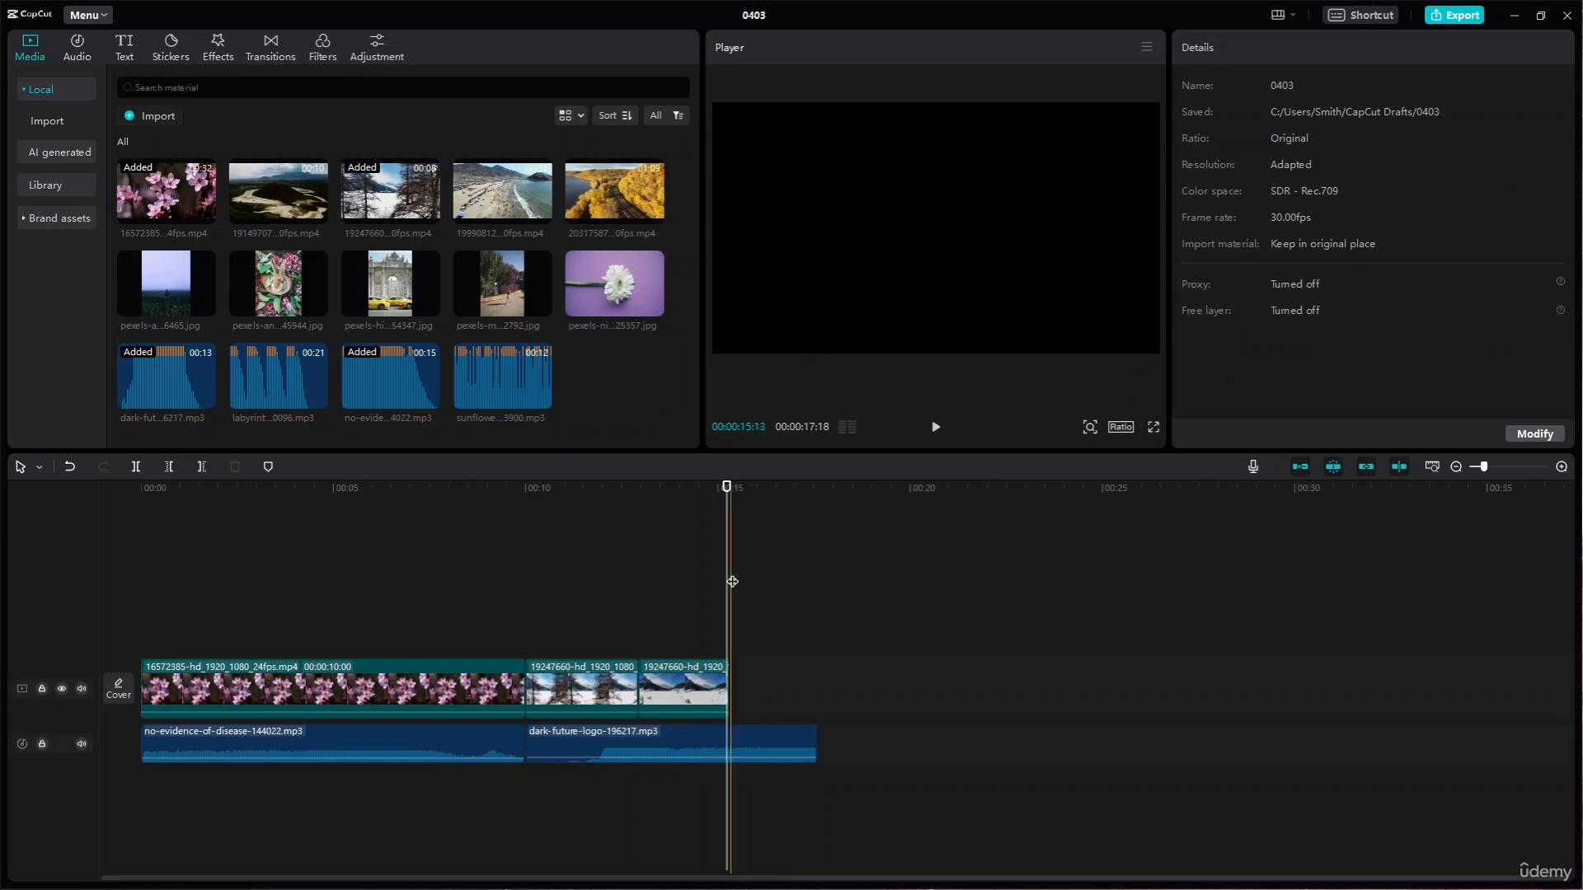
{"action": "left_click_drag", "start_coordinate": [728, 512], "coordinate": [505, 507]}
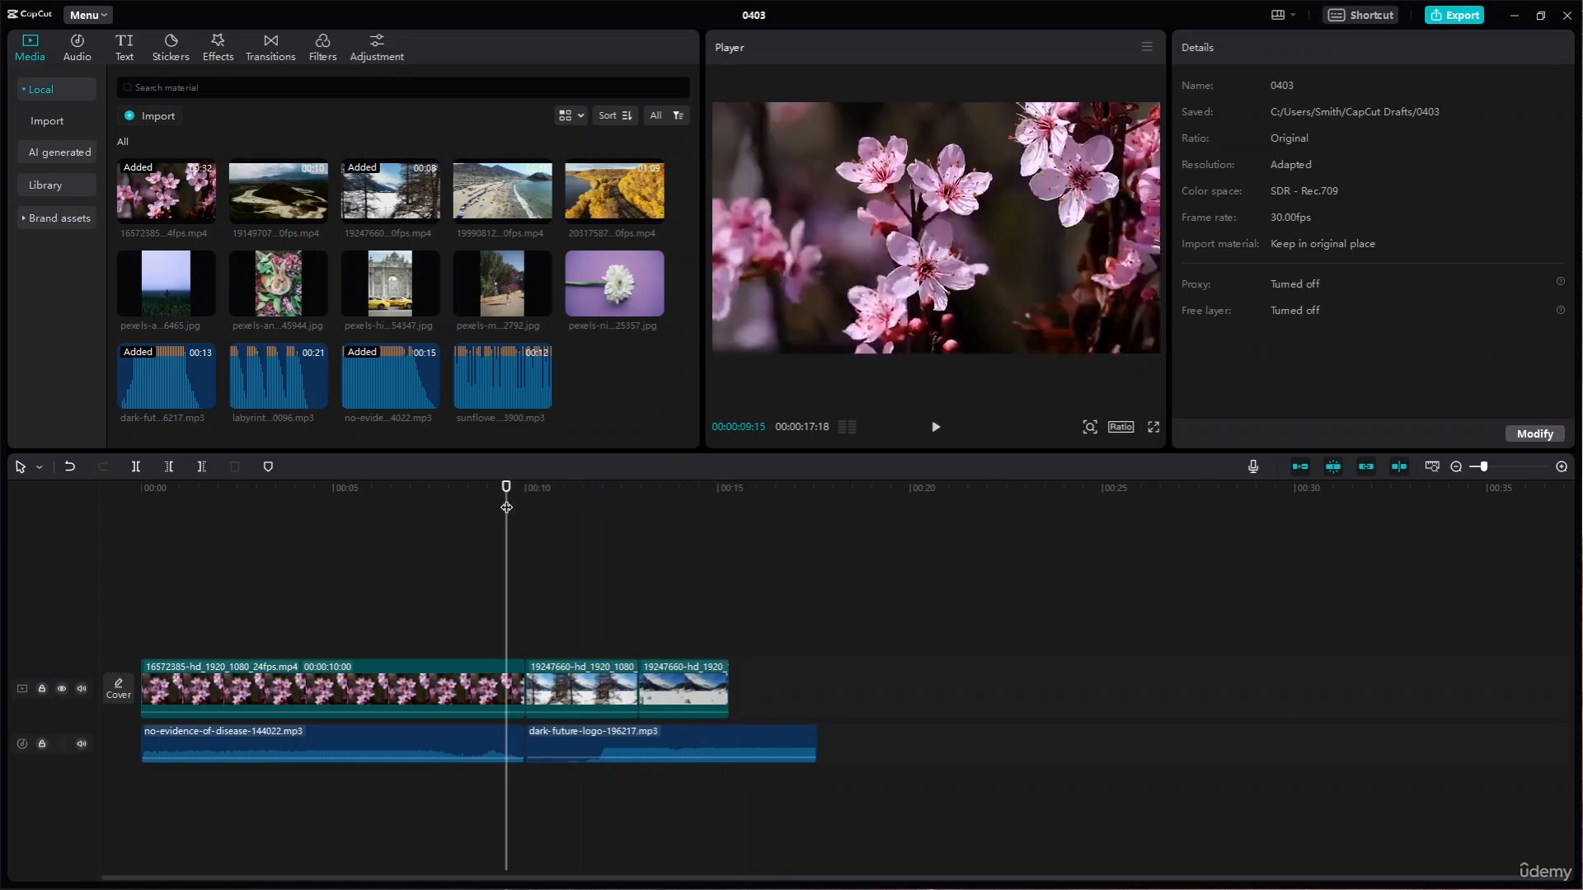
{"action": "key", "text": "space"}
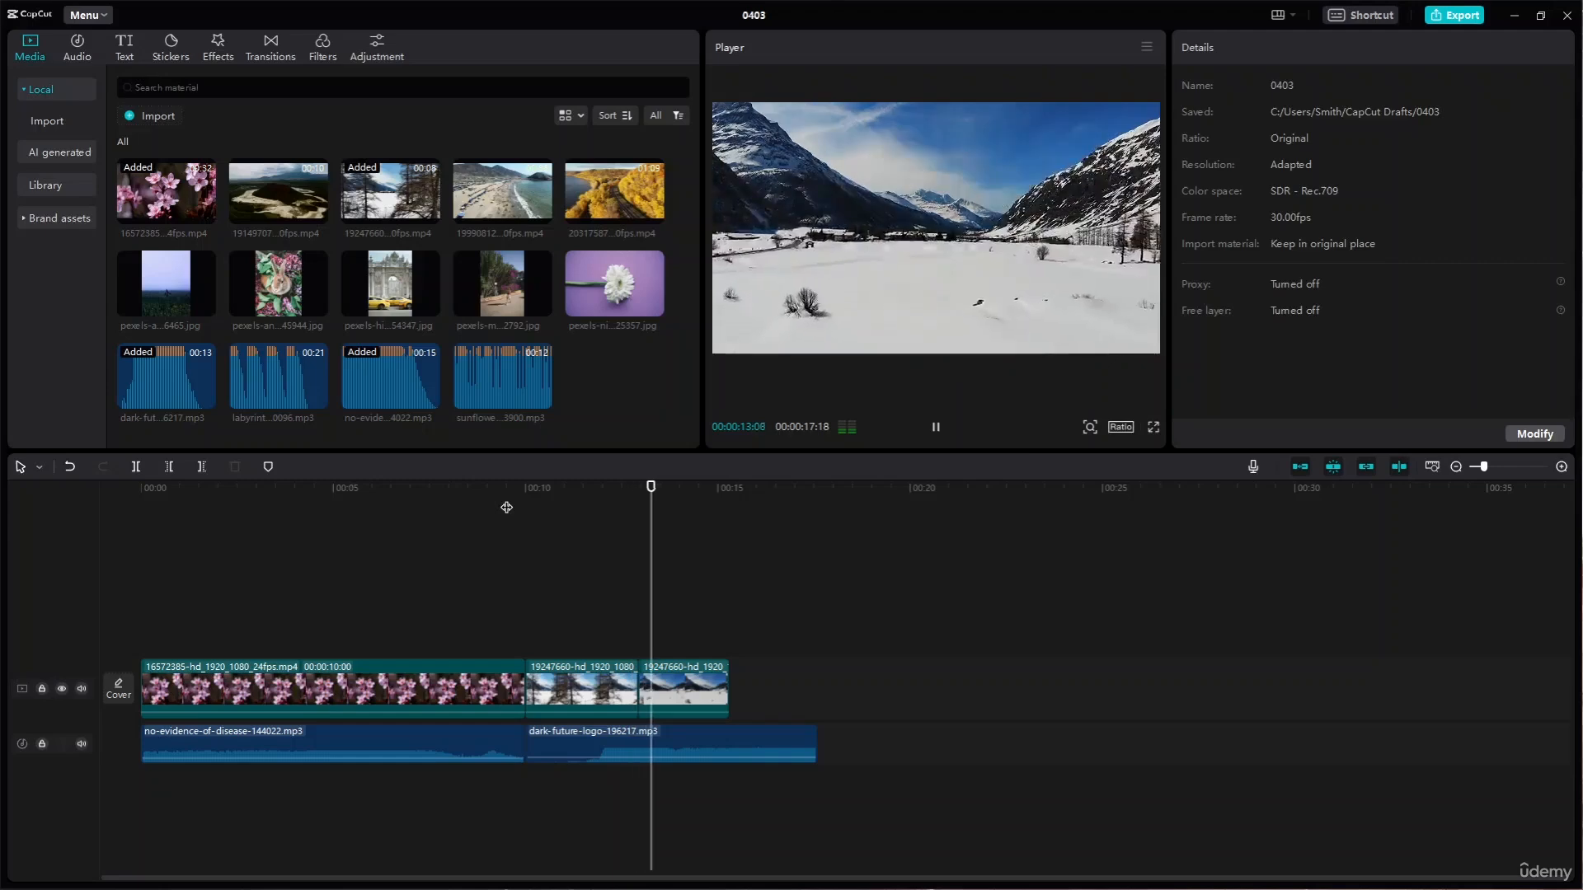
{"action": "key", "text": "space"}
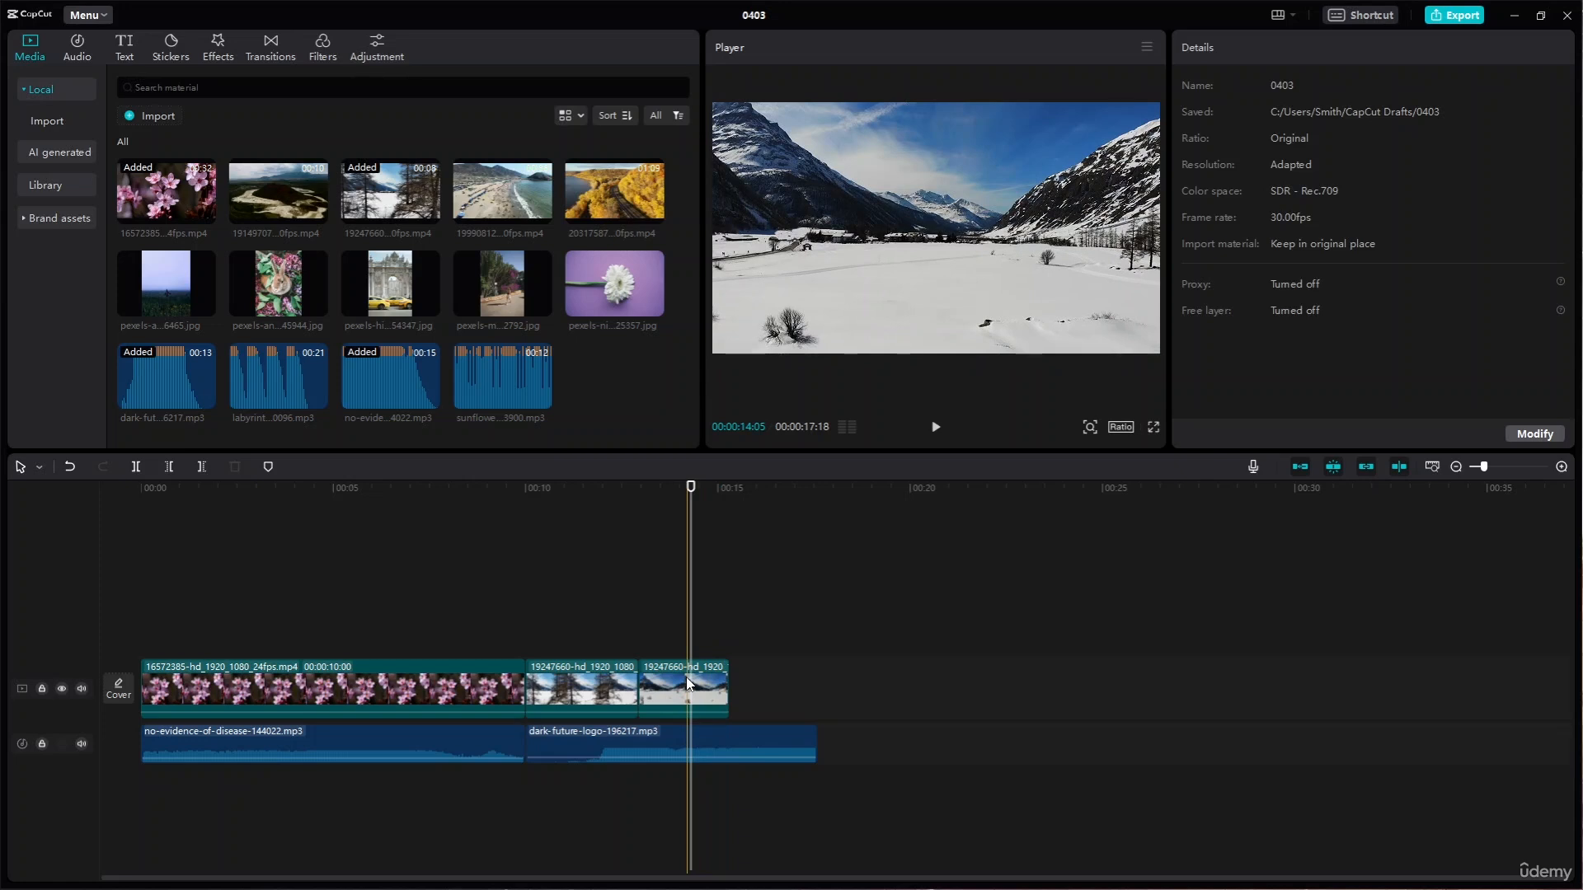
{"action": "left_click", "coordinate": [661, 691]}
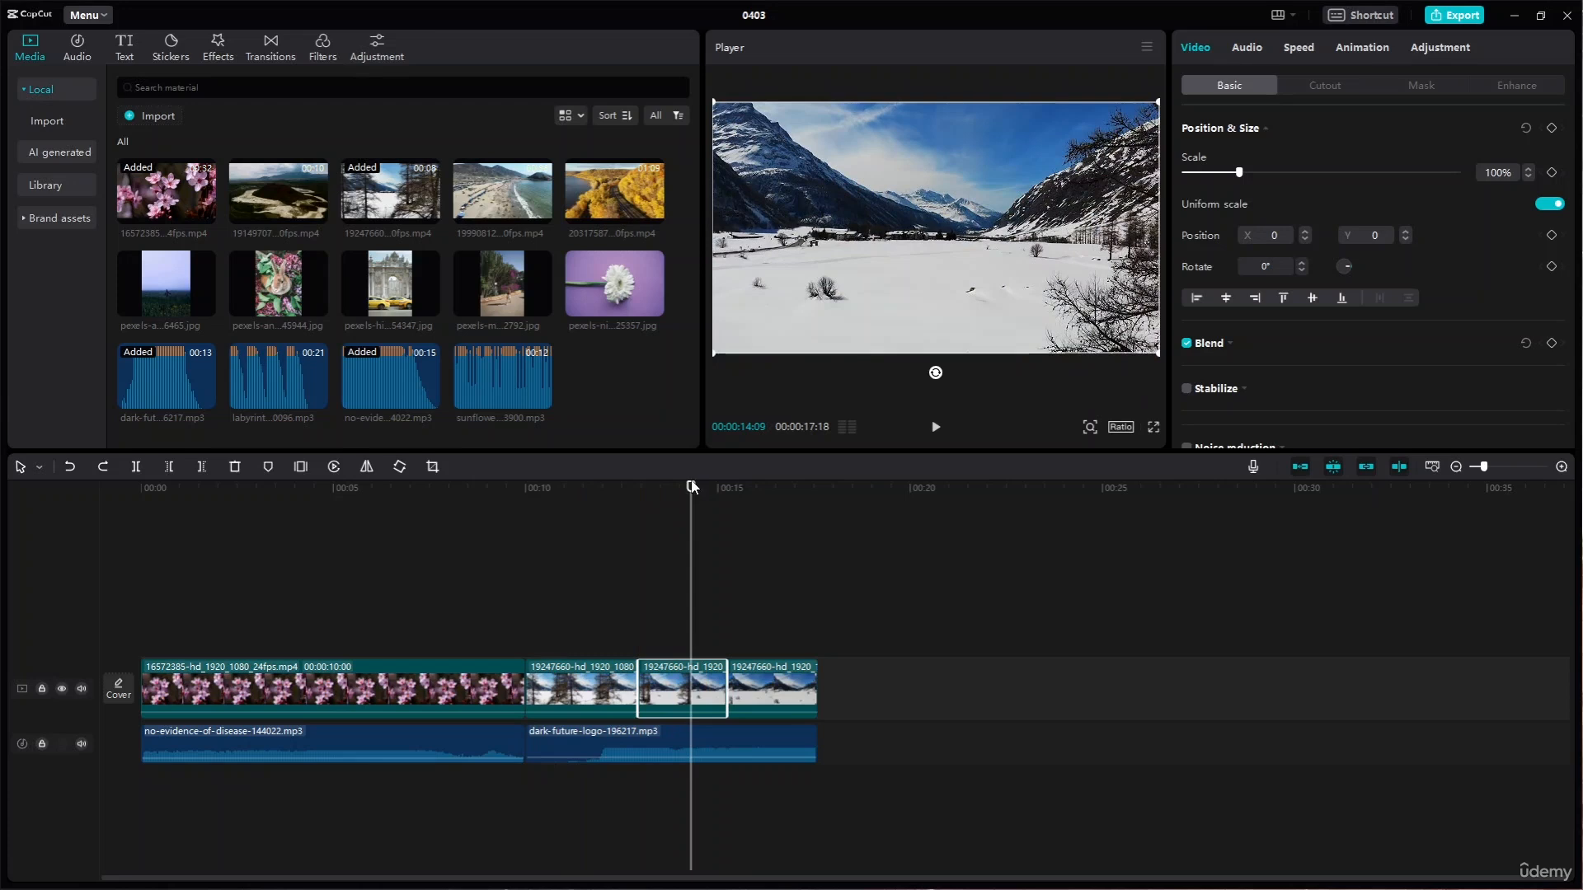
Split the dark-future-logo audio at about 00:00:11:28 and 00:00:13:25 and delete the section between the cuts
{"action": "left_click_drag", "start_coordinate": [690, 486], "coordinate": [278, 533]}
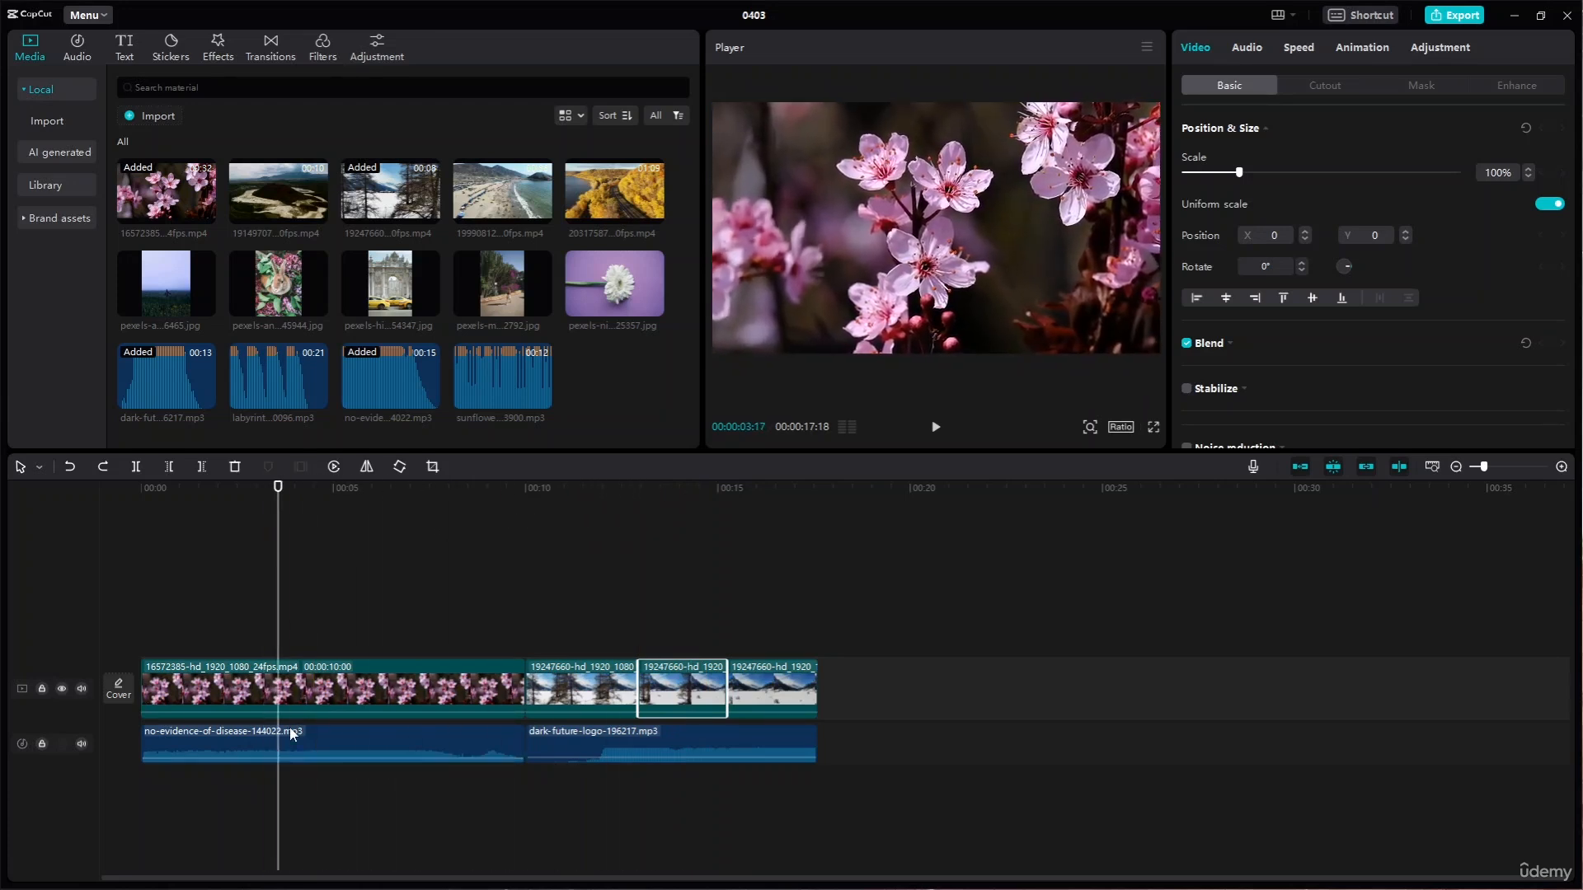
{"action": "left_click_drag", "start_coordinate": [287, 497], "coordinate": [600, 525]}
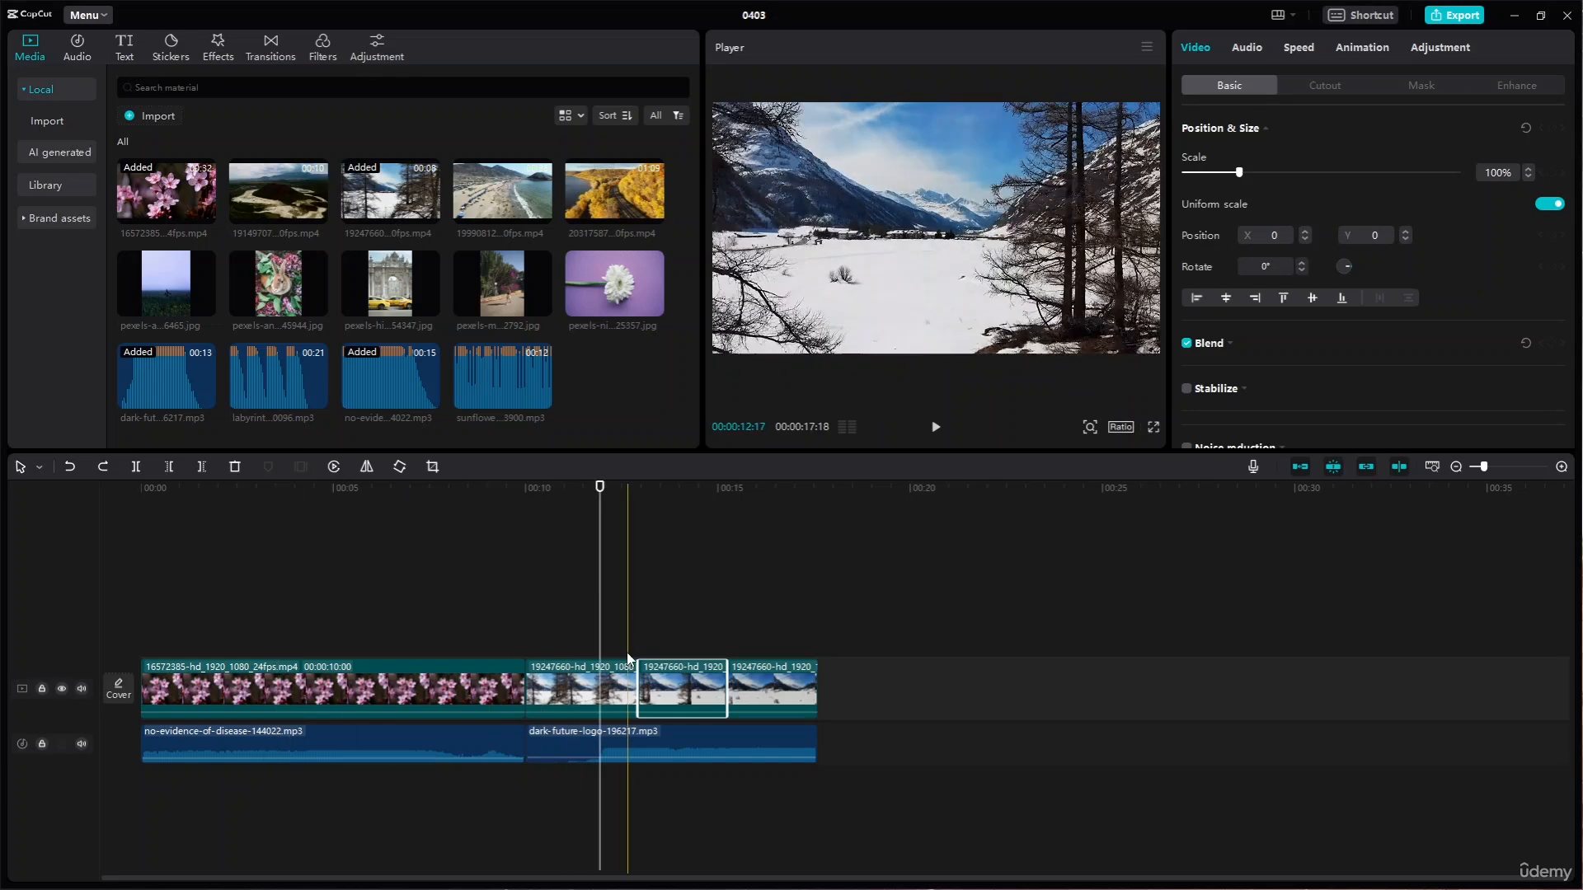
{"action": "left_click", "coordinate": [639, 741]}
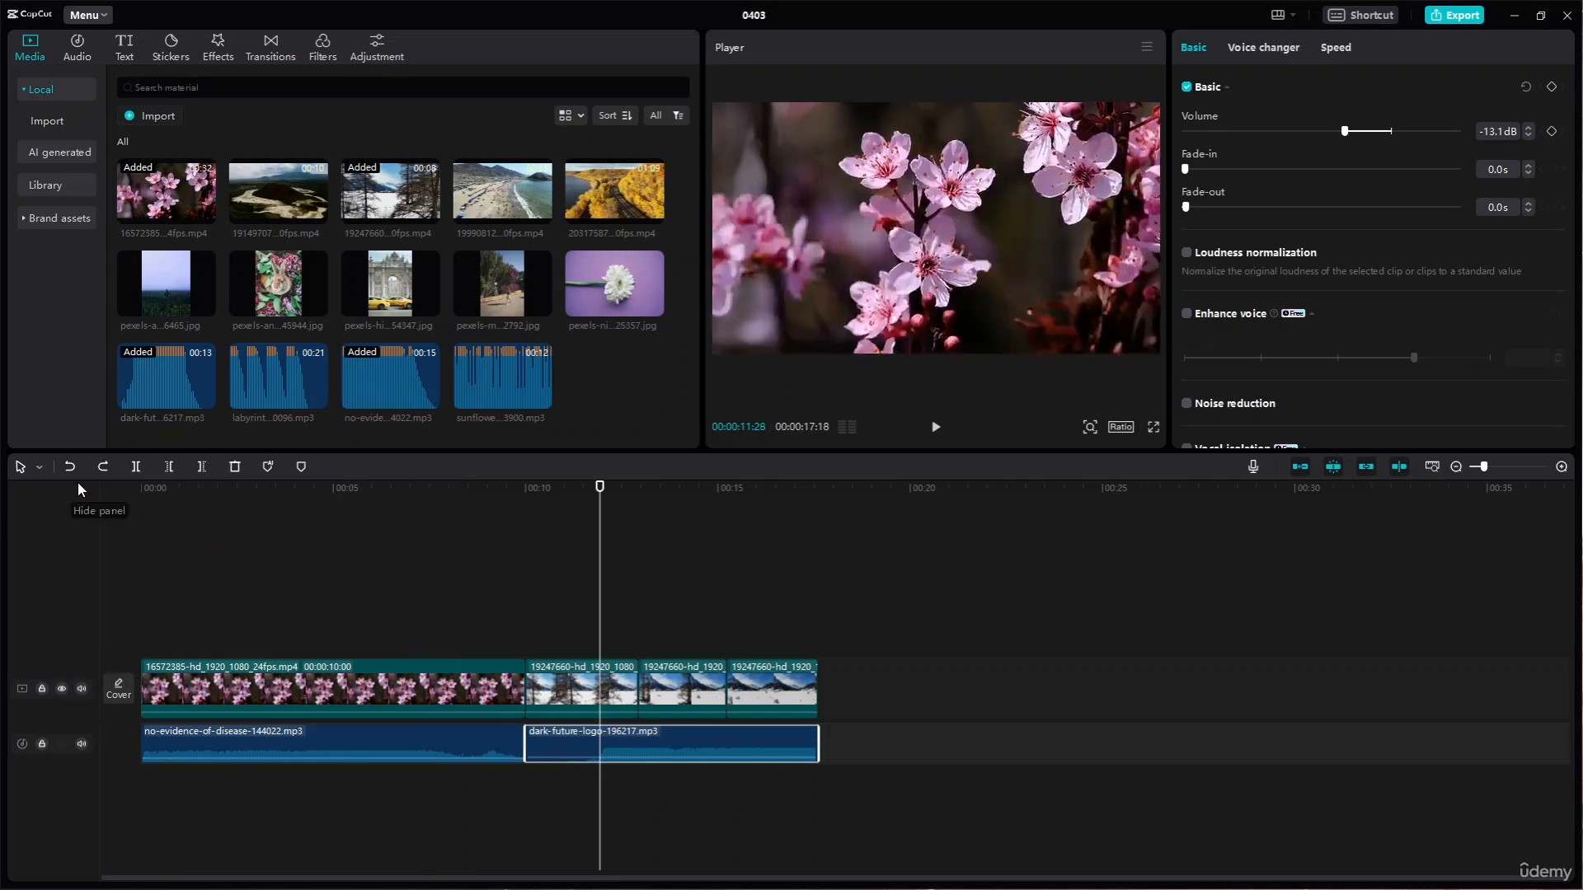
{"action": "left_click", "coordinate": [137, 468]}
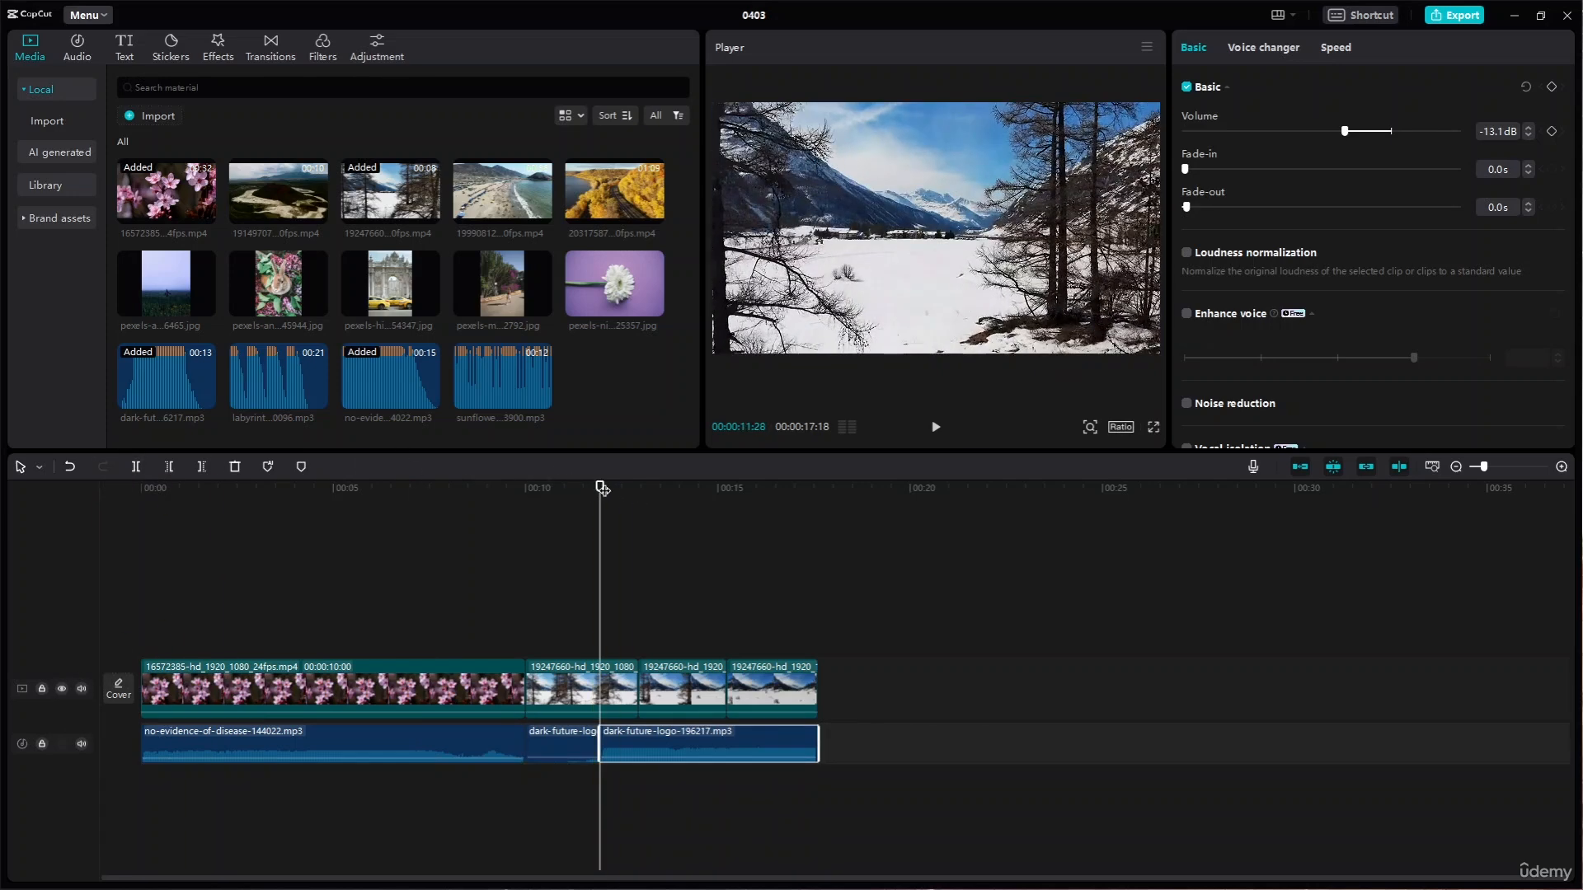
{"action": "left_click_drag", "start_coordinate": [602, 488], "coordinate": [672, 488]}
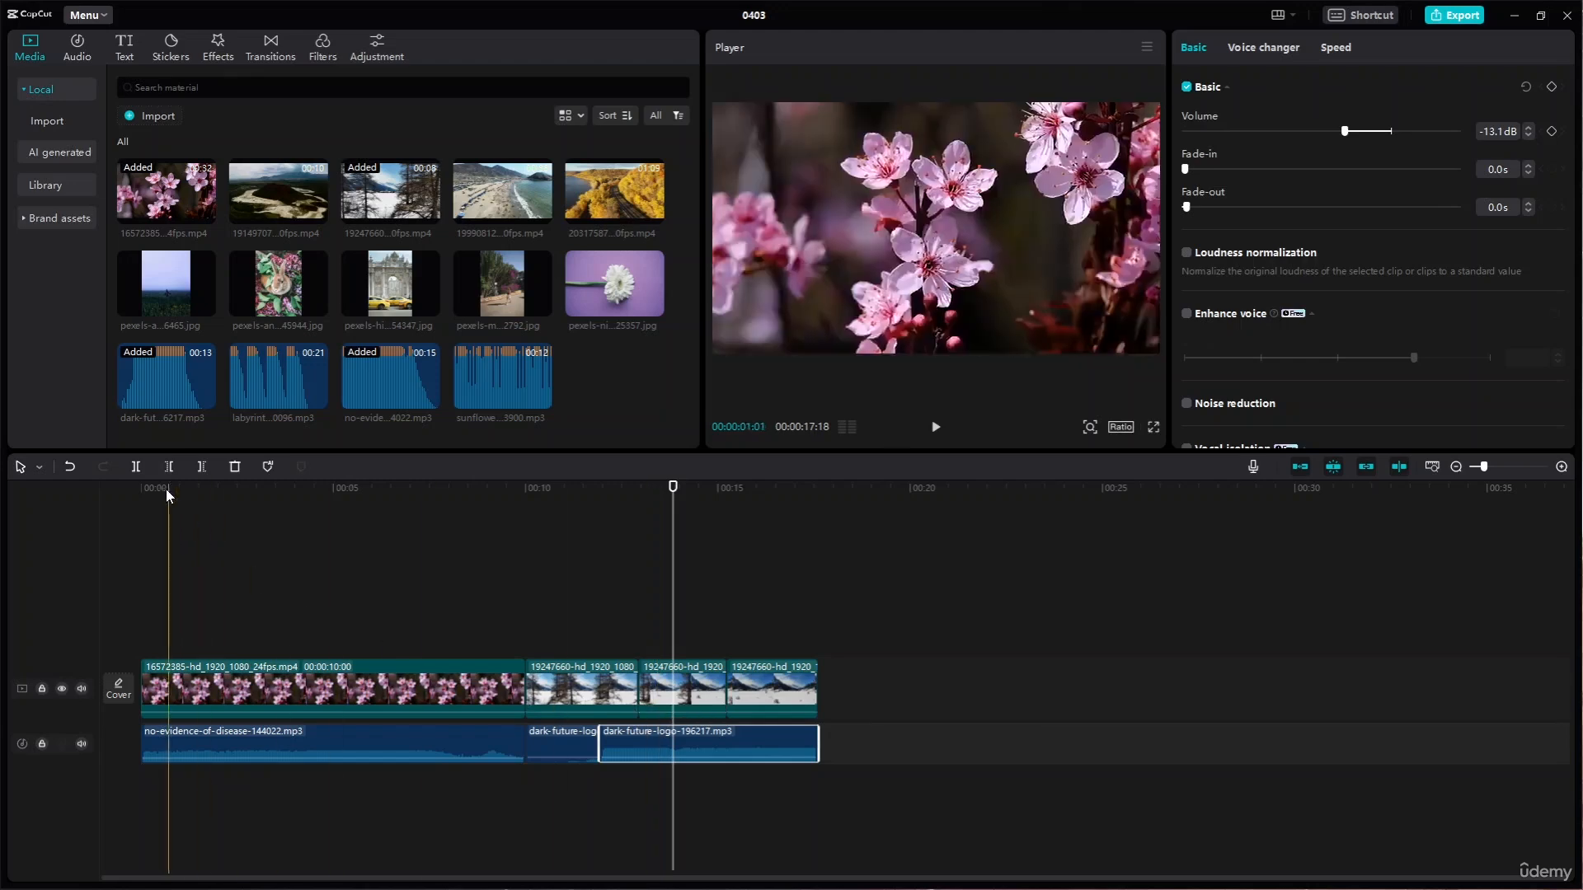
{"action": "left_click", "coordinate": [137, 467]}
{"action": "left_click", "coordinate": [642, 741]}
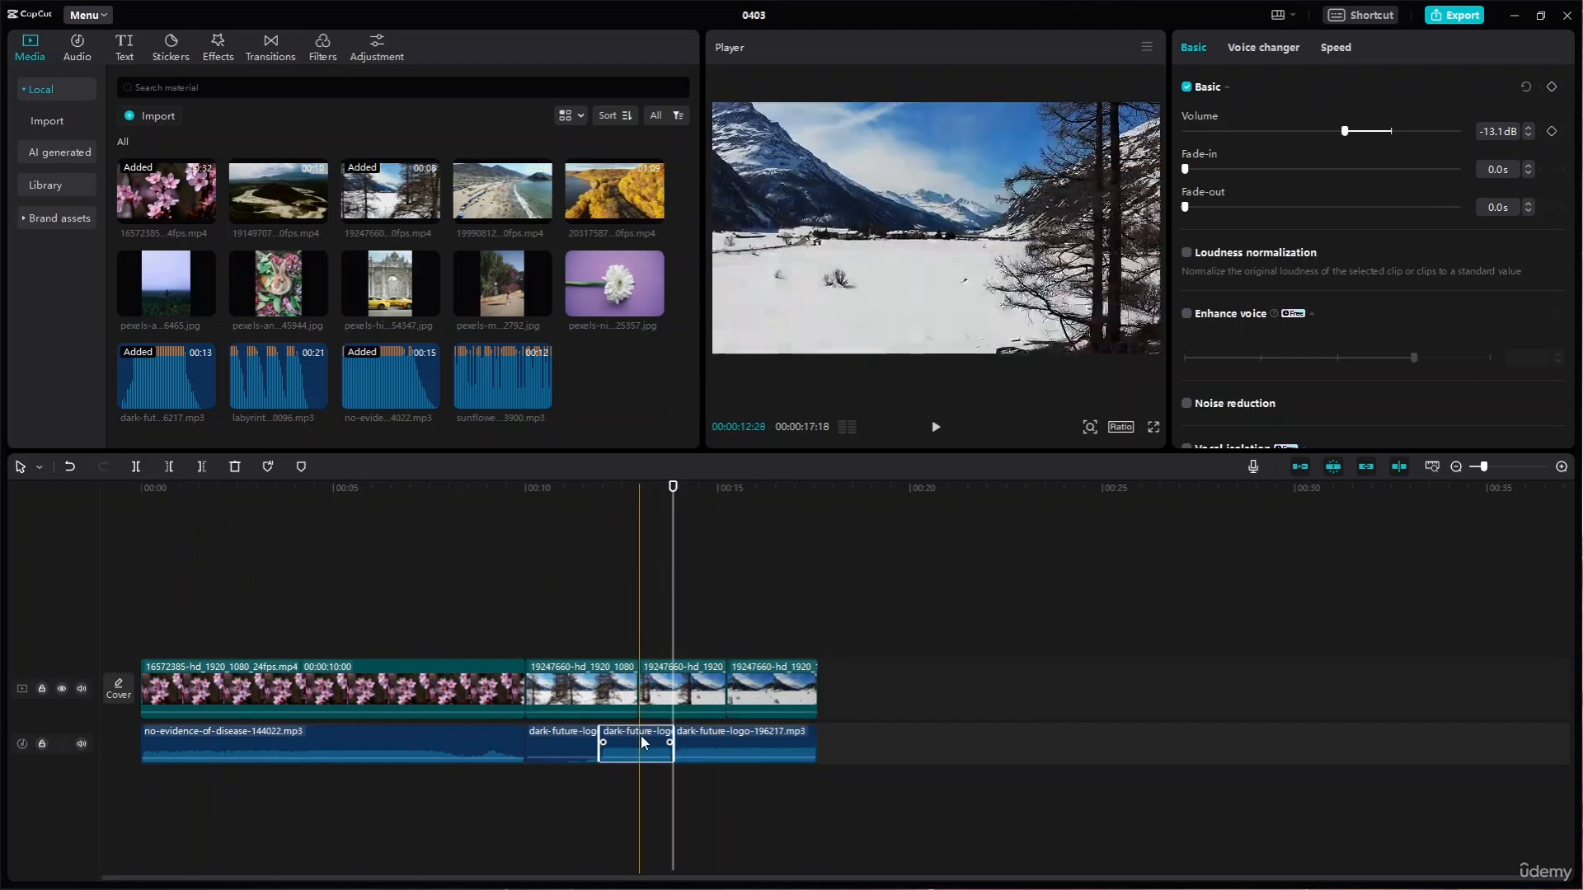
{"action": "key", "text": "Delete"}
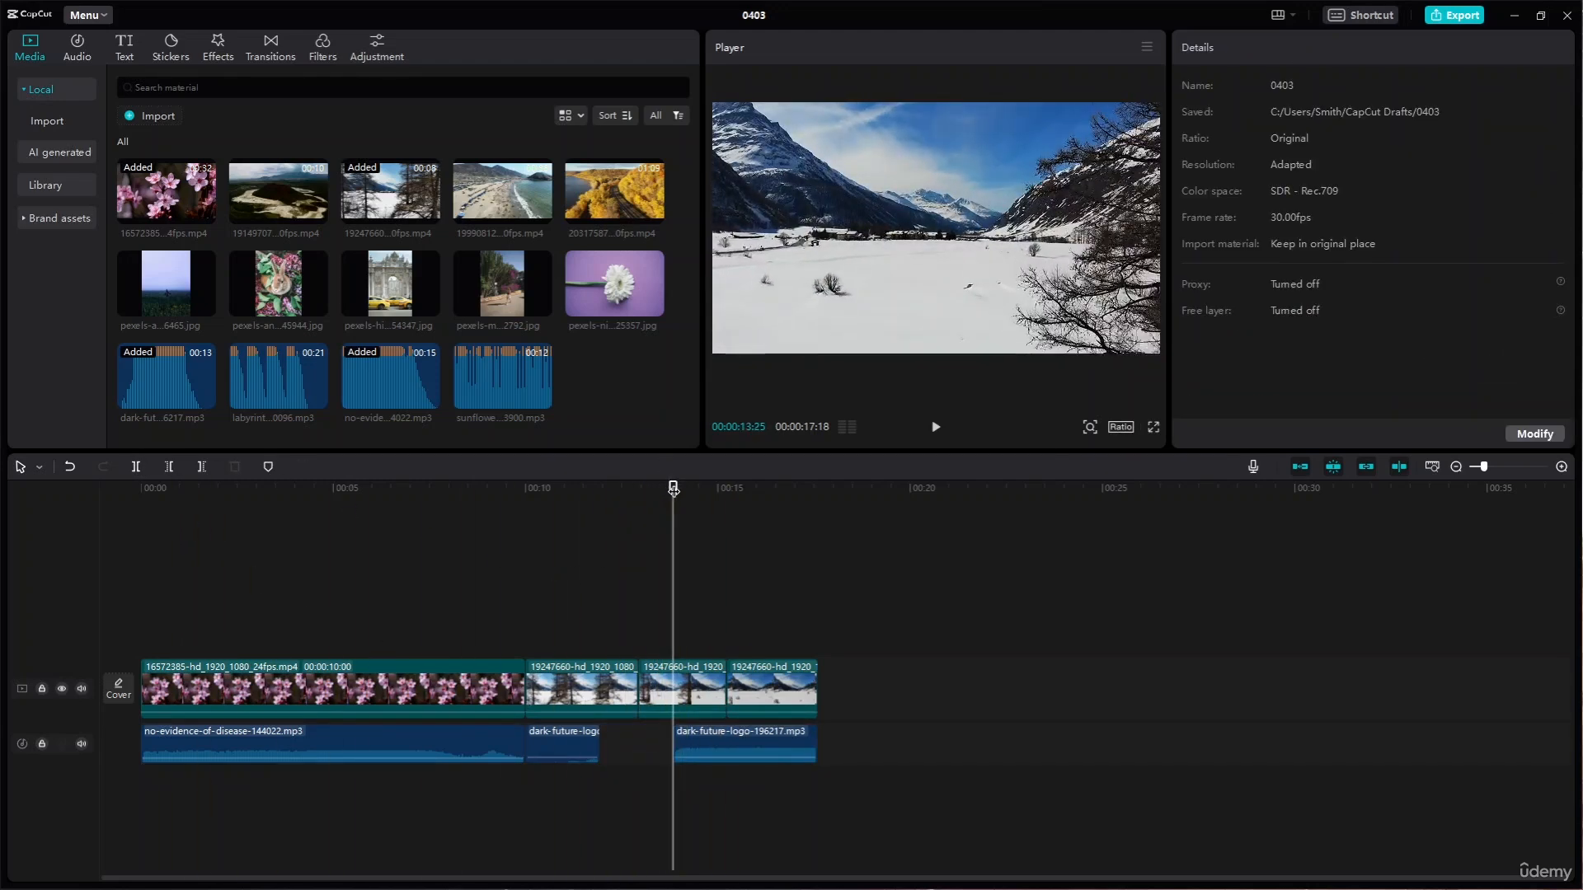
Play the timeline across the gap in the dark-future-logo audio and return the playhead to 00:00:00:00
{"action": "left_click_drag", "start_coordinate": [673, 489], "coordinate": [420, 492]}
{"action": "key", "text": "space"}
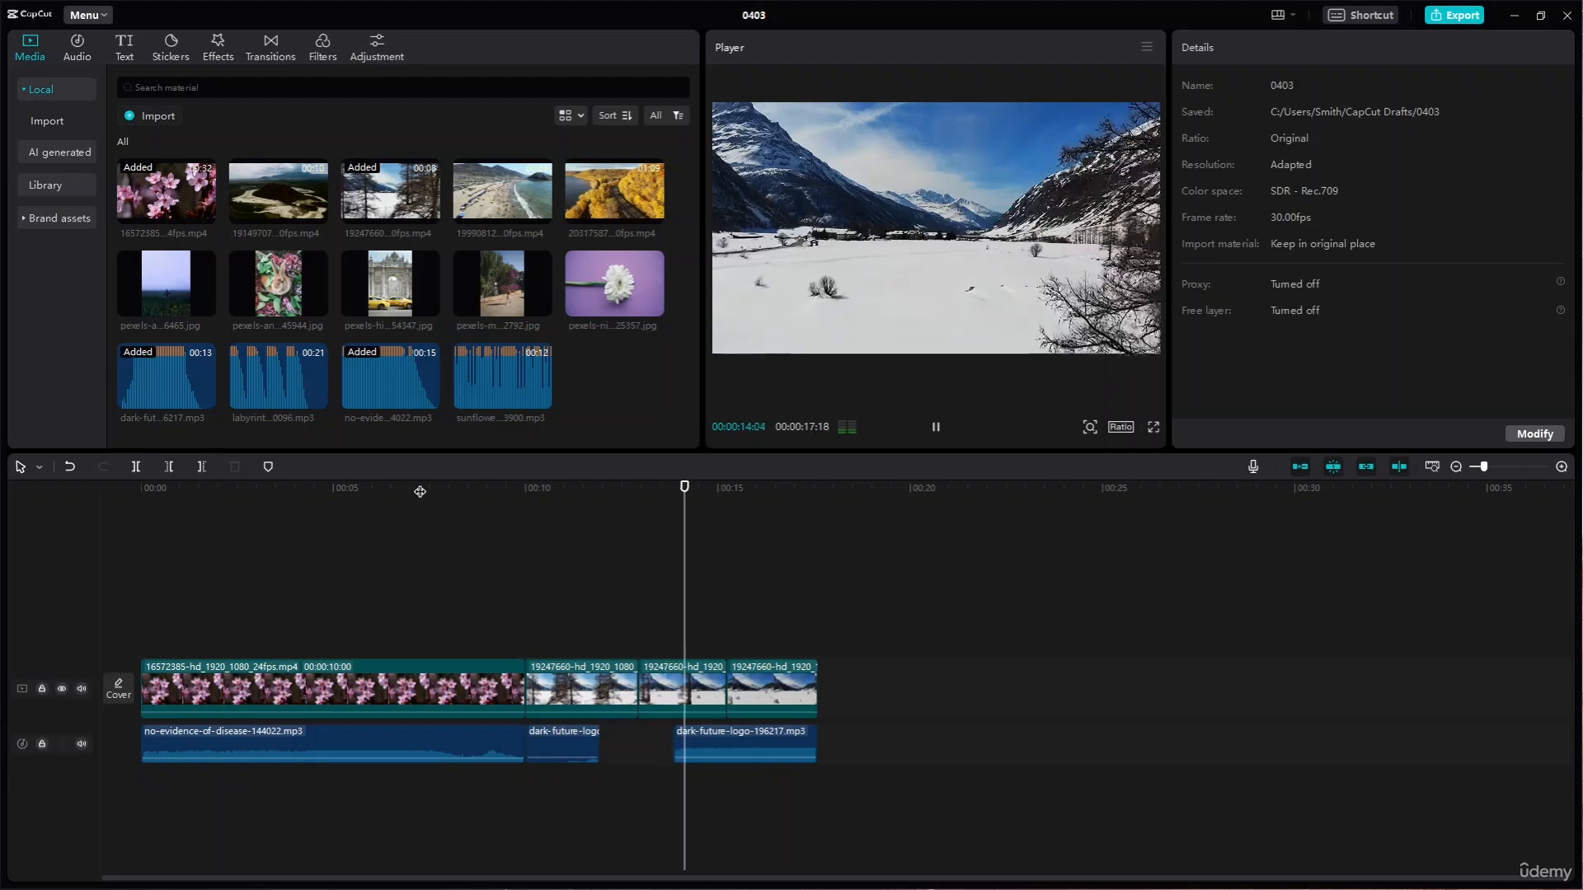
{"action": "key", "text": "space"}
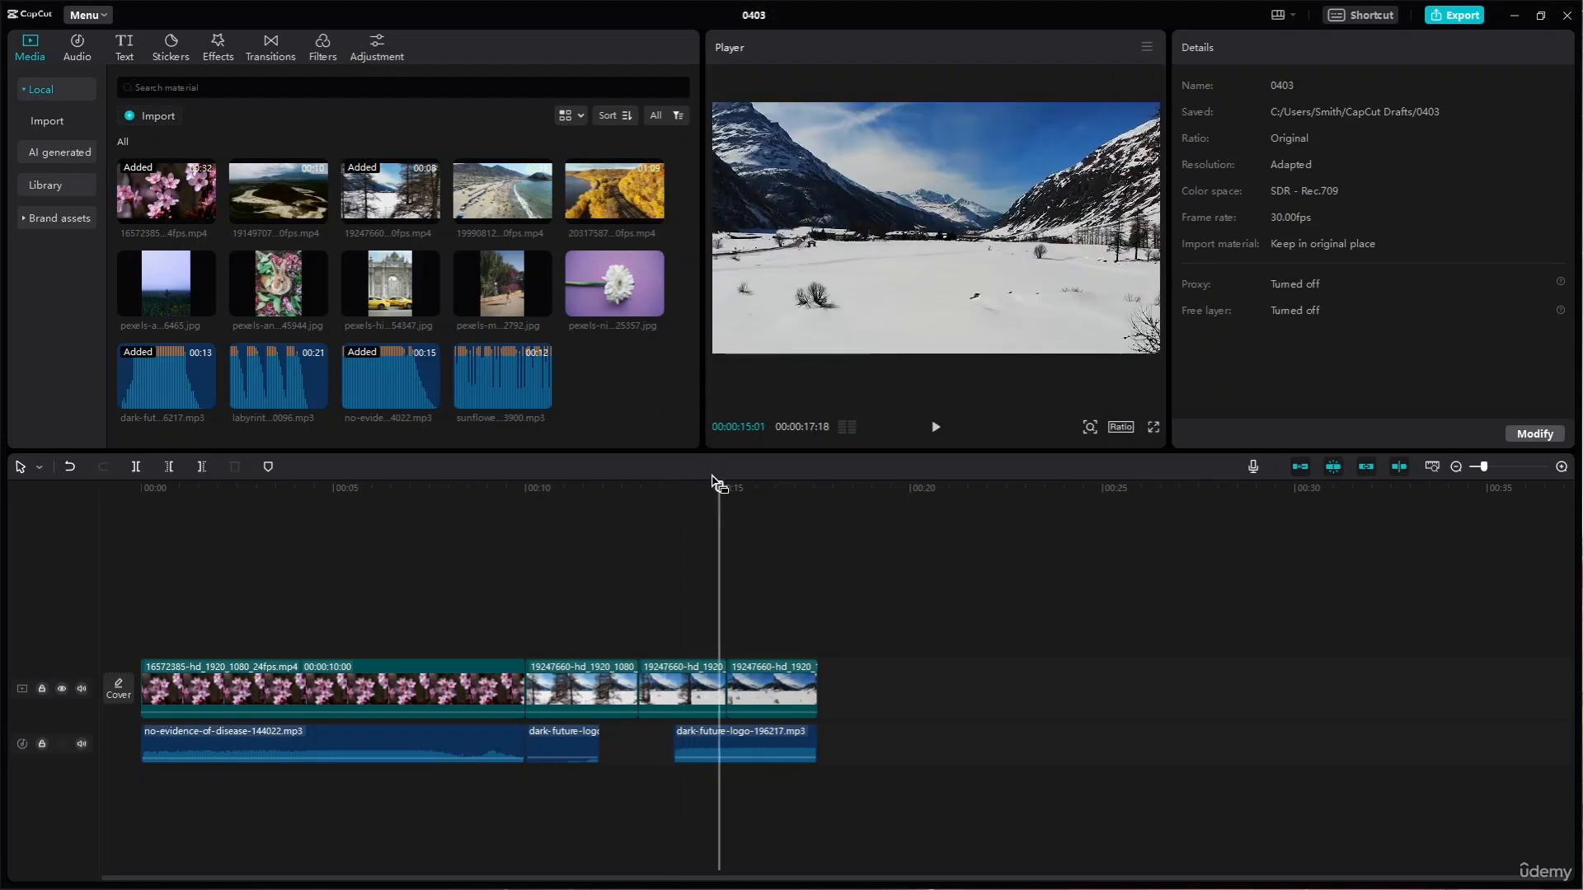
{"action": "left_click_drag", "start_coordinate": [720, 489], "coordinate": [799, 528]}
{"action": "left_click_drag", "start_coordinate": [686, 529], "coordinate": [17, 537]}
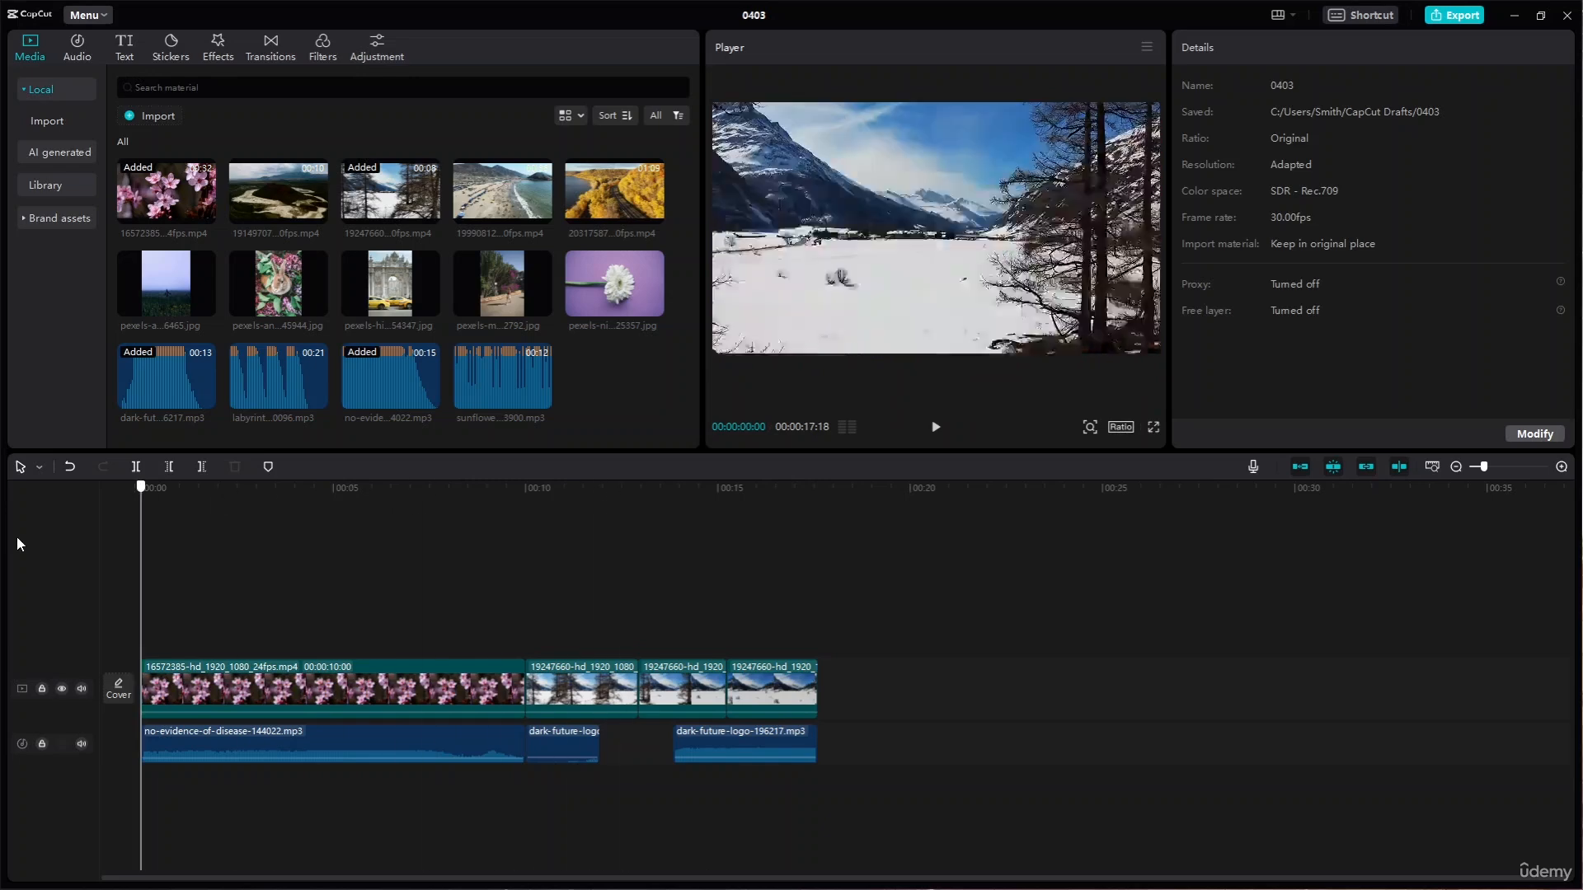
Delete all video and audio clips from the timeline
{"action": "left_click", "coordinate": [299, 671]}
{"action": "key", "text": "Delete"}
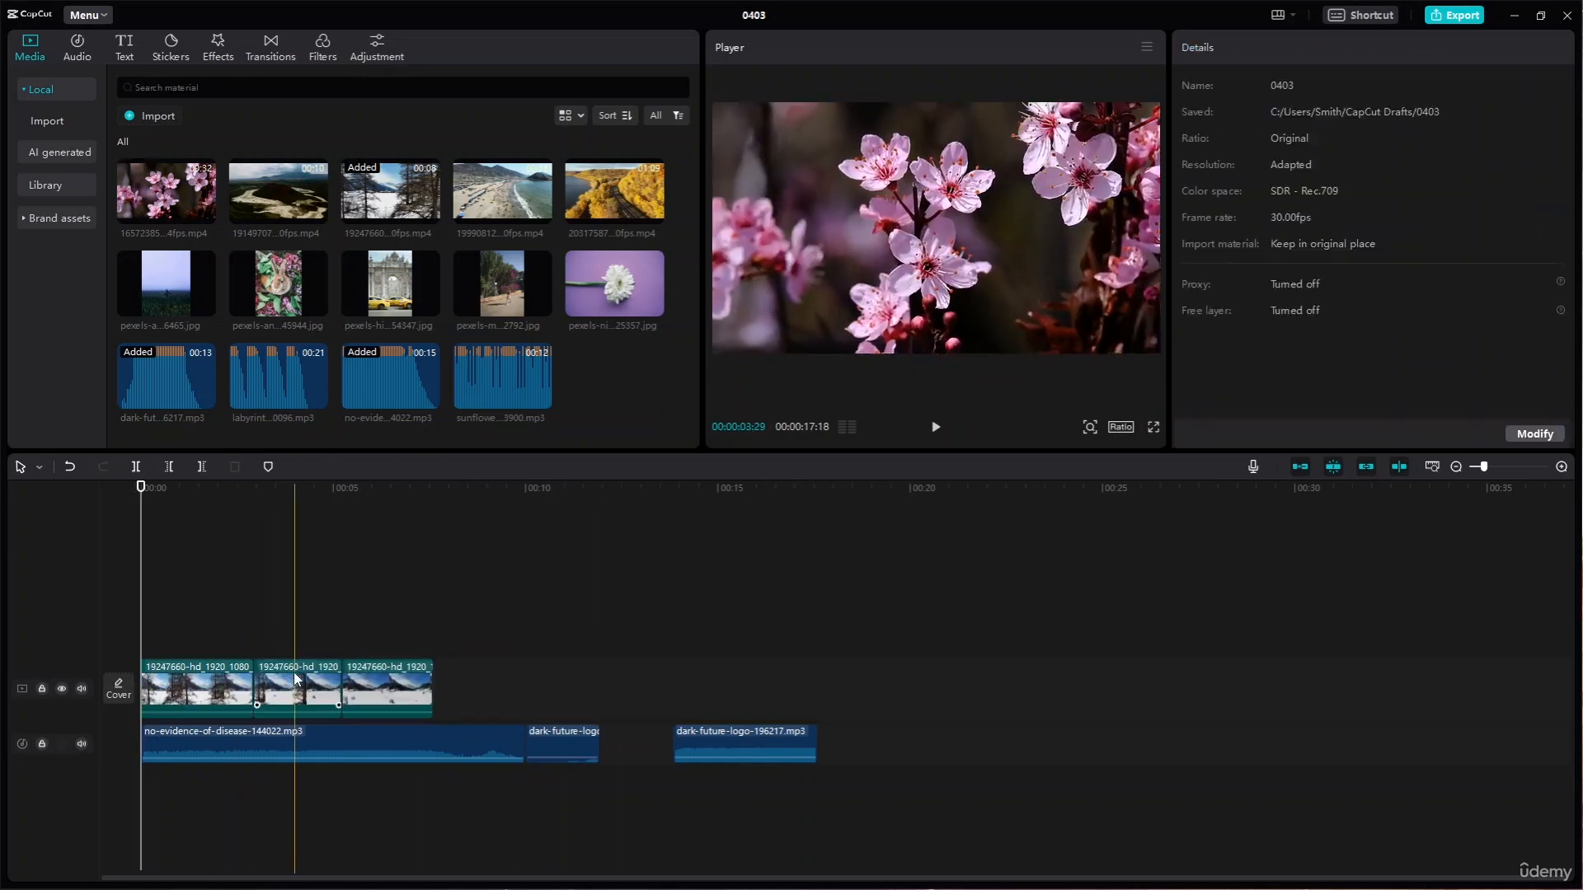
{"action": "left_click", "coordinate": [324, 703]}
{"action": "key", "text": "Delete"}
{"action": "left_click", "coordinate": [286, 685]}
{"action": "key", "text": "Delete"}
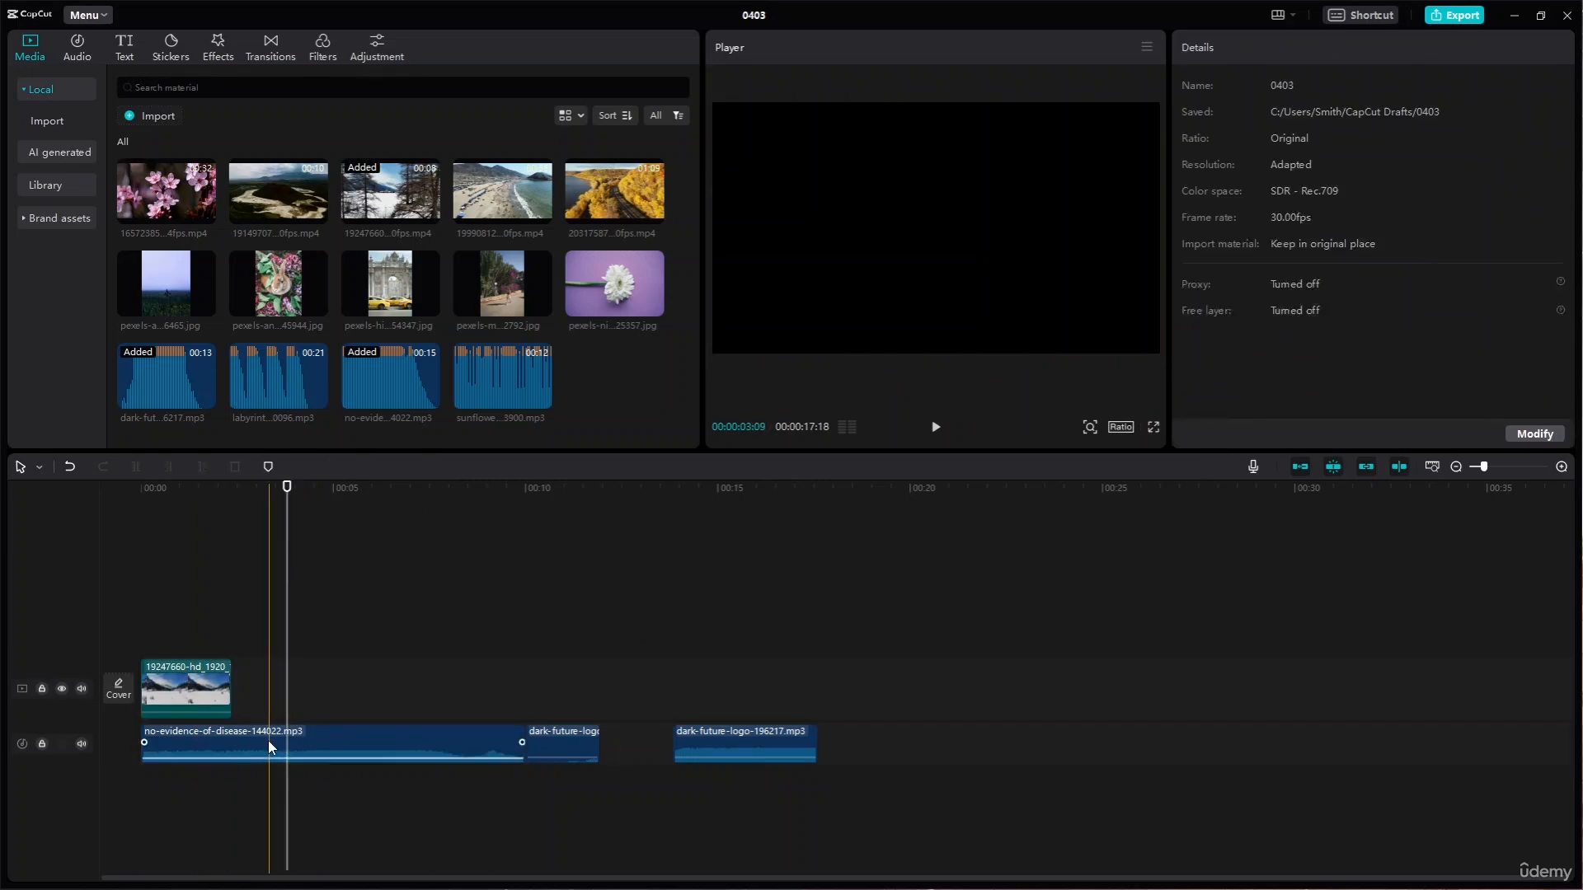
{"action": "left_click", "coordinate": [268, 740]}
{"action": "key", "text": "Delete"}
{"action": "left_click", "coordinate": [196, 701]}
{"action": "key", "text": "Delete"}
{"action": "left_click", "coordinate": [323, 754]}
{"action": "key", "text": "Delete"}
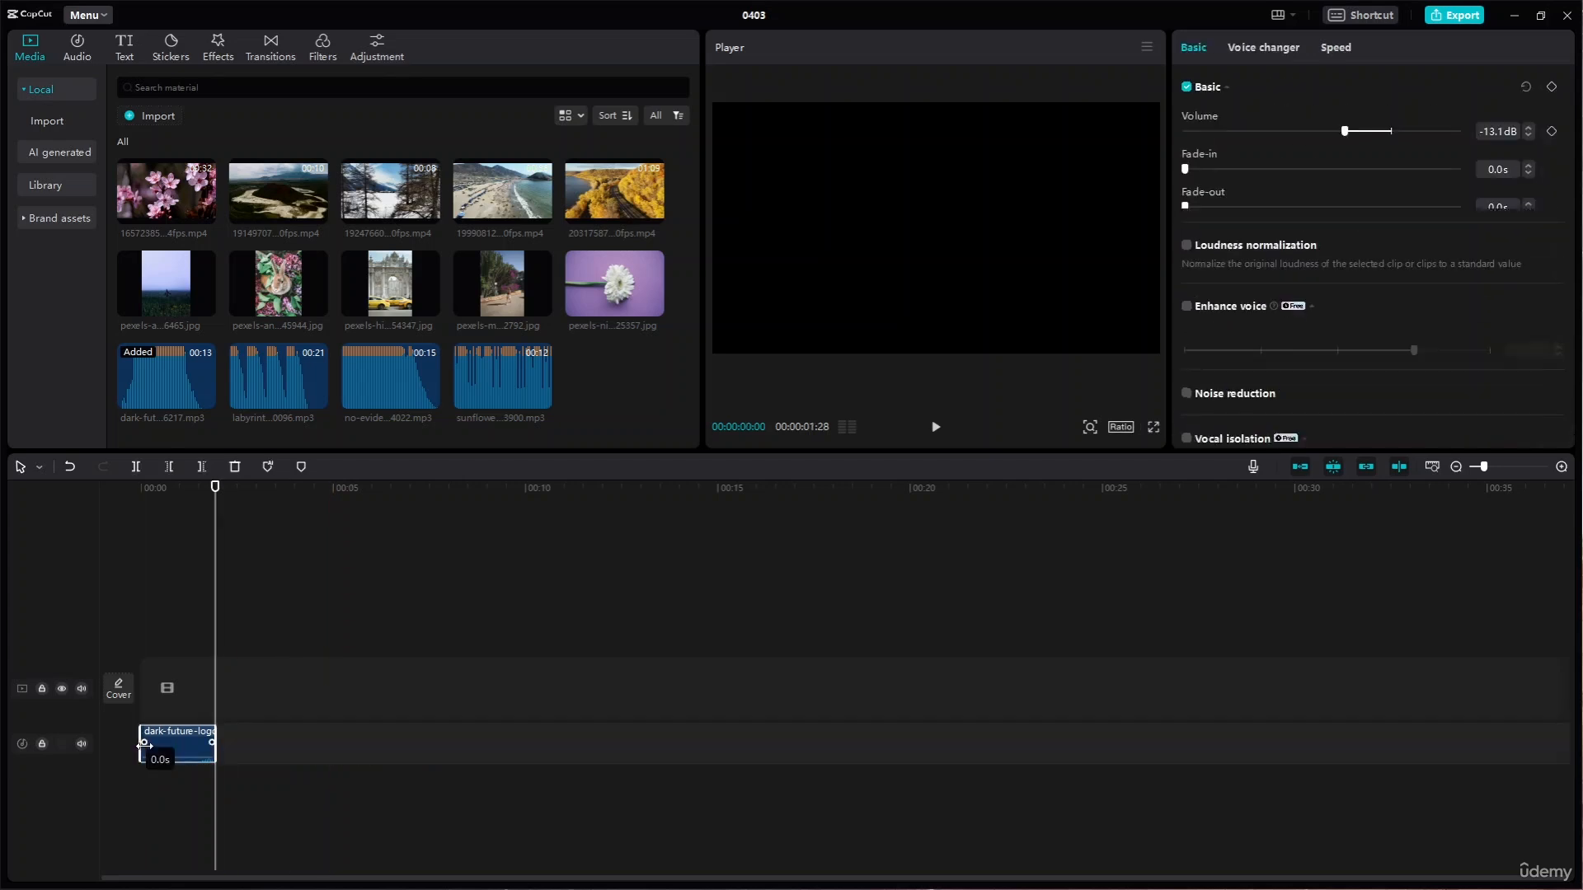
{"action": "left_click", "coordinate": [196, 746]}
{"action": "key", "text": "Delete"}
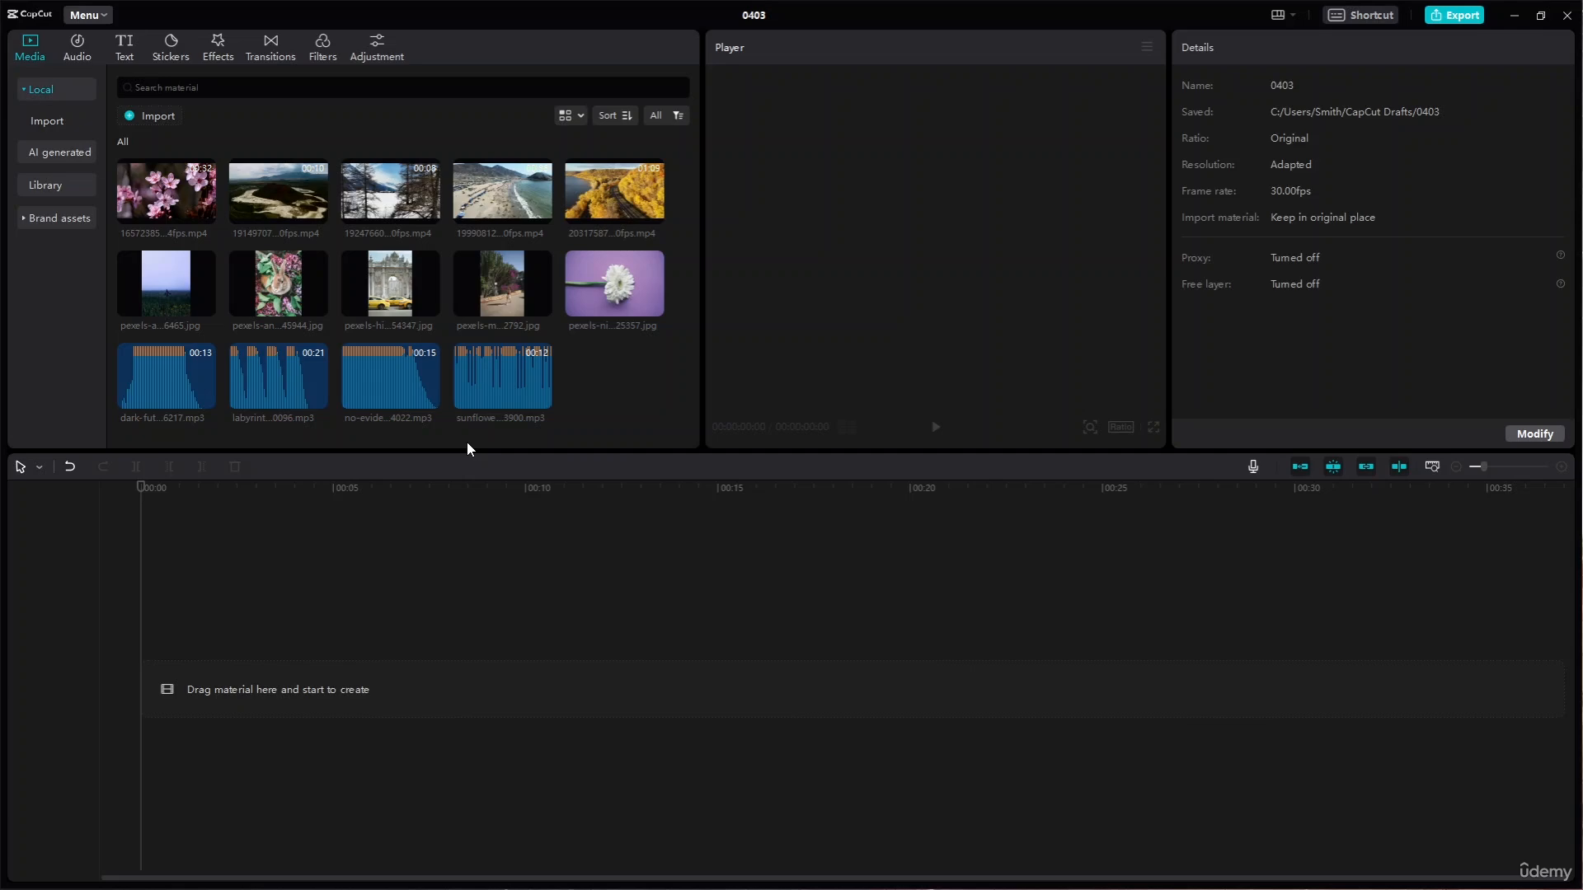
Place the beach video 19990812 and the sunflower-street-drumloop audio at the timeline start, with the playhead at the audio's end
{"action": "left_click_drag", "start_coordinate": [473, 236], "coordinate": [127, 699]}
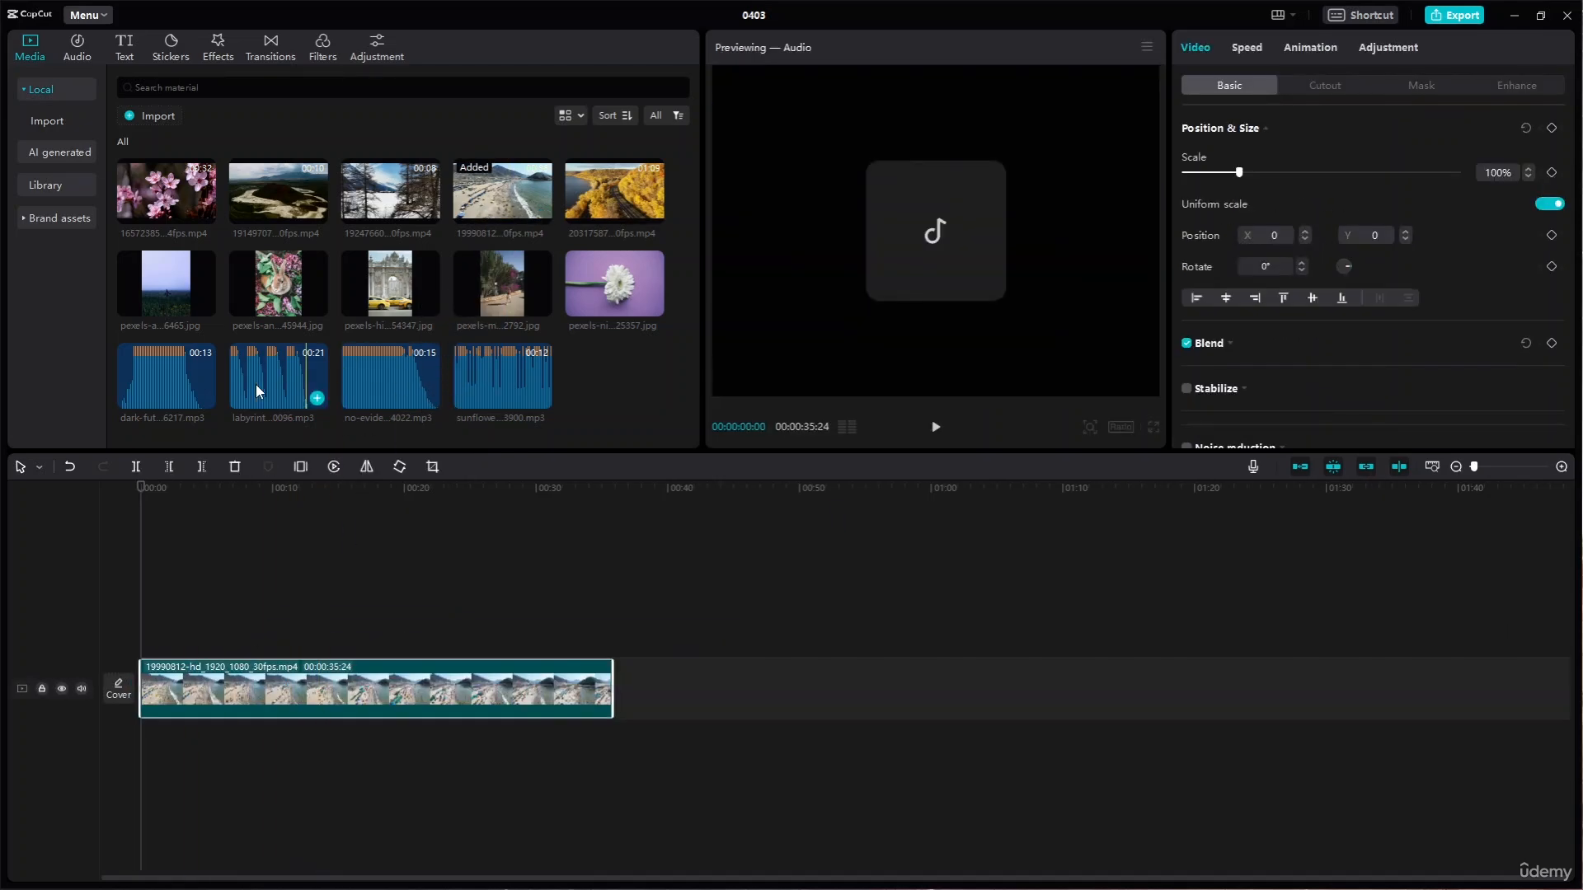
{"action": "left_click_drag", "start_coordinate": [459, 371], "coordinate": [138, 744]}
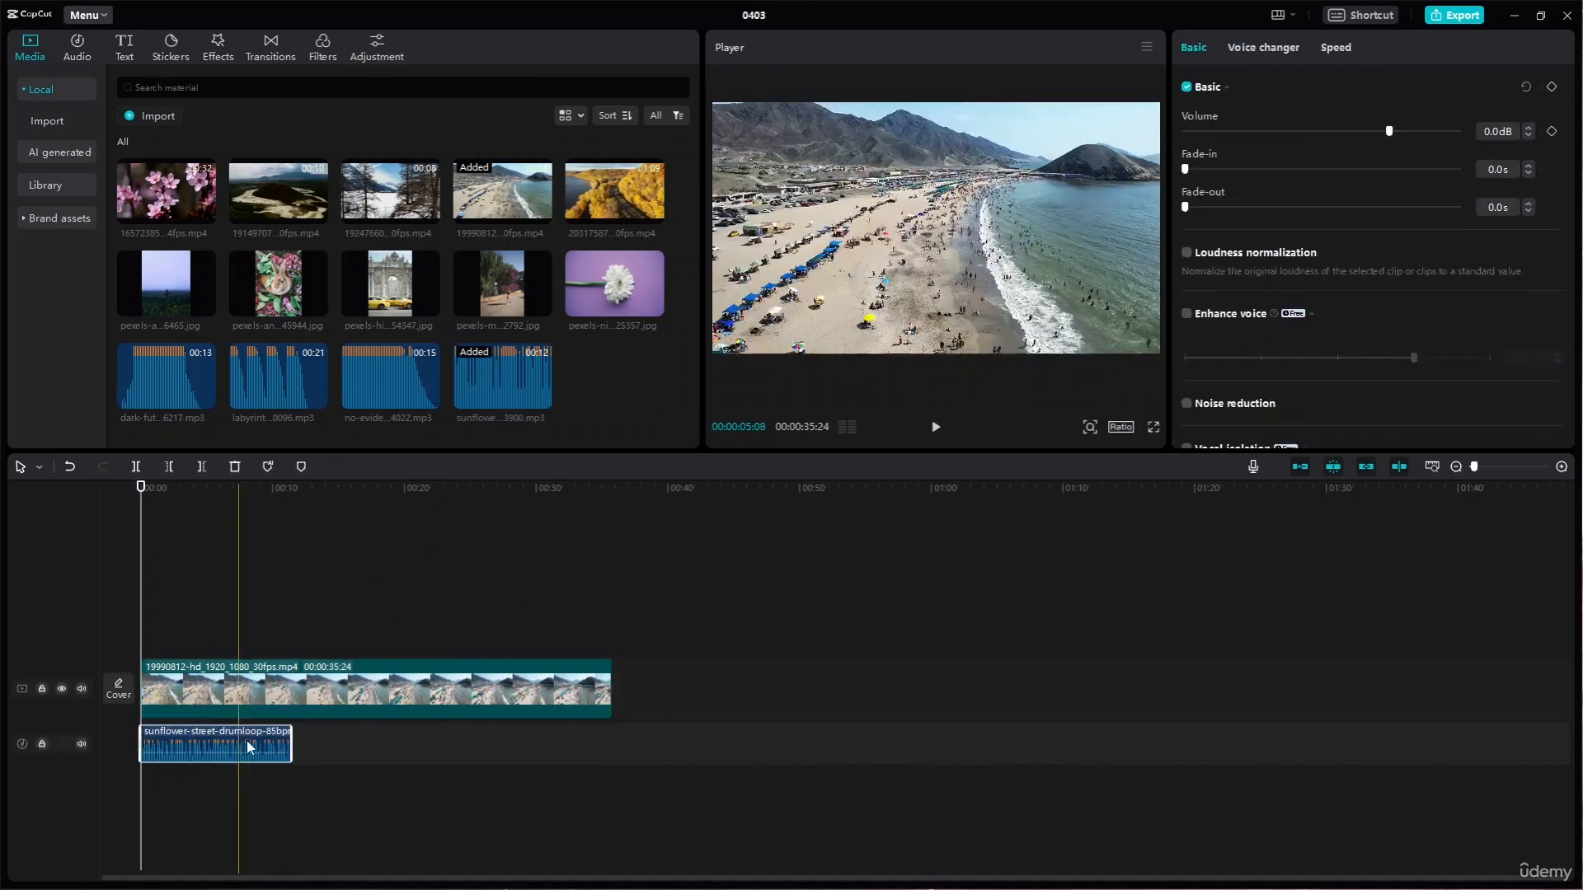
{"action": "left_click", "coordinate": [559, 701]}
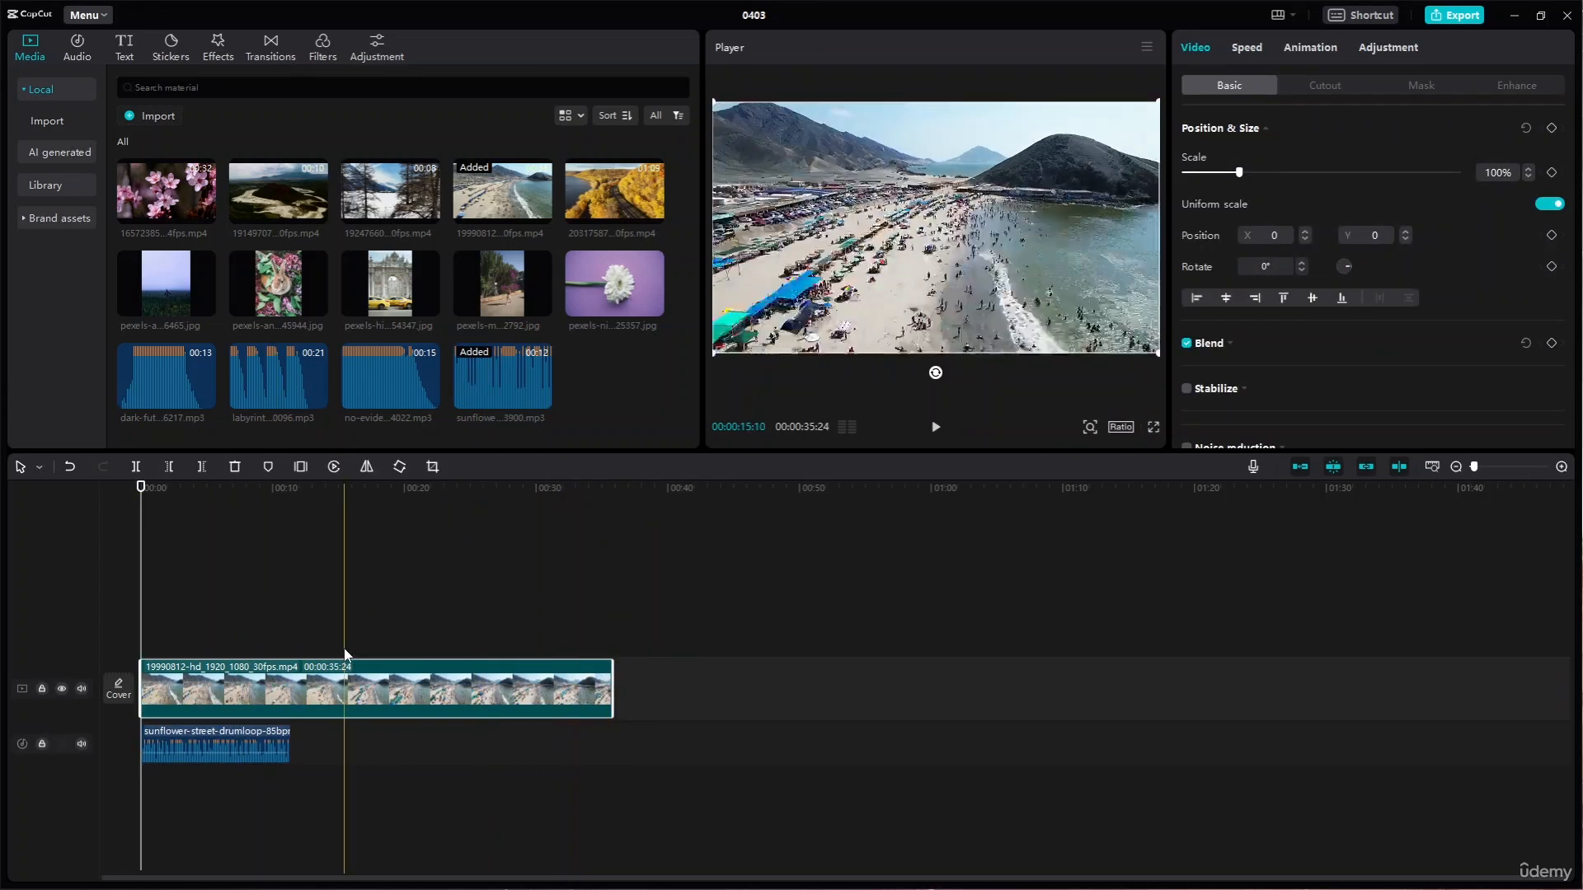
{"action": "left_click", "coordinate": [361, 493]}
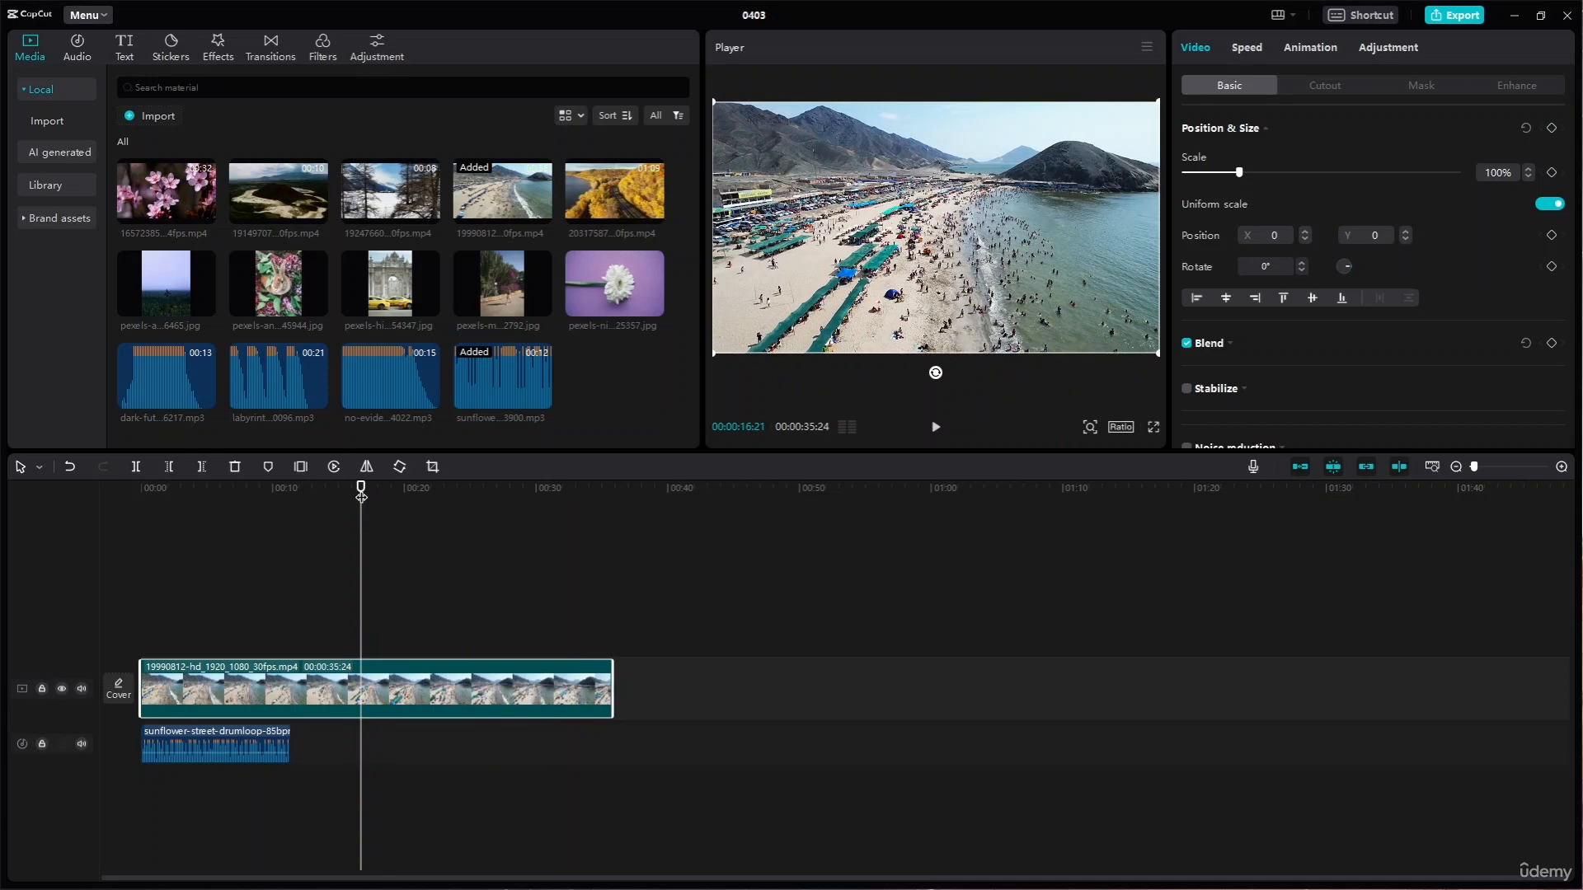
{"action": "left_click_drag", "start_coordinate": [362, 486], "coordinate": [290, 496]}
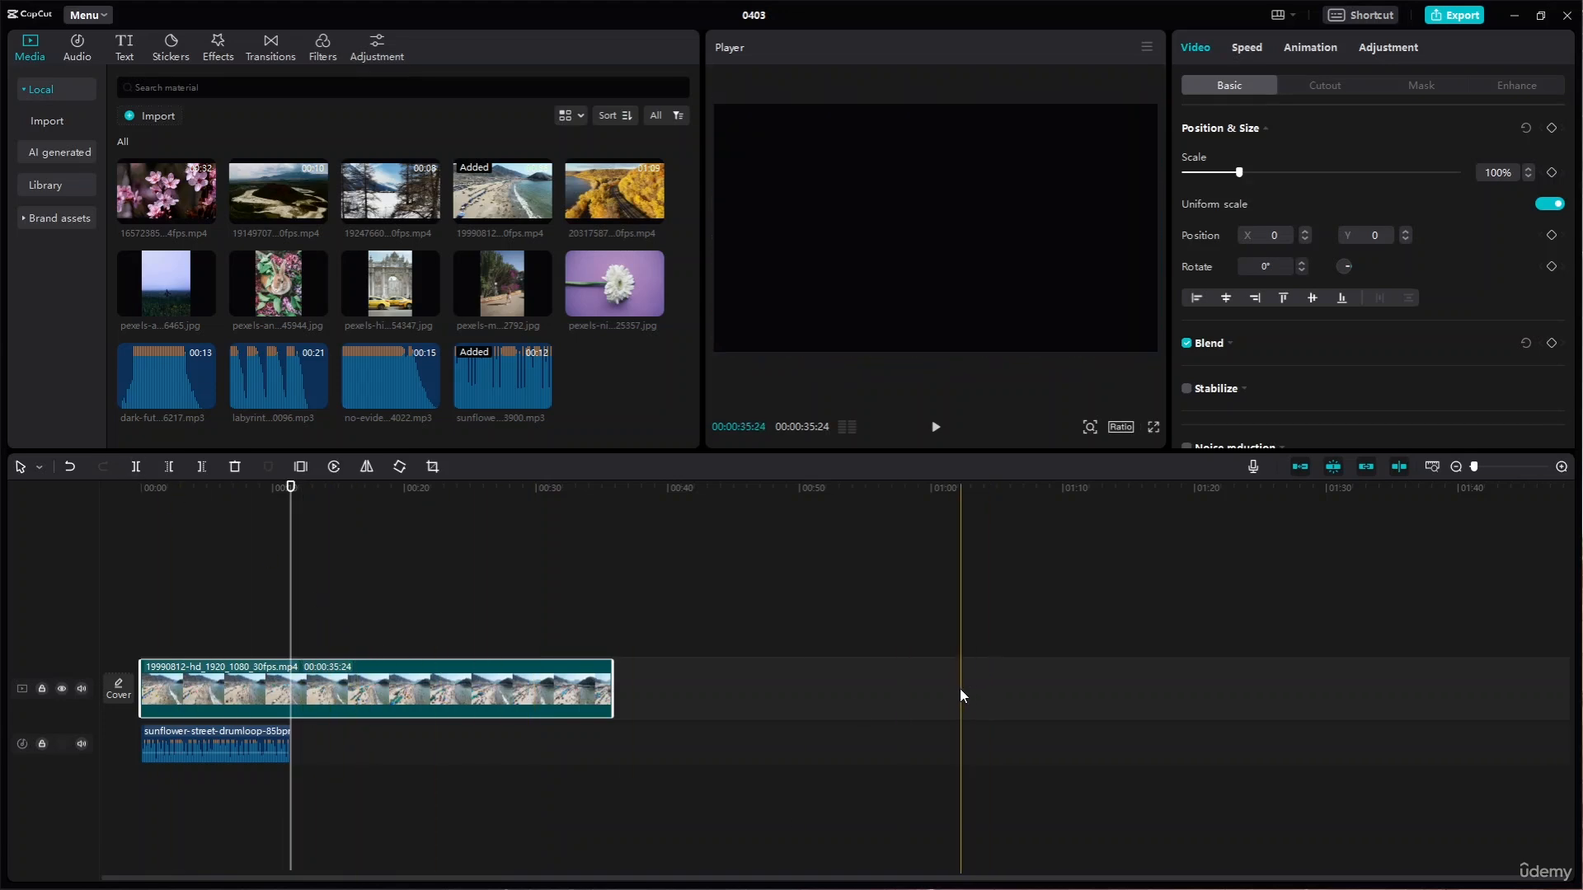
{"action": "key", "text": "ctrl+b"}
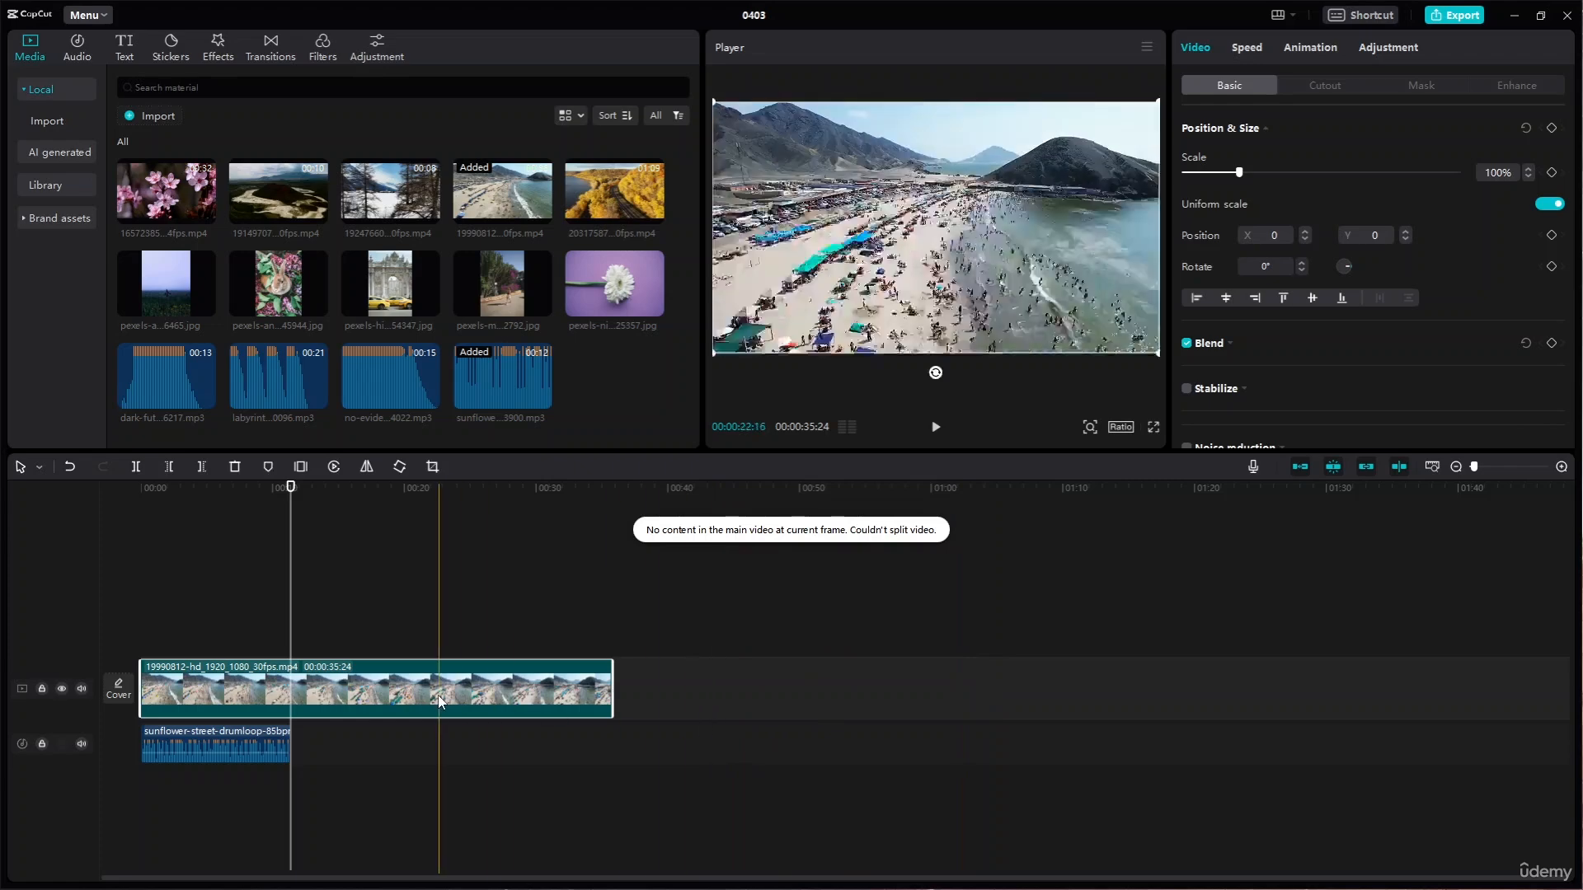
{"action": "key", "text": "ctrl+b"}
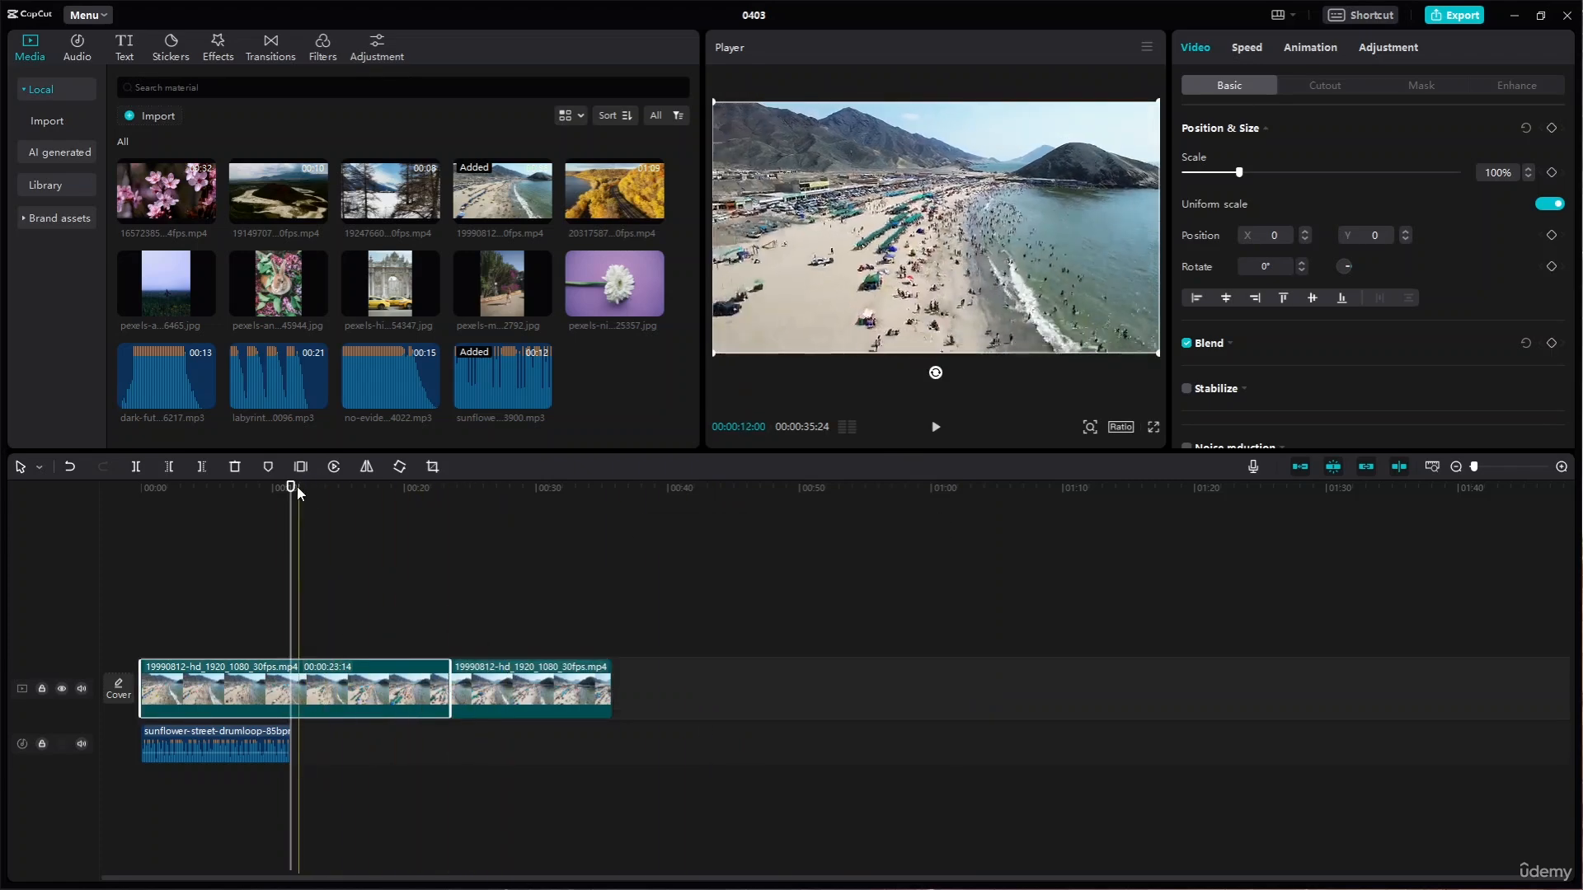
{"action": "key", "text": "ctrl+b"}
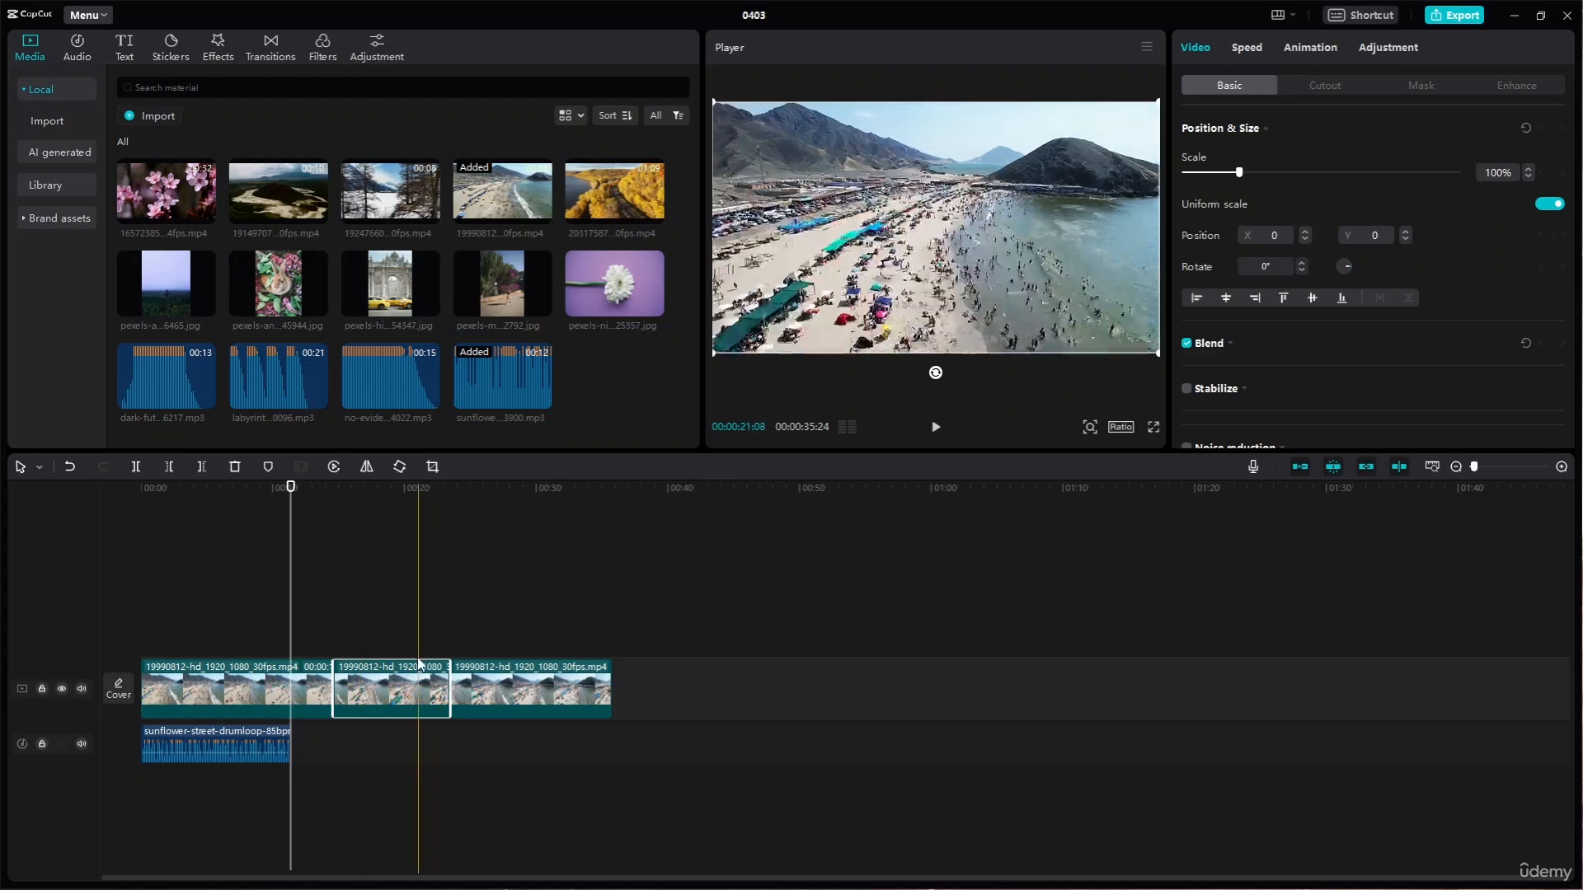
{"action": "key", "text": "ctrl+z"}
{"action": "key", "text": "ctrl+z"}
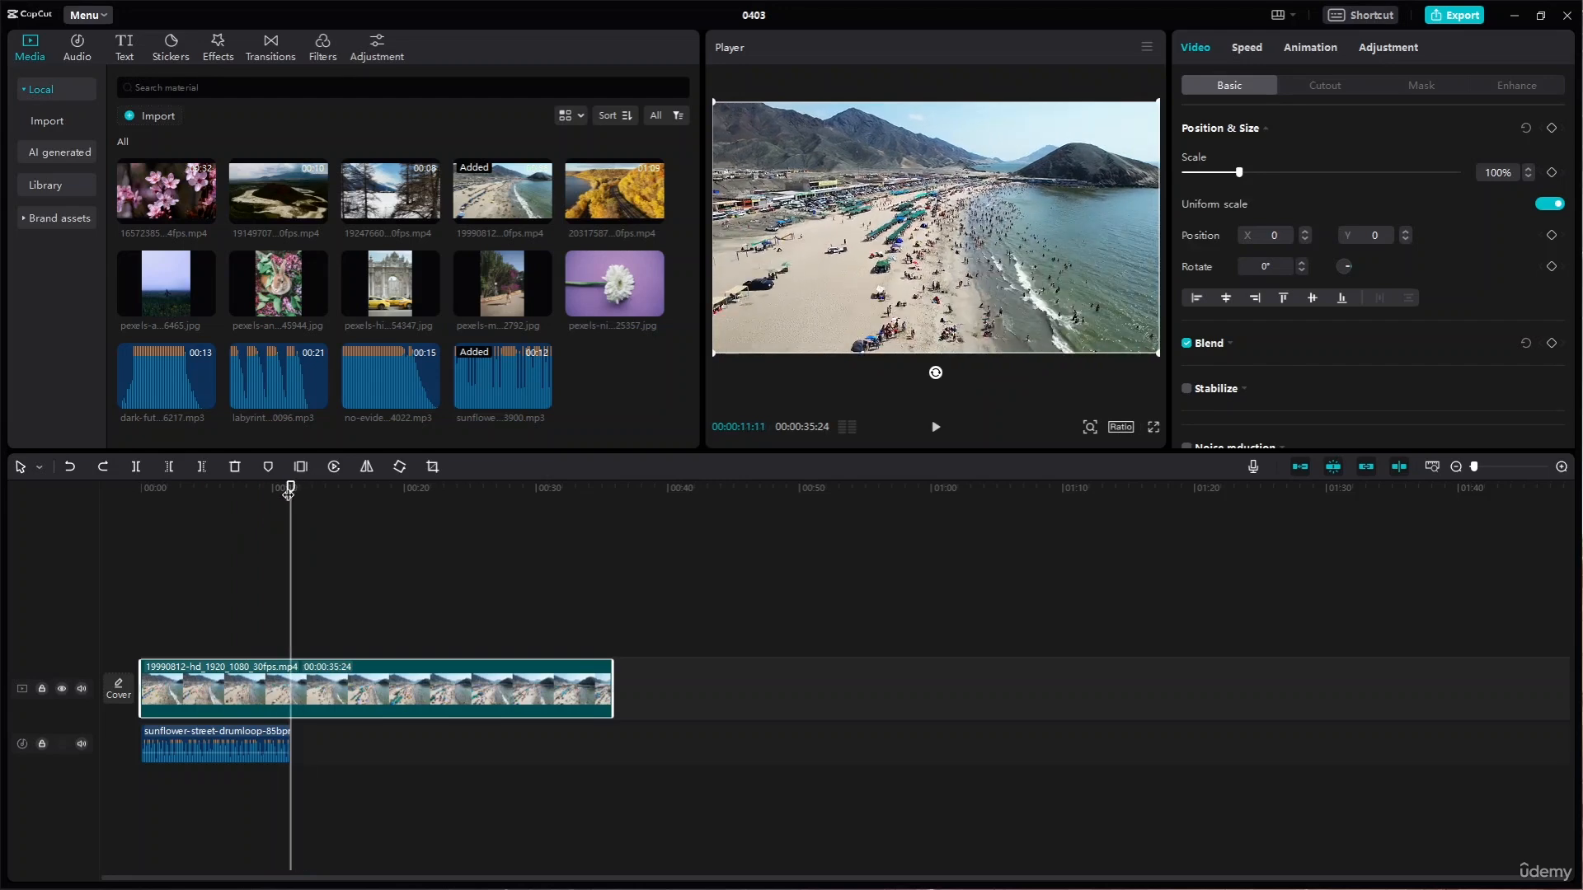
Split the beach video at the end of the drumloop audio and move the playhead further into its second part
{"action": "key", "text": "ctrl+b"}
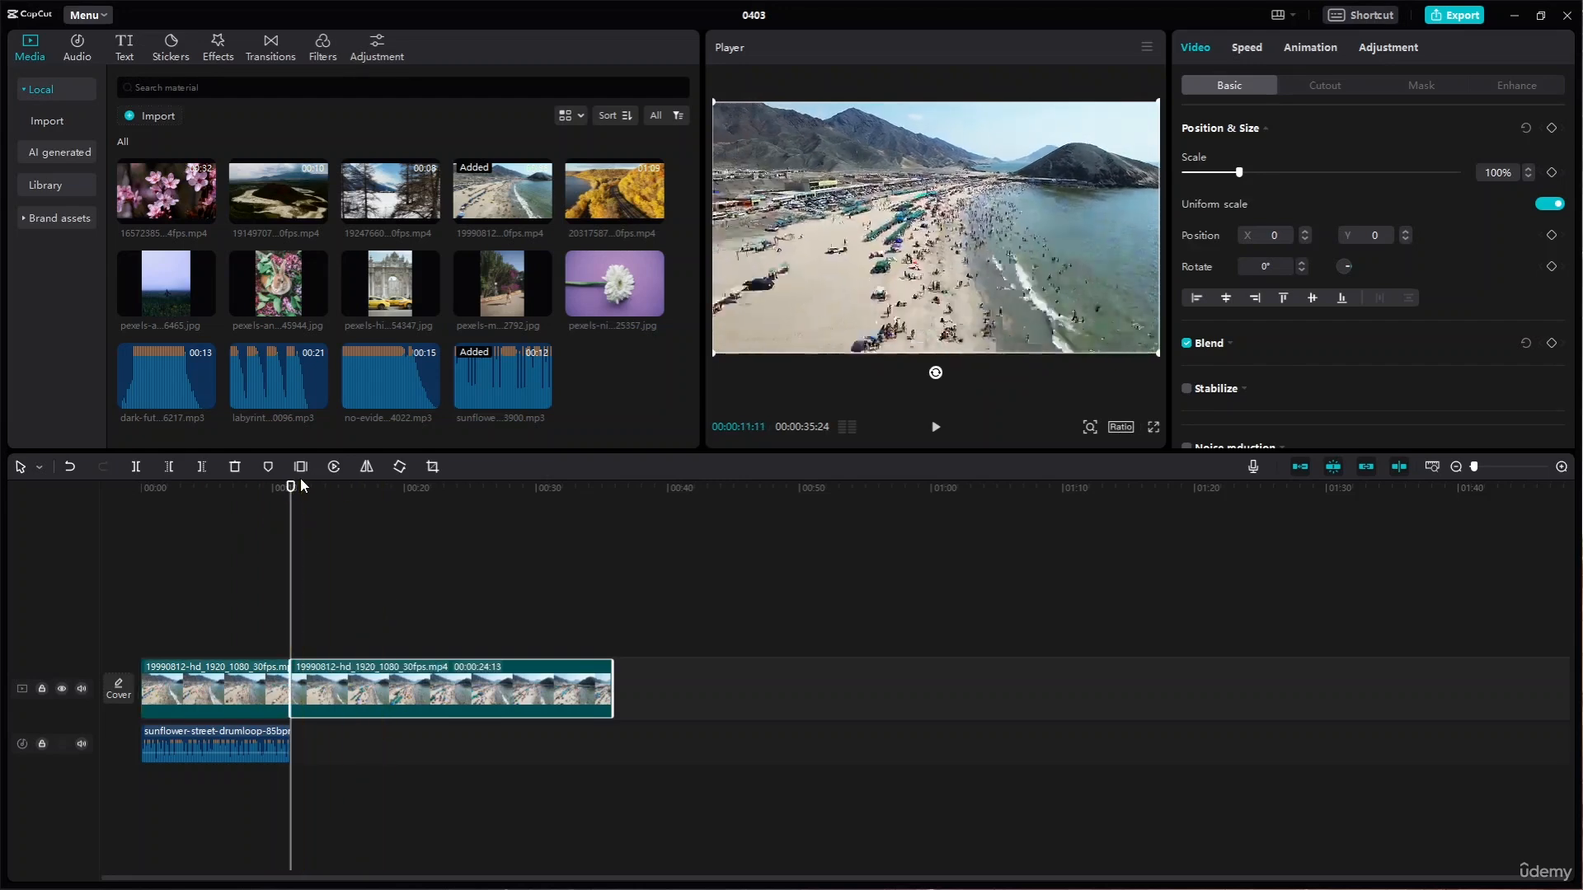
{"action": "left_click_drag", "start_coordinate": [291, 492], "coordinate": [501, 493]}
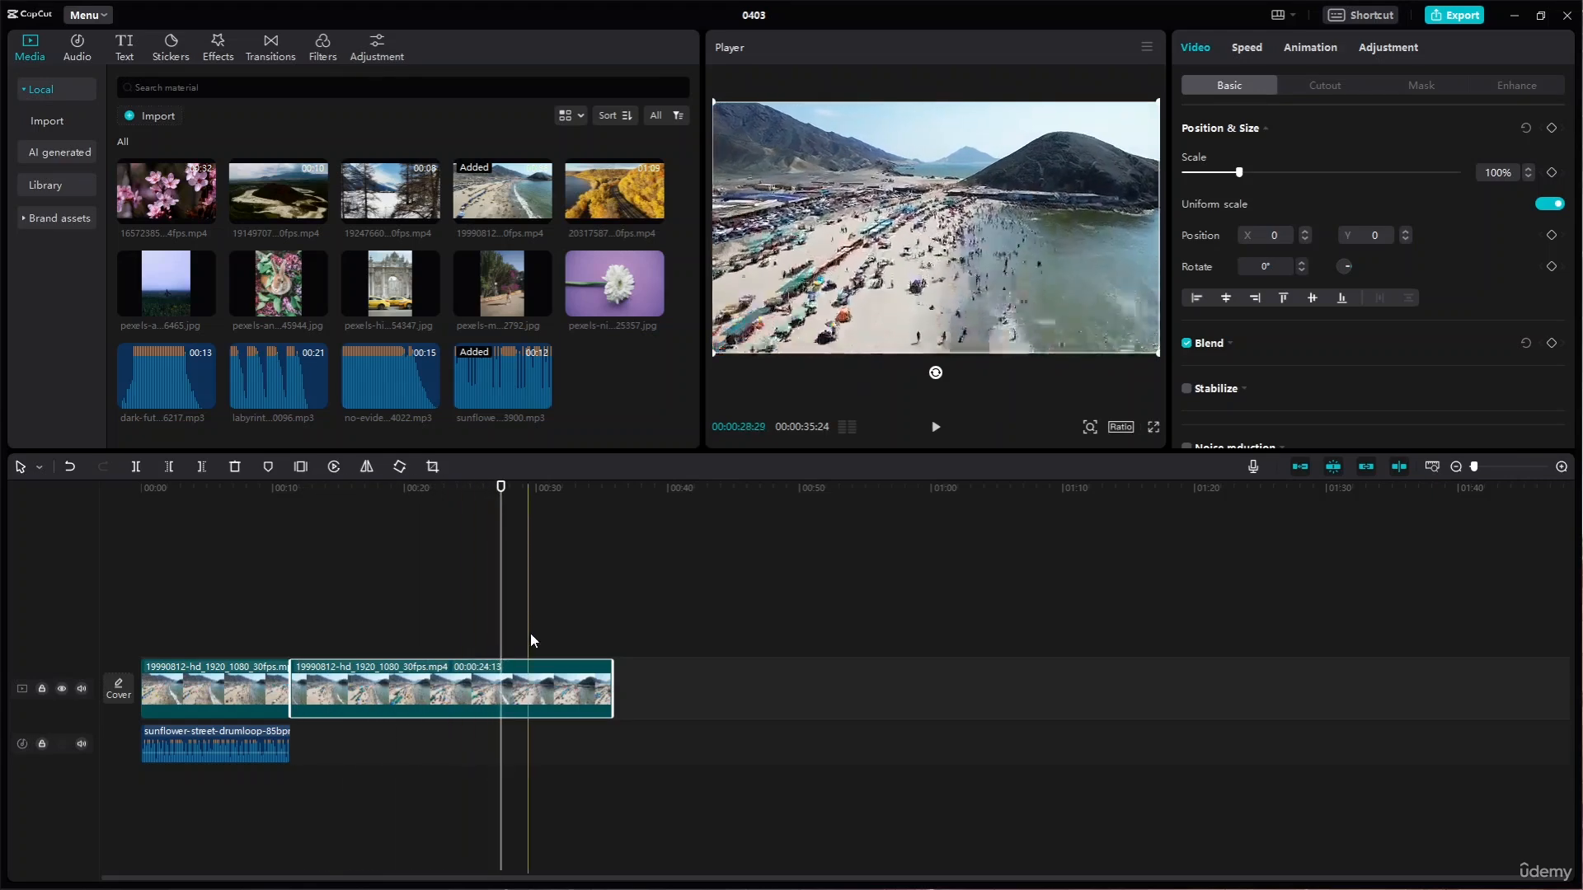
Split the second part of the beach video at 00:00:27:25 and delete the section between the drumloop's end and that cut
{"action": "key", "text": "ctrl+b"}
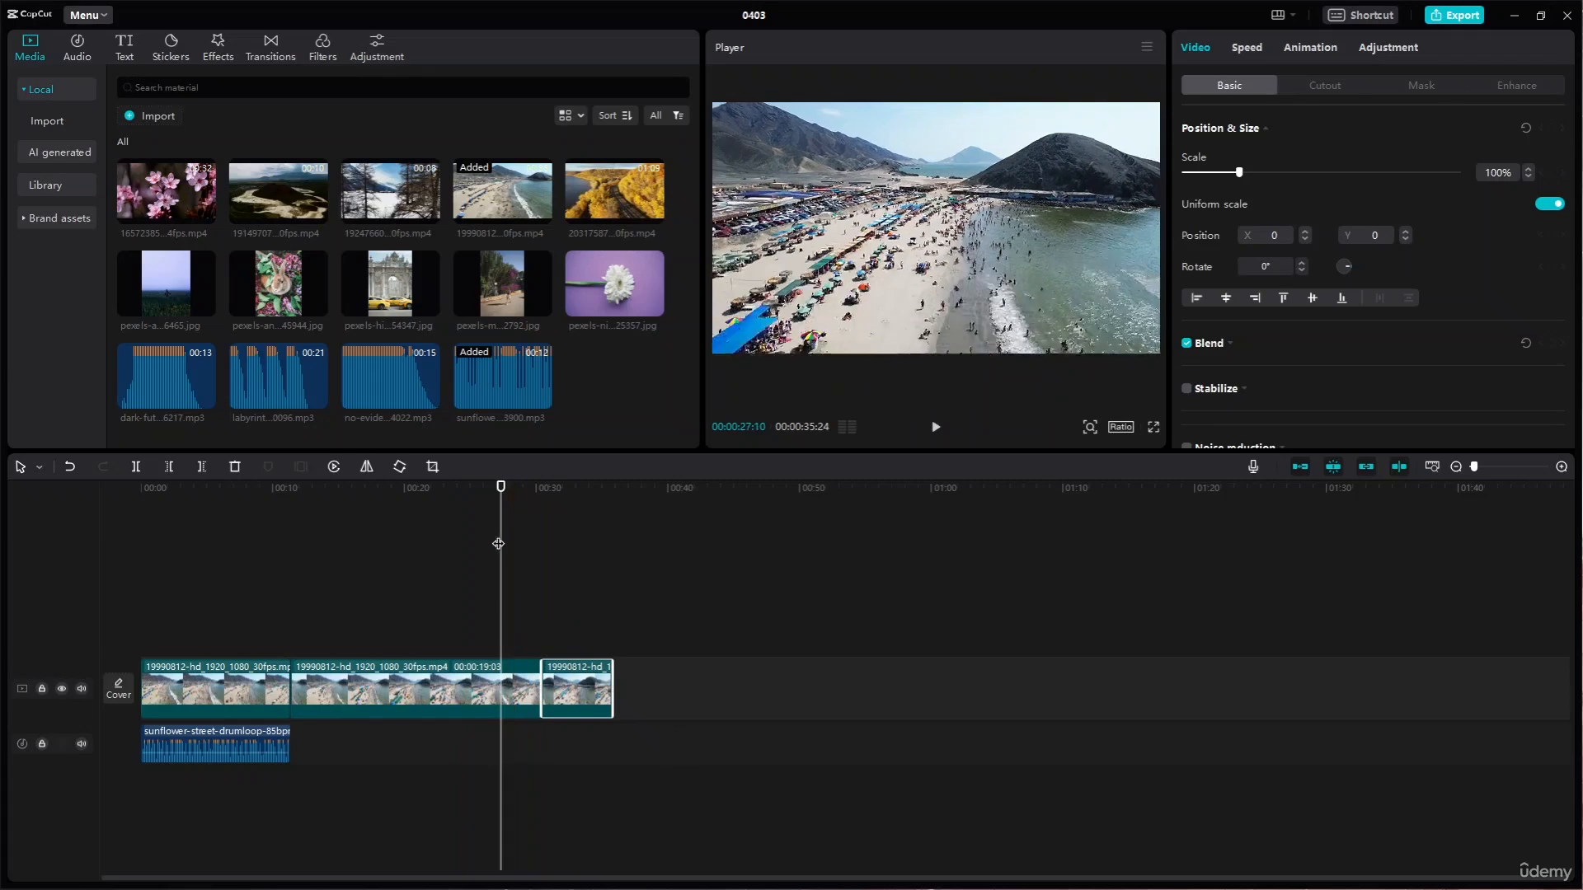
{"action": "key", "text": "ctrl+z"}
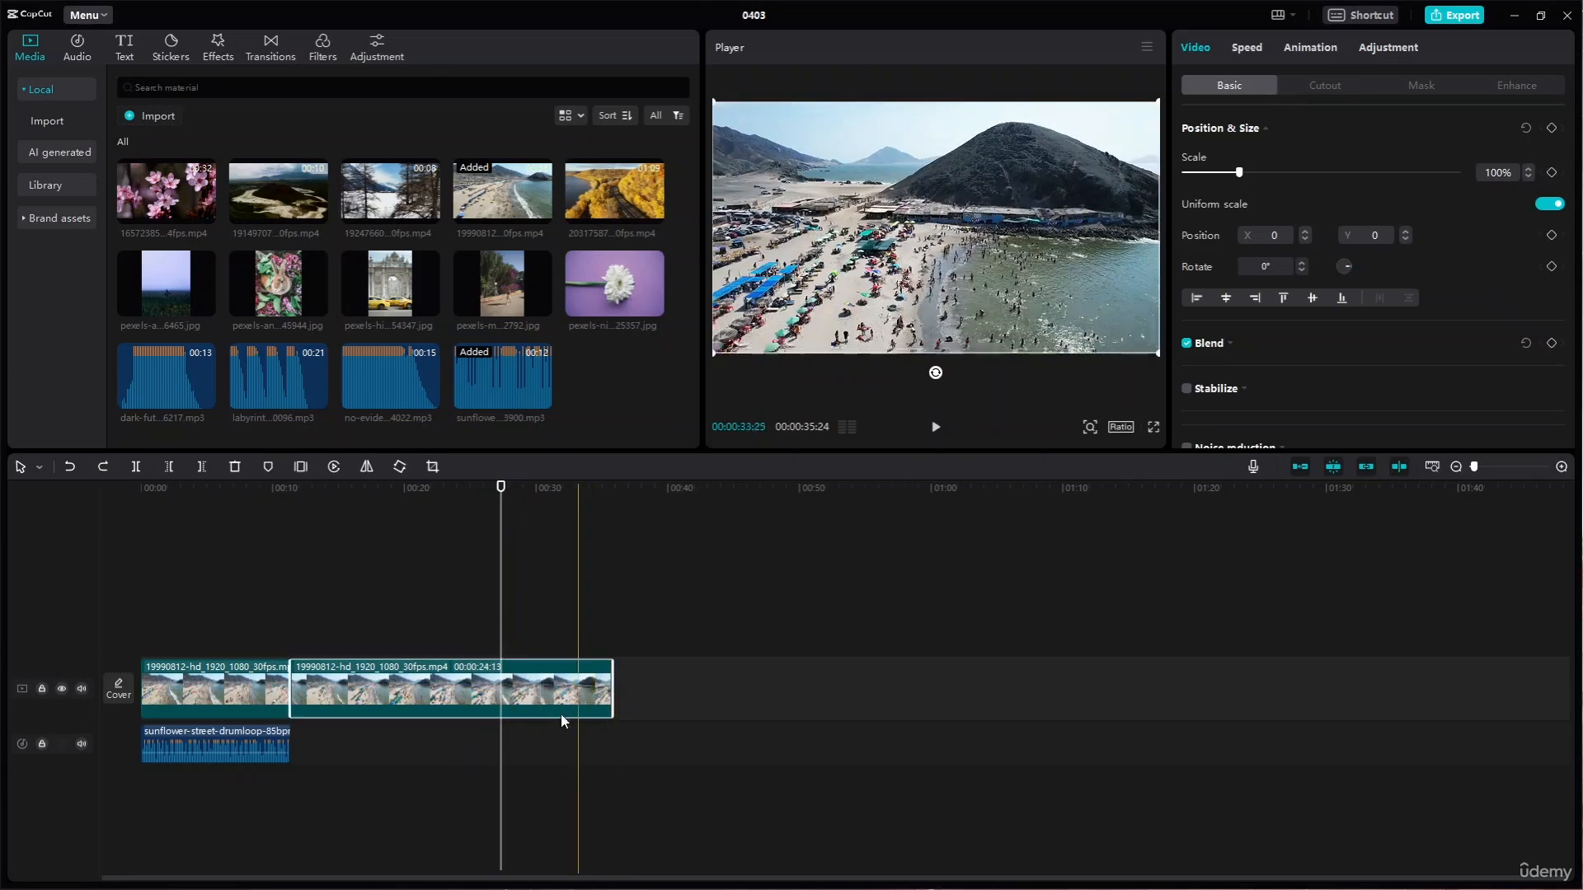
{"action": "left_click_drag", "start_coordinate": [495, 493], "coordinate": [492, 495]}
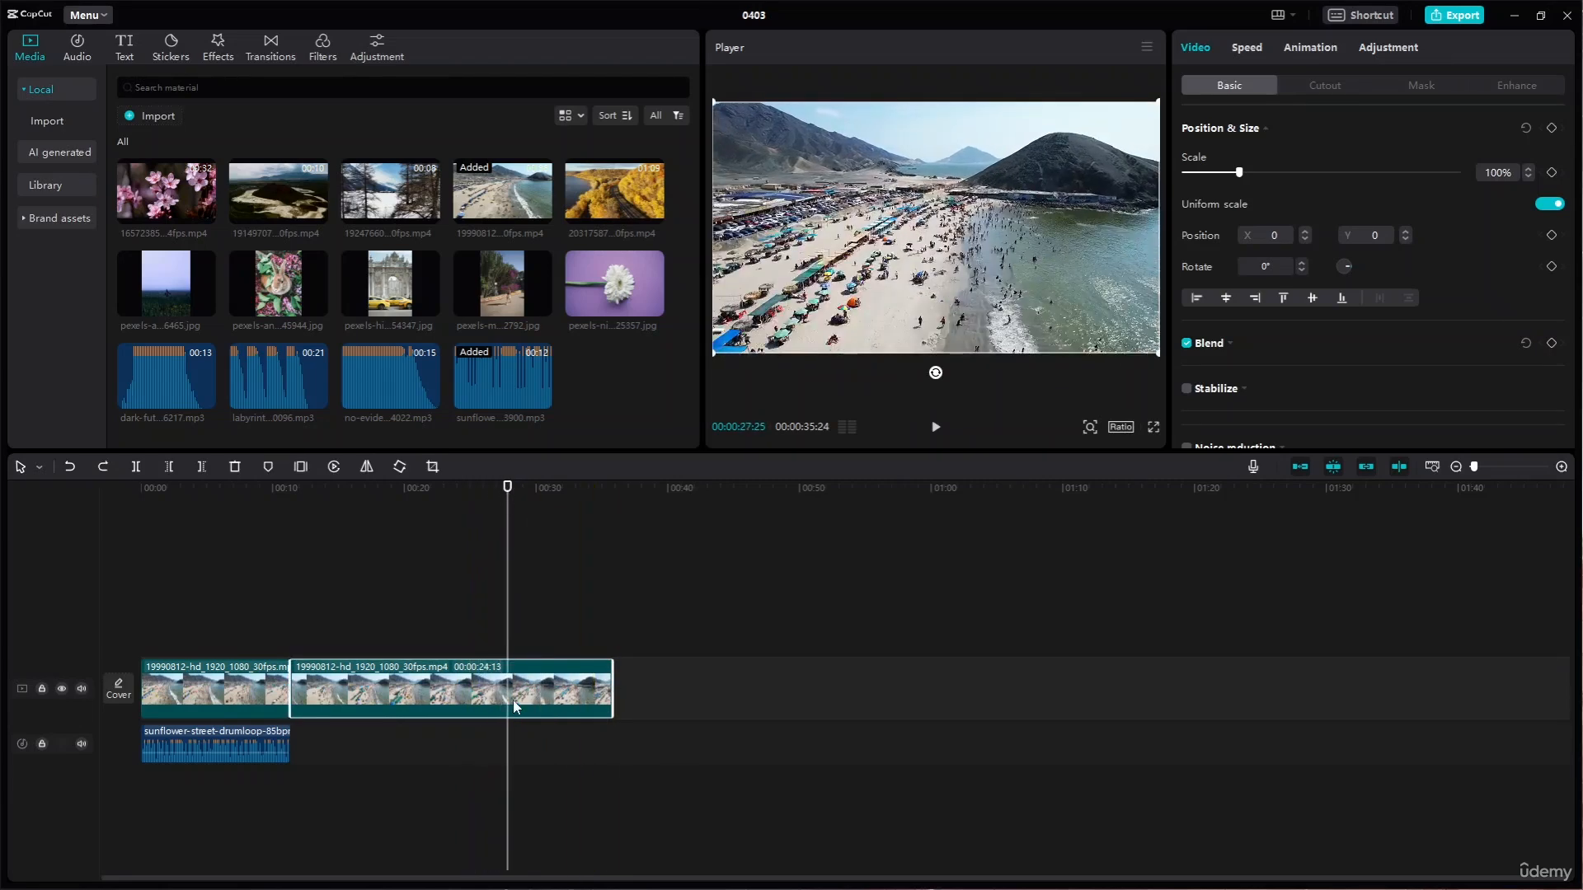
{"action": "key", "text": "ctrl+b"}
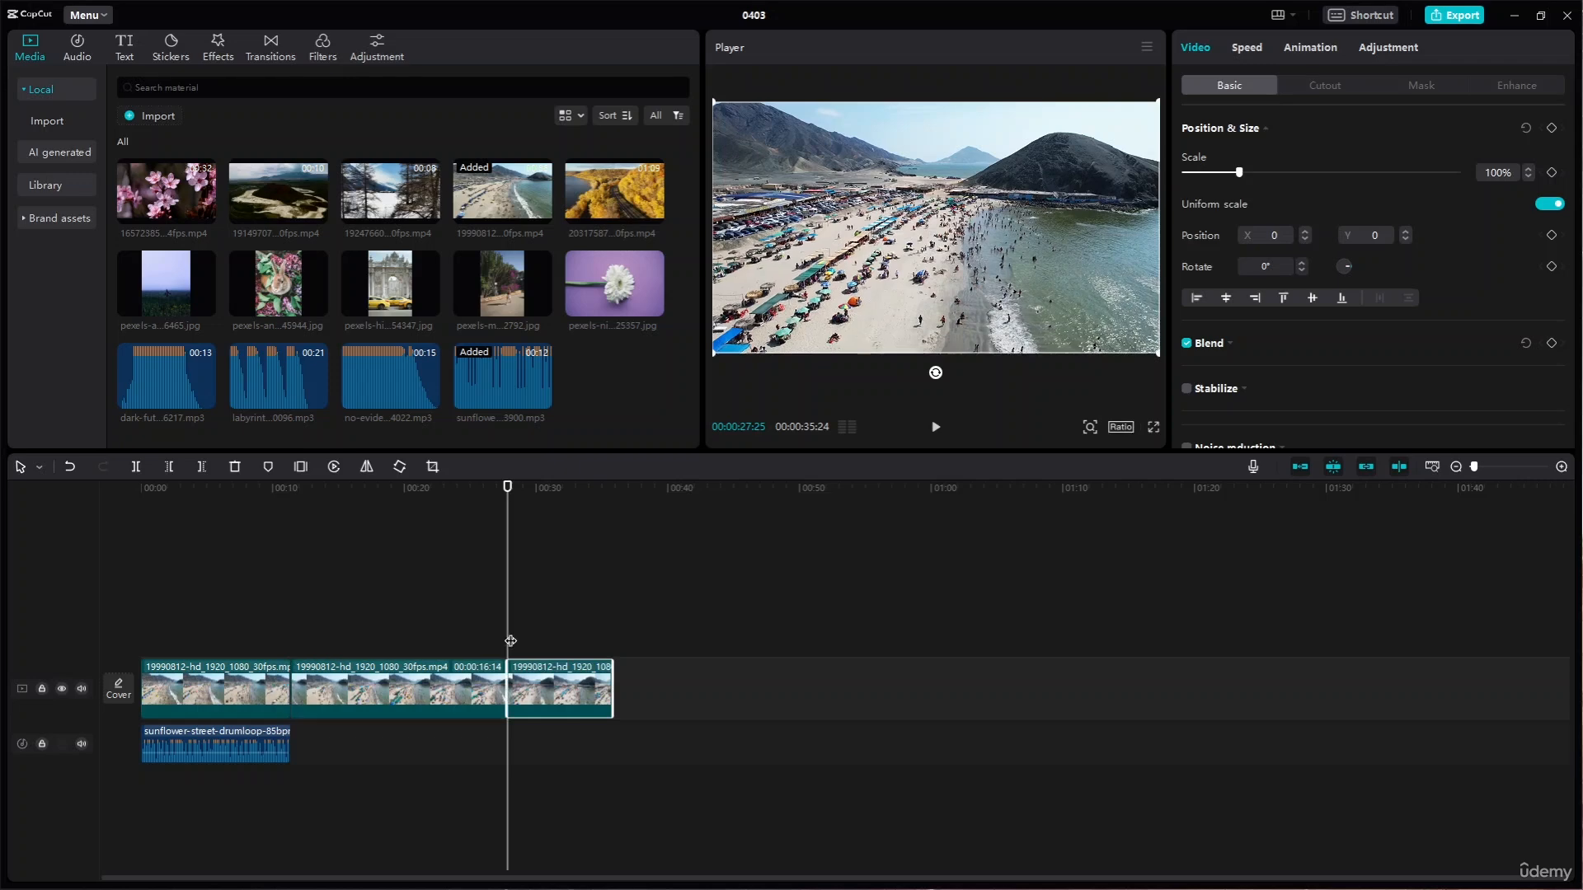
{"action": "key", "text": "Delete"}
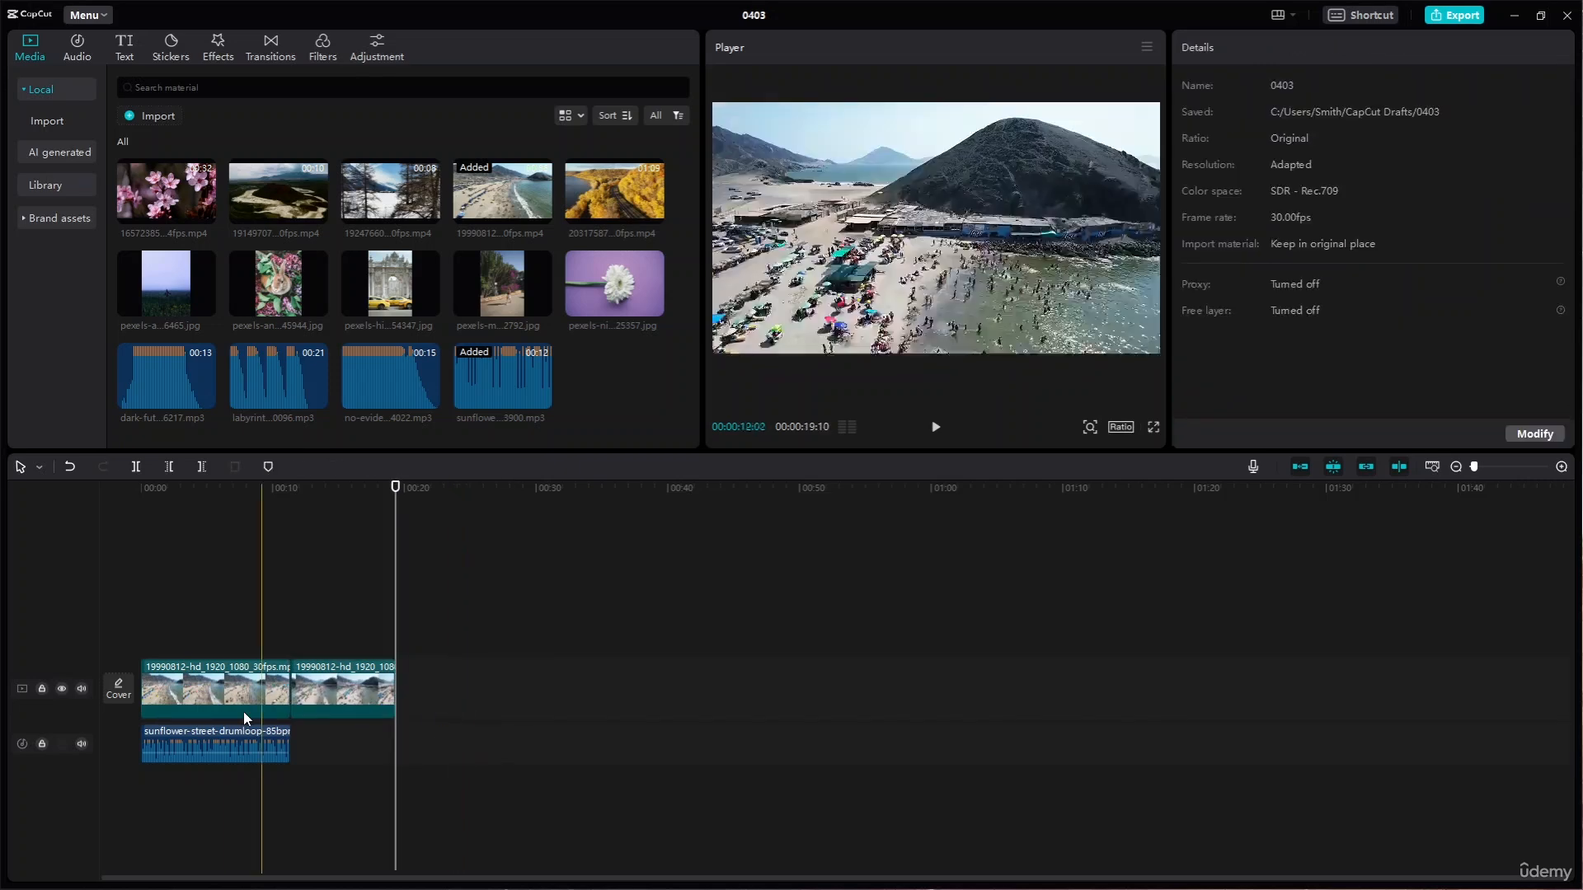
Split the first beach clip at 00:00:05:00 and delete its portion after the cut
{"action": "left_click", "coordinate": [244, 705]}
{"action": "left_click_drag", "start_coordinate": [397, 492], "coordinate": [207, 530]}
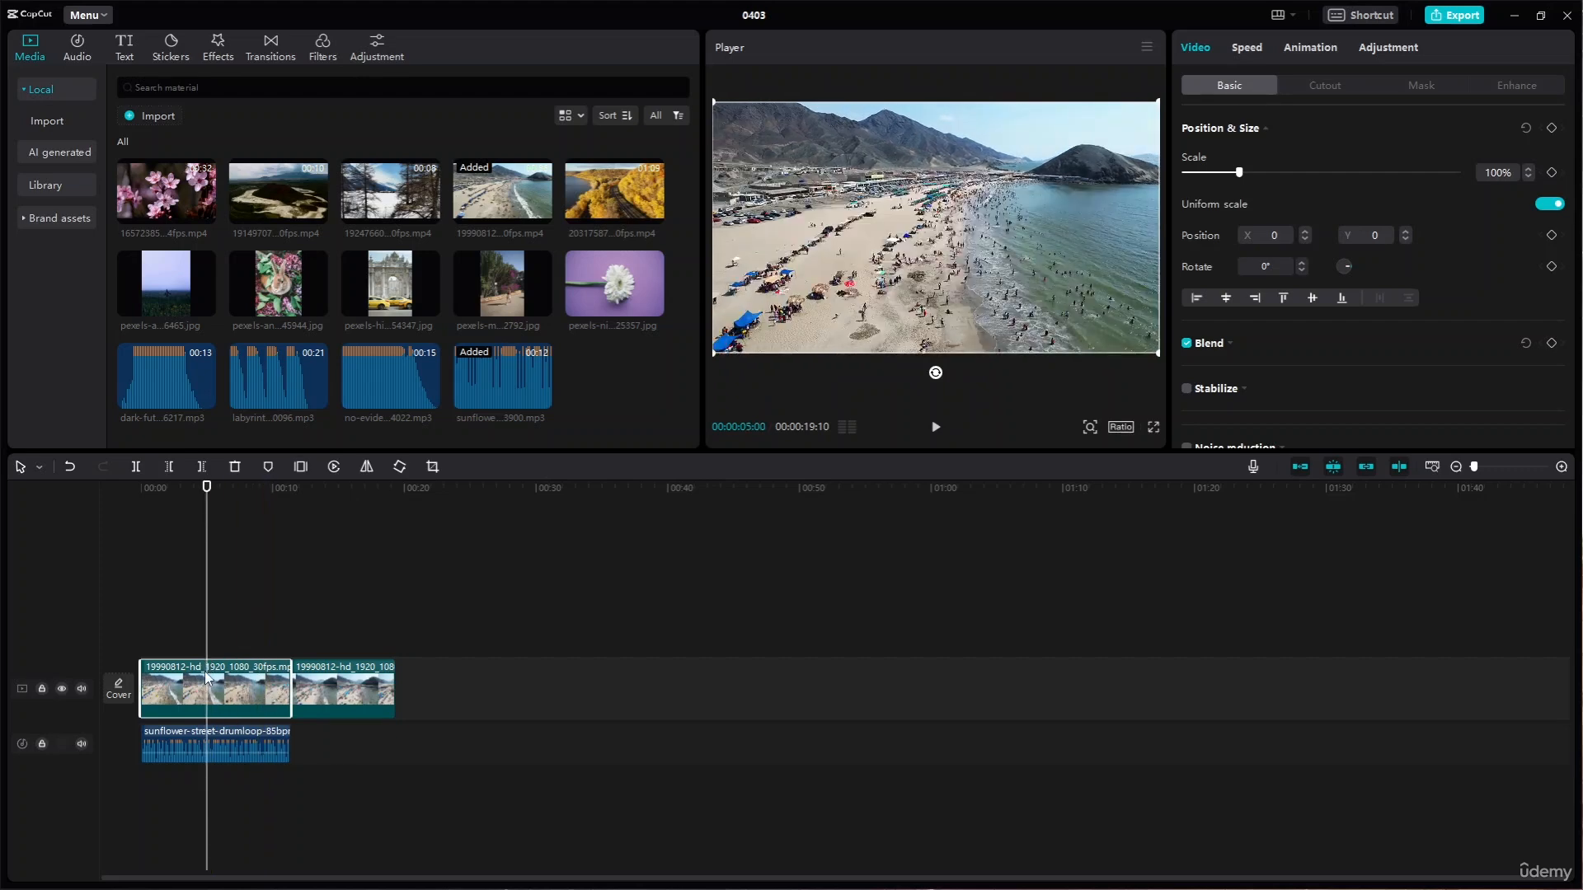
{"action": "key", "text": "ctrl+b"}
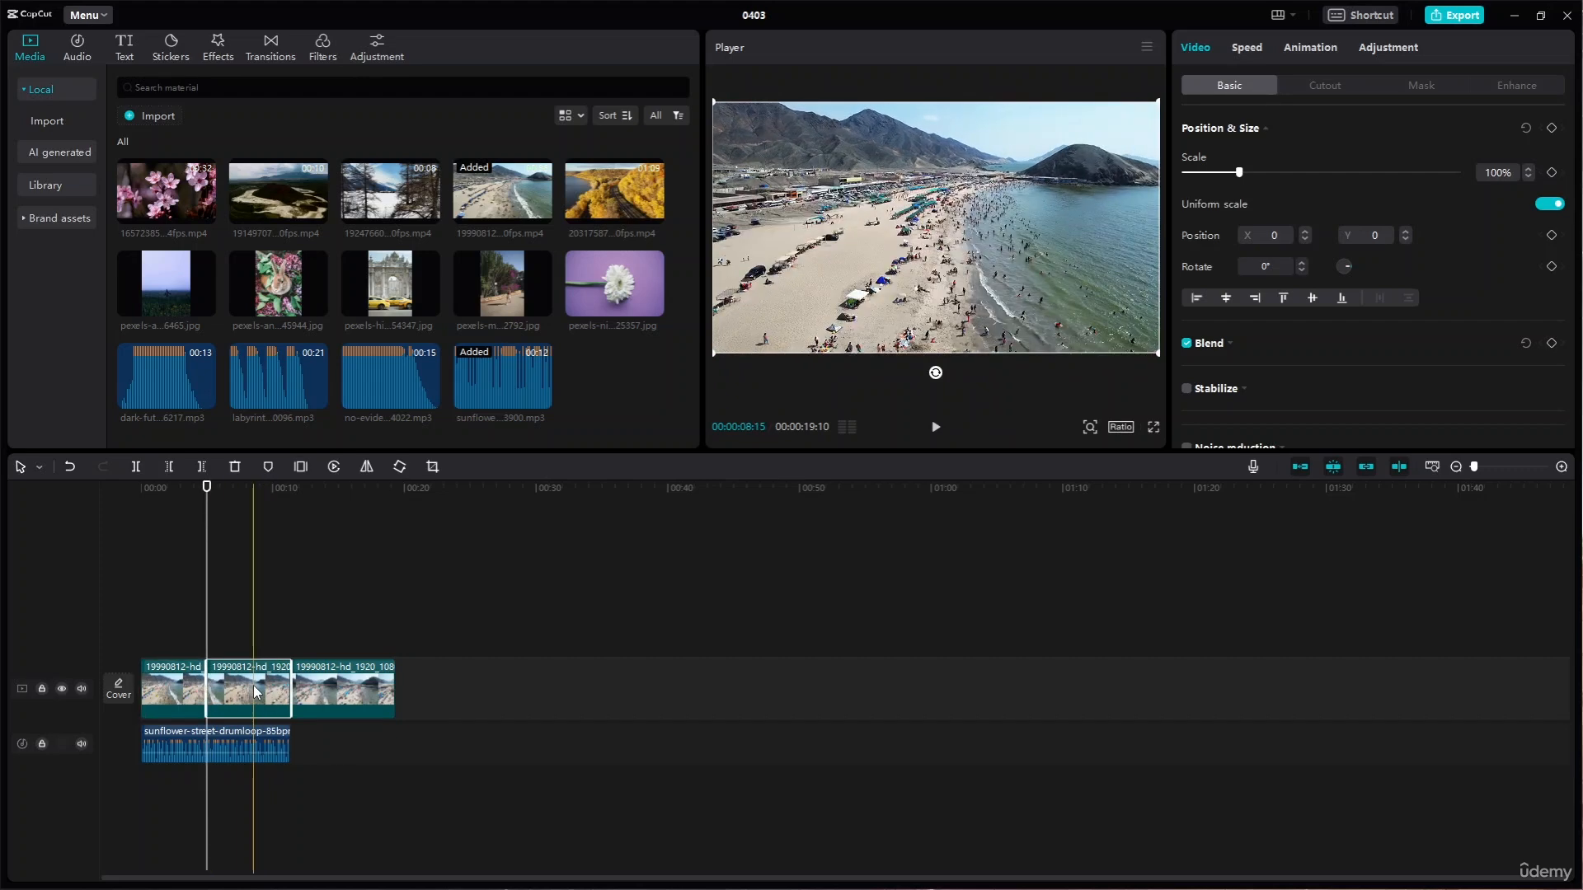
{"action": "key", "text": "Delete"}
Trim the end of the last beach clip to the drumloop audio's end and place the playhead there
{"action": "left_click", "coordinate": [303, 690]}
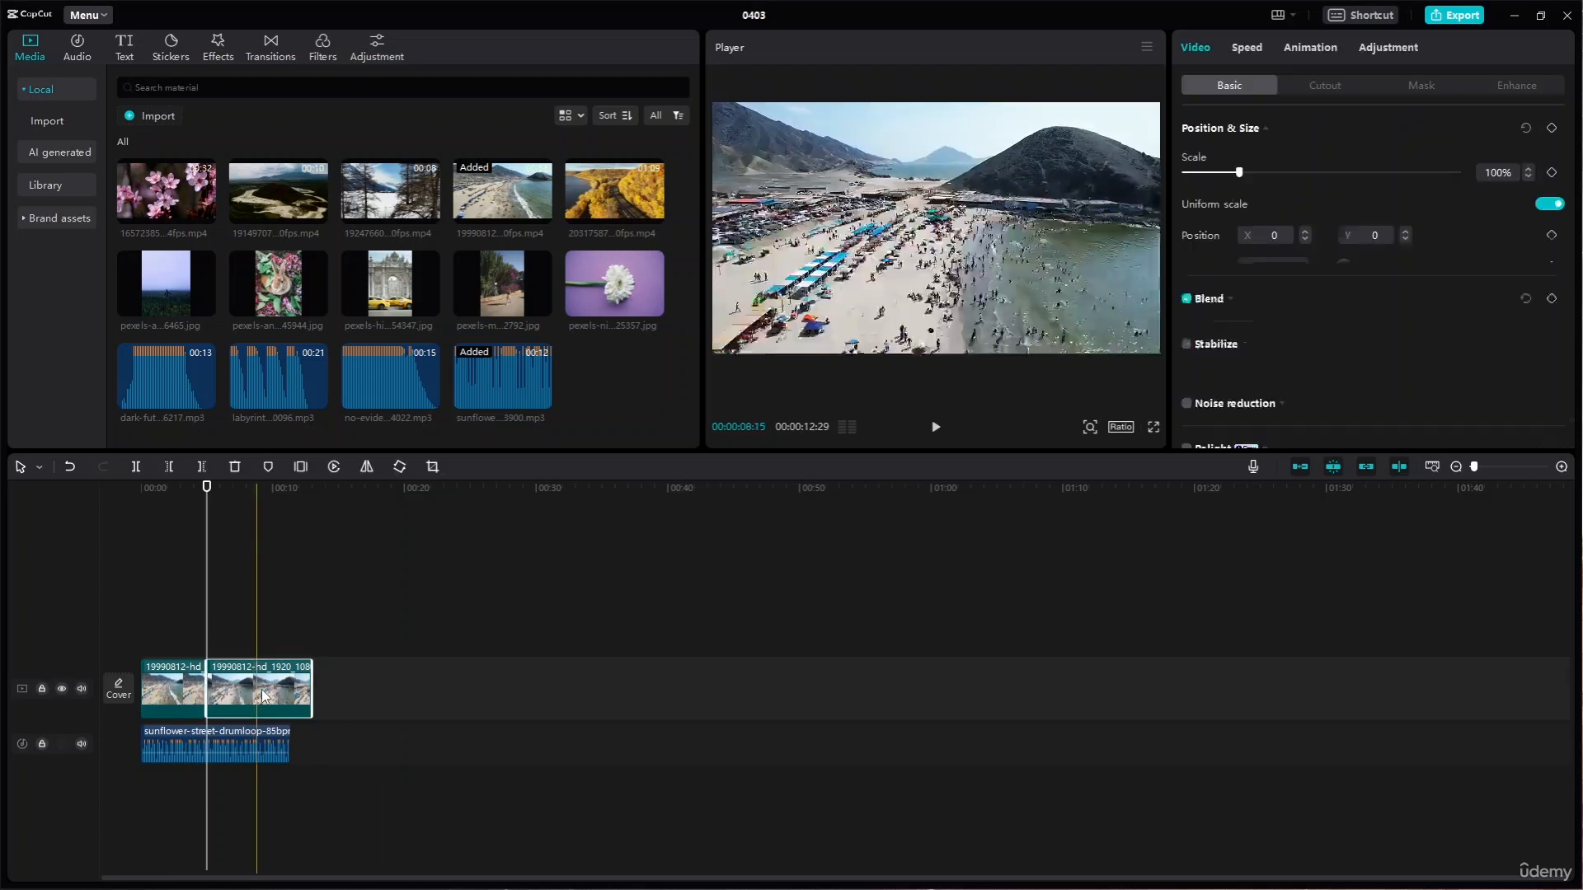
{"action": "left_click_drag", "start_coordinate": [313, 678], "coordinate": [291, 677]}
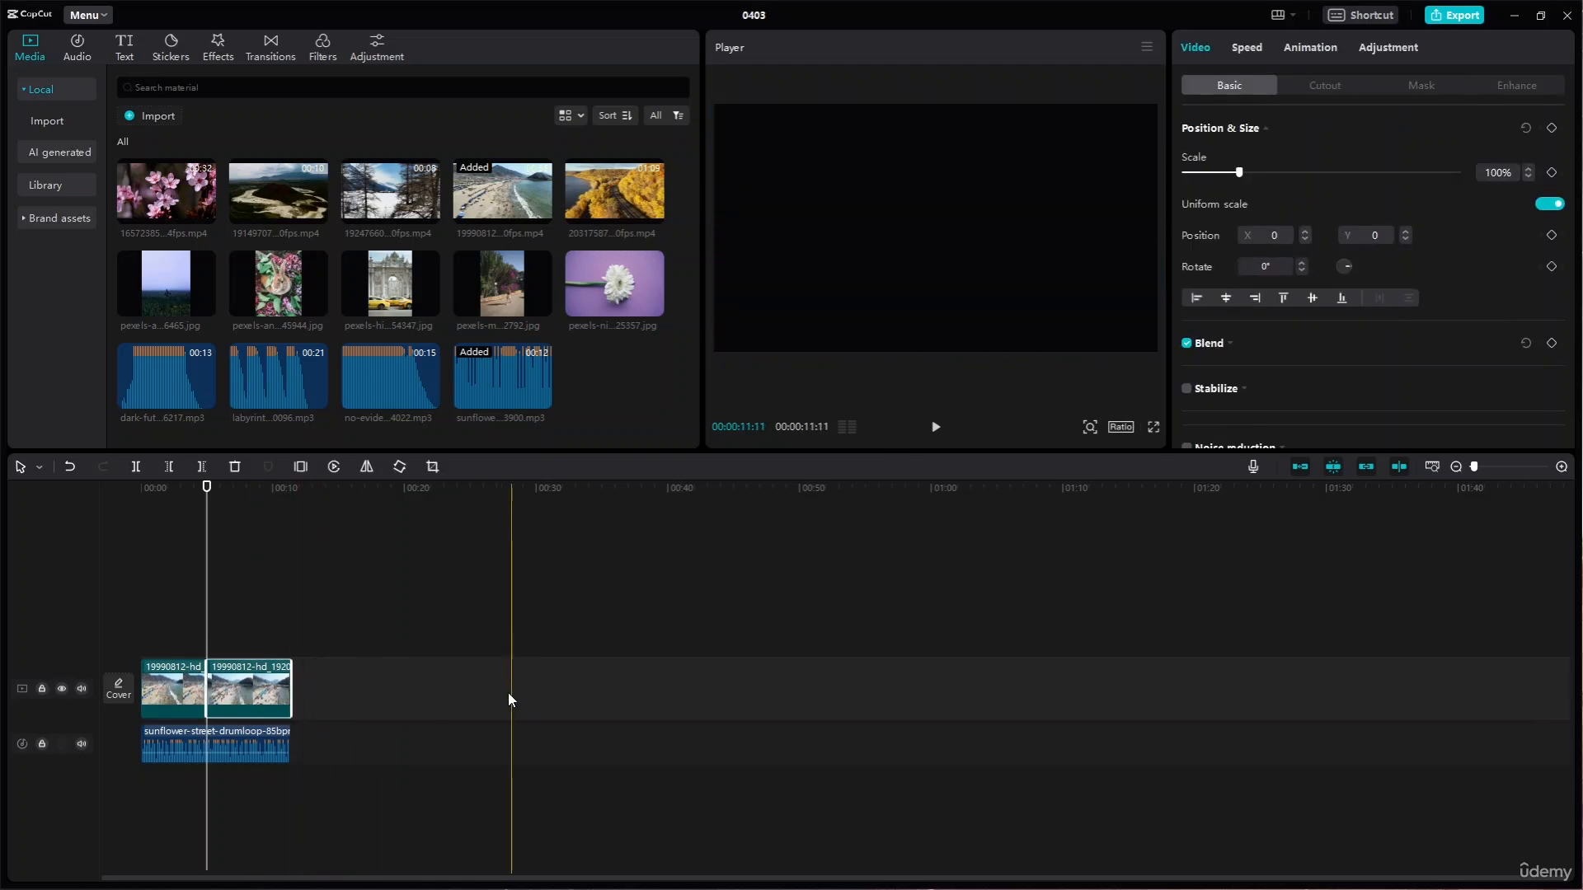
{"action": "left_click", "coordinate": [419, 787]}
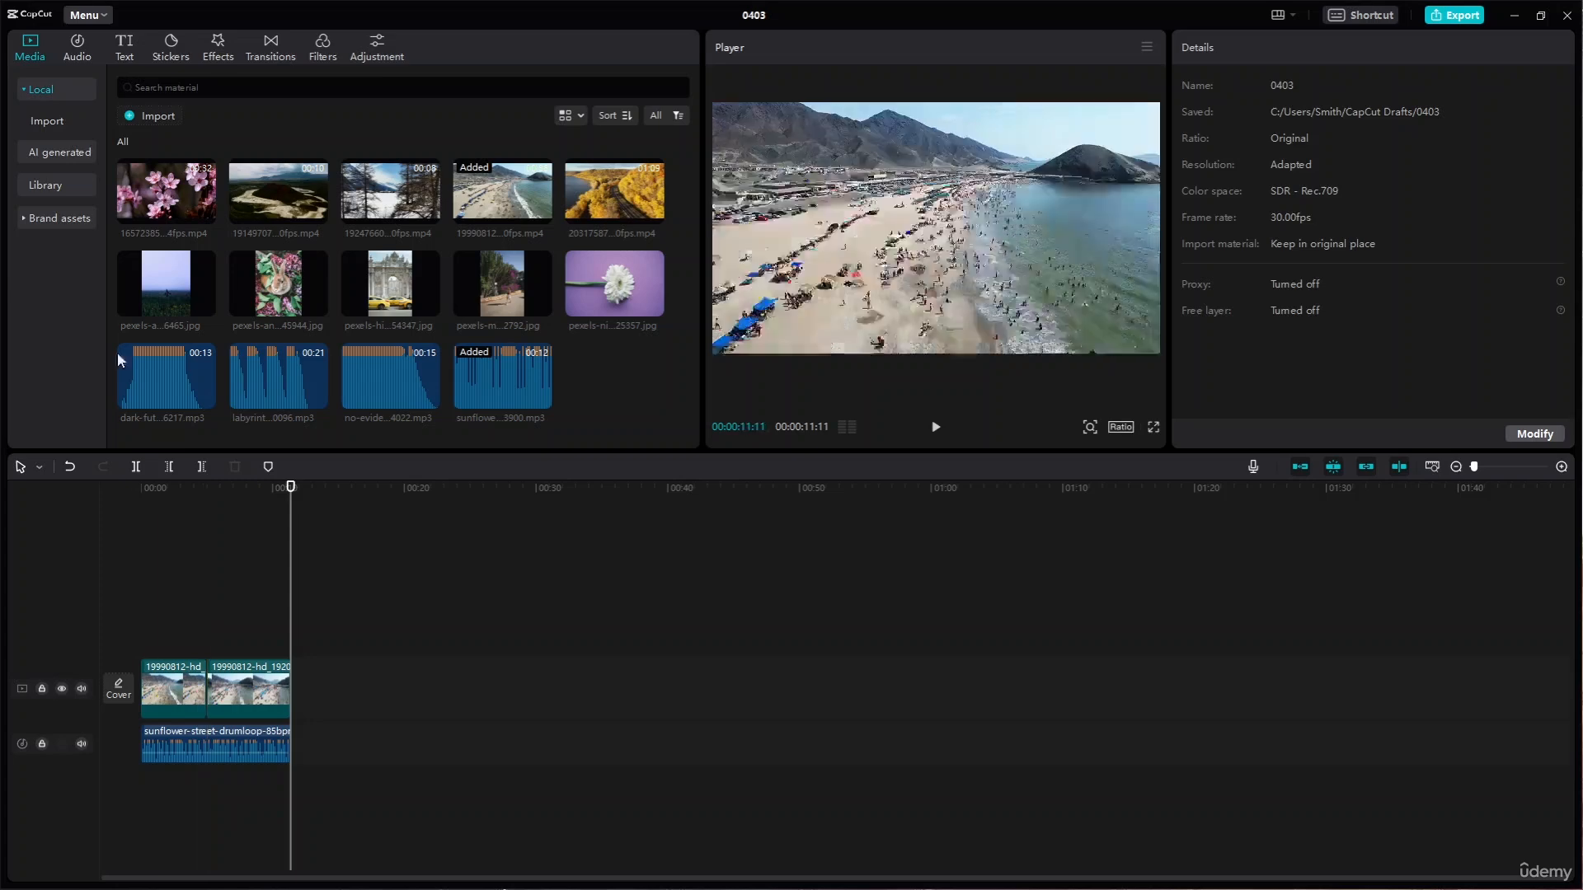
Add a default text clip to the timeline at the playhead
{"action": "left_click", "coordinate": [130, 61]}
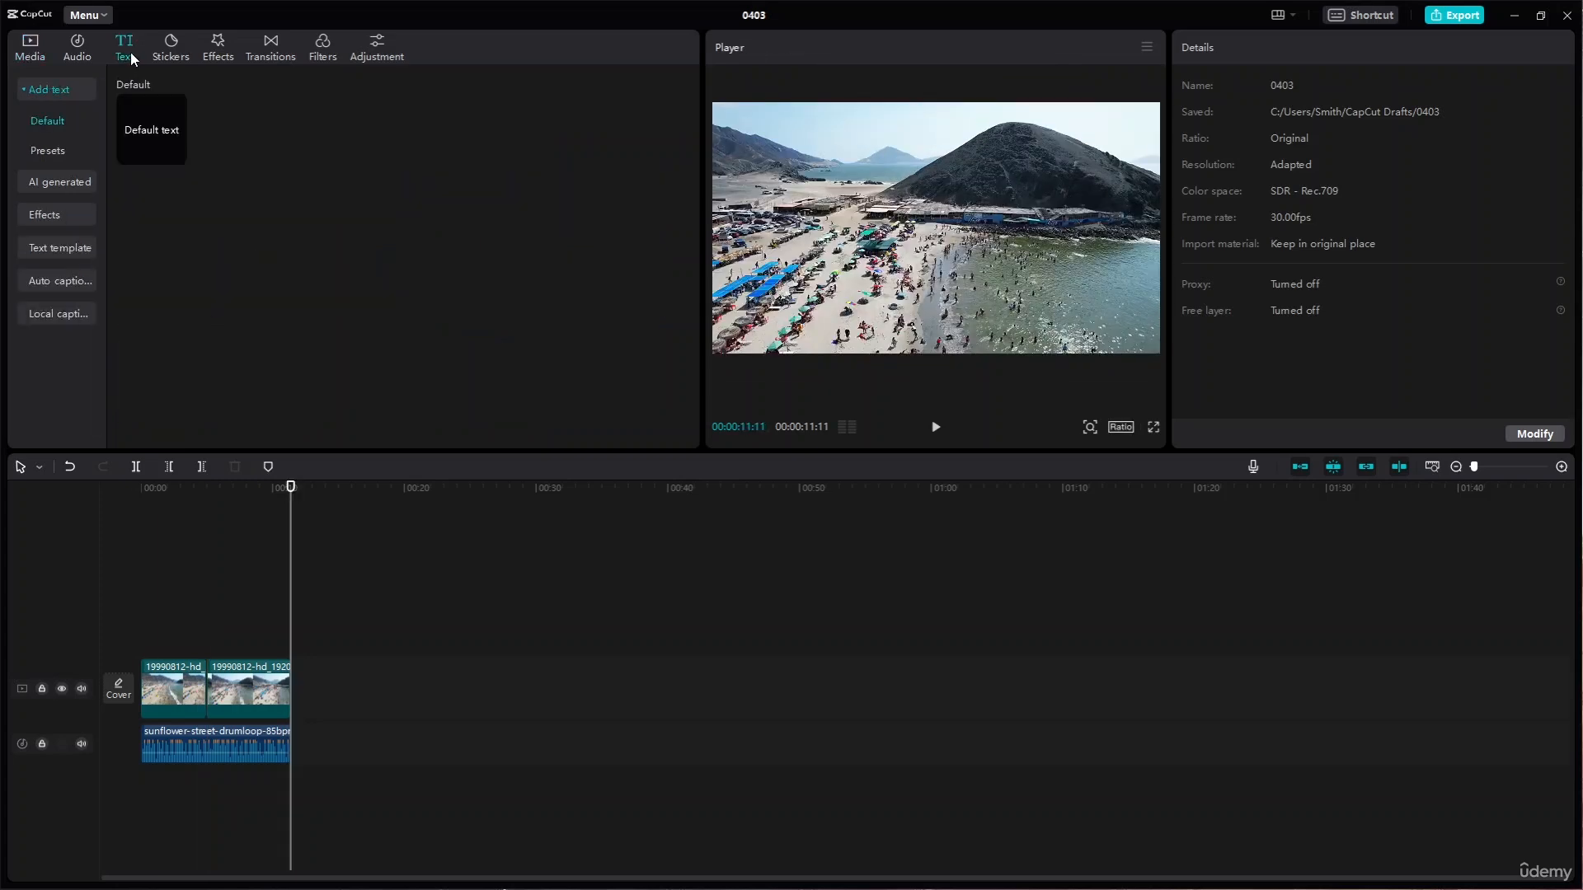
{"action": "left_click", "coordinate": [55, 155]}
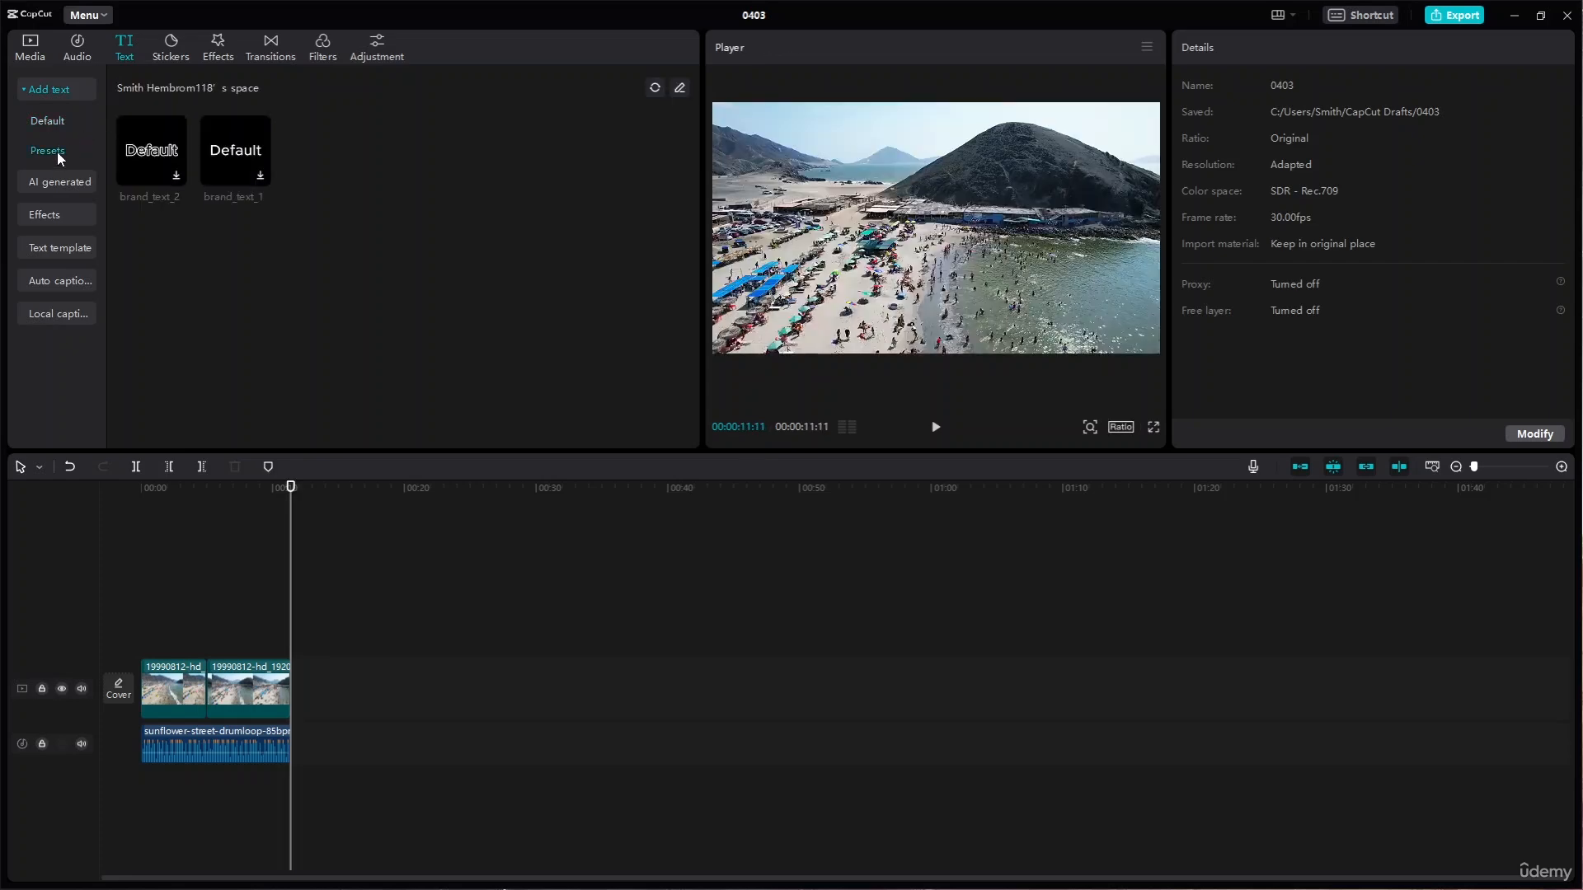
{"action": "left_click", "coordinate": [47, 121]}
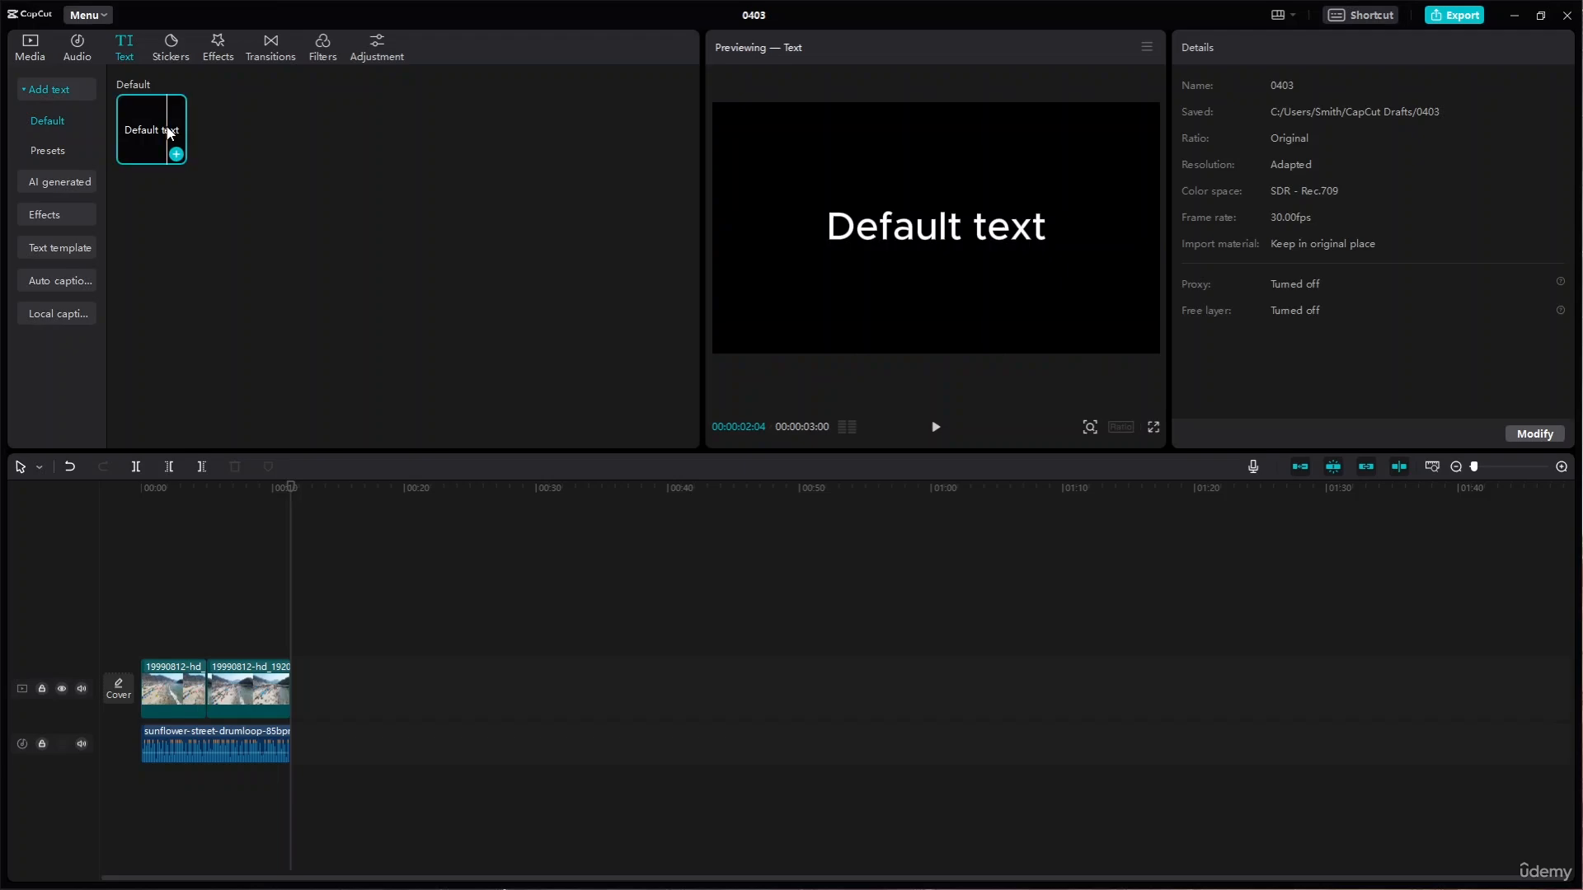
{"action": "left_click", "coordinate": [176, 154]}
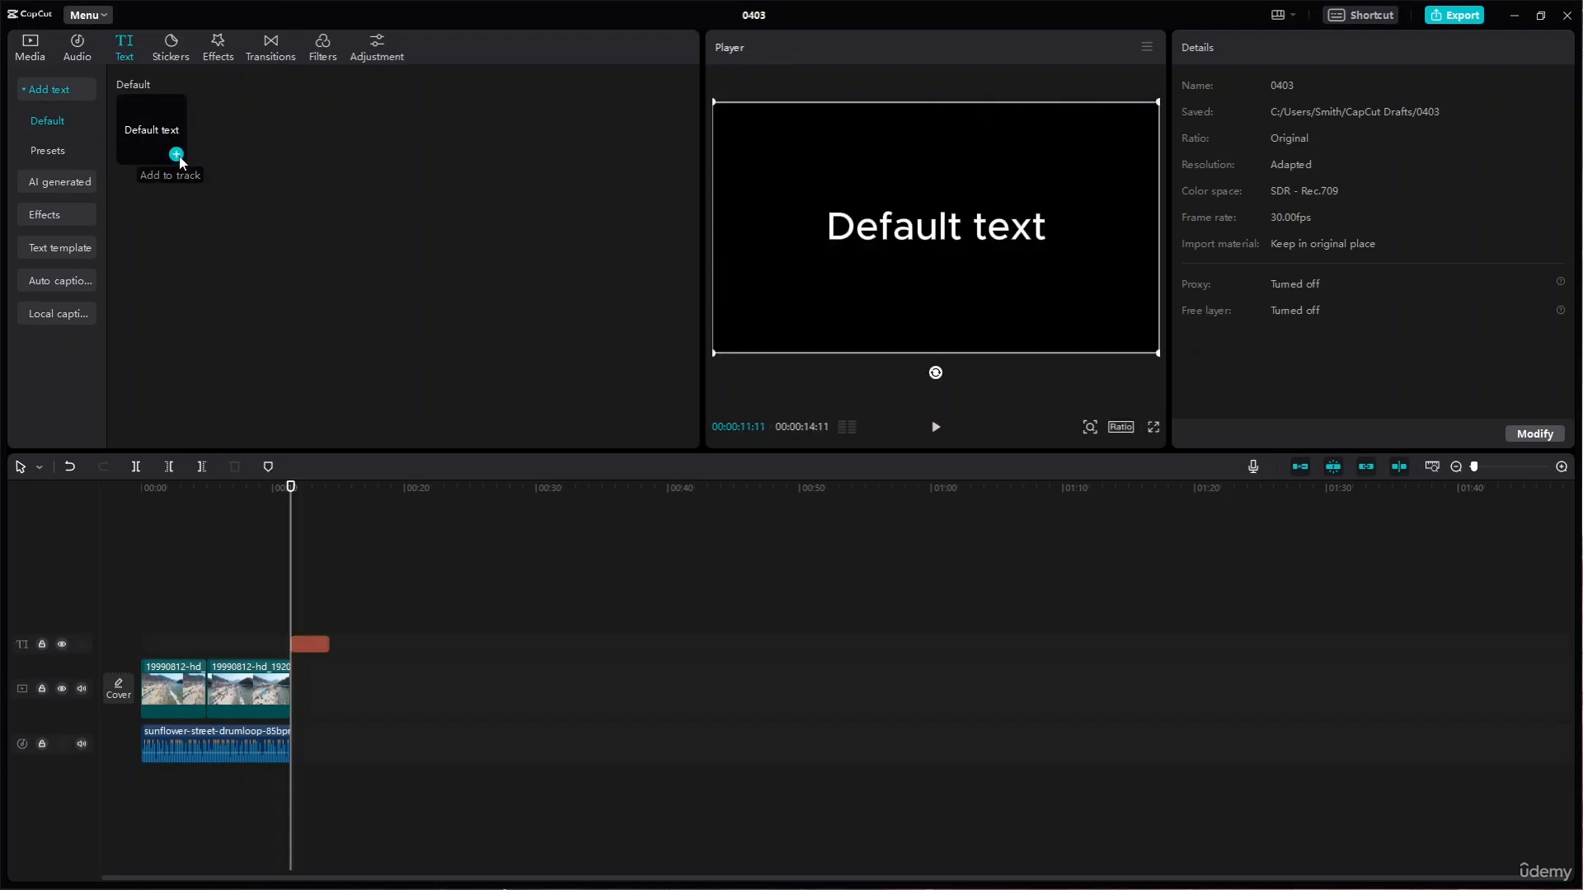
Move the text clip over the video and stretch it from the timeline start to the end of the video
{"action": "scroll", "coordinate": [467, 665], "scroll_direction": "up", "scroll_amount": 3}
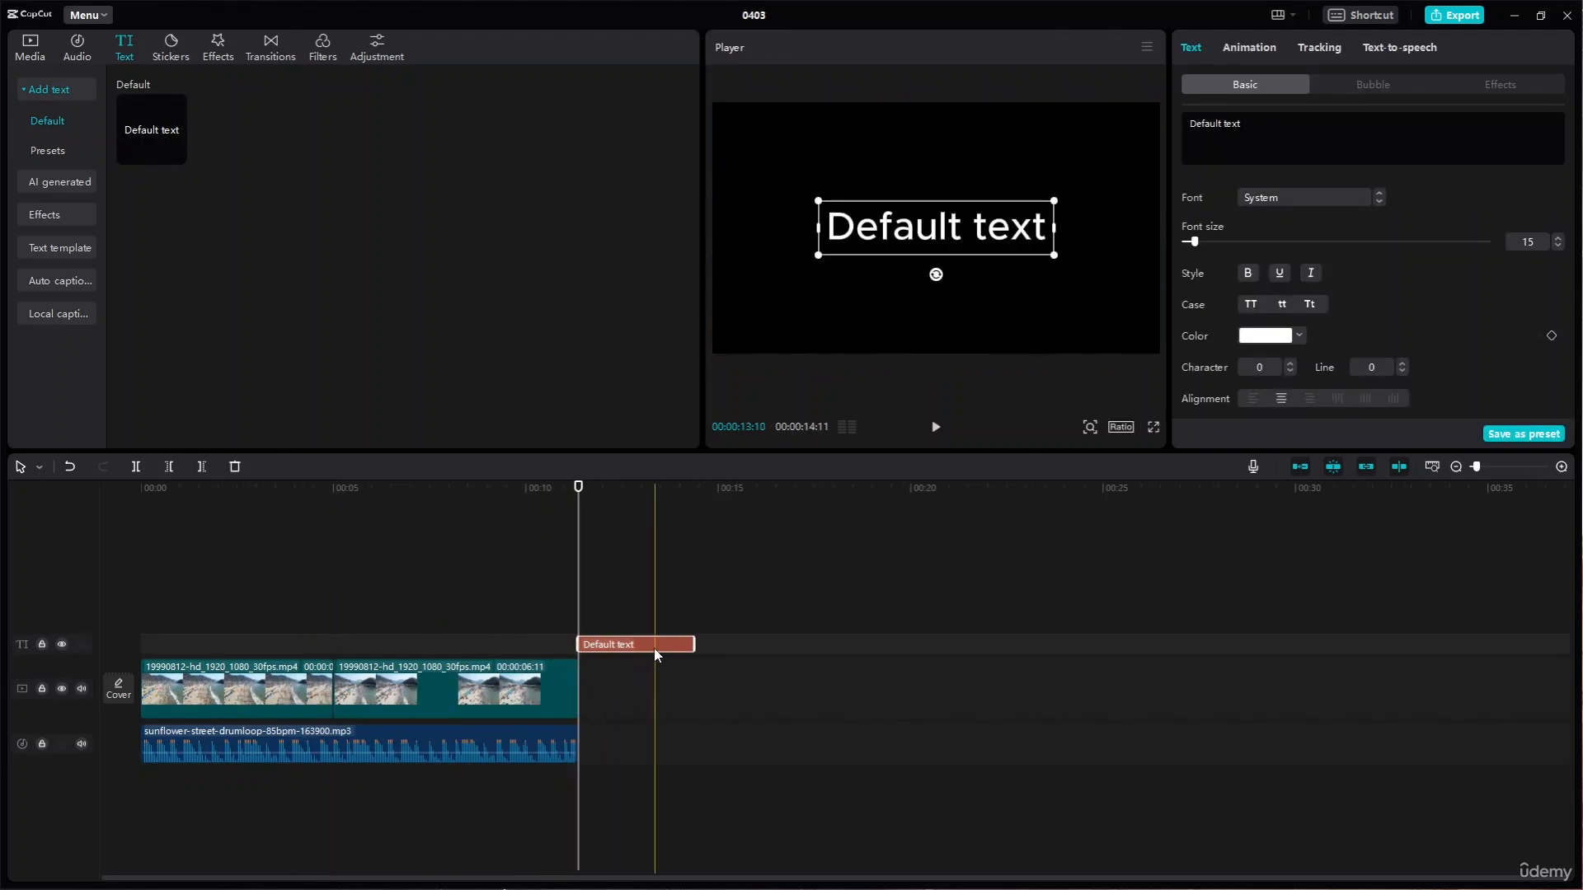
{"action": "left_click_drag", "start_coordinate": [643, 646], "coordinate": [486, 650]}
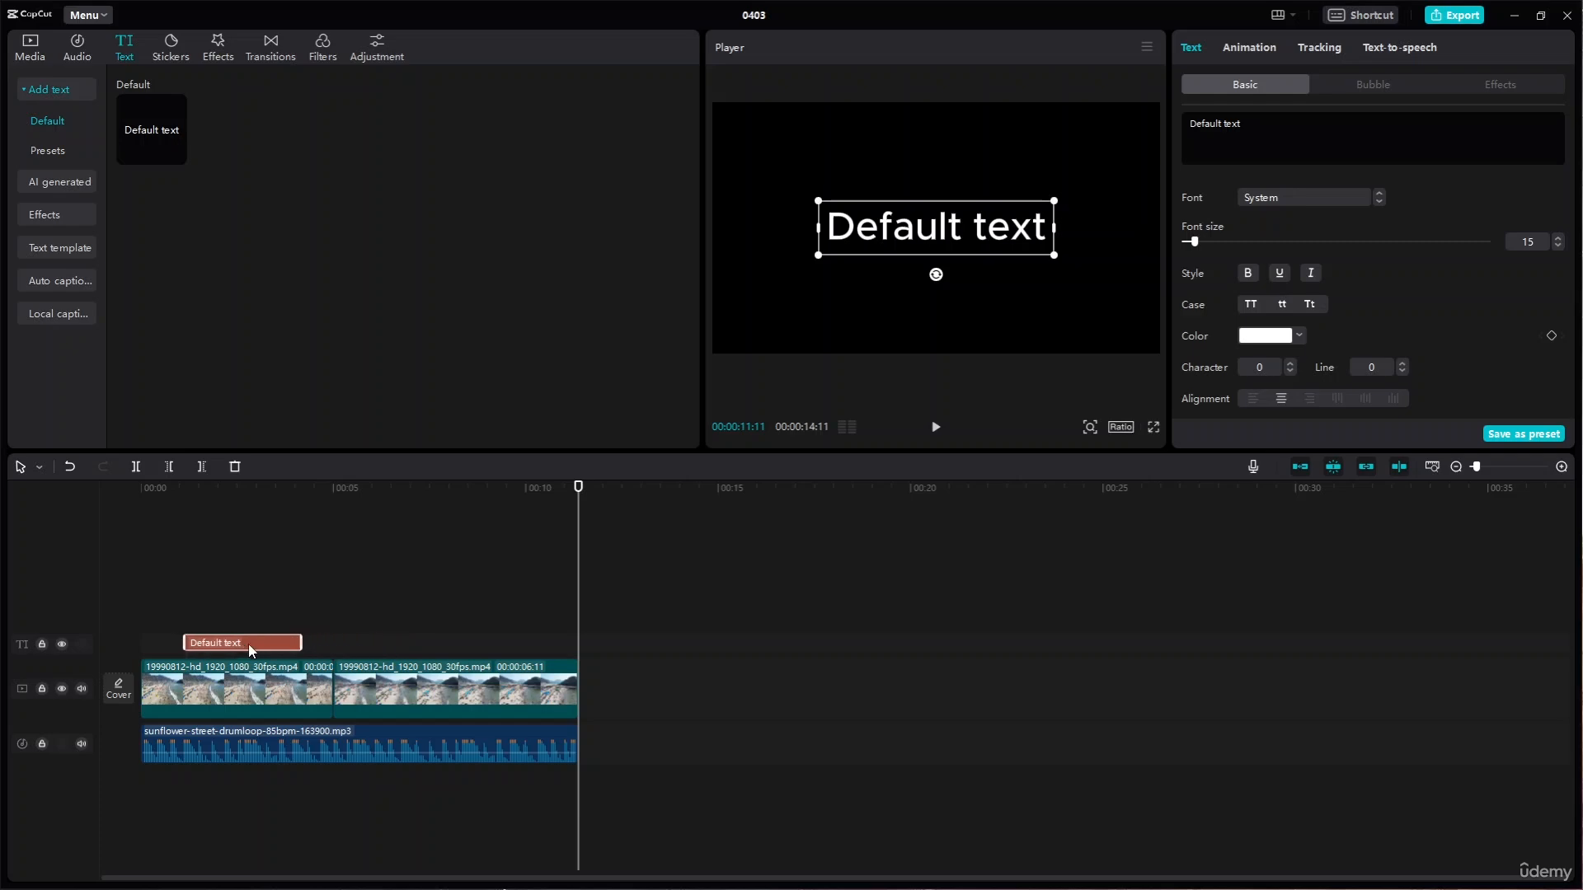
{"action": "left_click_drag", "start_coordinate": [249, 645], "coordinate": [582, 665]}
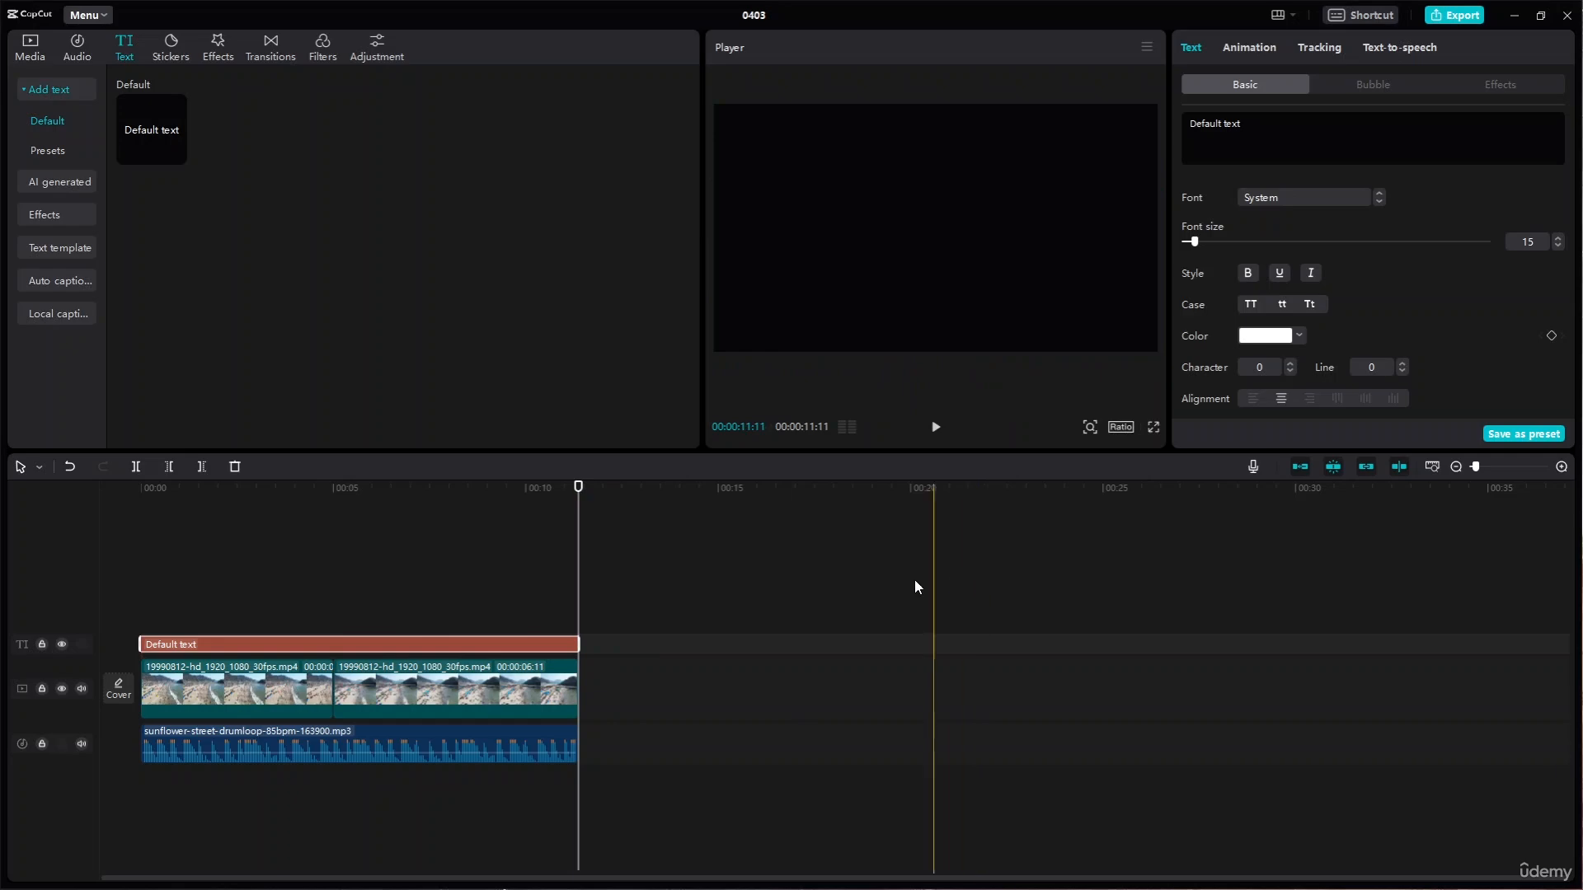
Lower the drumloop audio's volume to -10.1 dB, and play the timeline from its start before returning the playhead there
{"action": "left_click_drag", "start_coordinate": [579, 488], "coordinate": [88, 541]}
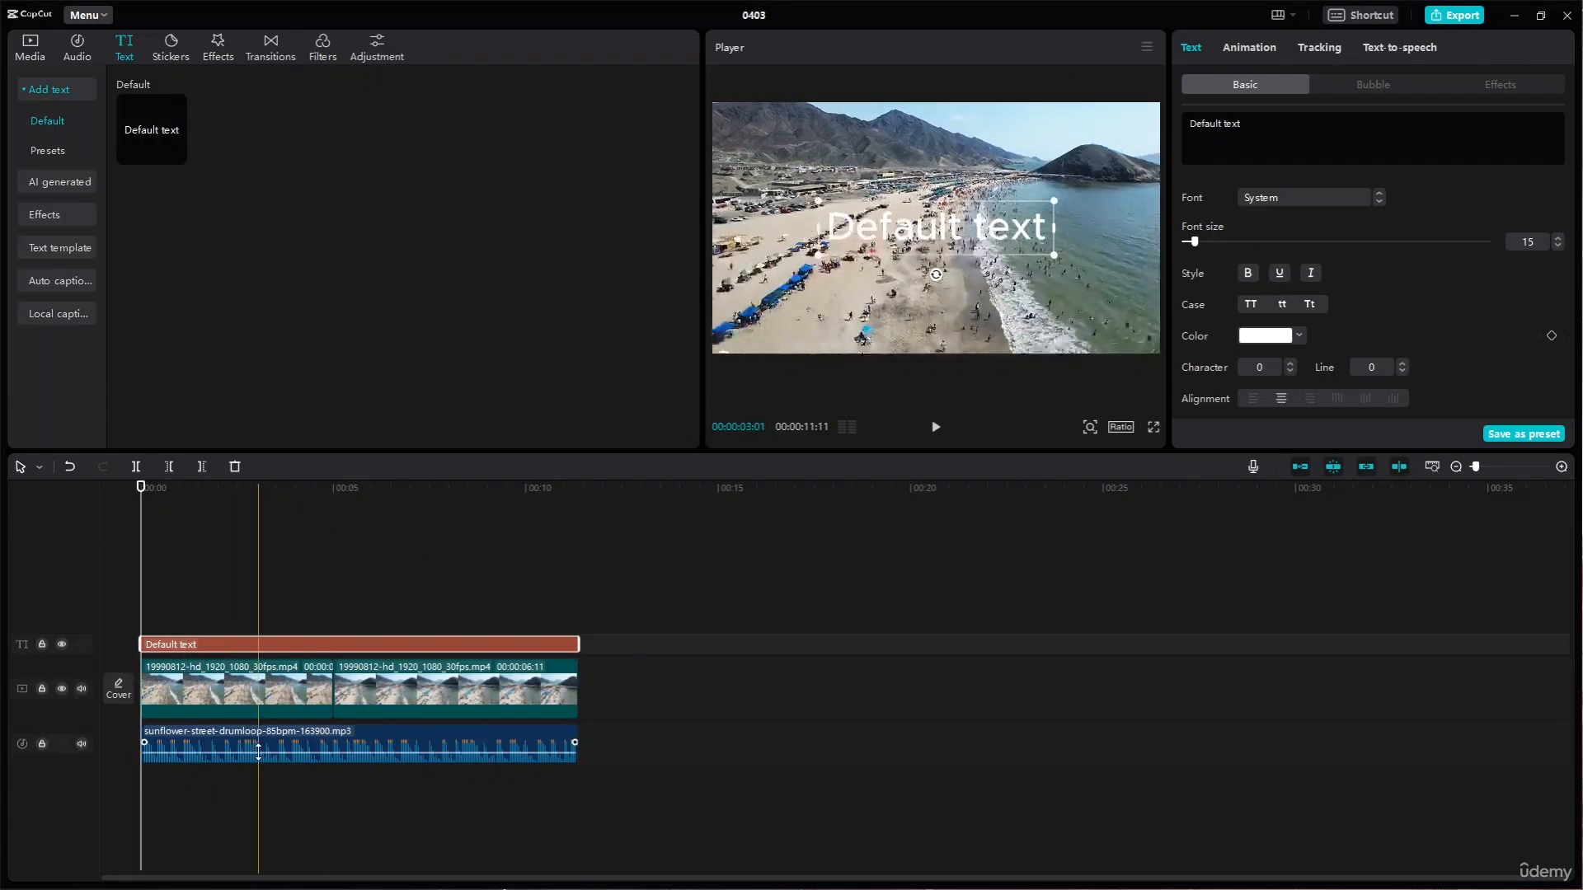
{"action": "left_click_drag", "start_coordinate": [271, 752], "coordinate": [274, 759]}
{"action": "key", "text": "space"}
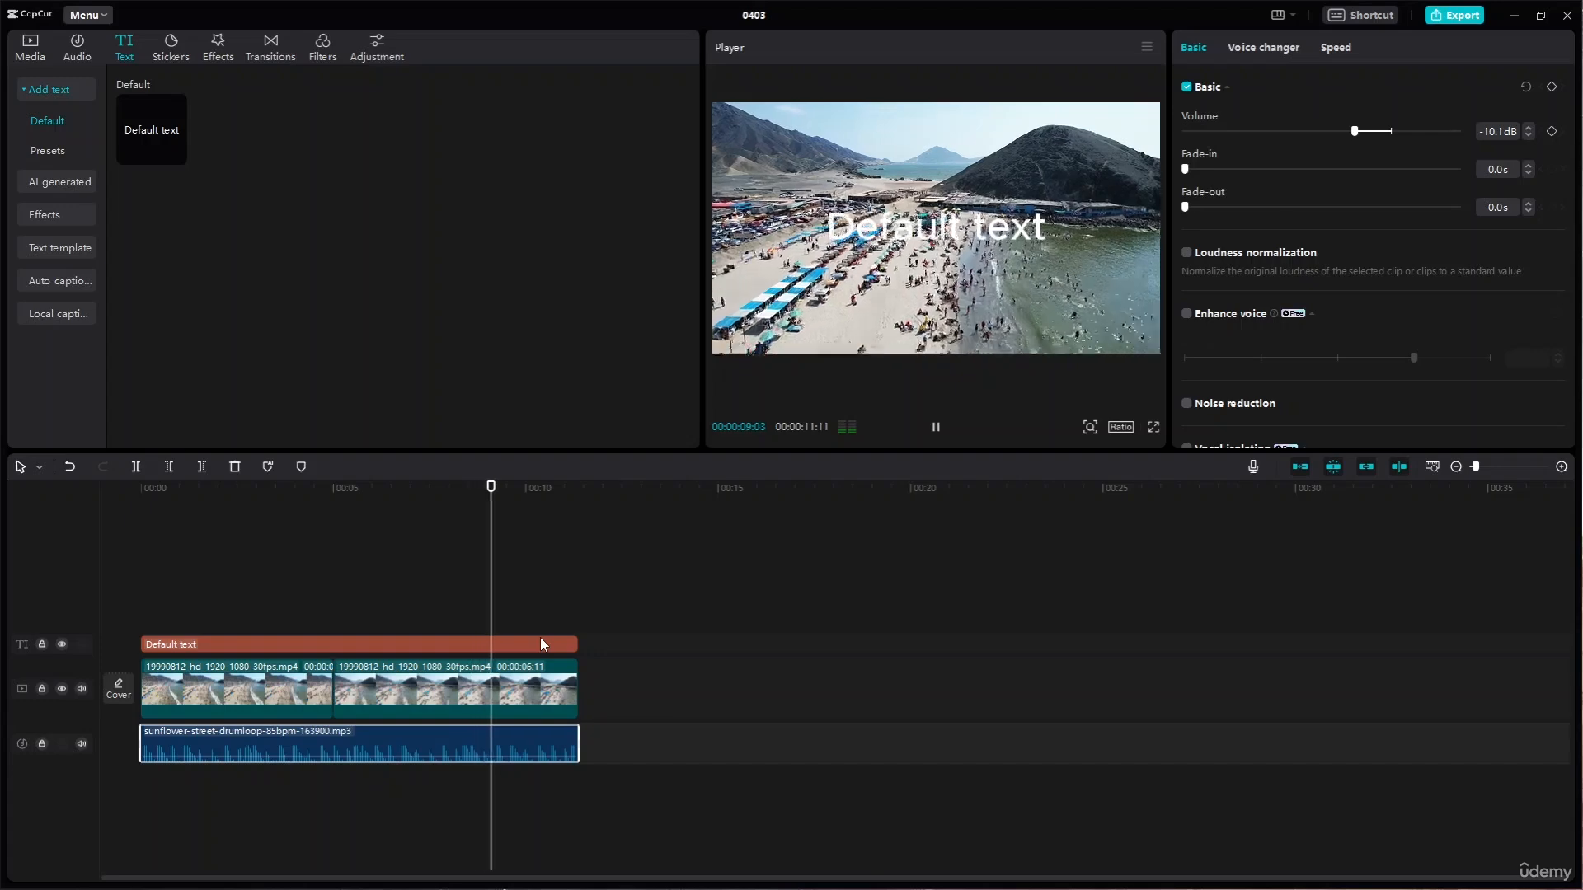
{"action": "key", "text": "space"}
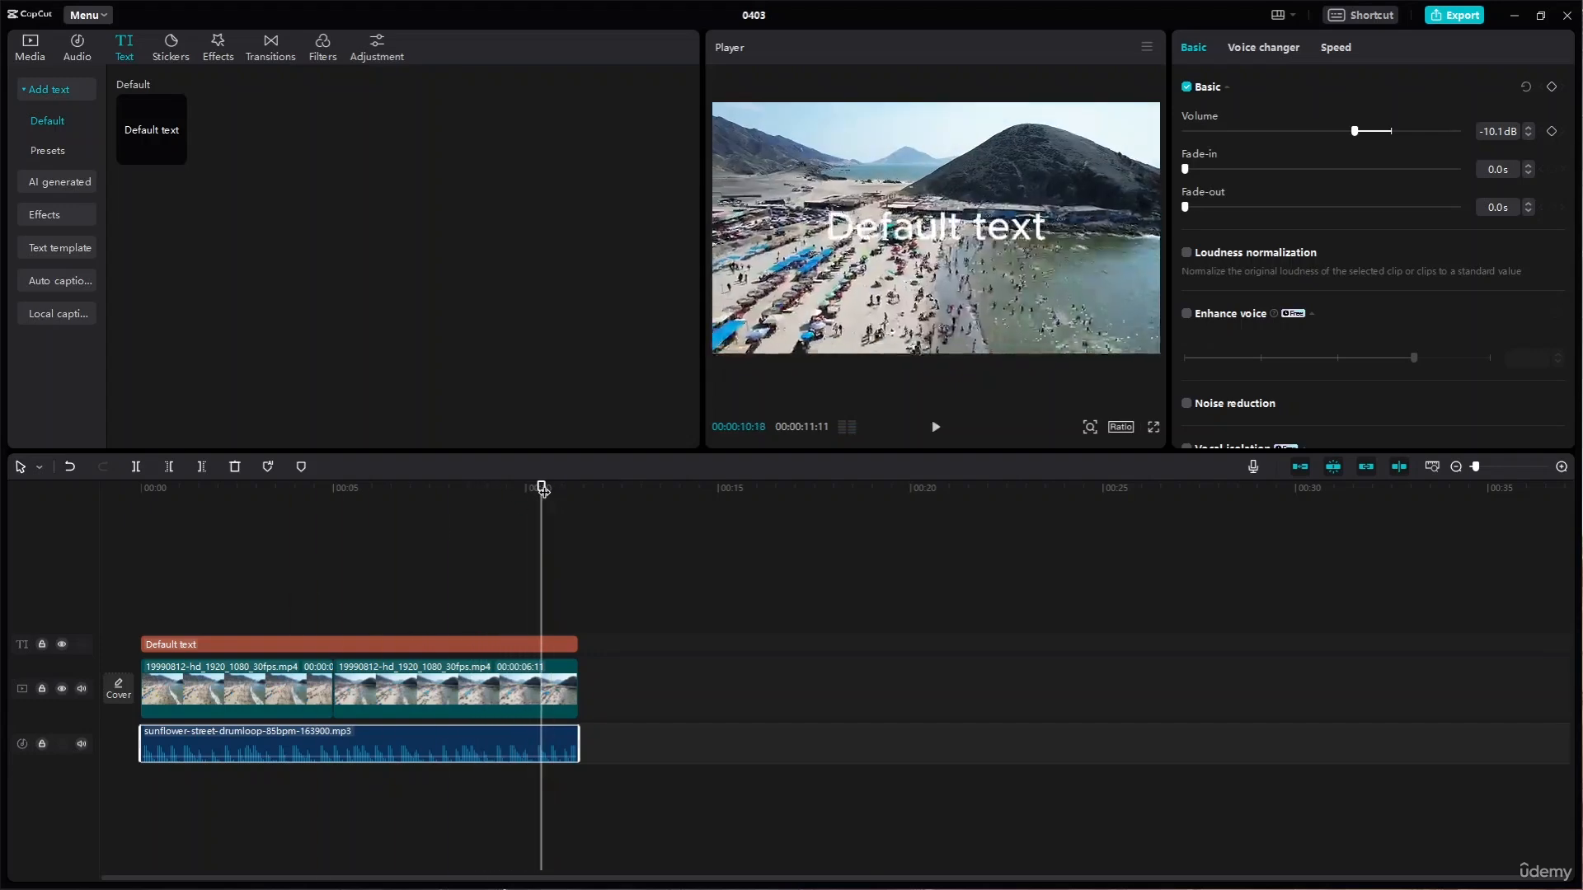
{"action": "left_click_drag", "start_coordinate": [543, 491], "coordinate": [141, 491]}
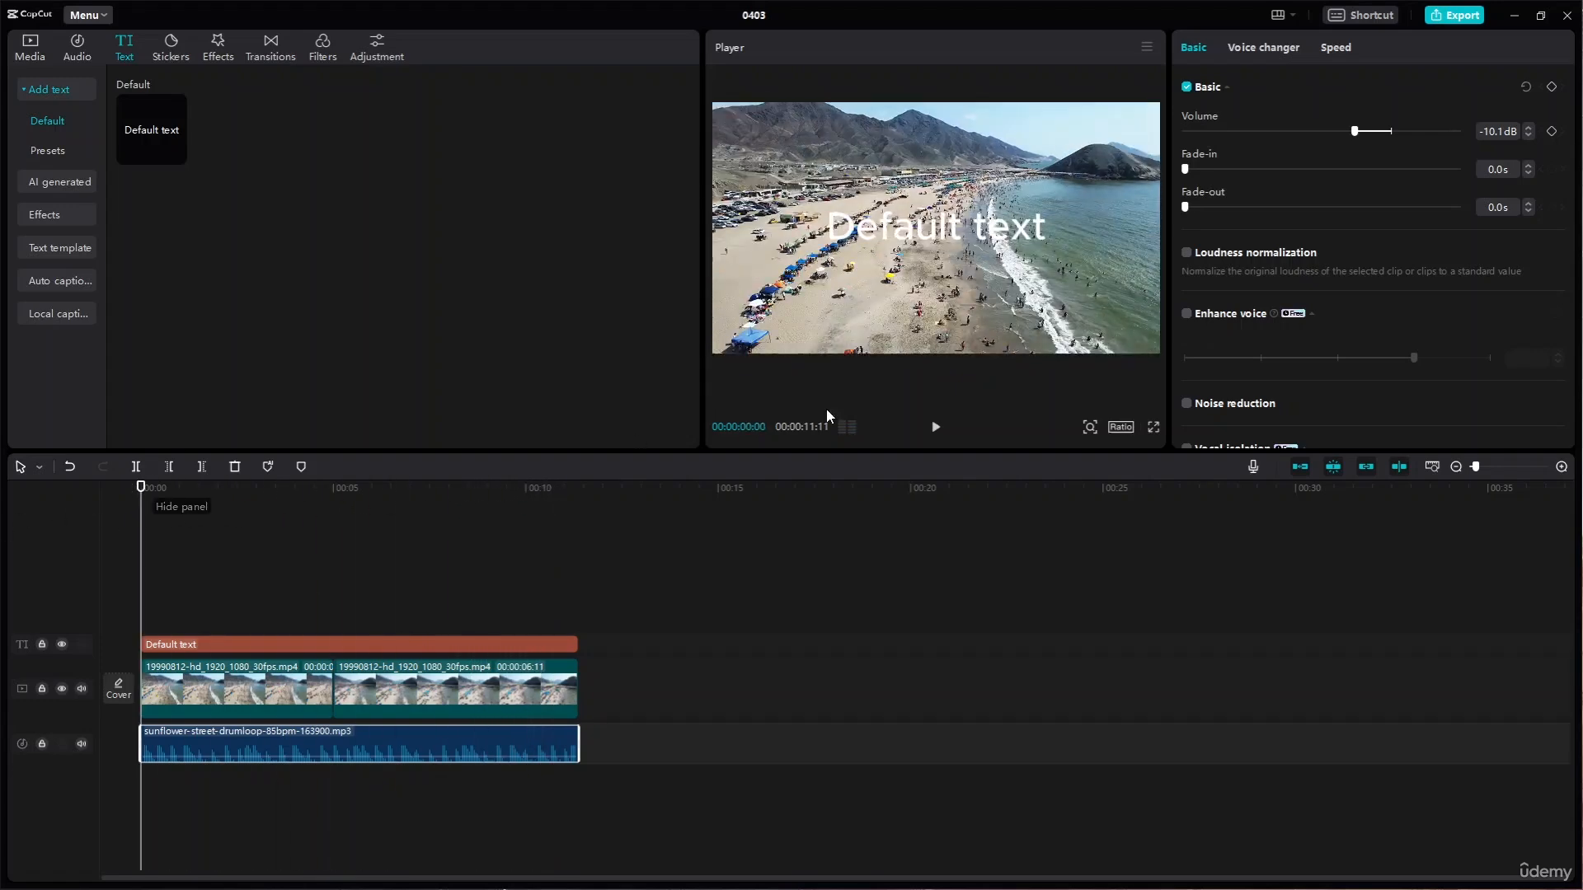
Change the overlay text to "Sunflower" and move the playhead to the cut between the two beach clips at 00:00:05:00
{"action": "left_click", "coordinate": [981, 241]}
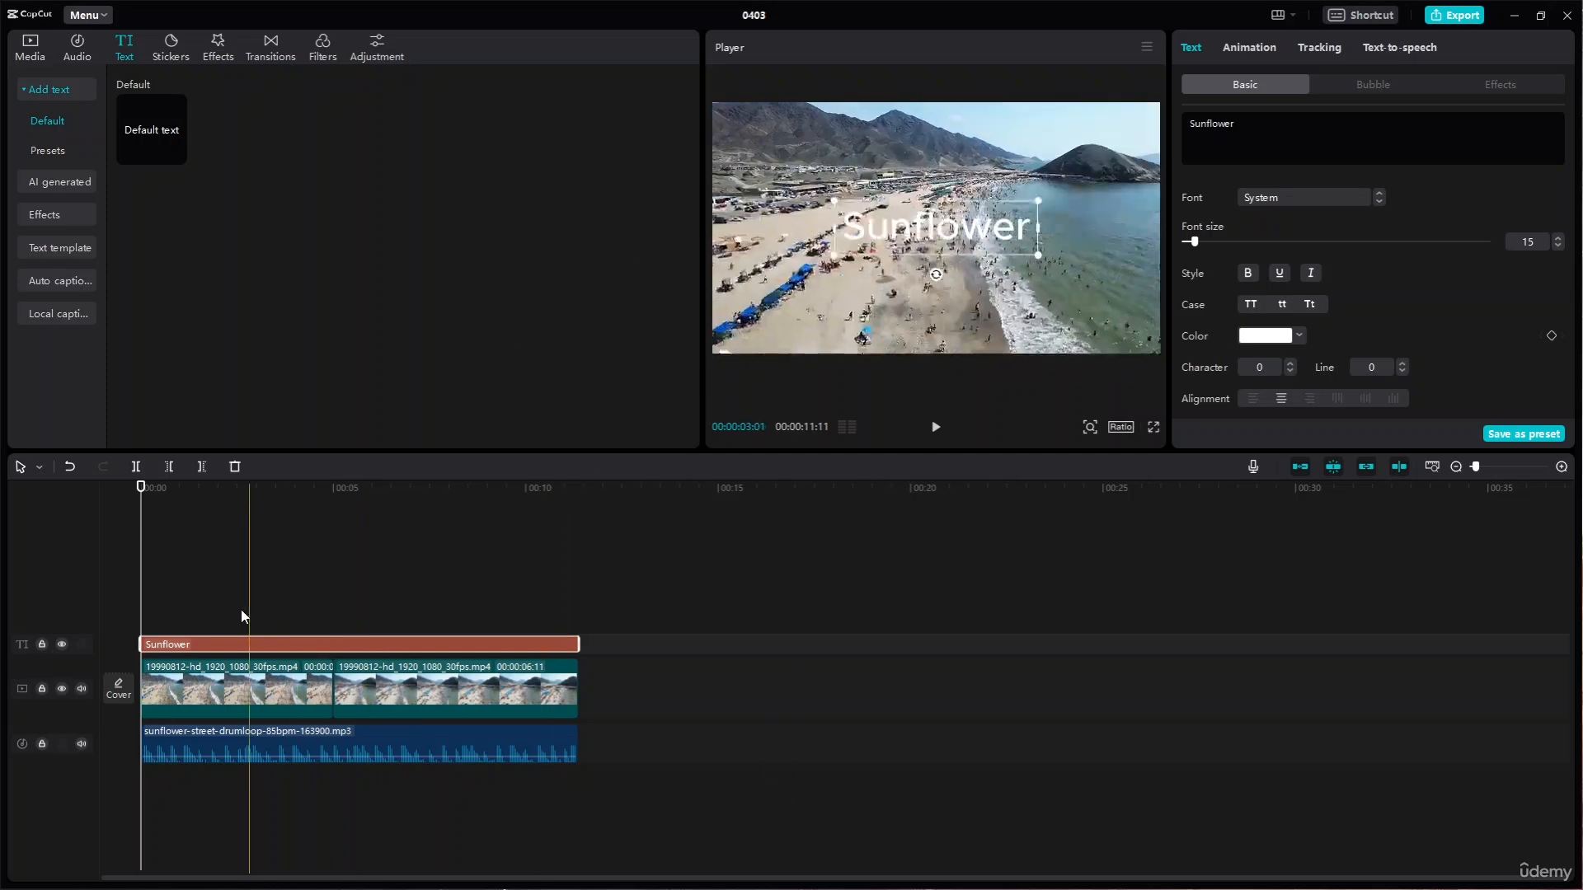
{"action": "left_click", "coordinate": [149, 489]}
{"action": "left_click_drag", "start_coordinate": [150, 489], "coordinate": [336, 494]}
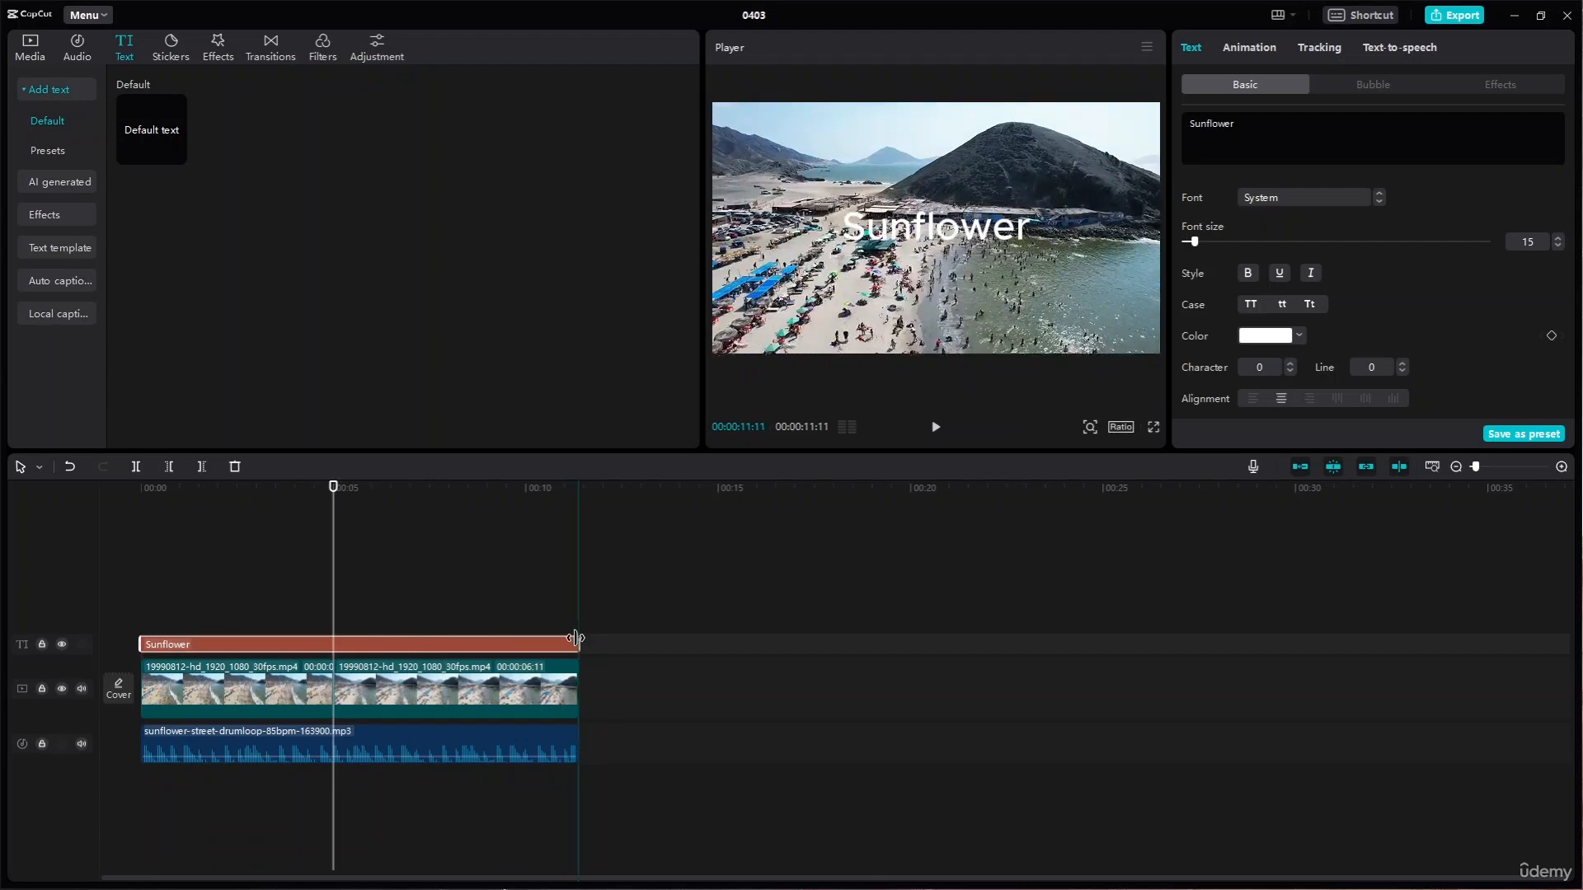
Shorten the Sunflower text clip to just past the video cut and extend it back to the end of the video
{"action": "left_click_drag", "start_coordinate": [576, 639], "coordinate": [390, 644]}
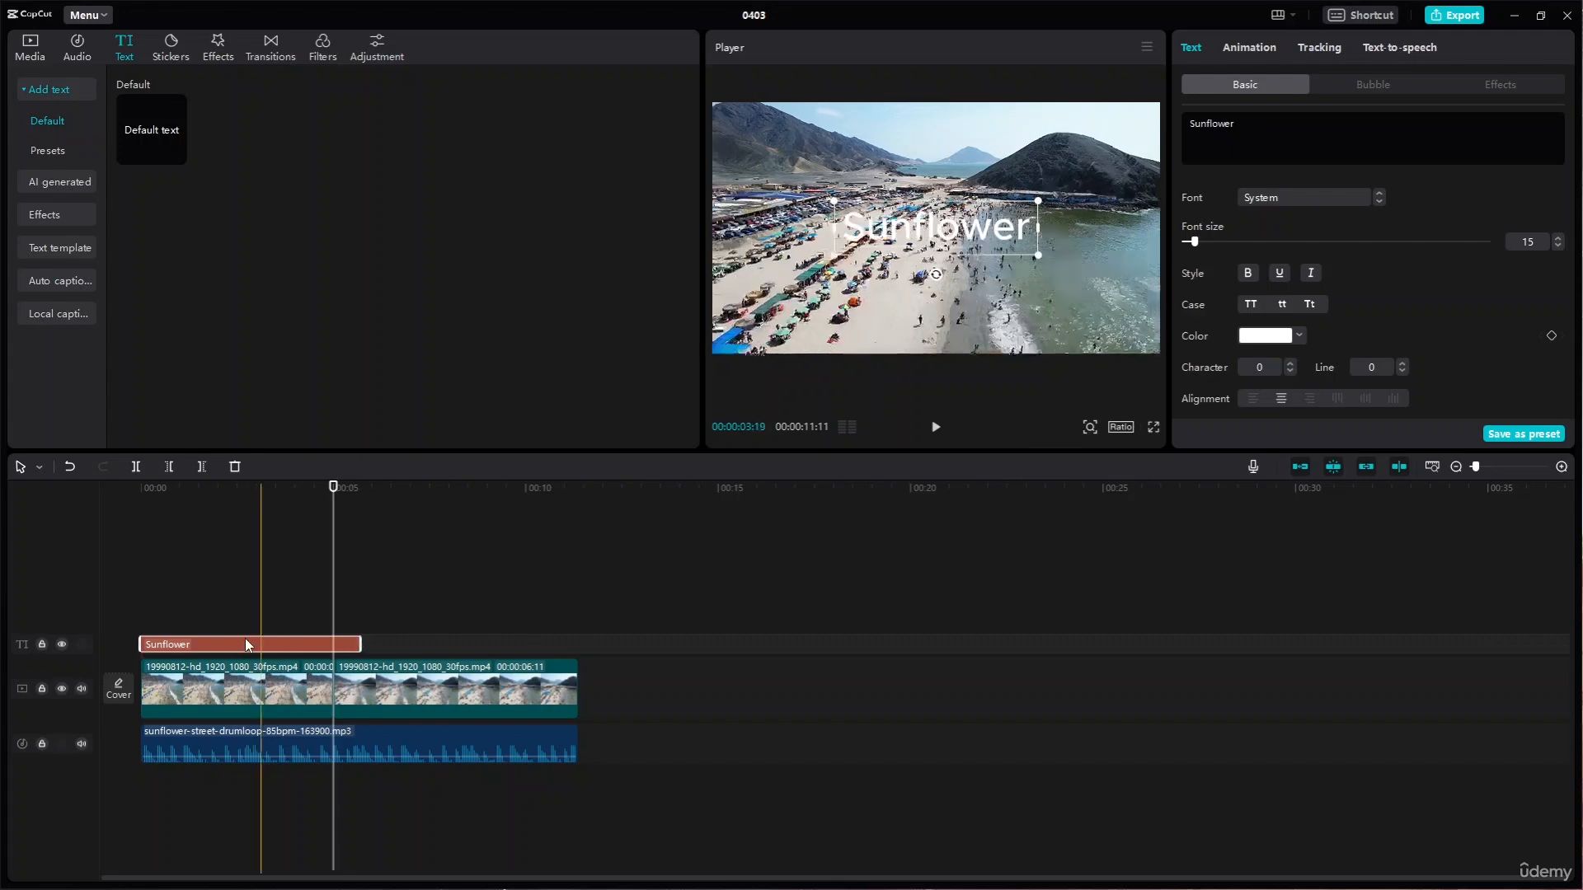
{"action": "left_click_drag", "start_coordinate": [153, 644], "coordinate": [142, 644]}
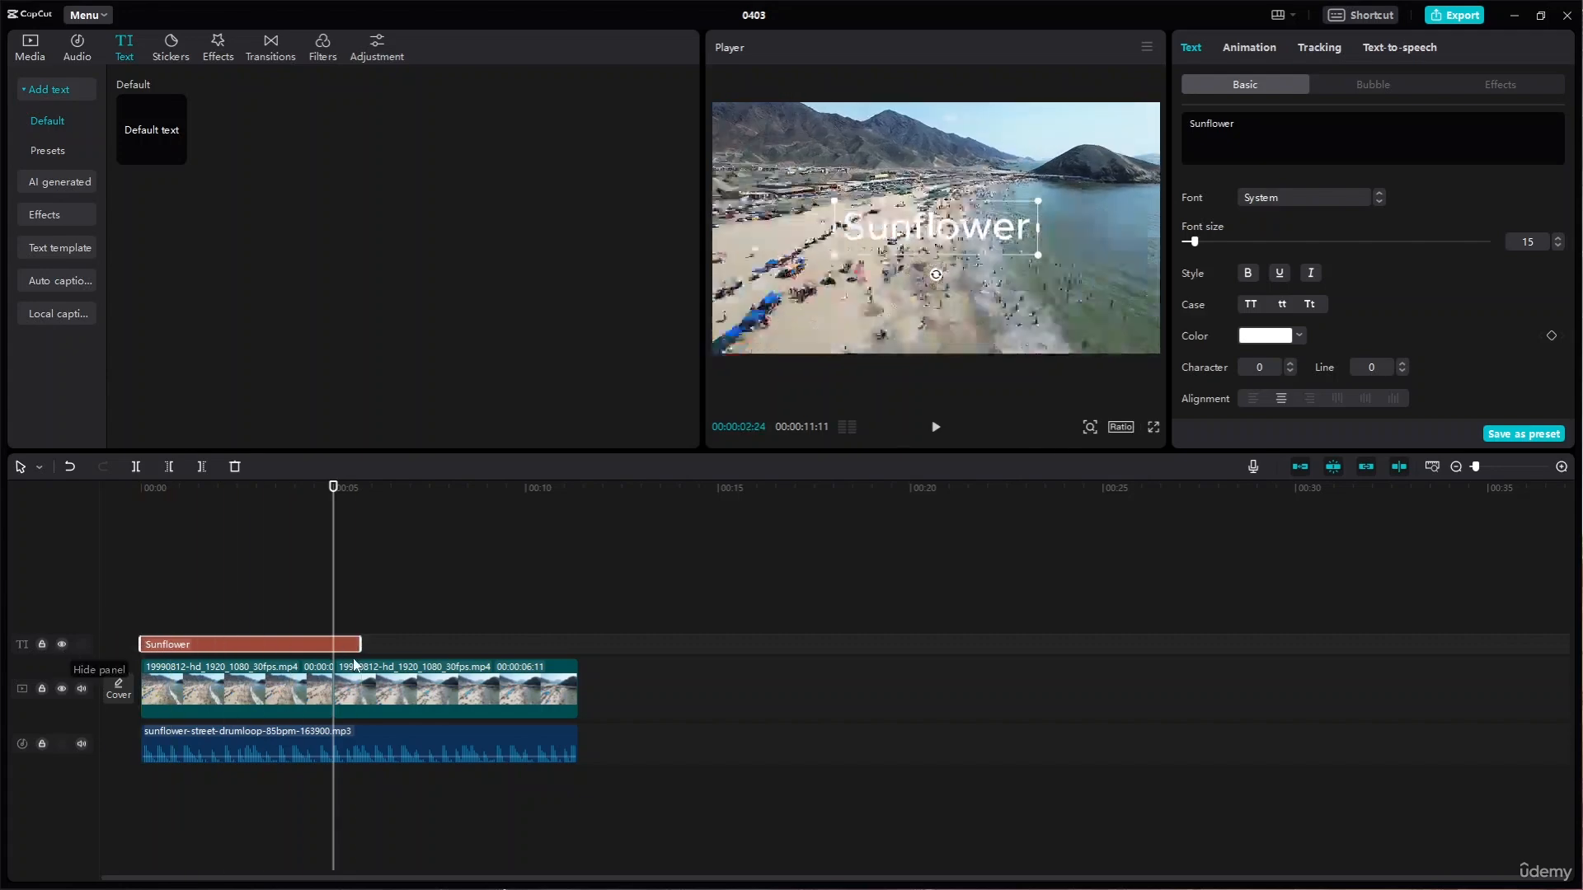
{"action": "left_click_drag", "start_coordinate": [361, 644], "coordinate": [578, 644]}
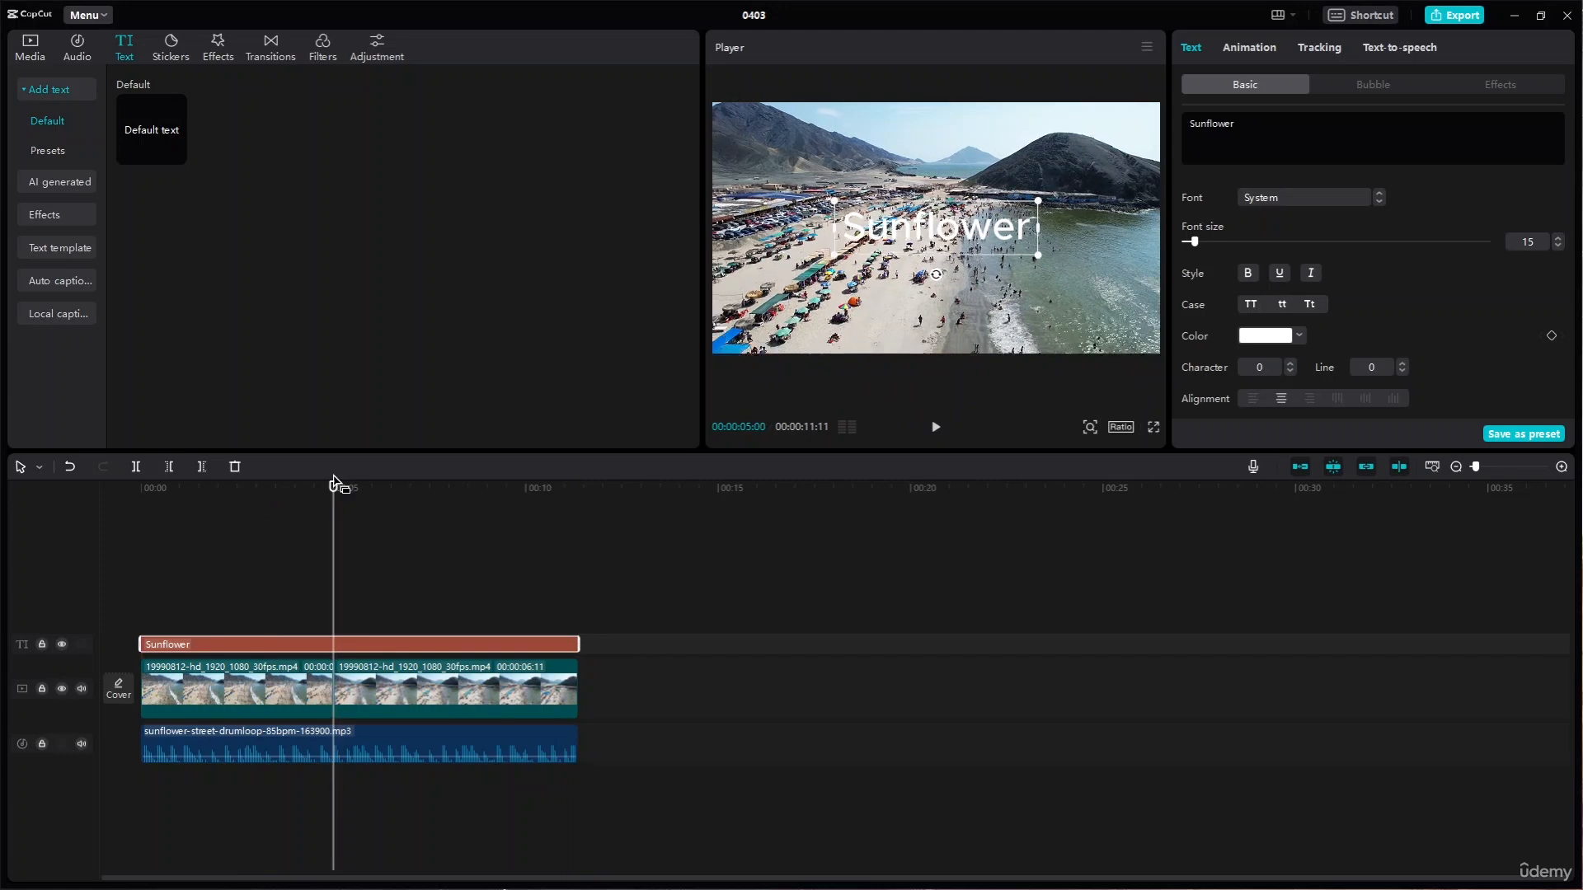
Split the Sunflower text clip at about three seconds and again at 00:00:07:09
{"action": "left_click_drag", "start_coordinate": [333, 489], "coordinate": [259, 489]}
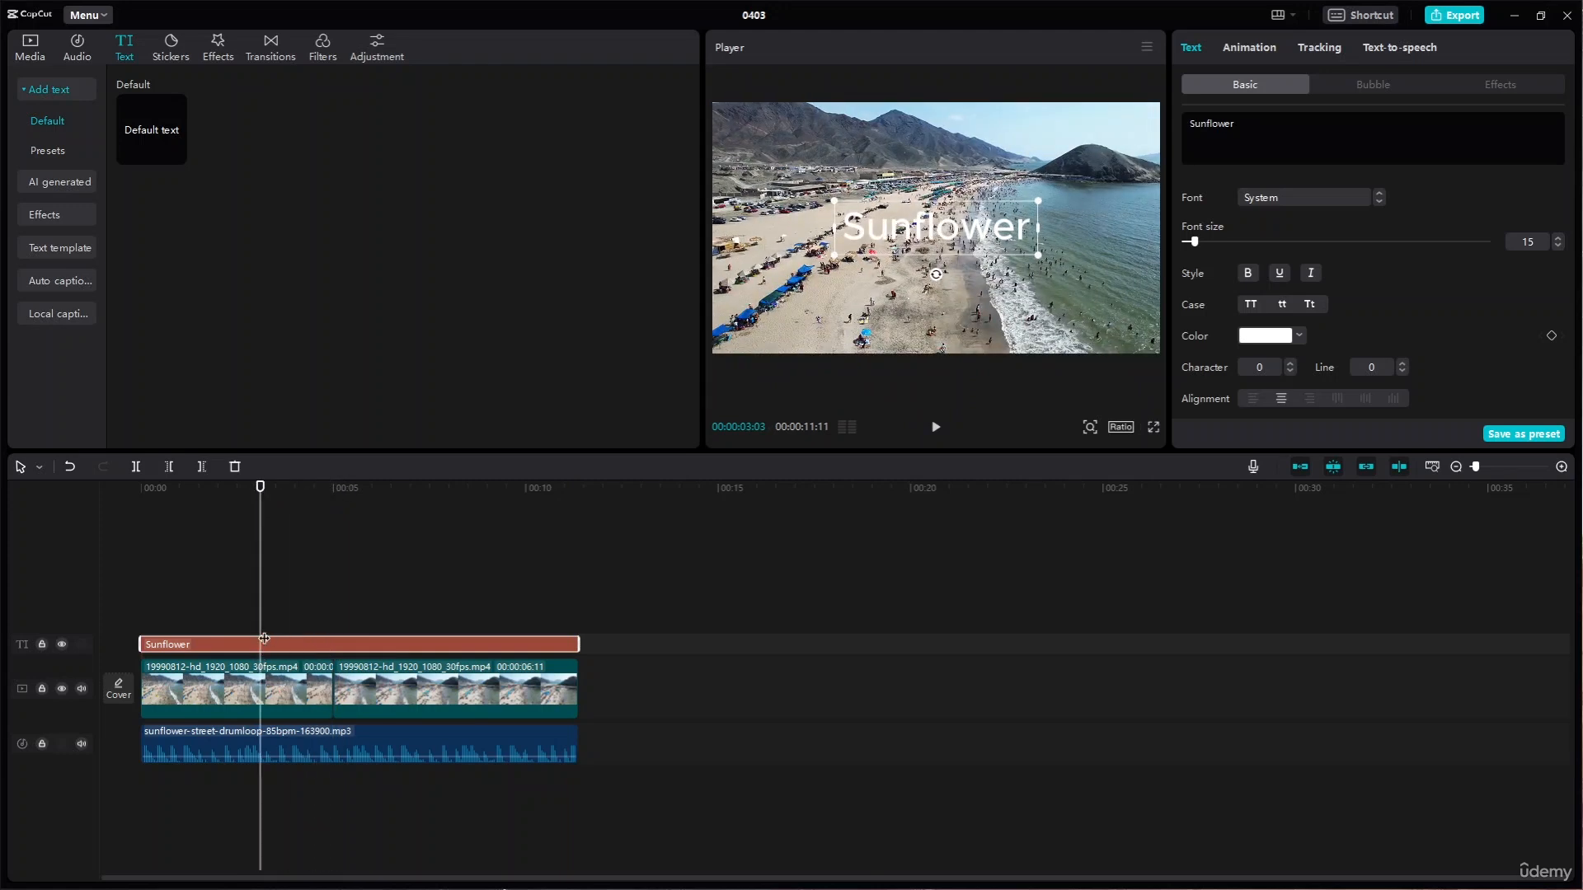
{"action": "key", "text": "ctrl+b"}
{"action": "left_click_drag", "start_coordinate": [260, 489], "coordinate": [365, 489]}
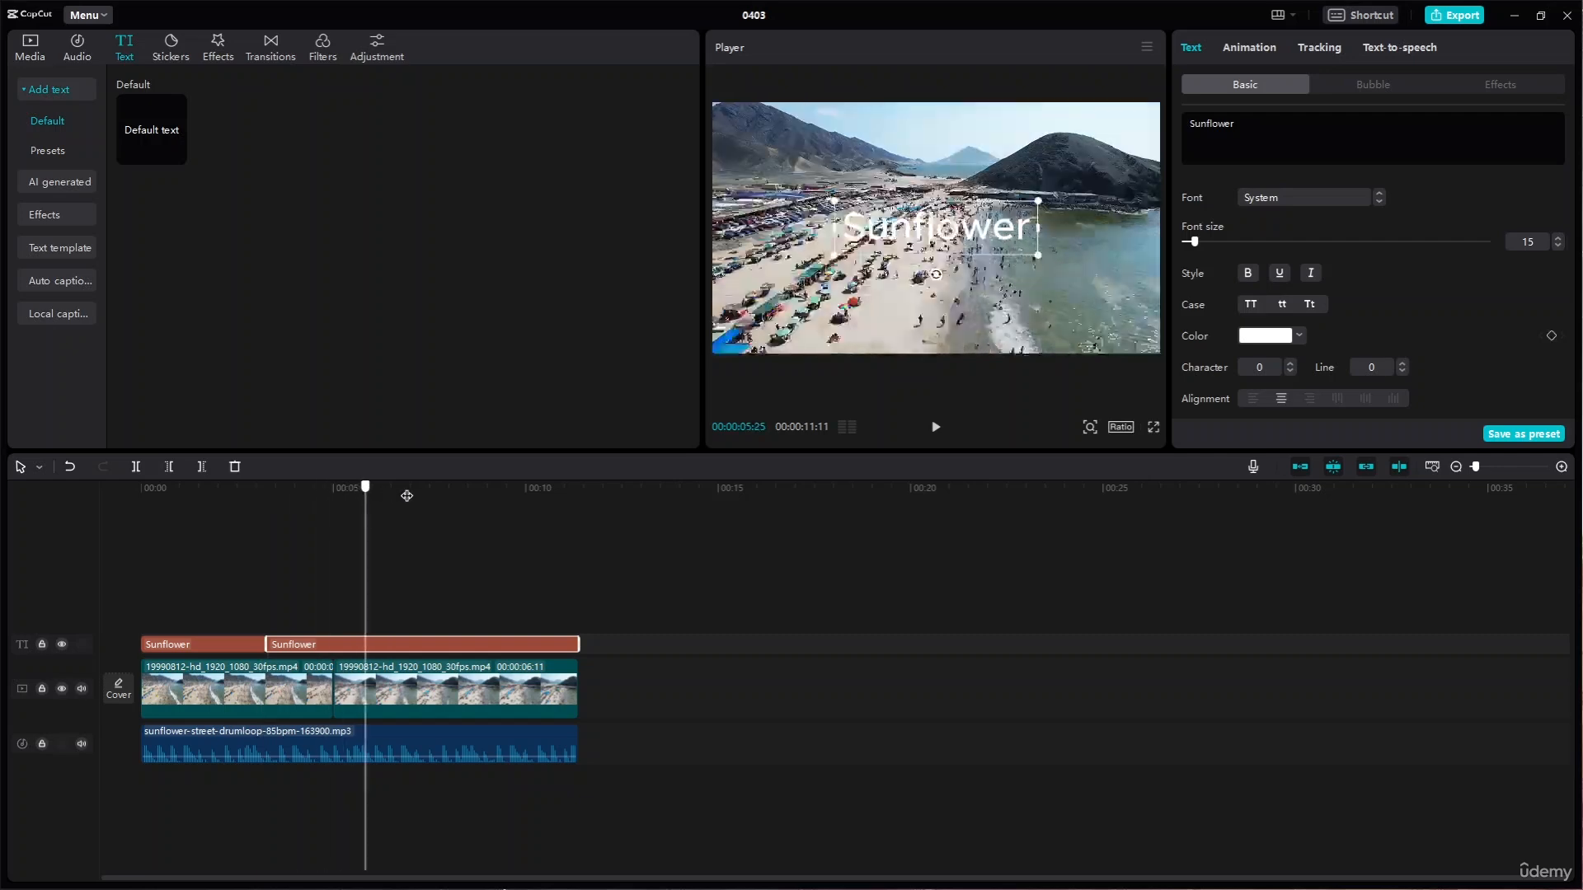
{"action": "left_click", "coordinate": [422, 489]}
{"action": "key", "text": "ctrl+b"}
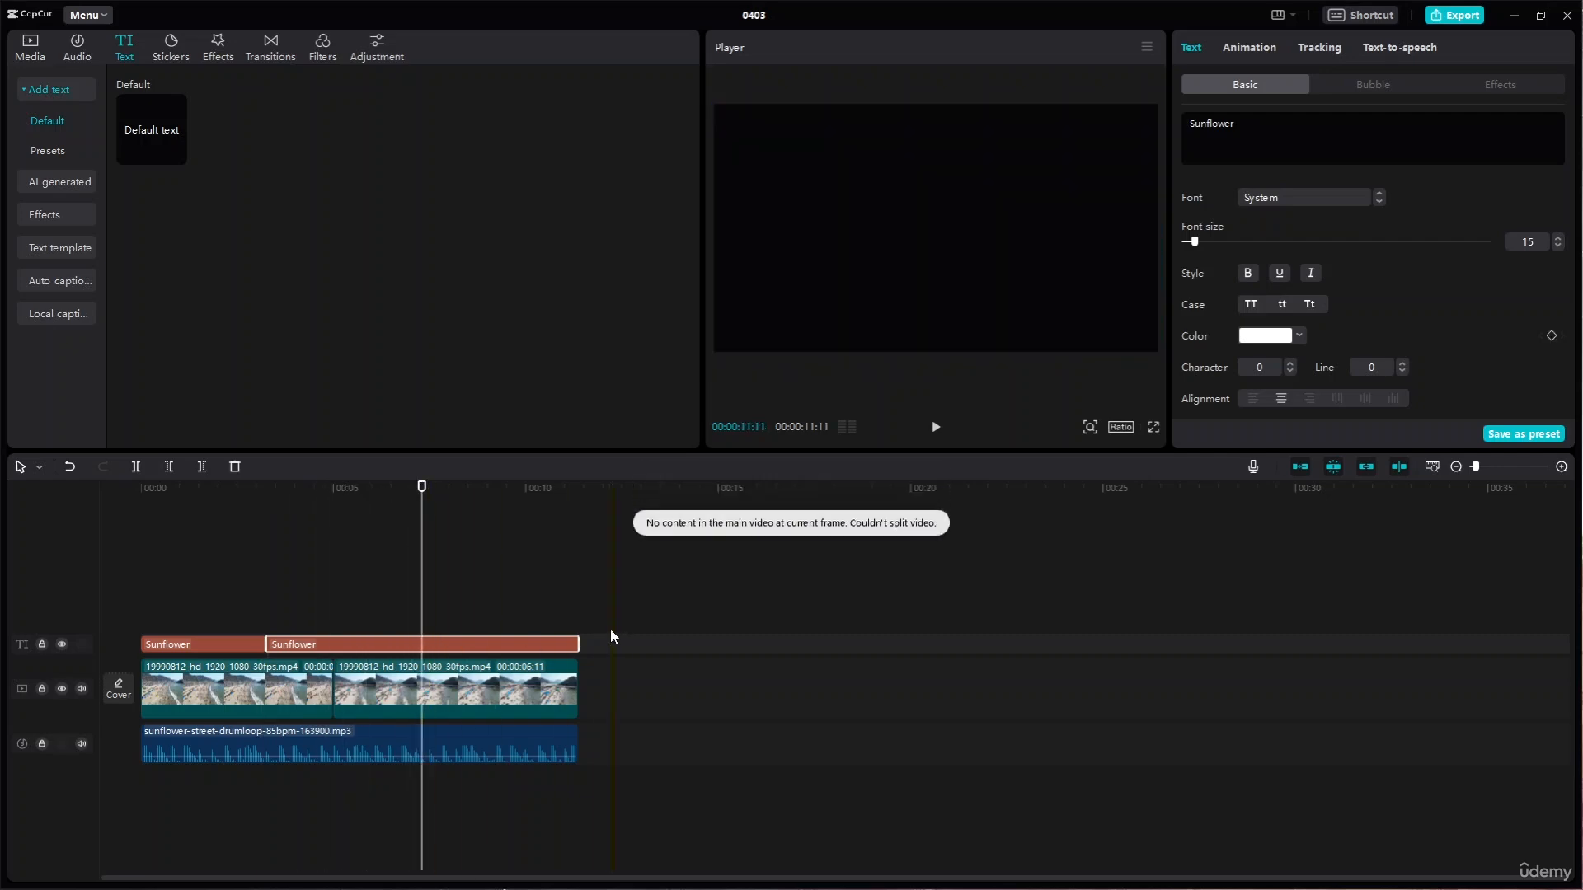
{"action": "key", "text": "ctrl+b"}
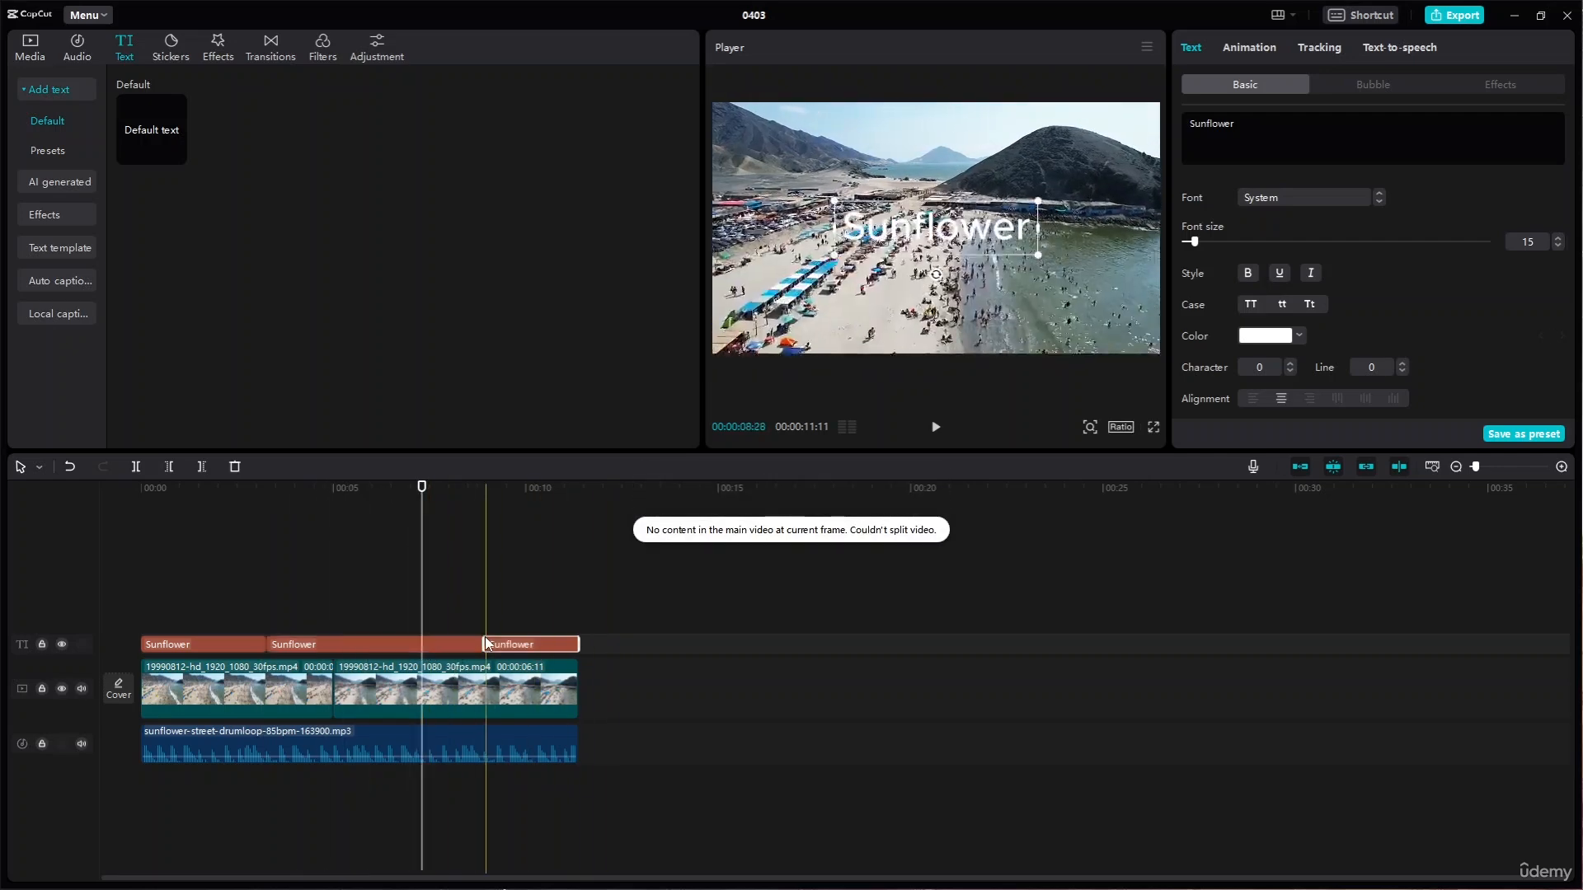
{"action": "key", "text": "ctrl+z"}
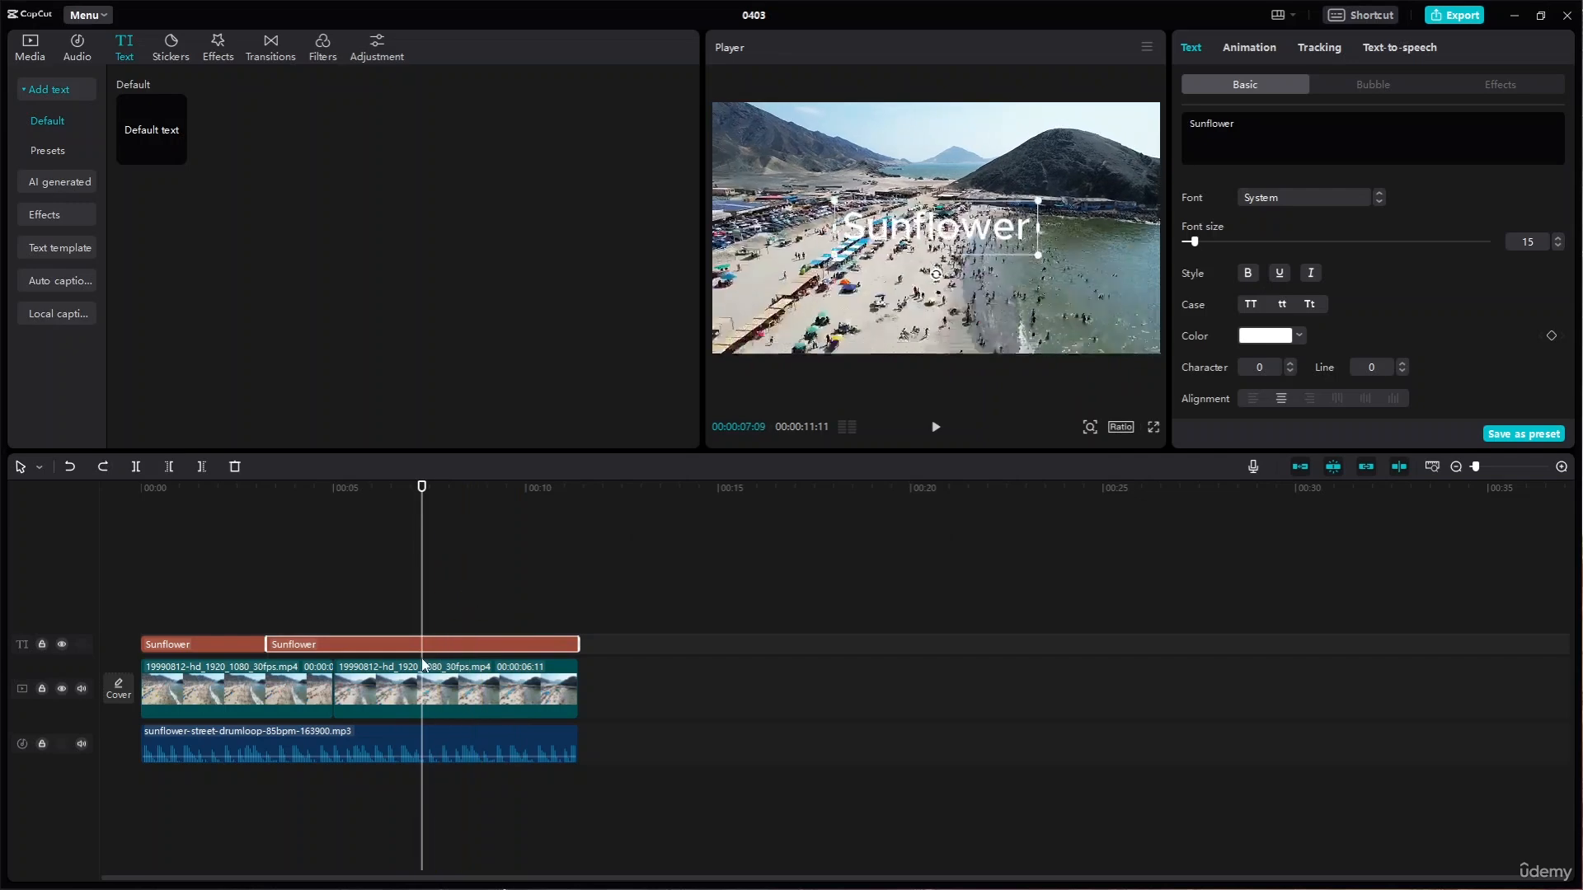
{"action": "key", "text": "ctrl+b"}
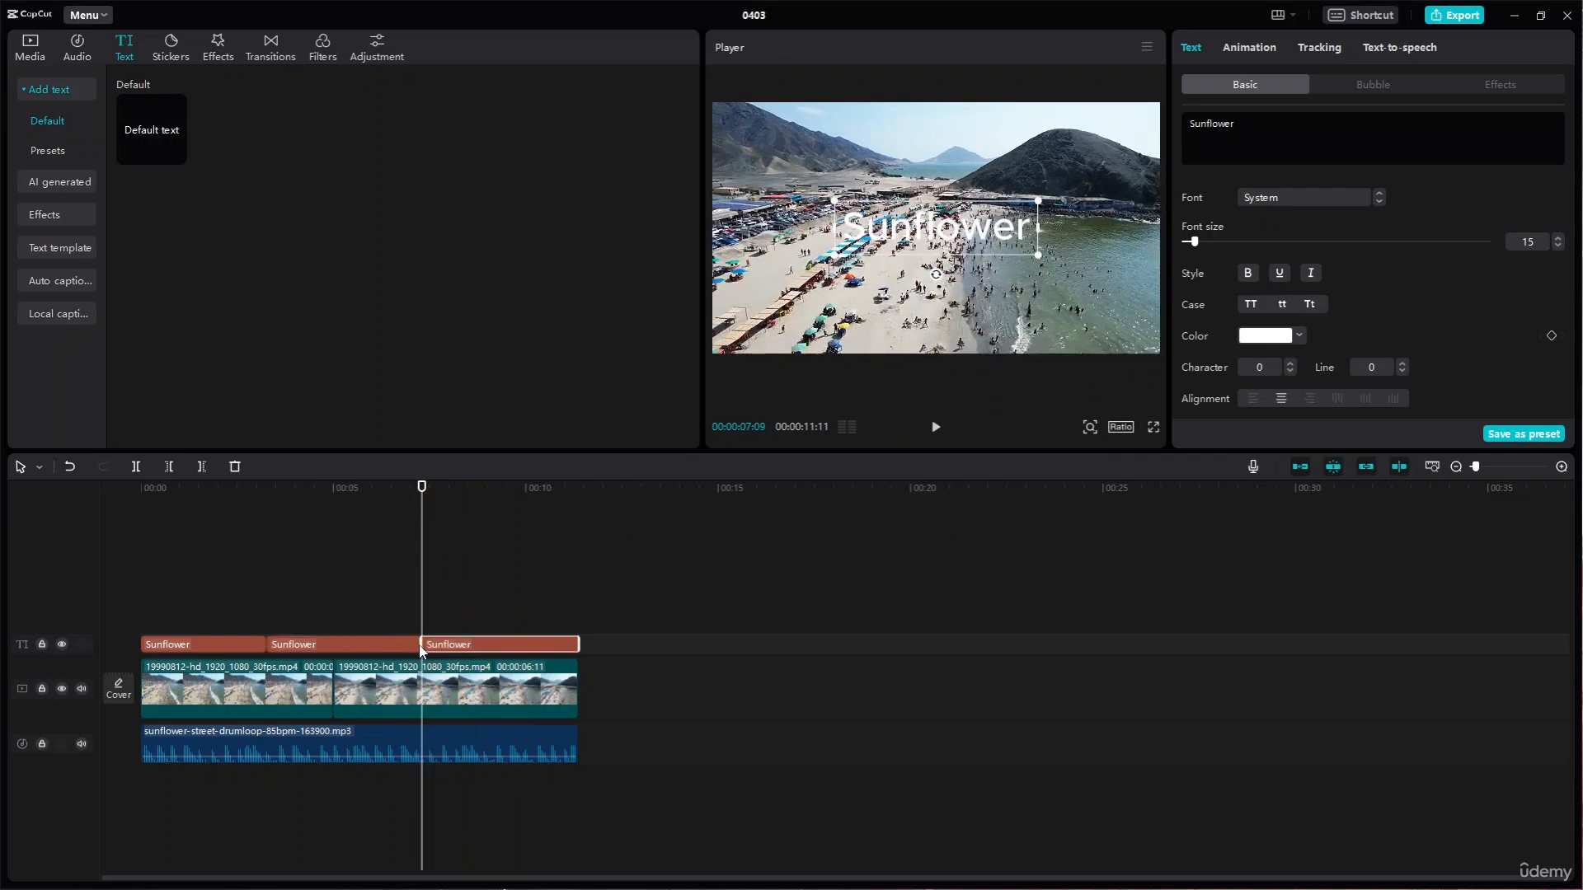
Delete the middle section of the Sunflower text, and undo the deletion and both text splits
{"action": "left_click", "coordinate": [372, 645]}
{"action": "key", "text": "Delete"}
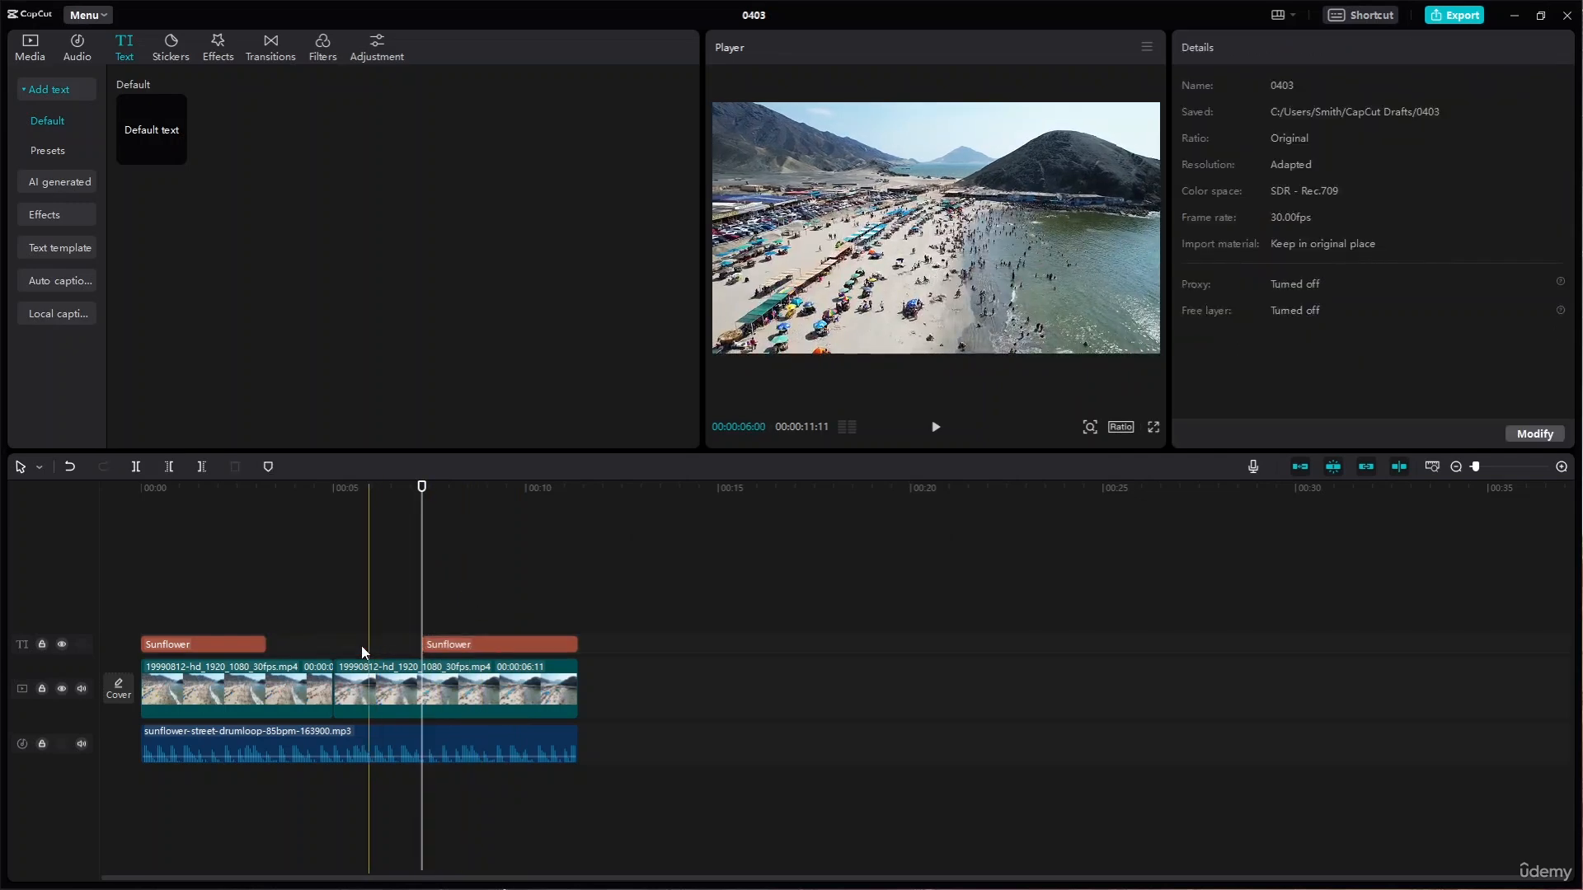
{"action": "key", "text": "ctrl+z"}
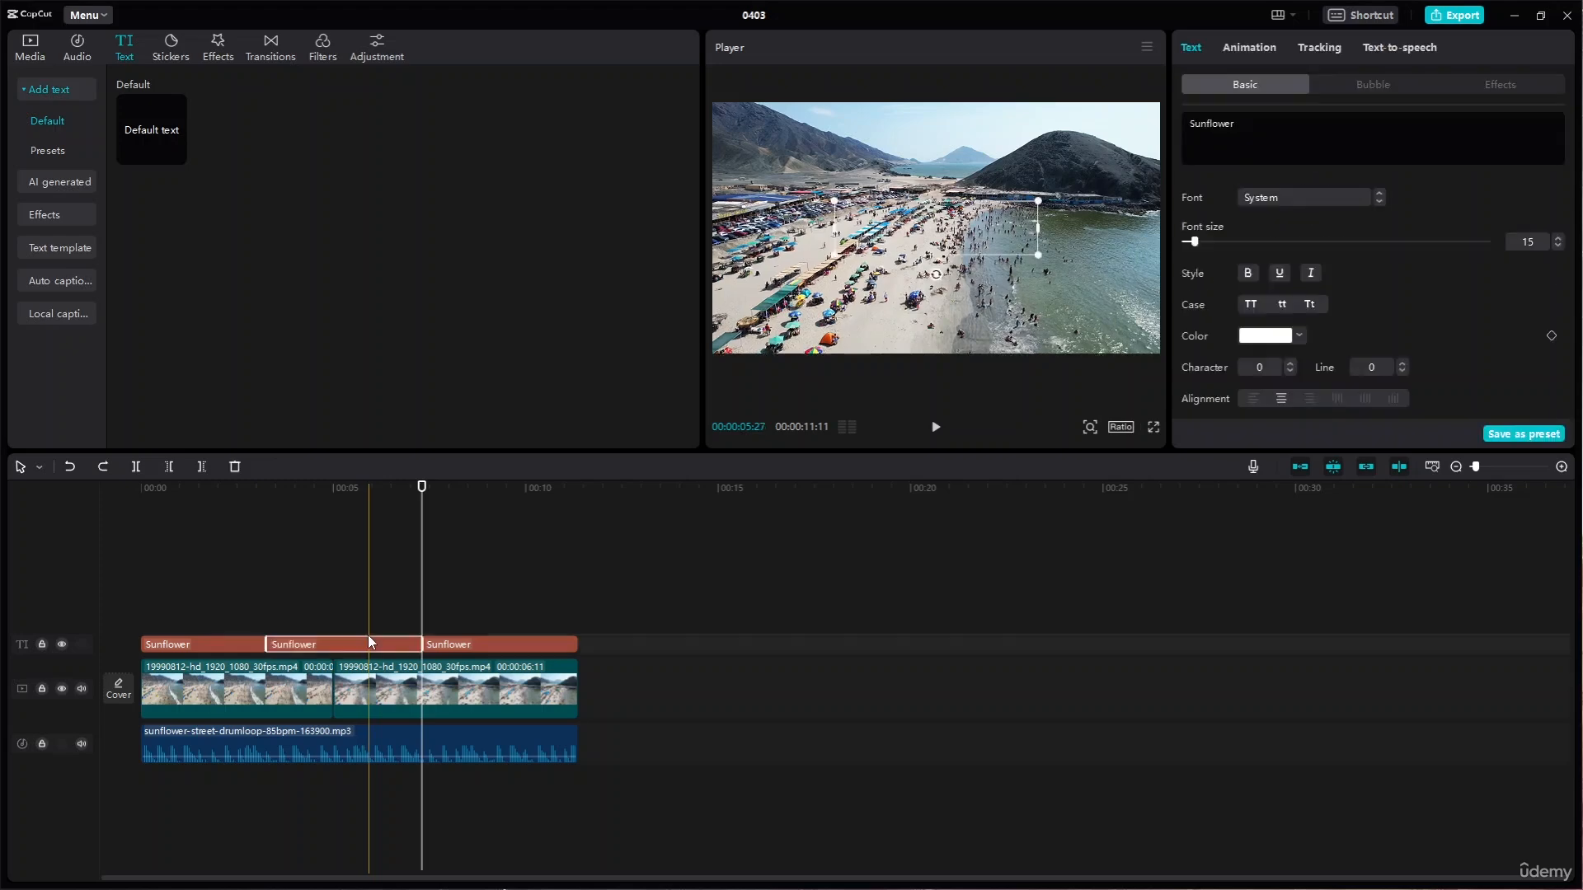
{"action": "key", "text": "ctrl+z"}
{"action": "key", "text": "ctrl+z"}
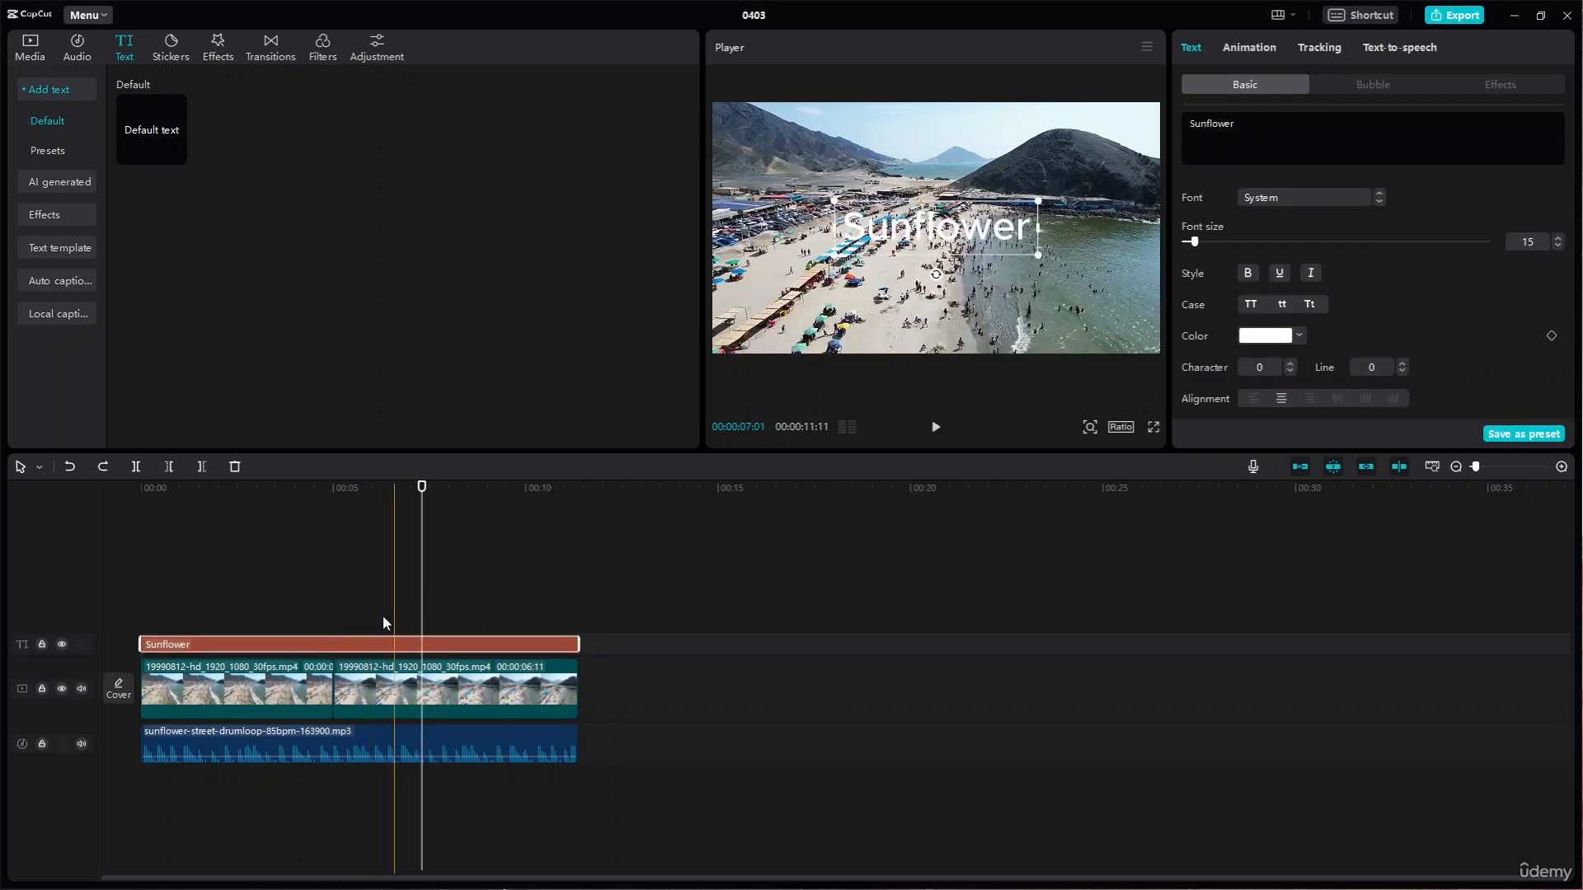
Shorten the Sunflower text clip to just over one second and stretch it back out to the end of the video
{"action": "left_click", "coordinate": [412, 491]}
{"action": "left_click", "coordinate": [264, 493]}
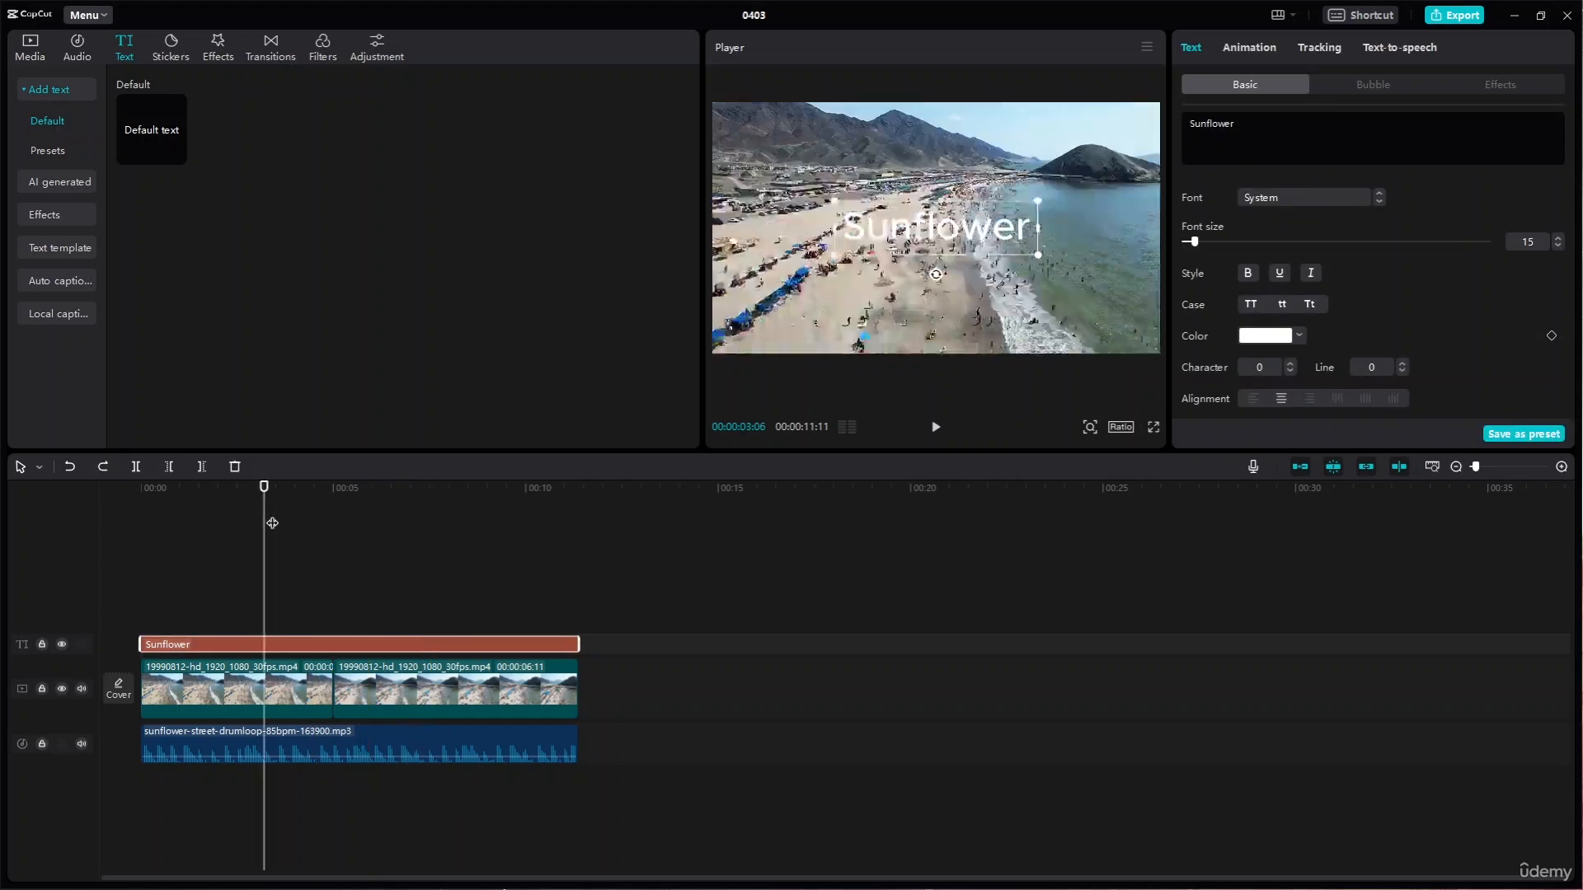
{"action": "left_click", "coordinate": [399, 633]}
{"action": "left_click", "coordinate": [553, 647]}
{"action": "left_click_drag", "start_coordinate": [578, 646], "coordinate": [184, 657]}
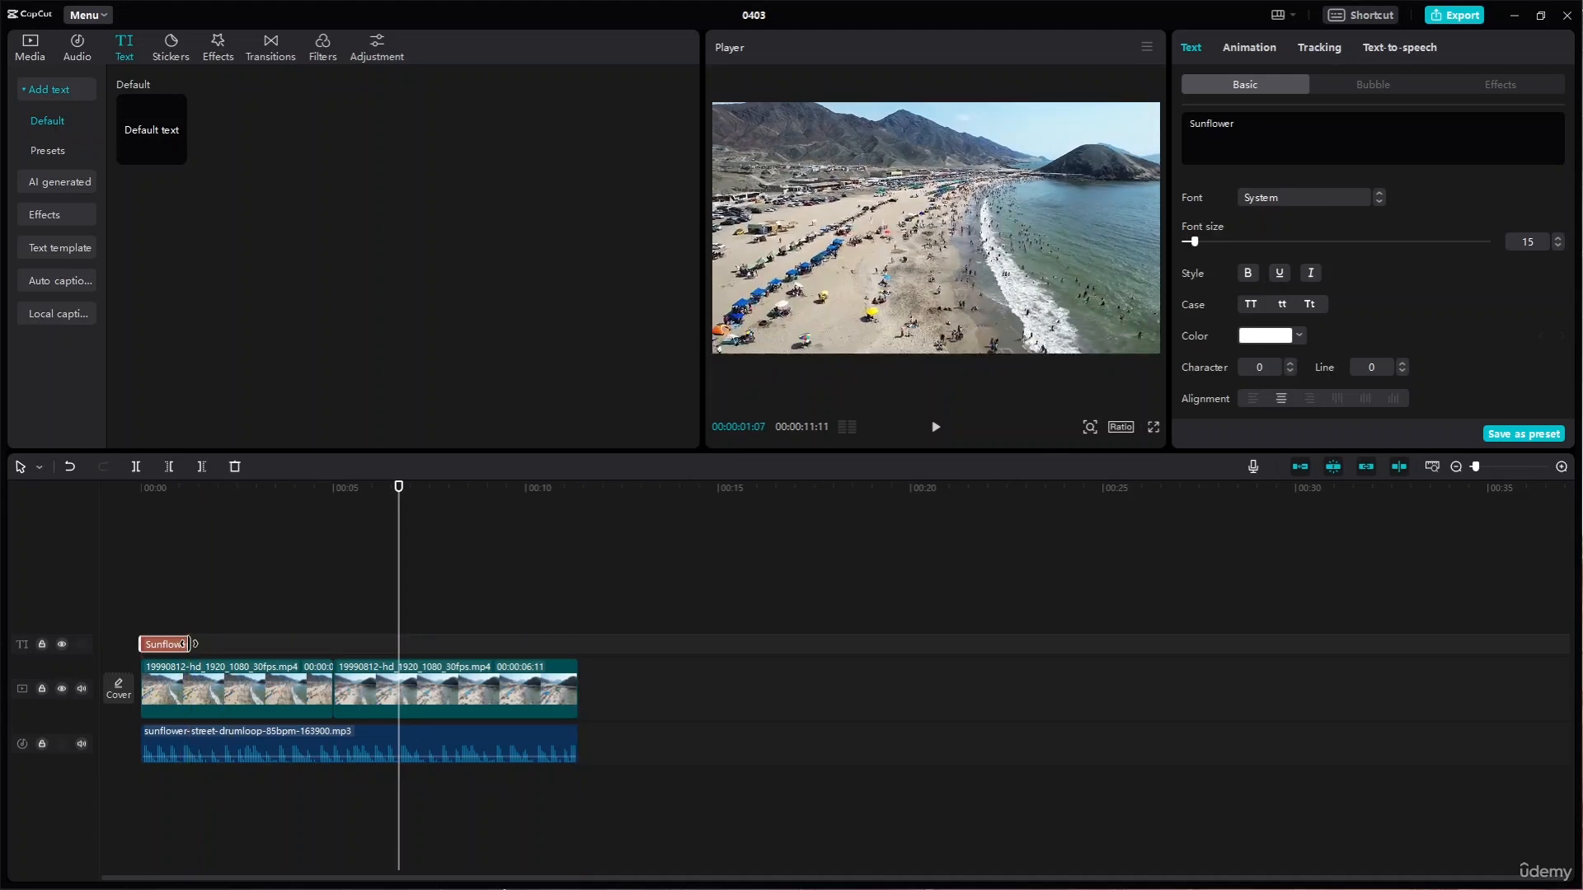
{"action": "left_click_drag", "start_coordinate": [186, 644], "coordinate": [577, 651]}
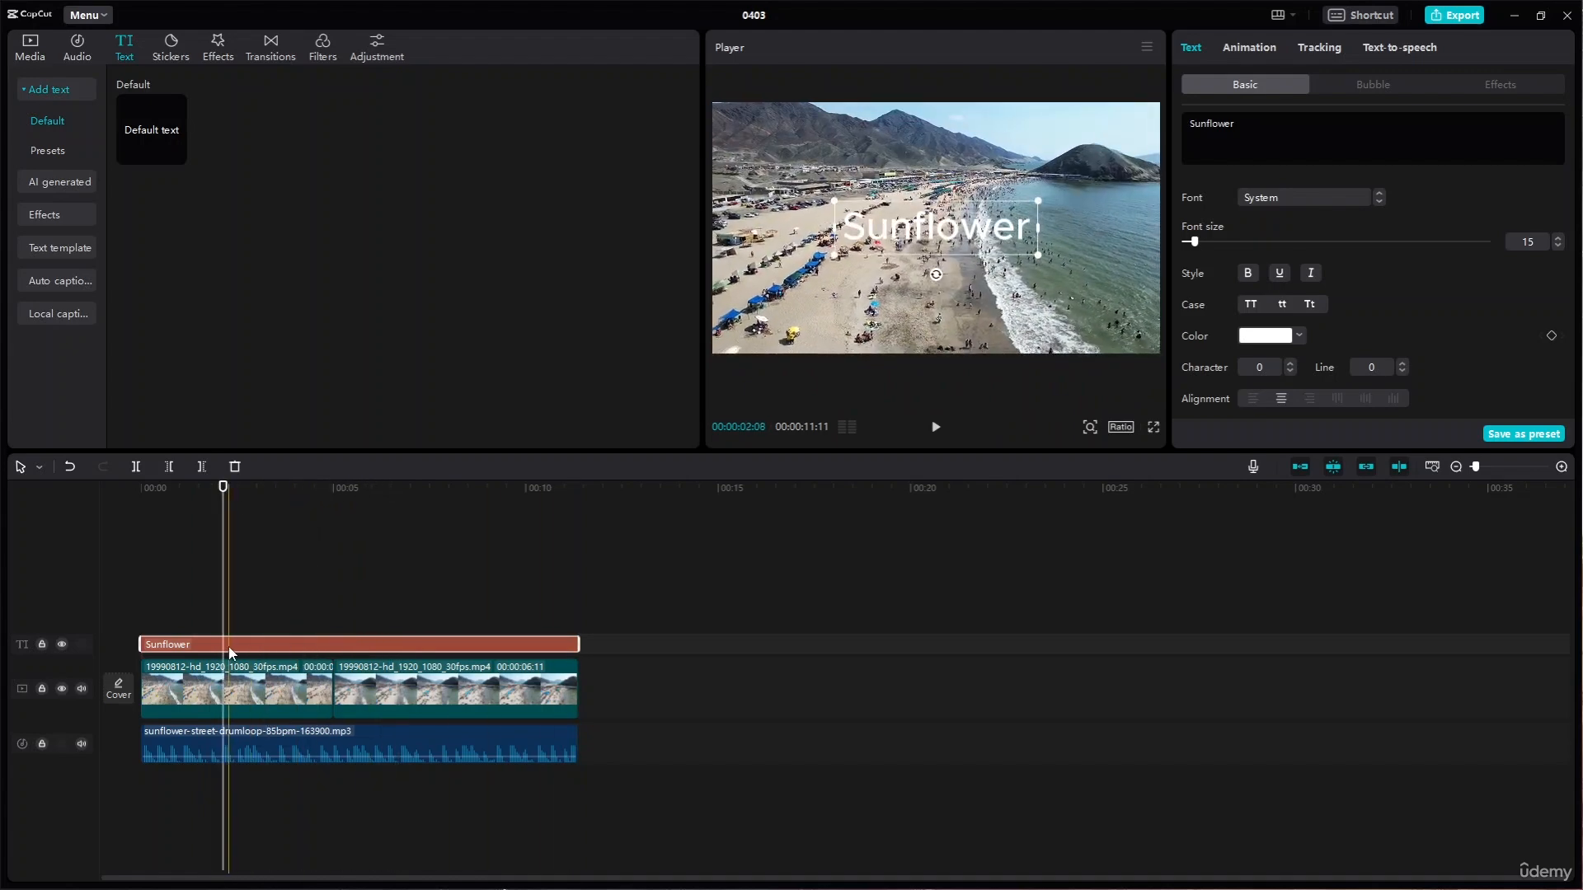
Split the Sunflower text clip into four sections, at about two seconds, 00:00:05:14 and 00:00:09:00
{"action": "key", "text": "ctrl+b"}
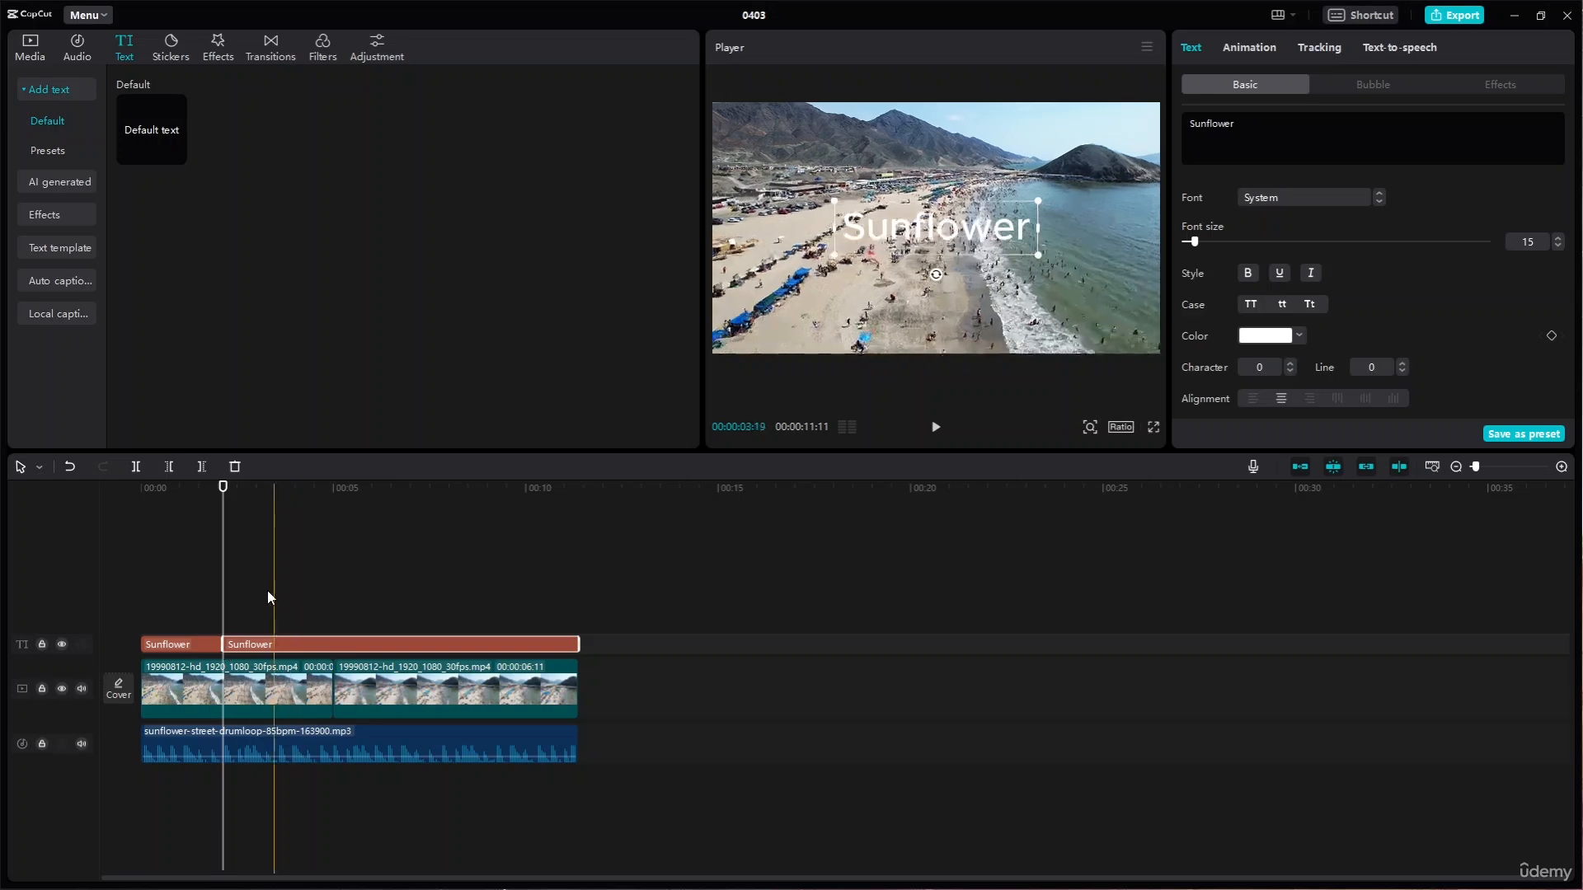
{"action": "left_click_drag", "start_coordinate": [224, 486], "coordinate": [487, 490]}
{"action": "left_click", "coordinate": [136, 467]}
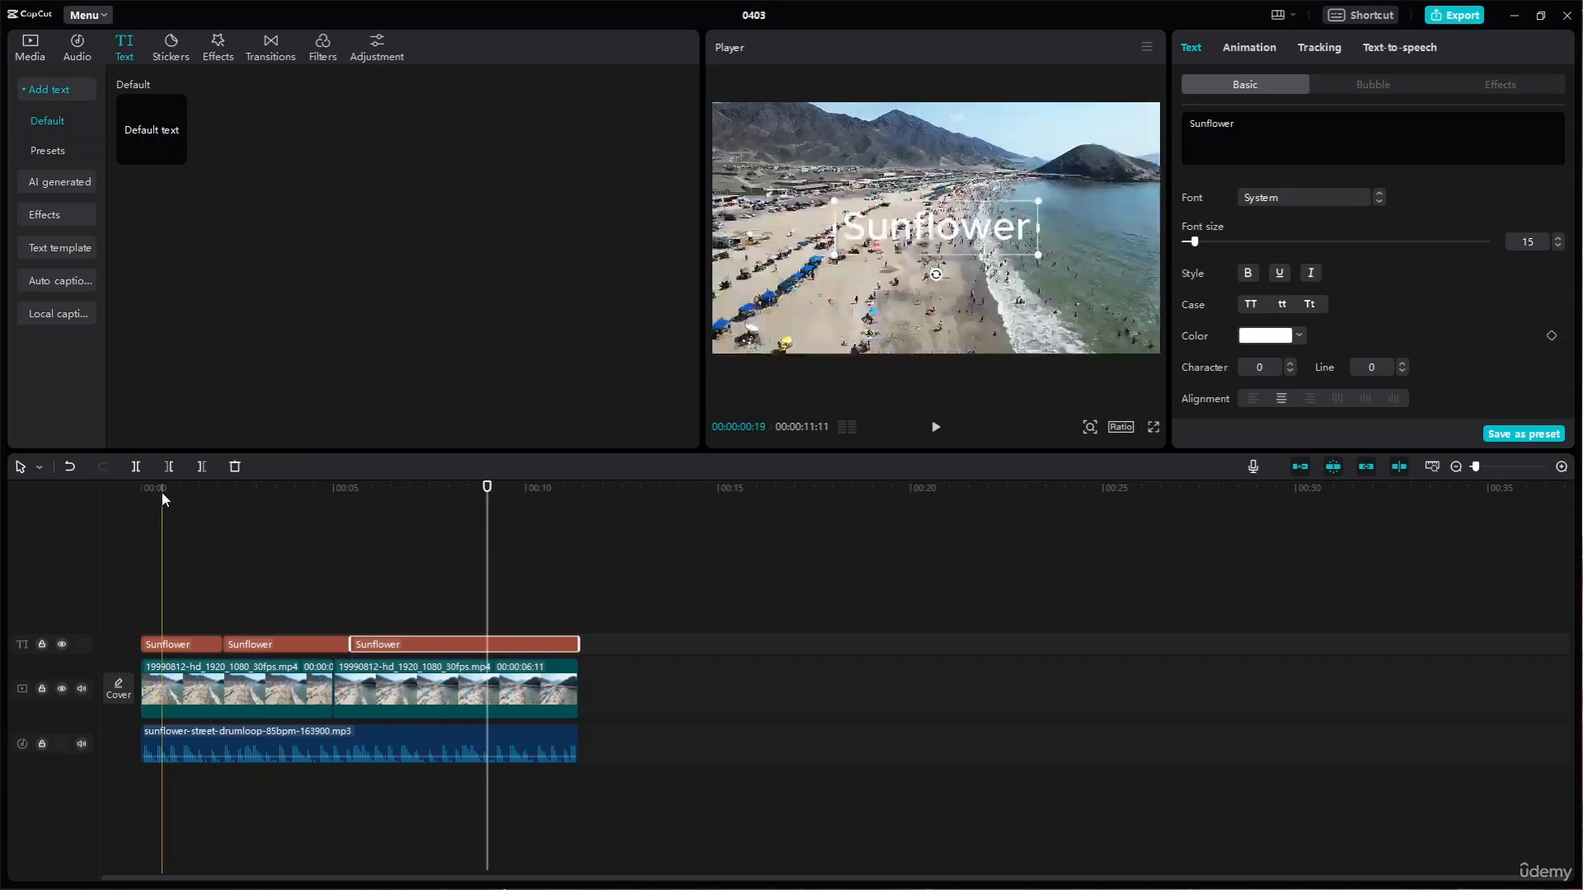
{"action": "left_click", "coordinate": [136, 468]}
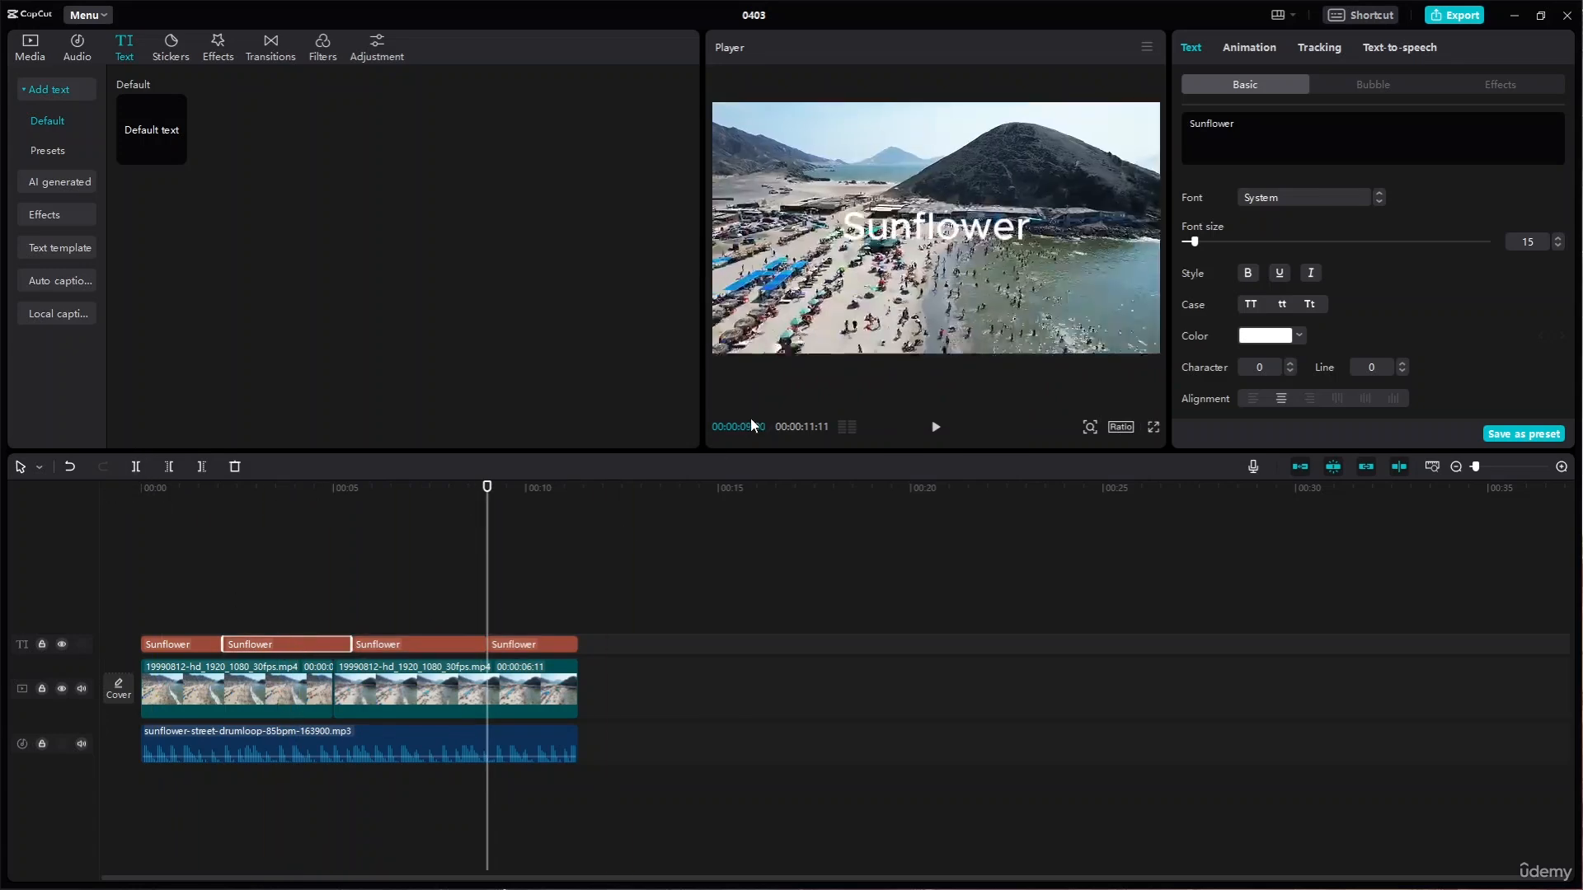
Change the overlay text of the last section to "Tulip"
{"action": "double_click", "coordinate": [952, 240]}
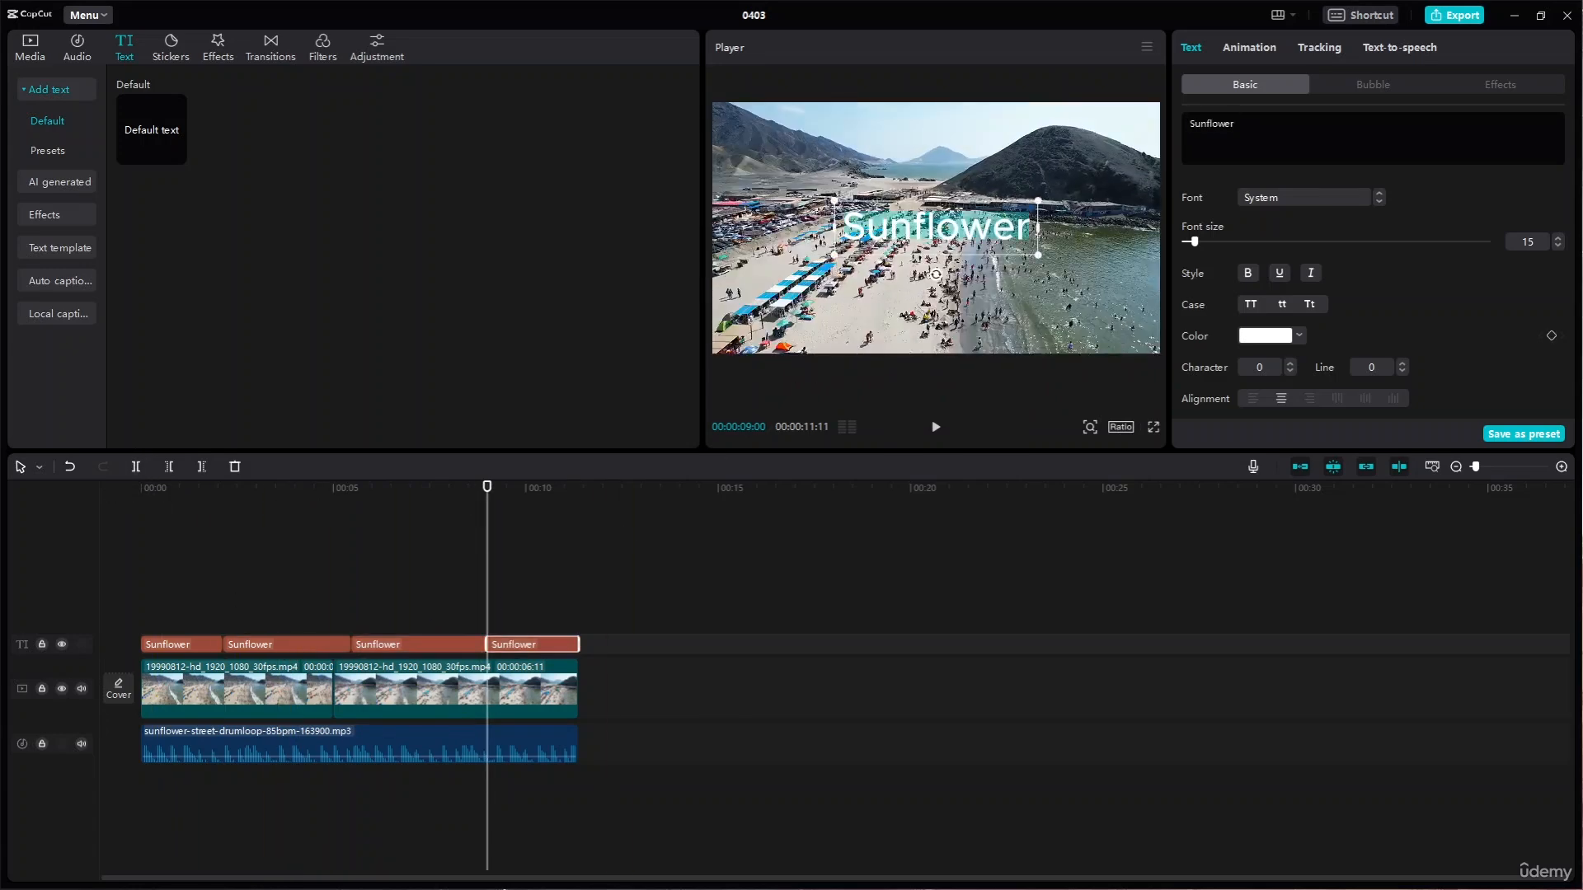
{"action": "type", "text": "Tulip"}
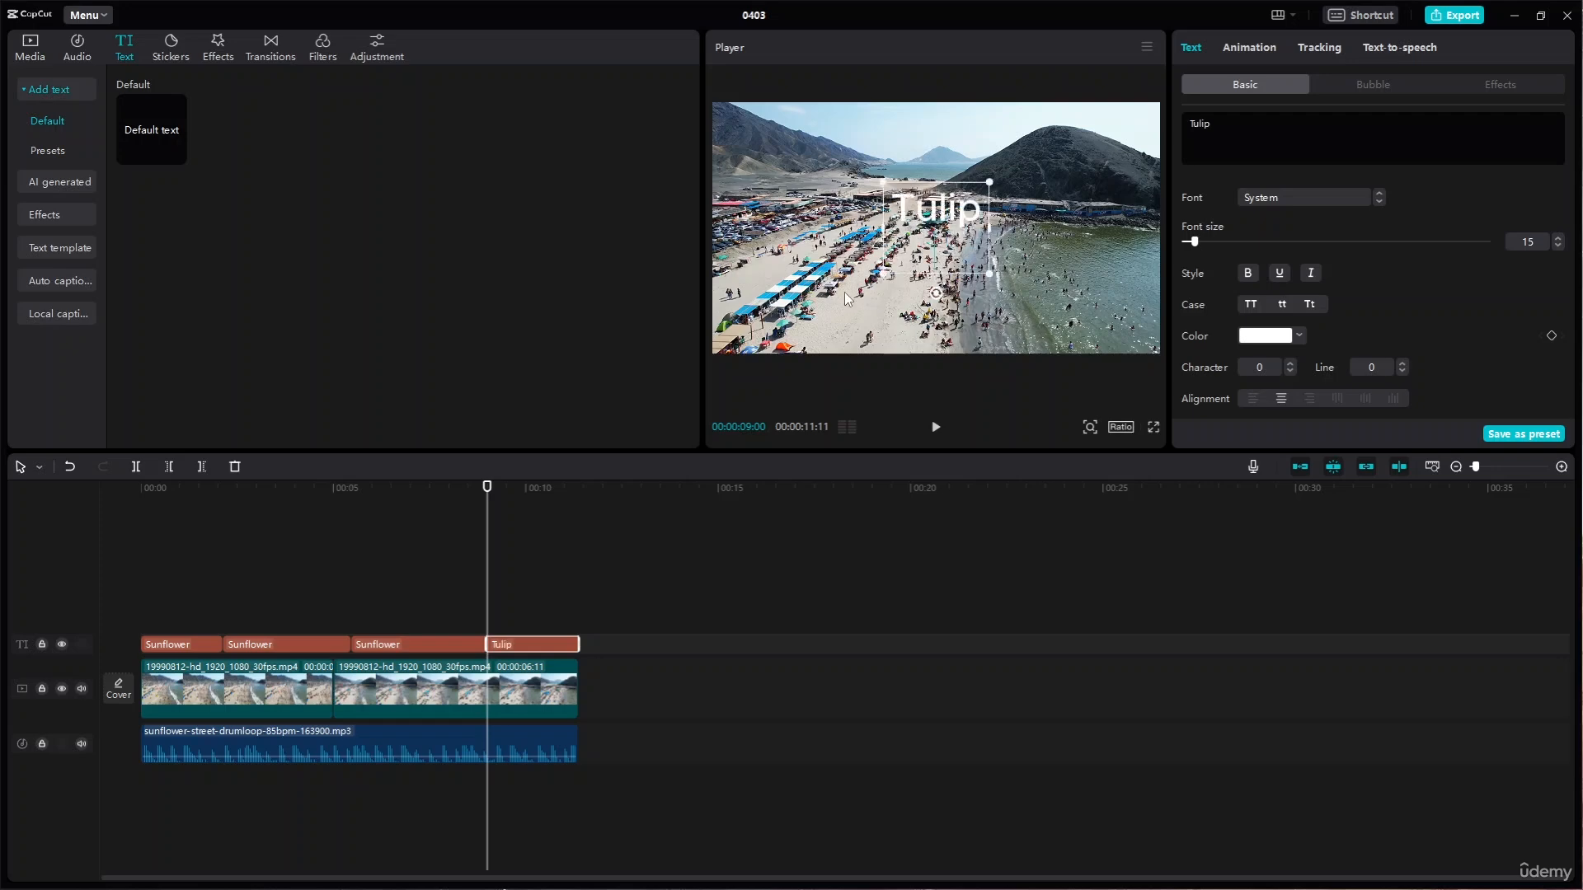
{"action": "left_click", "coordinate": [424, 642]}
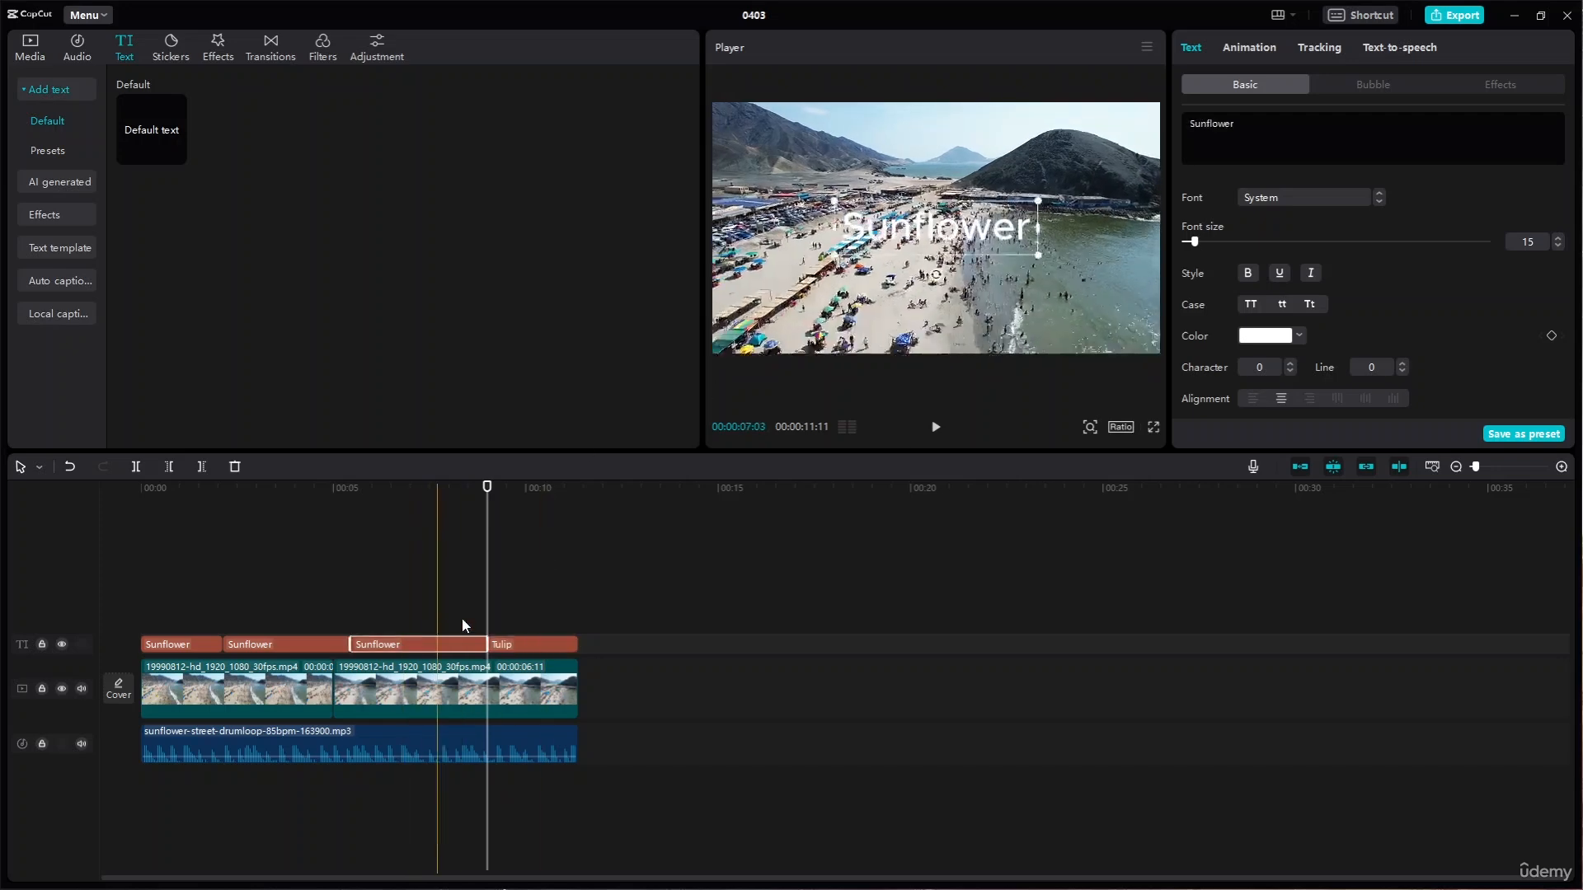
{"action": "left_click", "coordinate": [926, 225]}
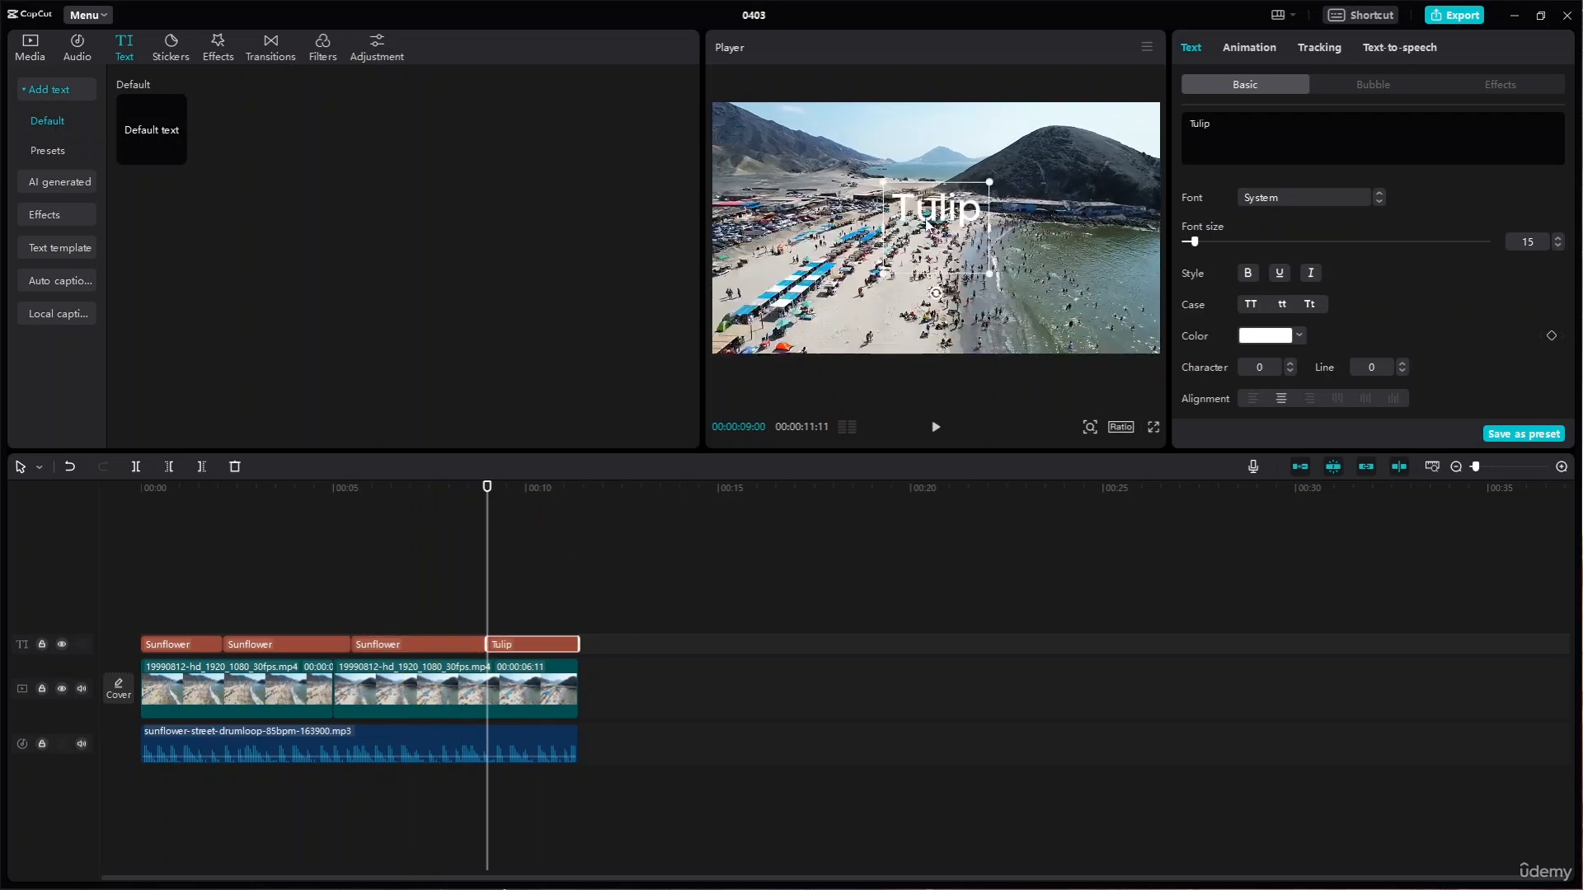
{"action": "left_click", "coordinate": [417, 644]}
{"action": "left_click", "coordinate": [534, 649]}
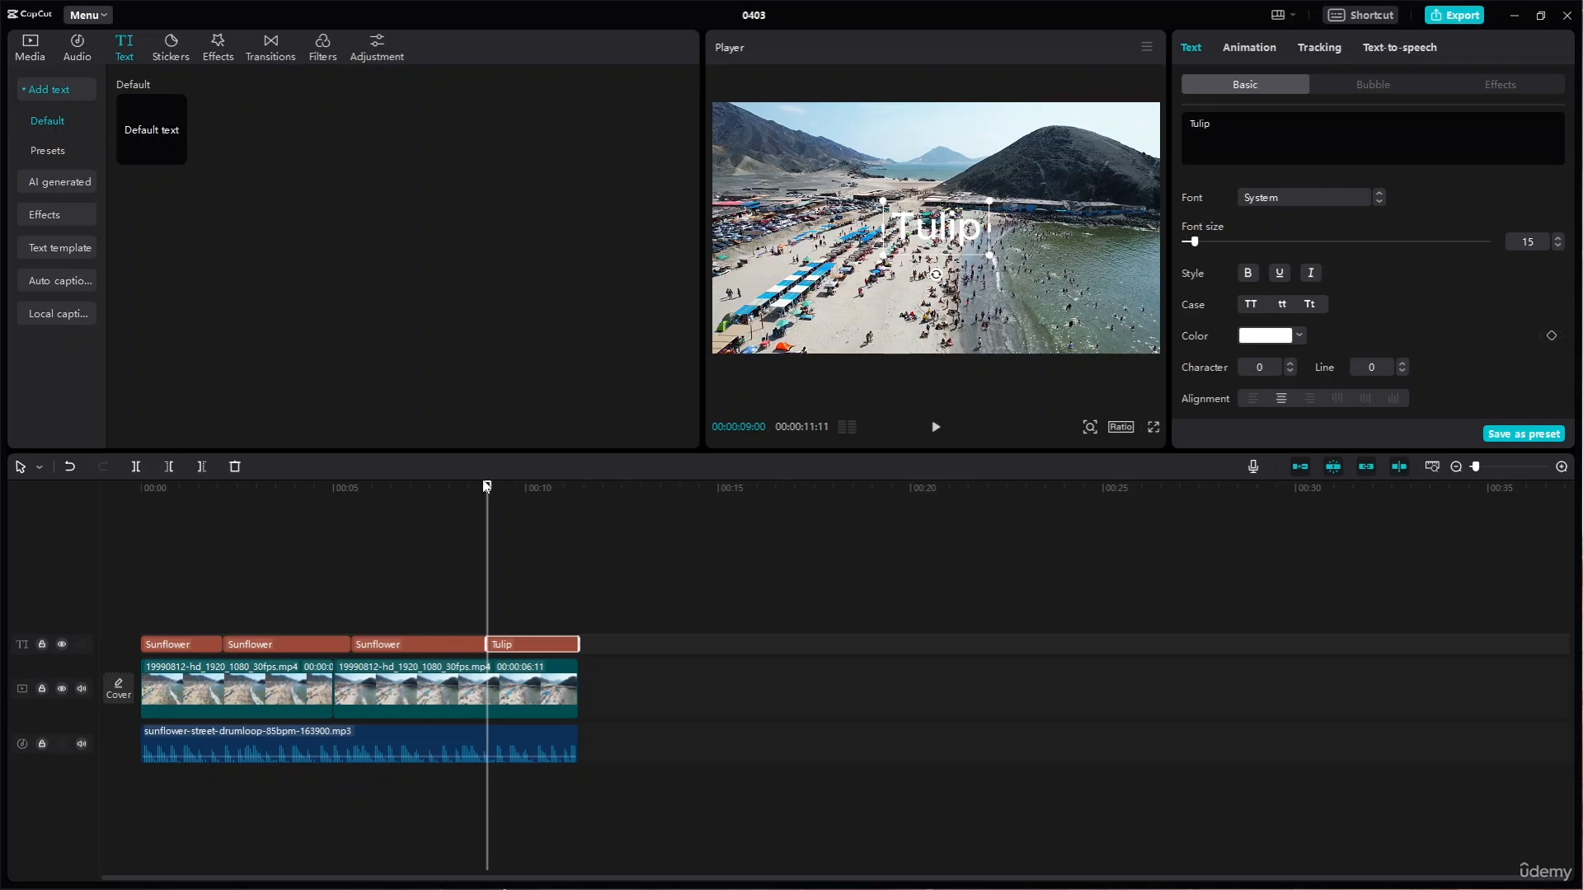
Change the third text section to "Marigold" and the second one to "Beach vibes"
{"action": "left_click_drag", "start_coordinate": [488, 487], "coordinate": [442, 486]}
{"action": "left_click", "coordinate": [462, 644]}
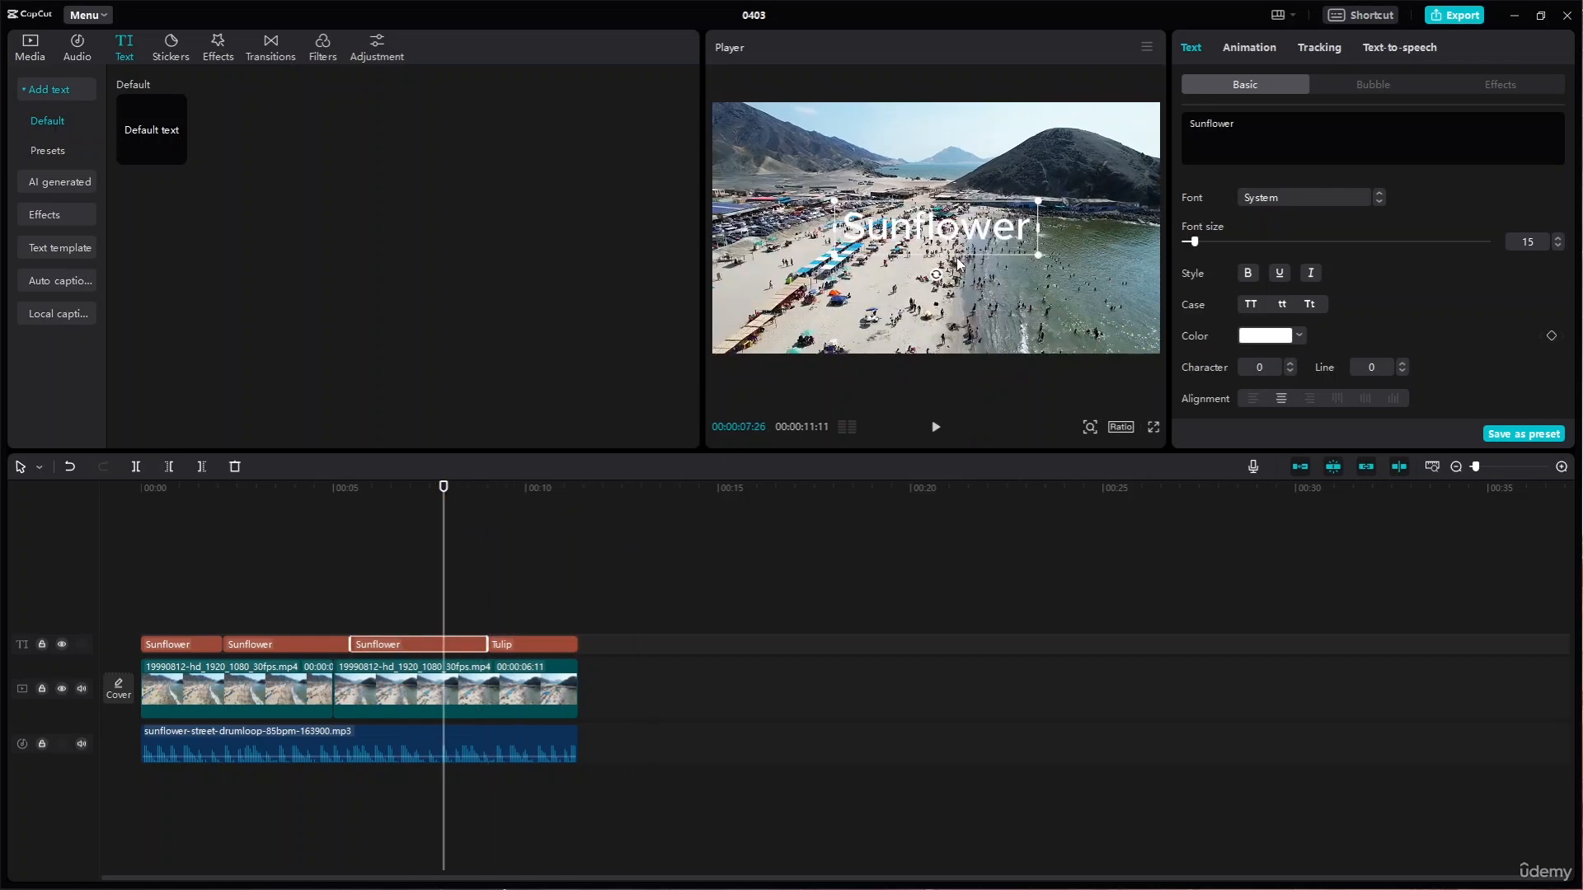
{"action": "type", "text": "Marigold"}
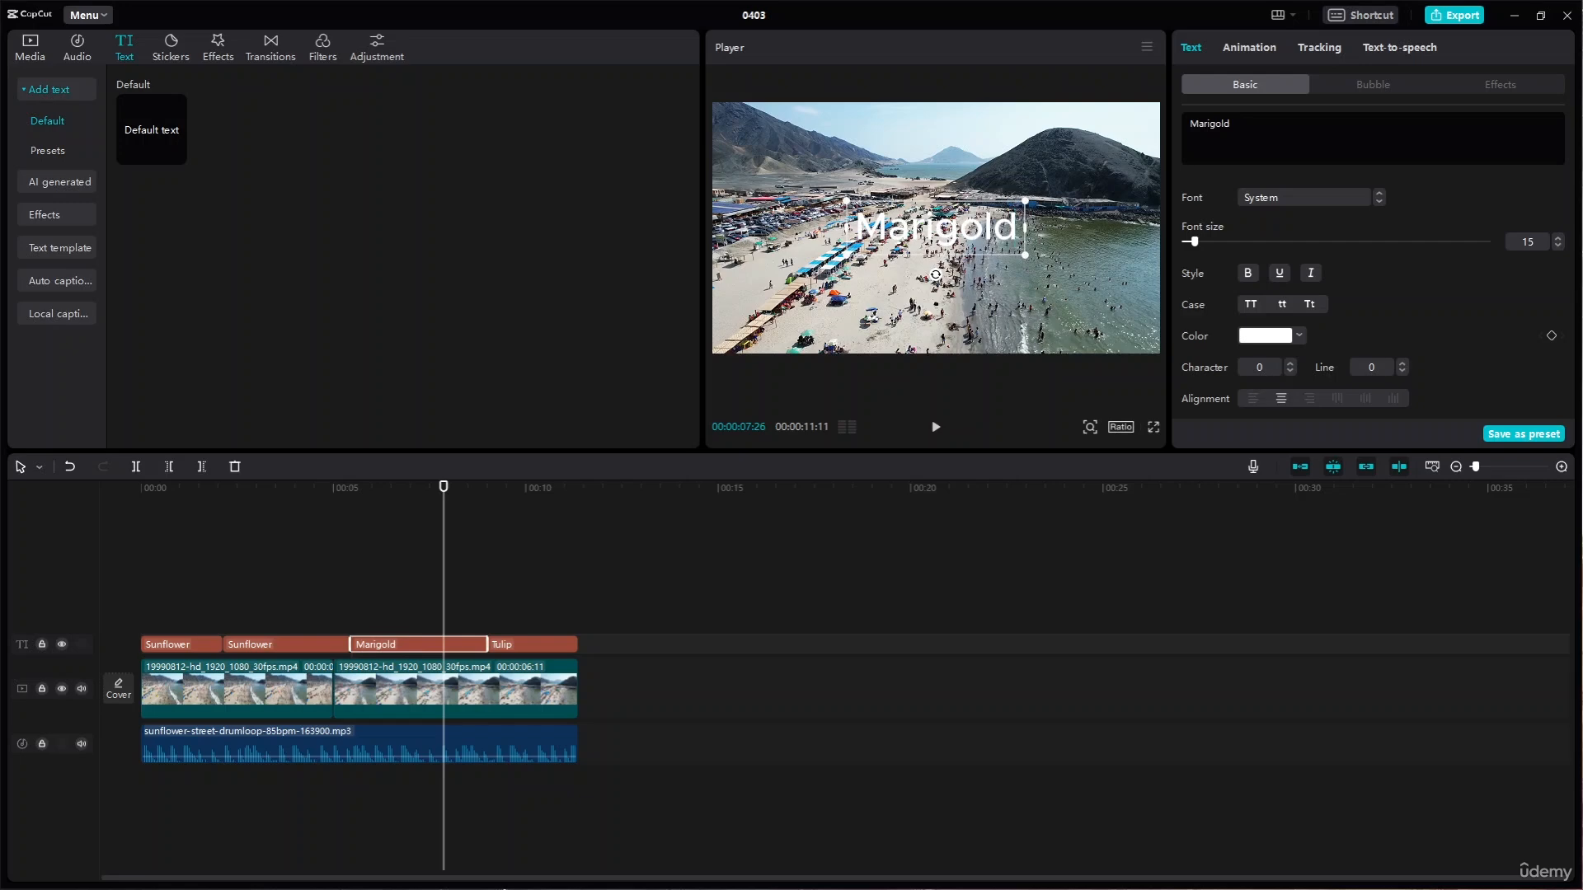
{"action": "left_click_drag", "start_coordinate": [444, 485], "coordinate": [286, 487]}
{"action": "left_click", "coordinate": [286, 644]}
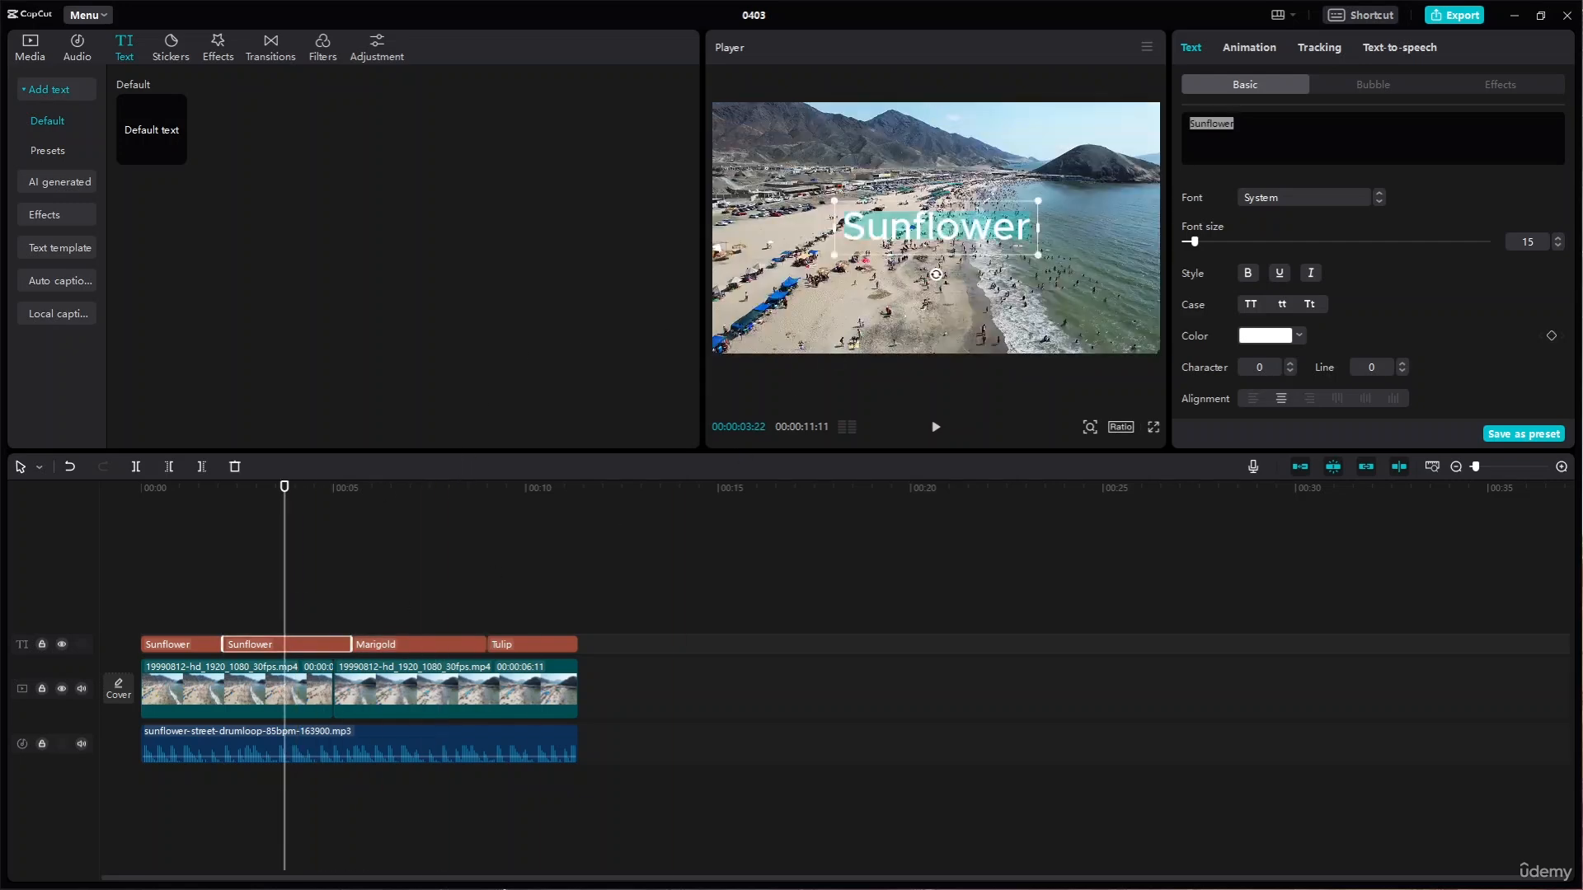
{"action": "type", "text": "Beach vibes"}
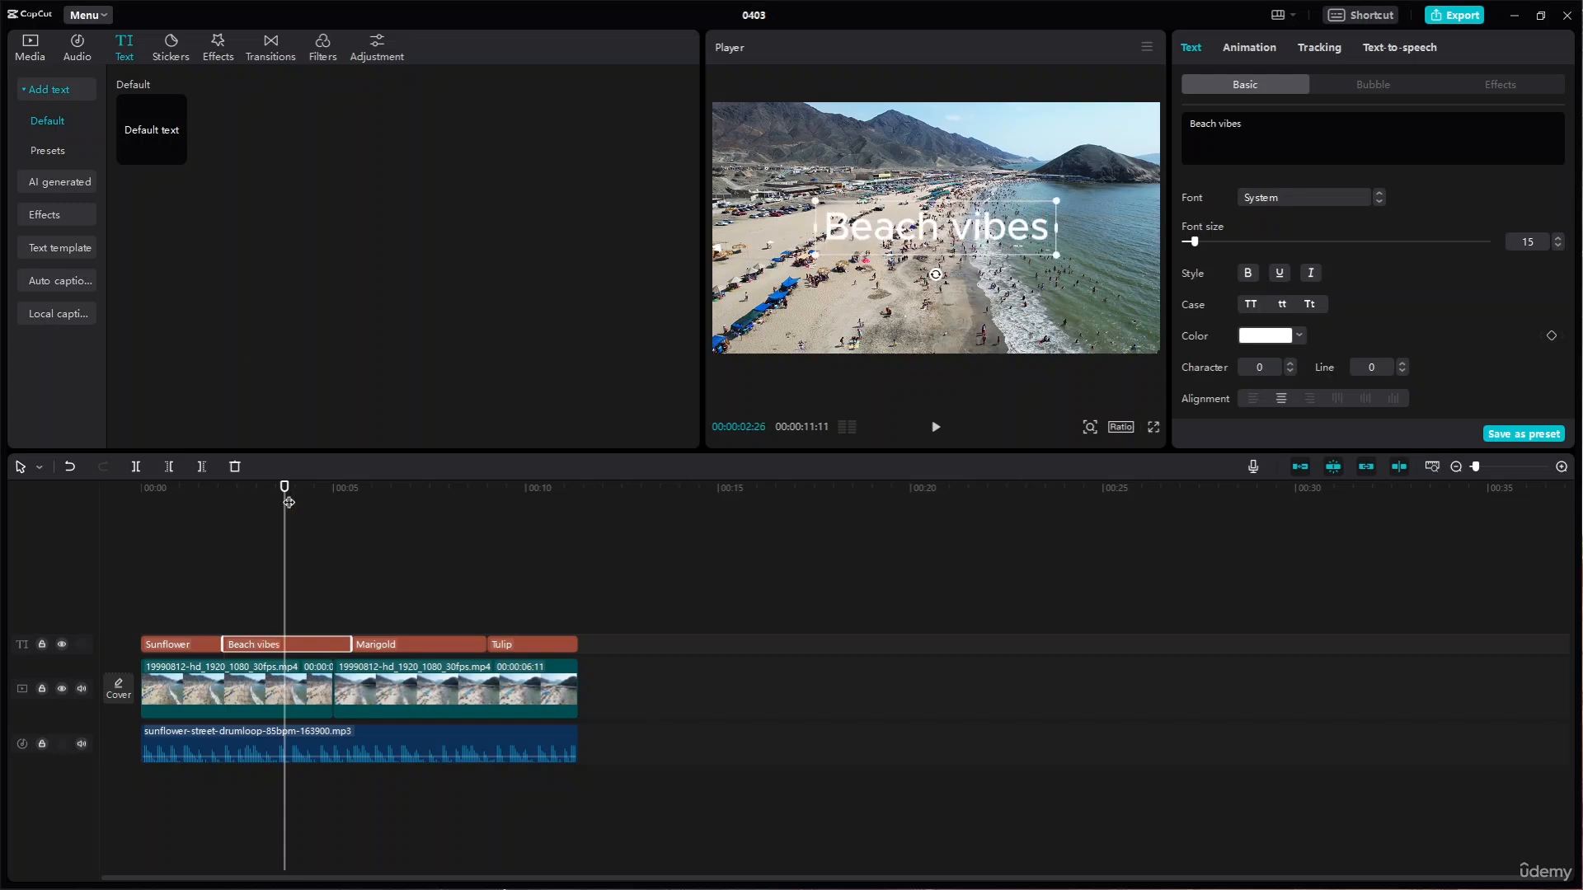
Play the timeline from the start to check the four text sections over the video, and return to the beginning
{"action": "left_click_drag", "start_coordinate": [286, 486], "coordinate": [17, 499]}
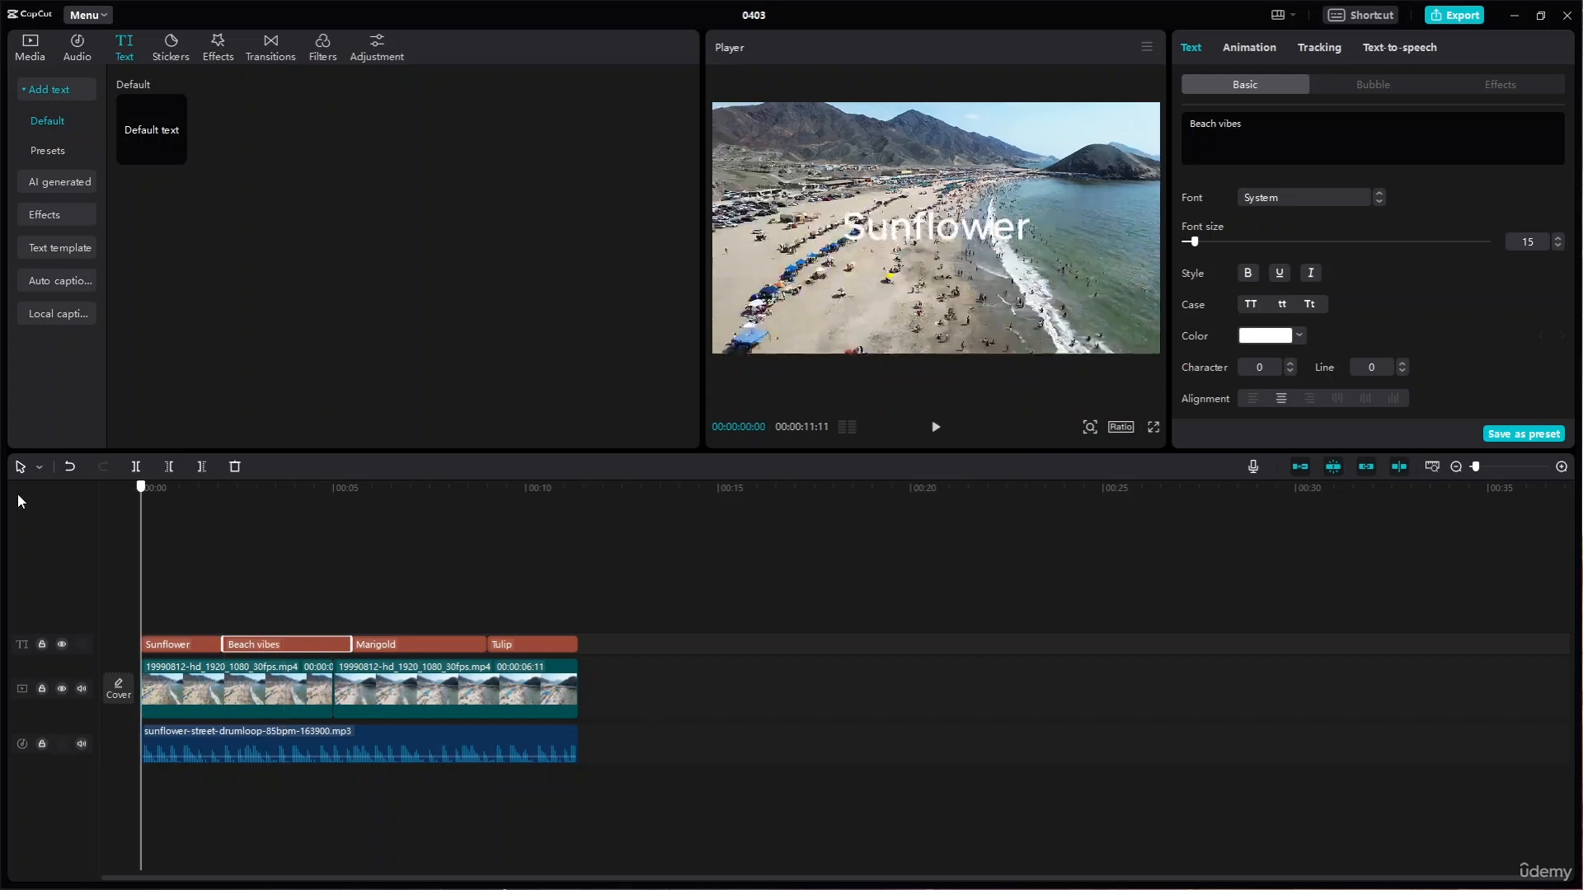
{"action": "key", "text": "space"}
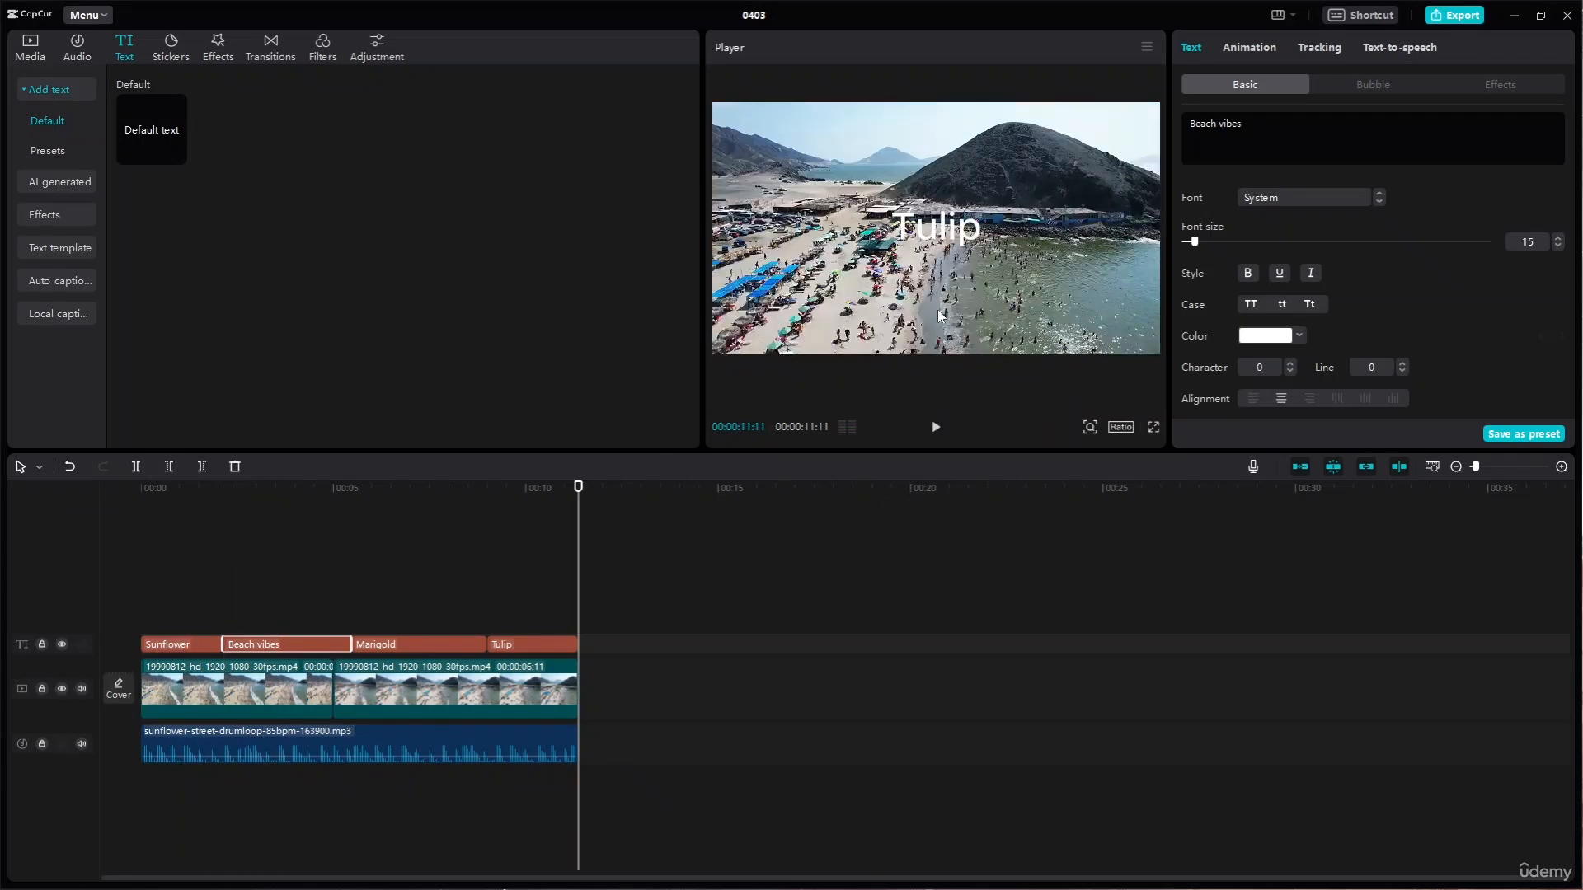
{"action": "left_click", "coordinate": [572, 688]}
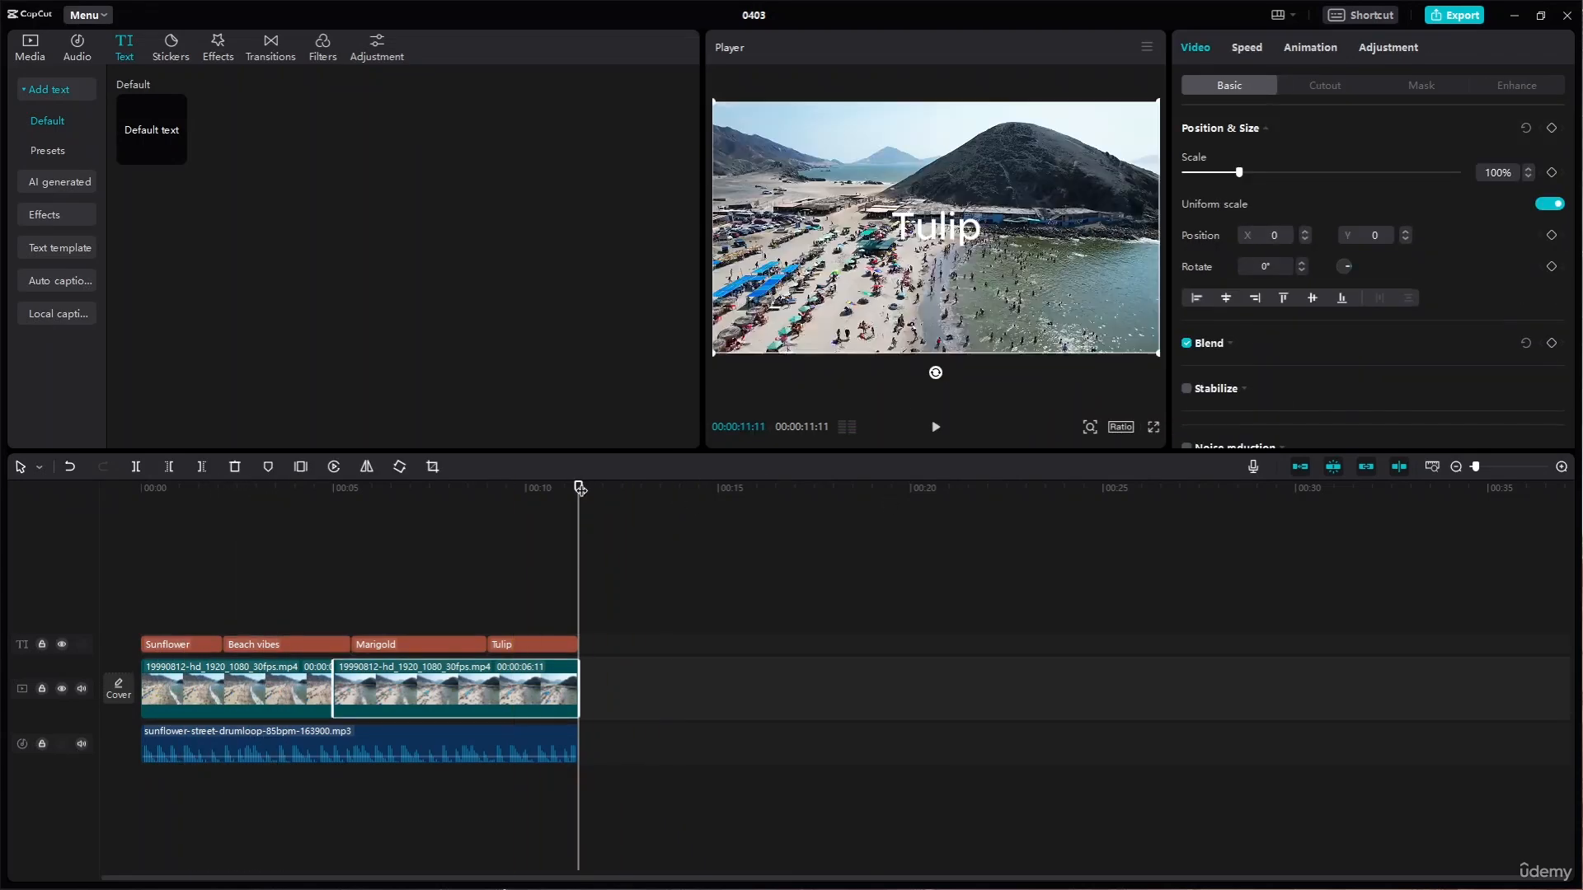
{"action": "left_click_drag", "start_coordinate": [579, 488], "coordinate": [8, 523]}
{"action": "key", "text": "space"}
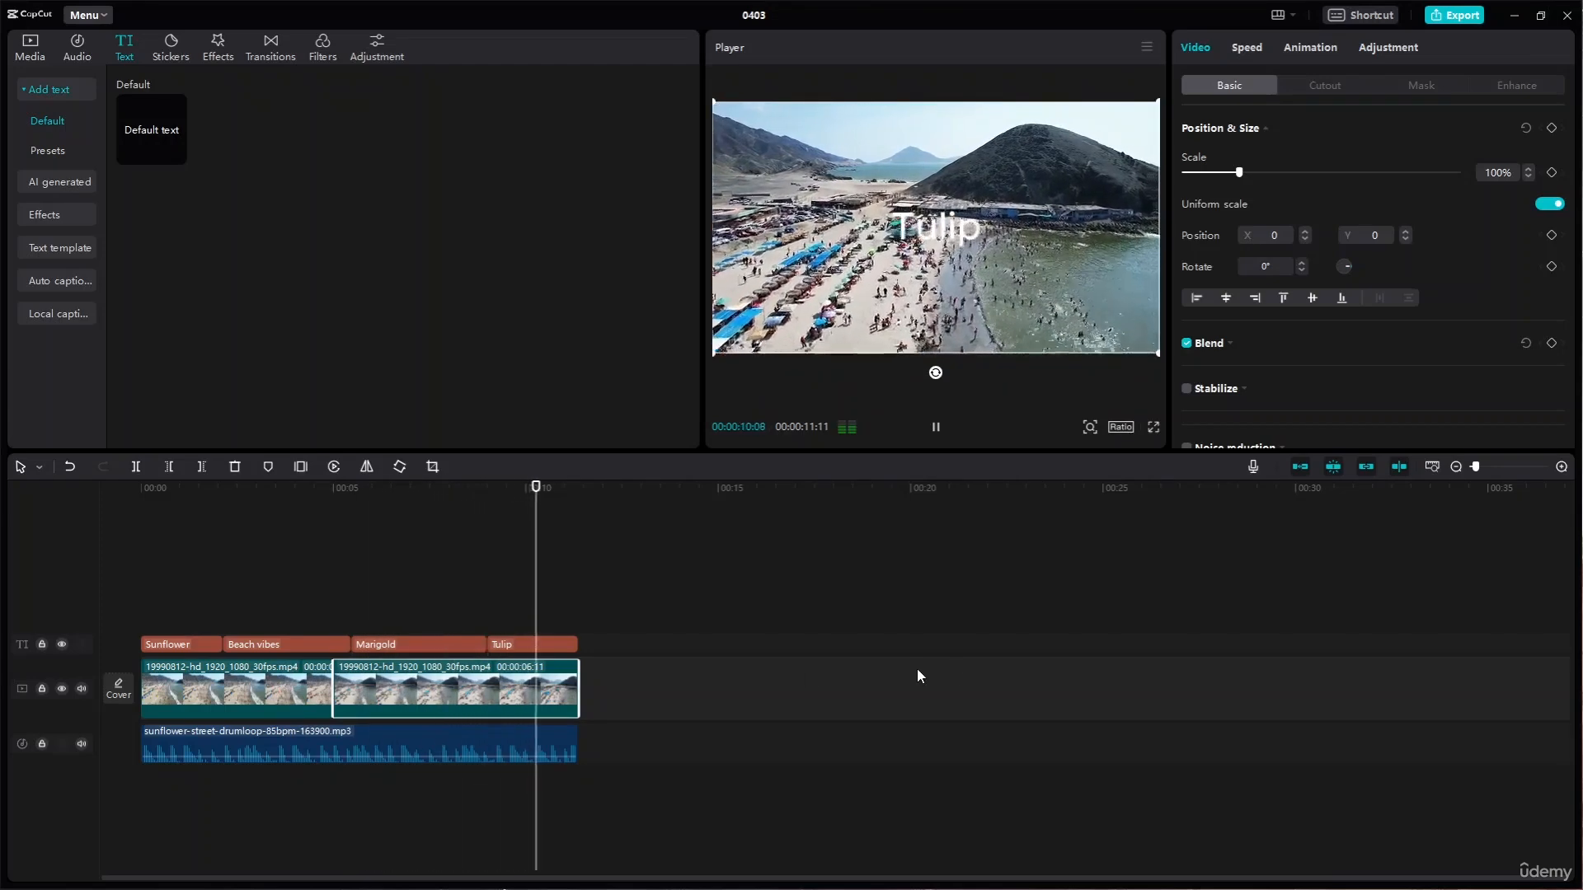
{"action": "left_click", "coordinate": [566, 485]}
{"action": "left_click_drag", "start_coordinate": [565, 478], "coordinate": [1, 494]}
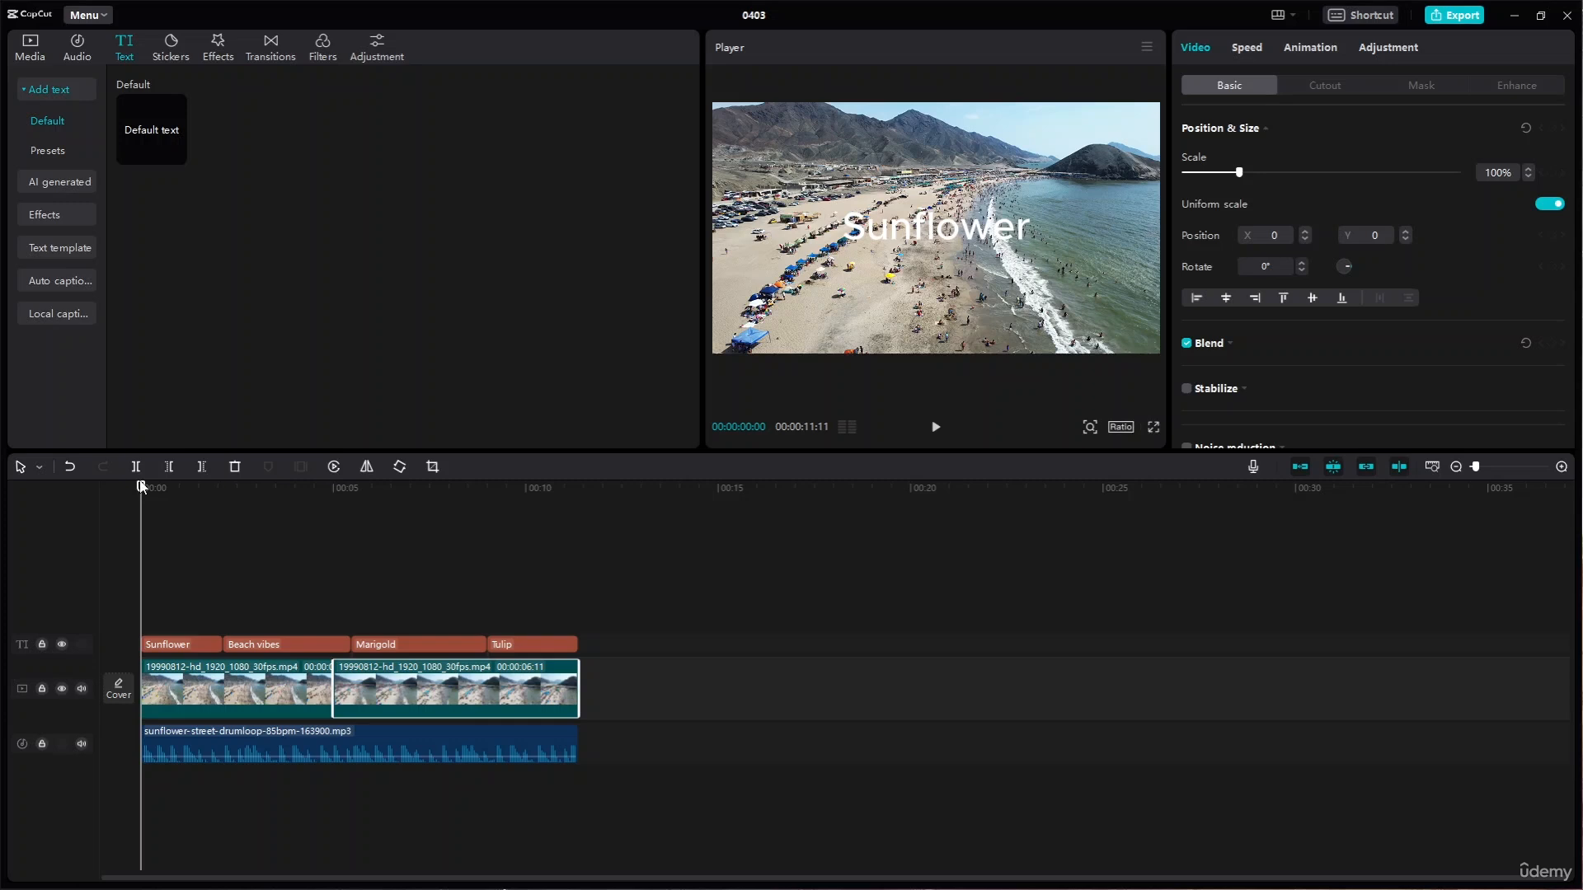
Delete everything in the second beach clip after 00:00:05:14, together with the text above it, and undo the deletion
{"action": "left_click_drag", "start_coordinate": [141, 489], "coordinate": [180, 490]}
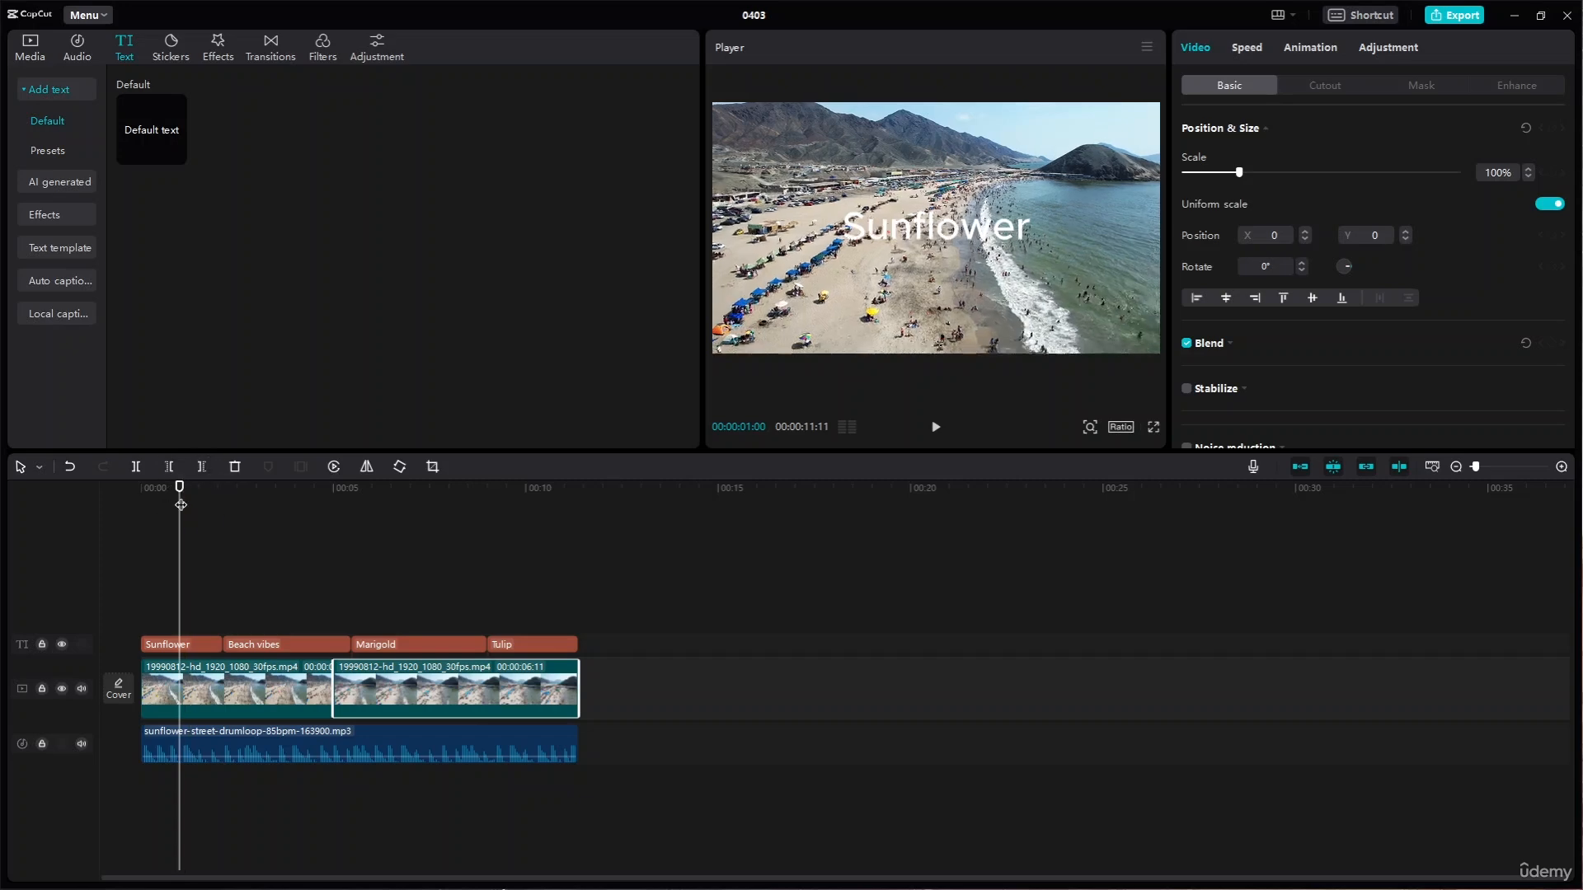
{"action": "left_click_drag", "start_coordinate": [180, 488], "coordinate": [351, 488]}
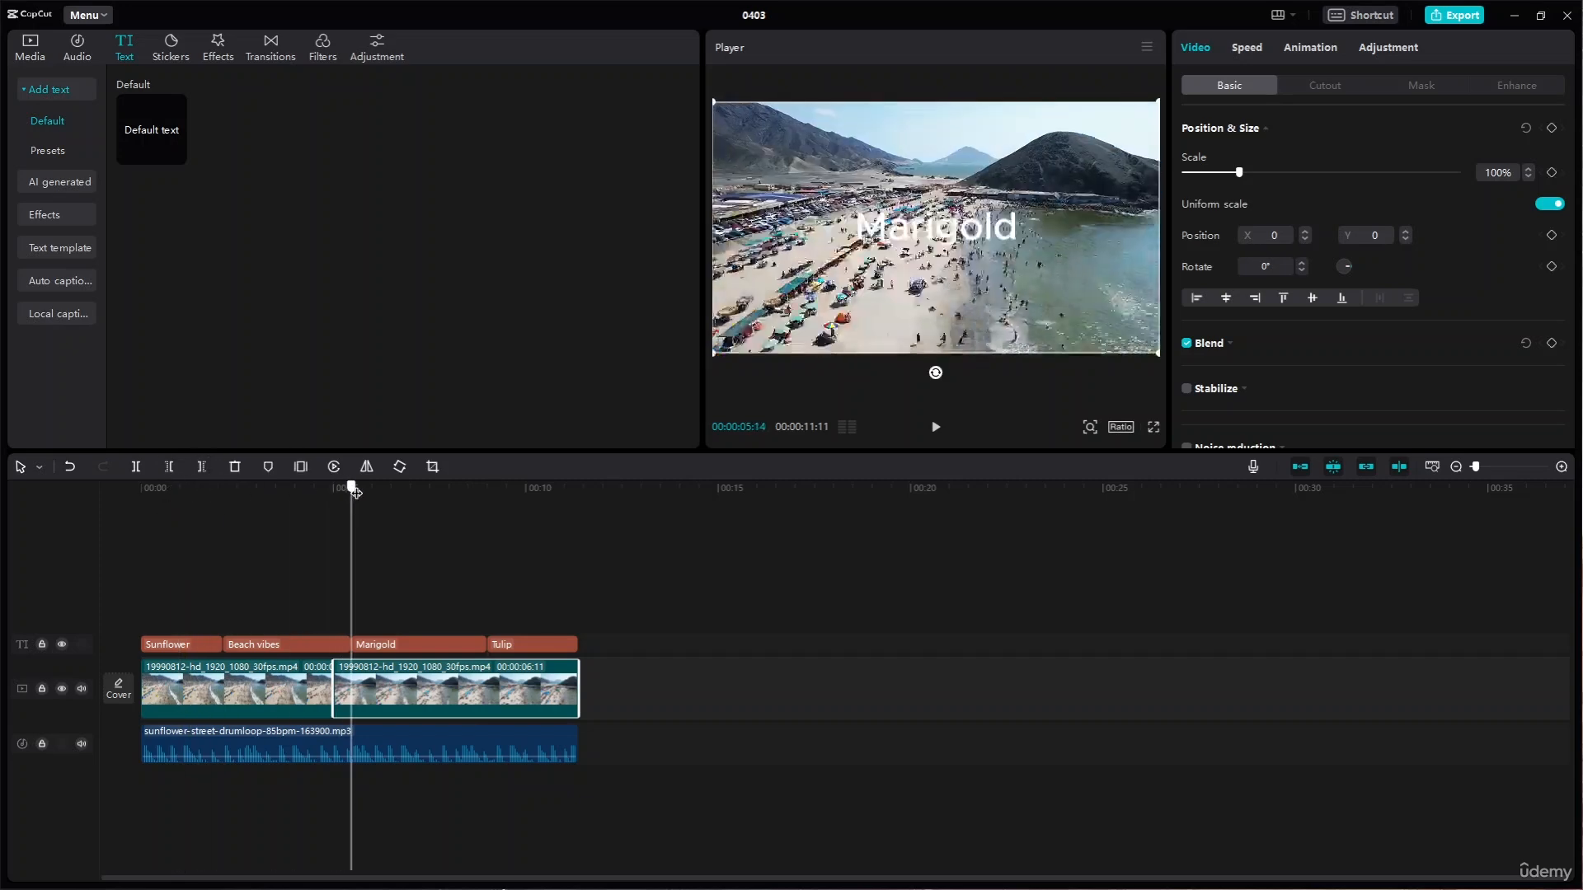
{"action": "left_click", "coordinate": [377, 648]}
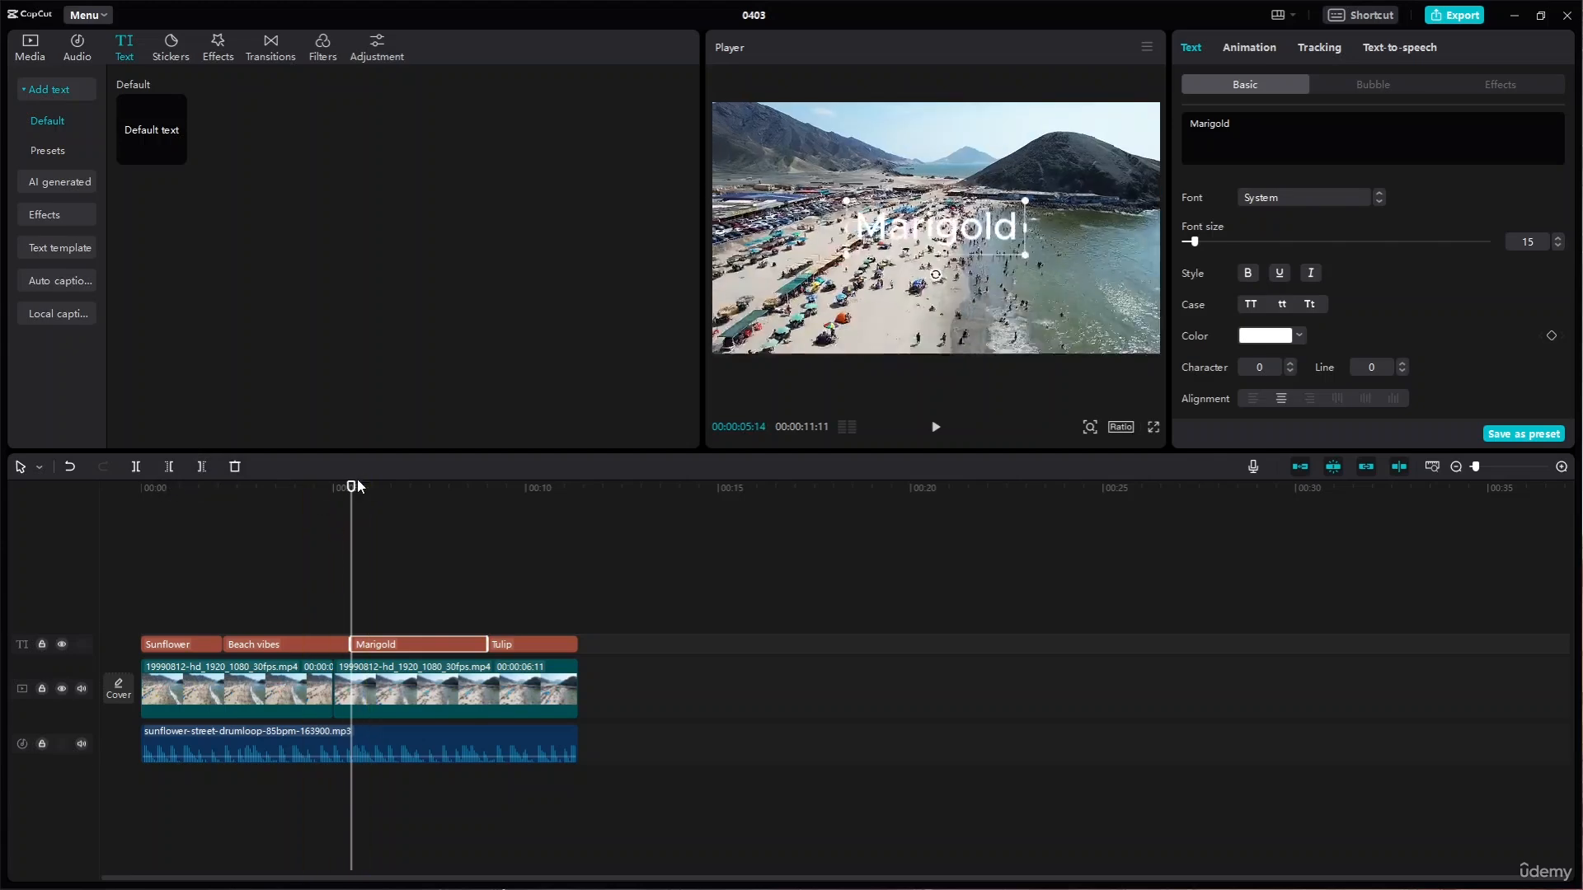
{"action": "left_click", "coordinate": [199, 467]}
{"action": "left_click", "coordinate": [462, 688]}
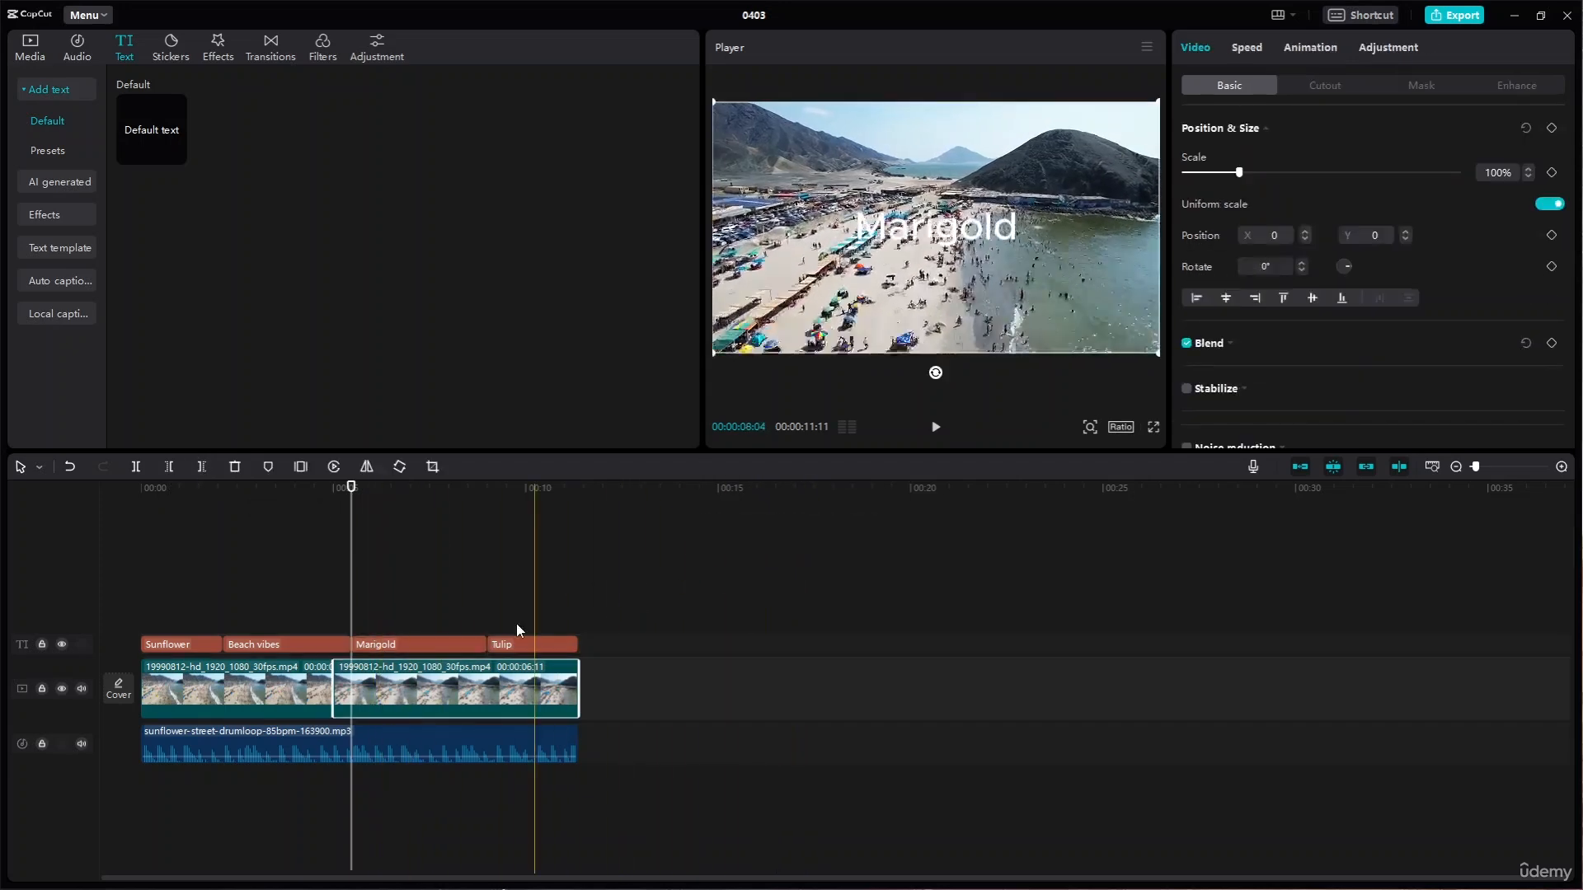
{"action": "left_click", "coordinate": [201, 467]}
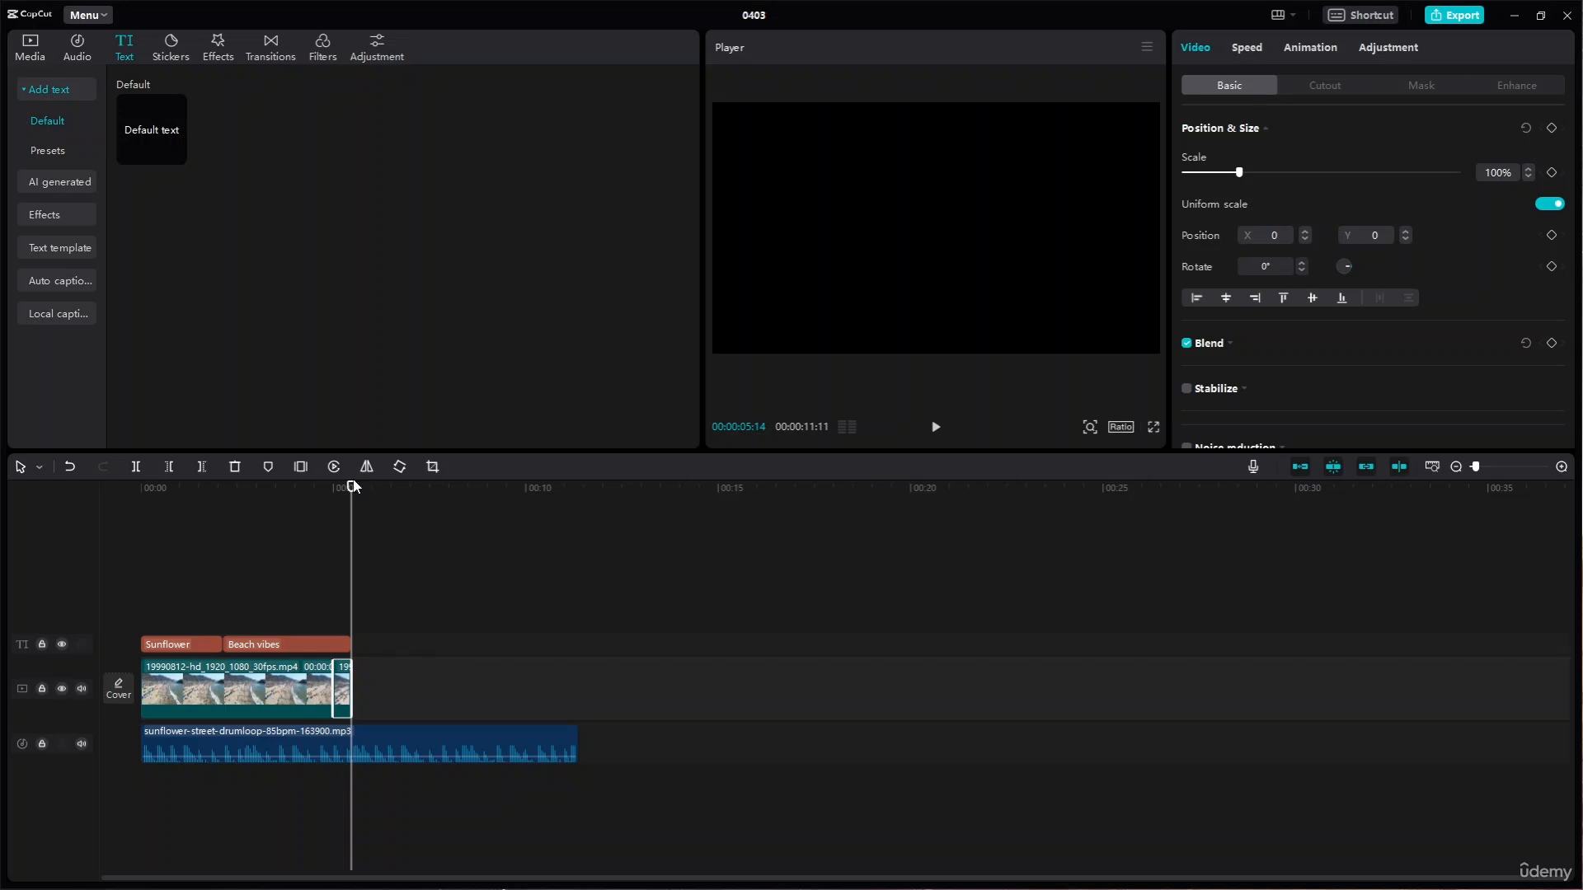
{"action": "key", "text": "ctrl+z"}
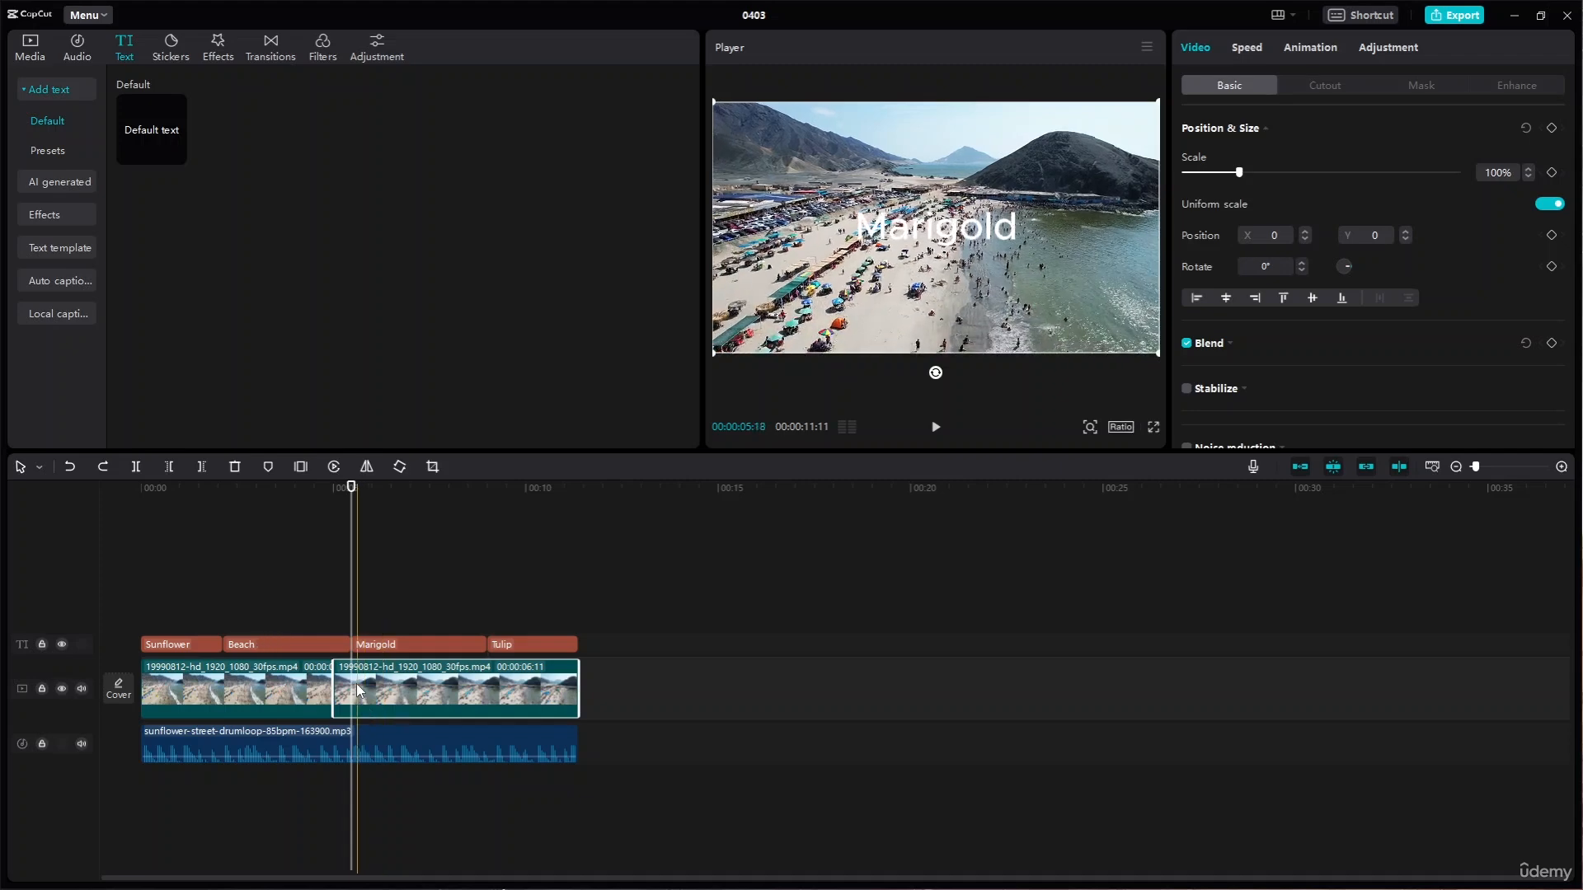
Delete the part of the sunflower drumloop audio clip before 00:00:04:20
{"action": "left_click", "coordinate": [252, 597]}
{"action": "left_click_drag", "start_coordinate": [250, 591], "coordinate": [284, 587]}
{"action": "left_click", "coordinate": [363, 735]}
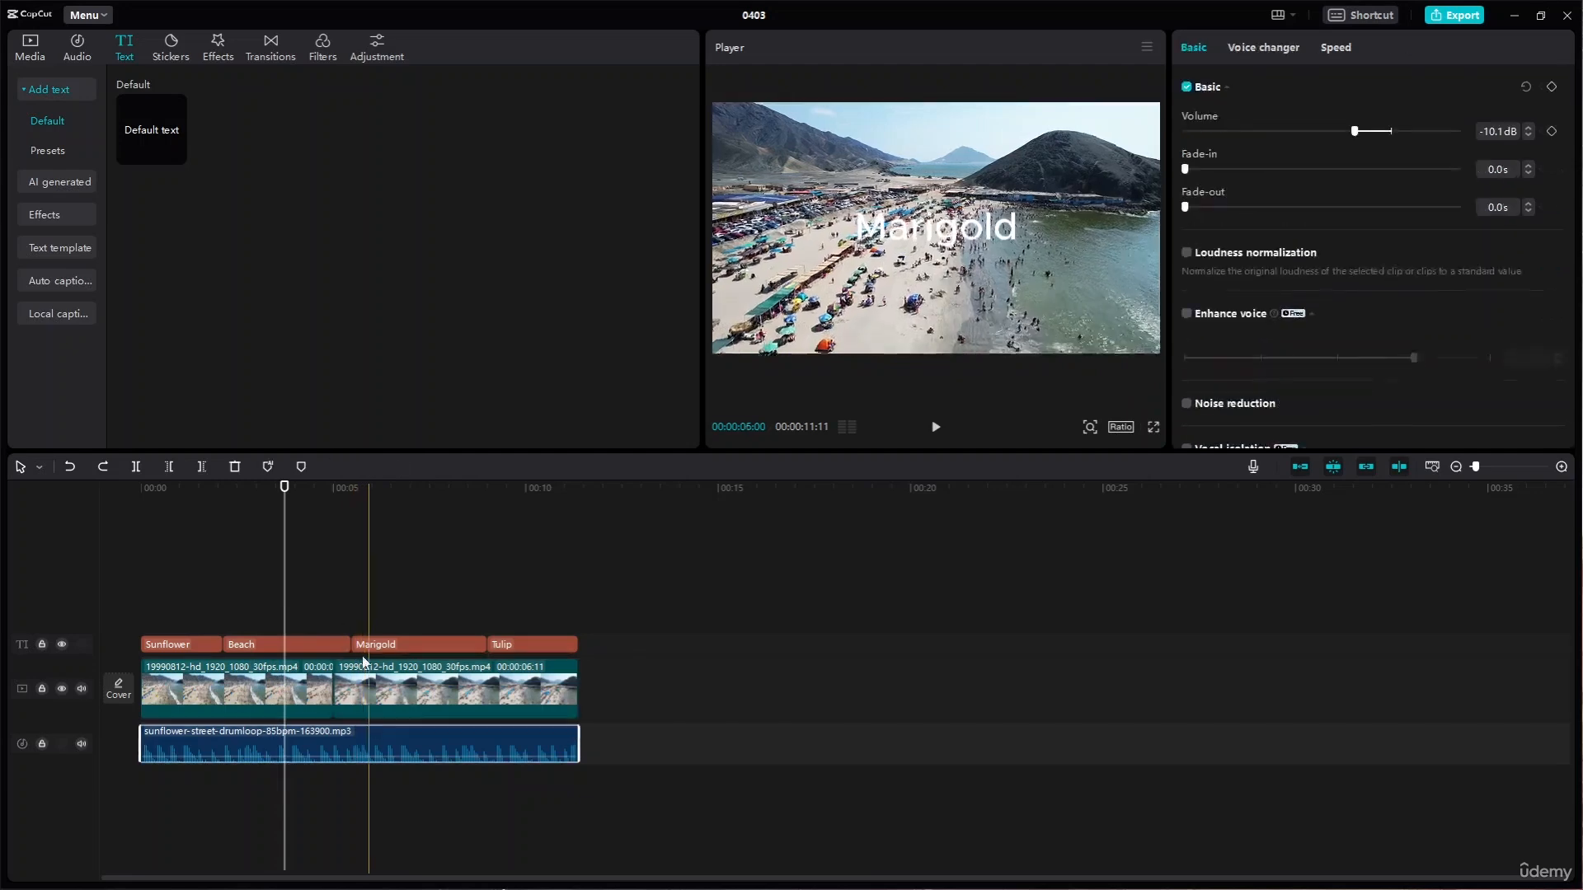
{"action": "left_click_drag", "start_coordinate": [284, 501], "coordinate": [321, 500]}
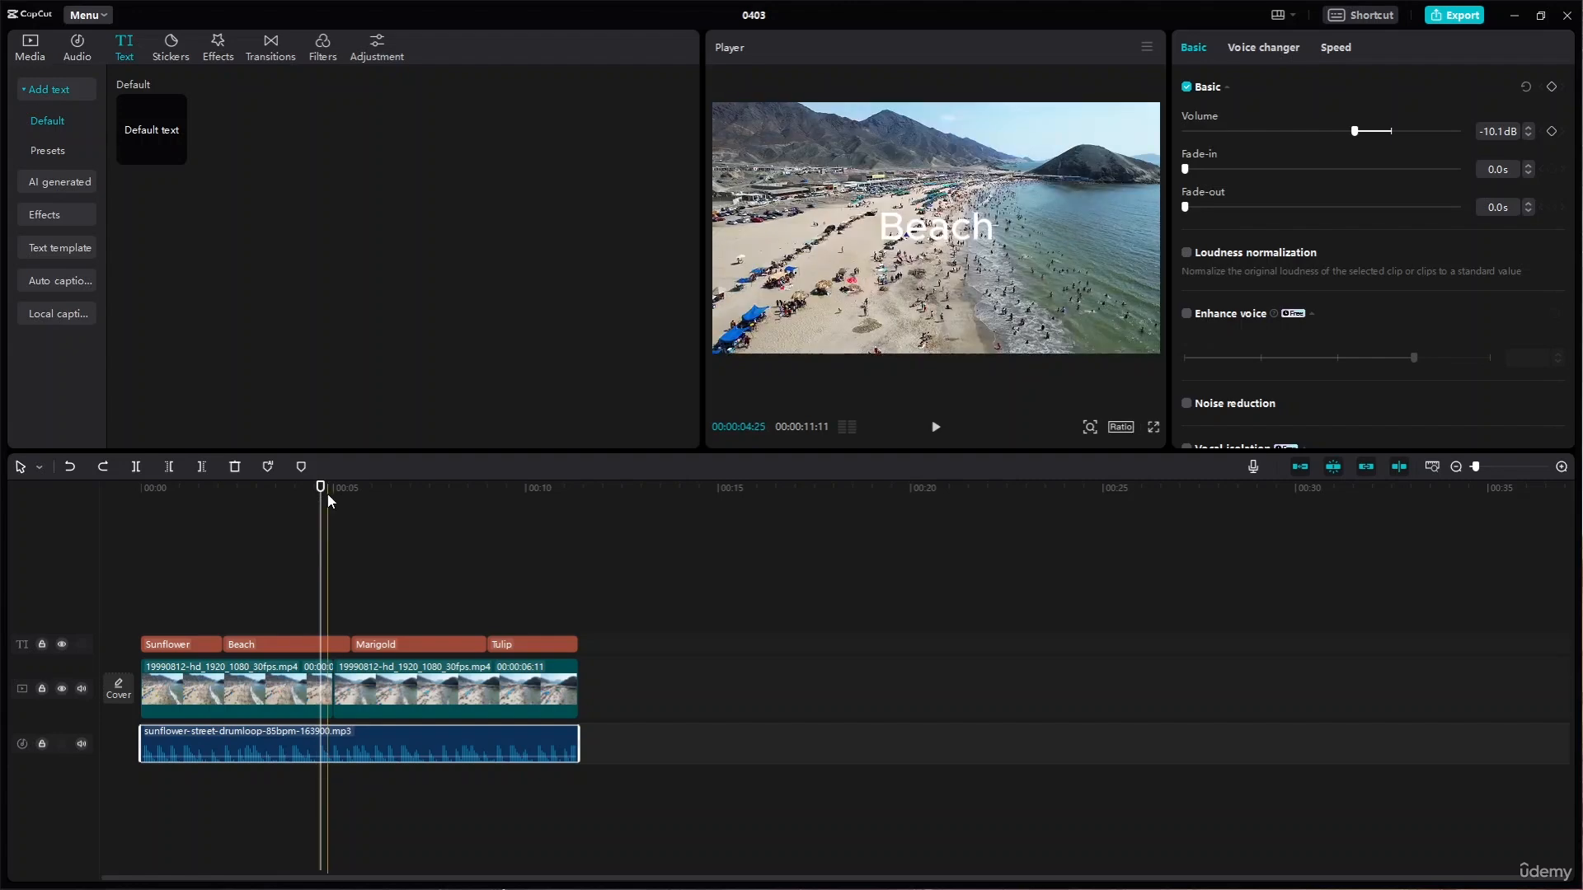
{"action": "left_click", "coordinate": [166, 467]}
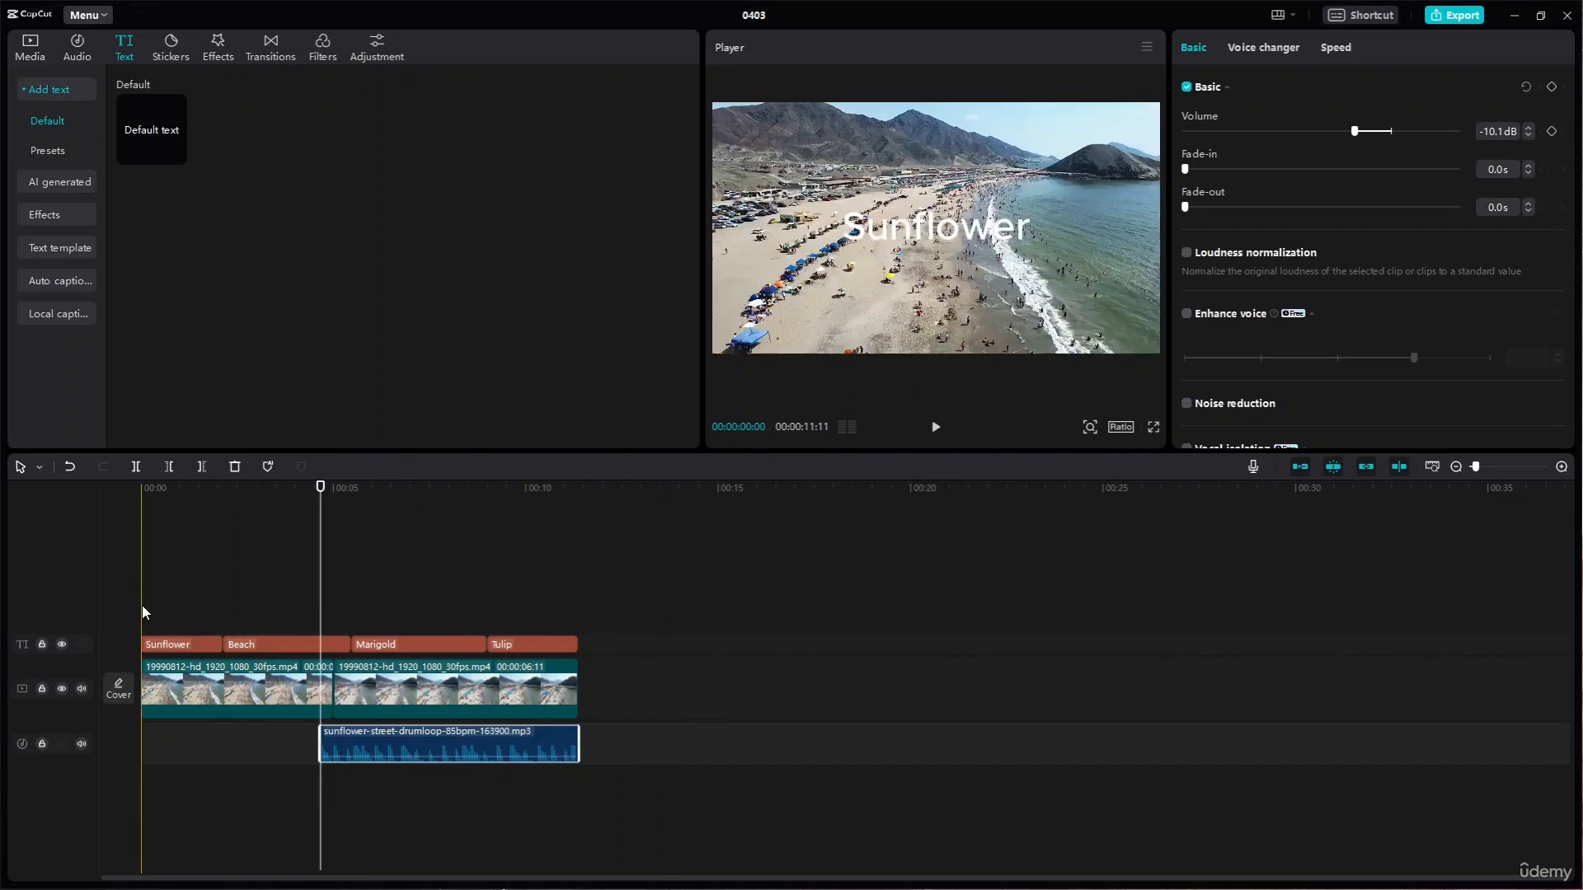
Delete the part of the first beach clip before 00:00:04:20 and undo the deletion
{"action": "left_click", "coordinate": [301, 686]}
{"action": "left_click", "coordinate": [171, 466]}
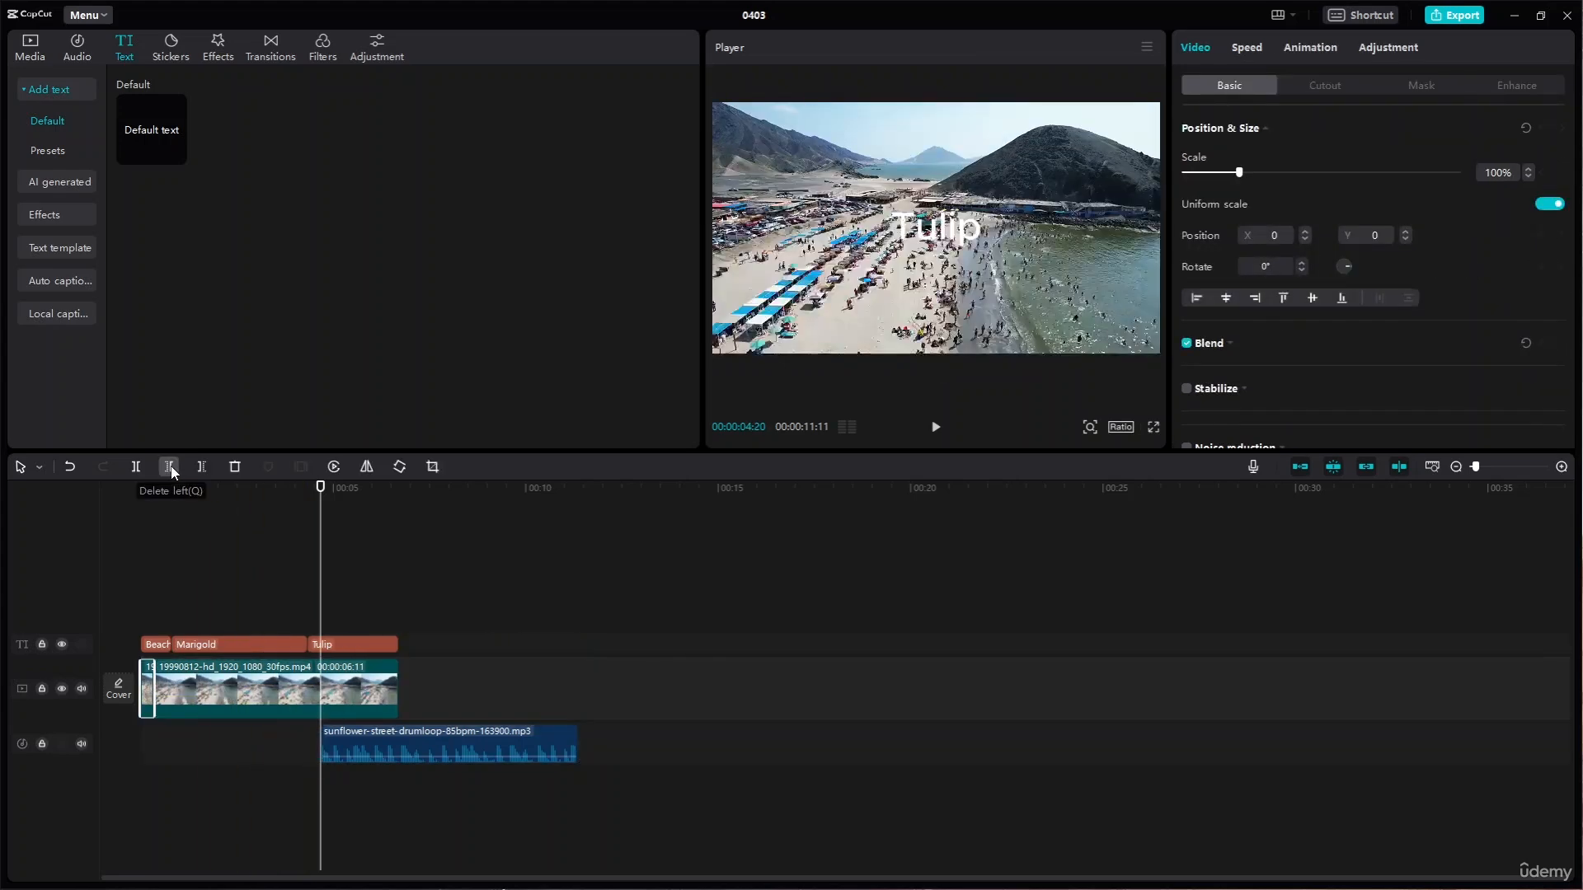
{"action": "key", "text": "ctrl+z"}
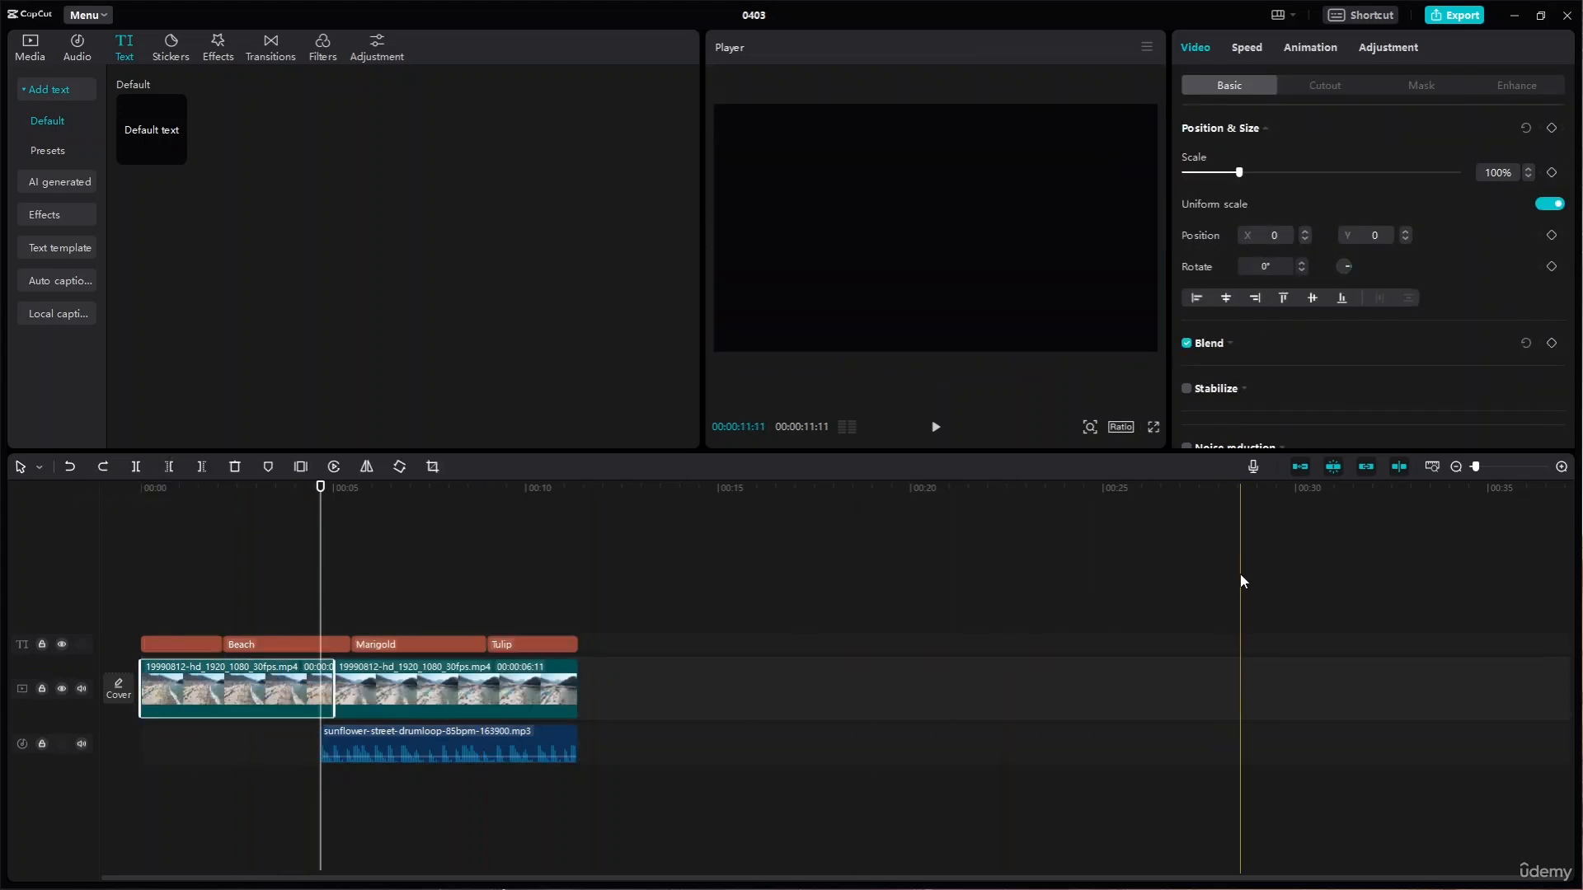
Turn off the main track magnet, delete the first beach clip's part before 00:00:04:20 again, and undo that deletion
{"action": "left_click", "coordinate": [1301, 467]}
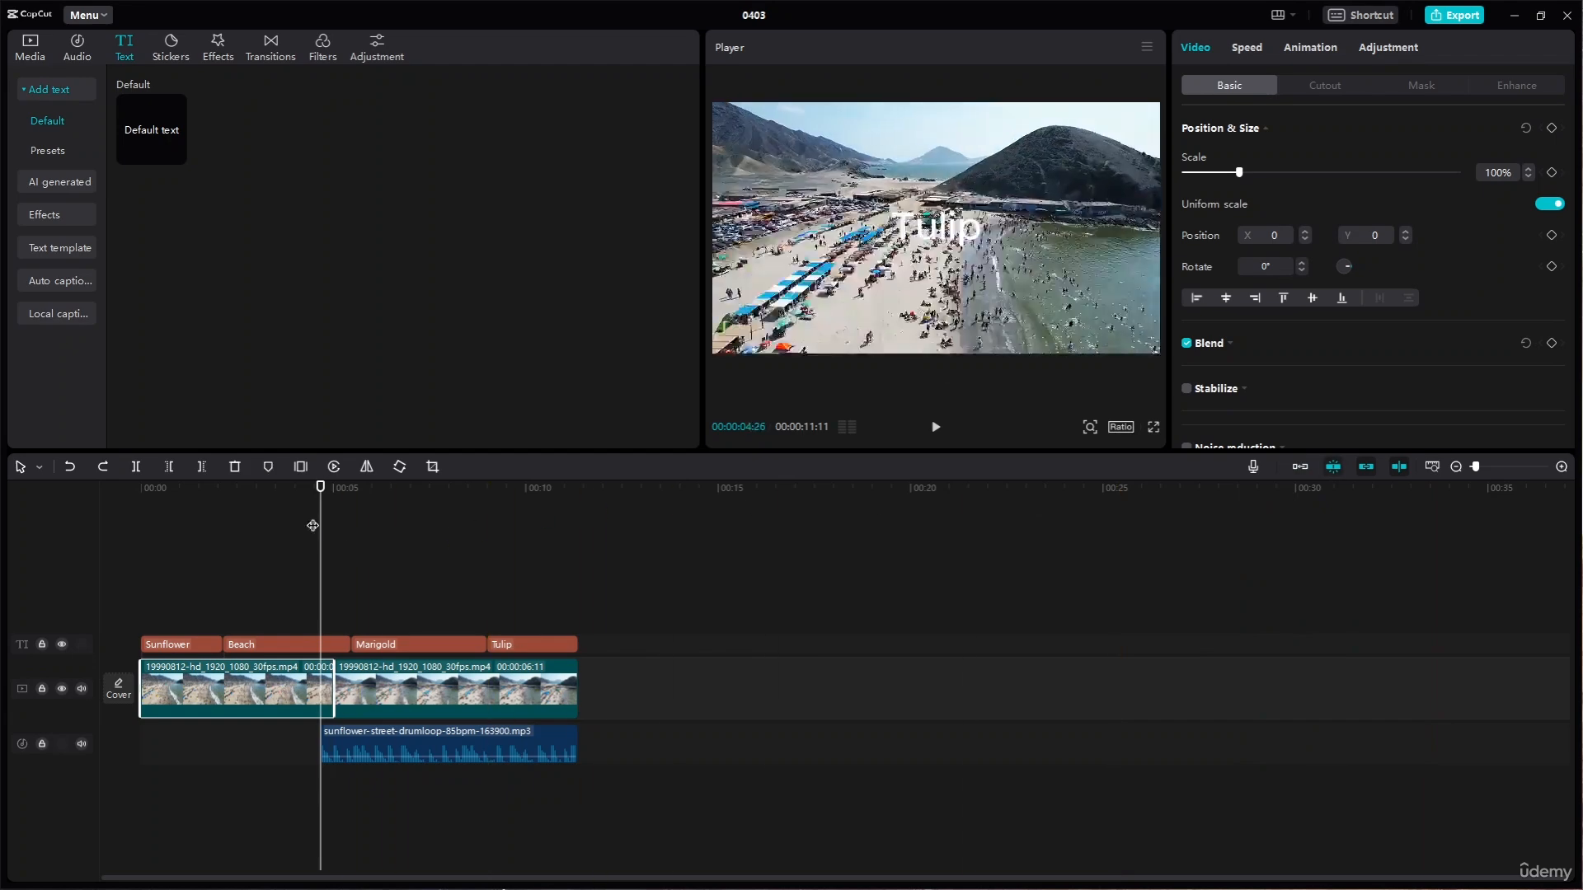
{"action": "left_click", "coordinate": [171, 472]}
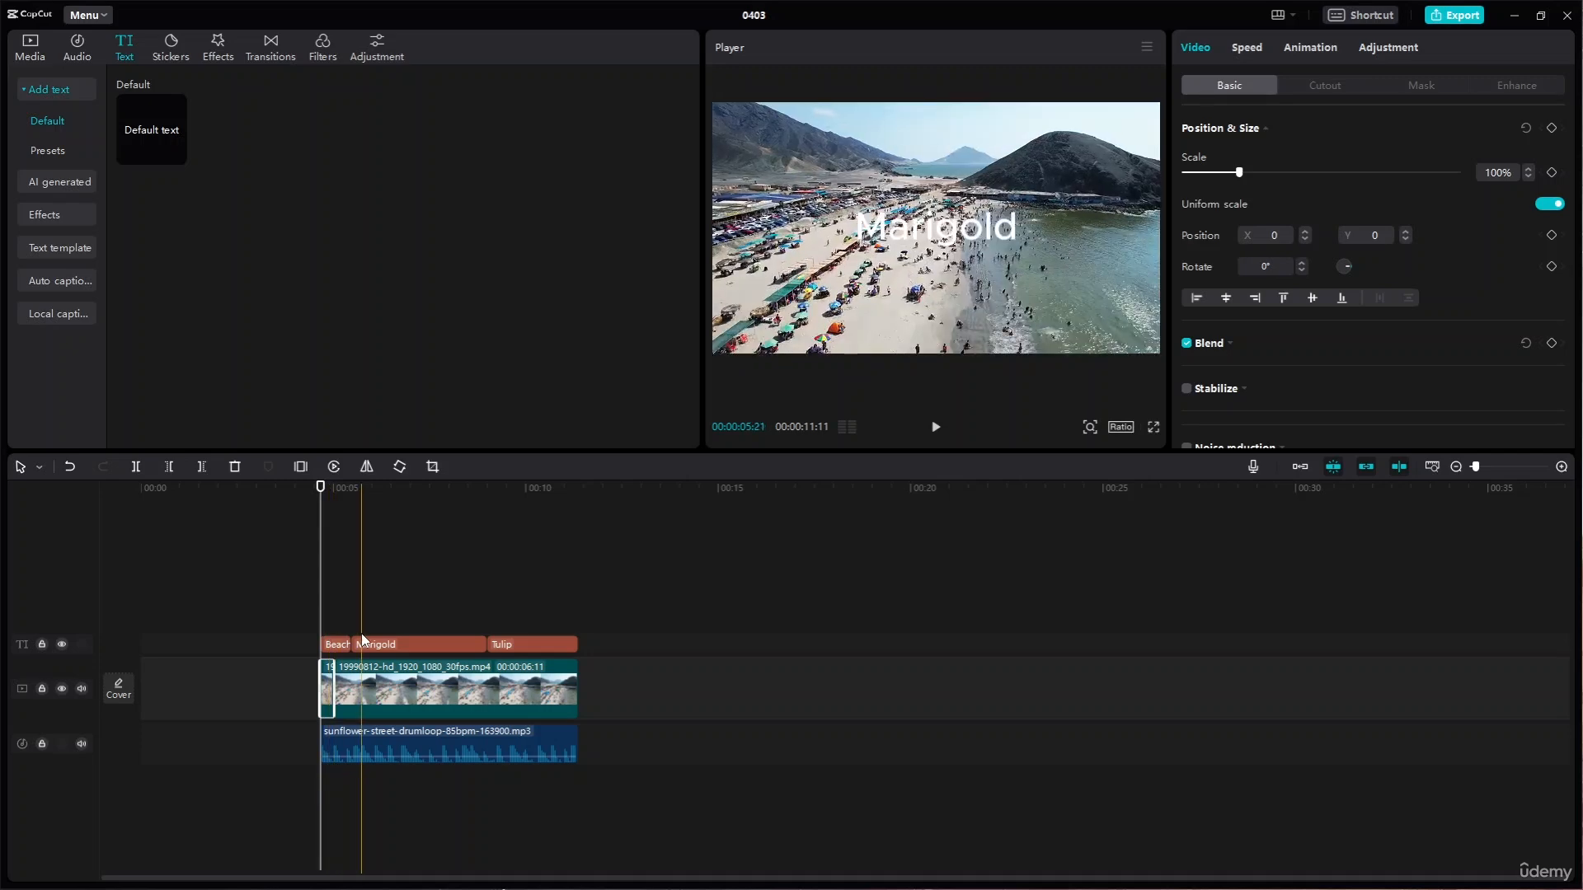
{"action": "key", "text": "ctrl+z"}
Delete the part of the Beach text clip before 00:00:04:20
{"action": "left_click", "coordinate": [265, 641]}
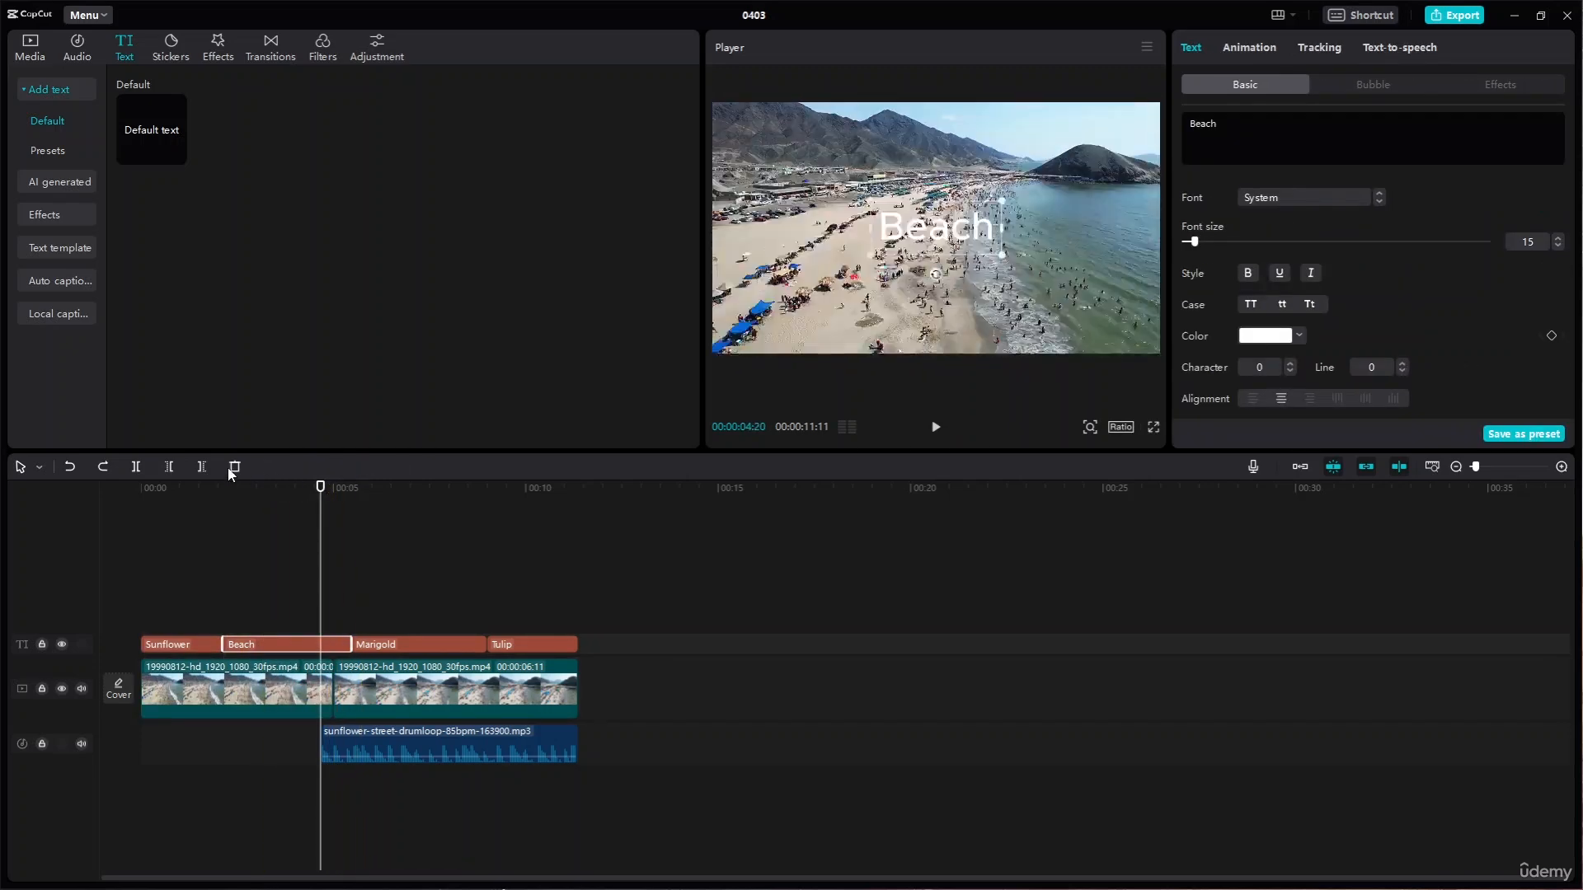
{"action": "left_click", "coordinate": [162, 467]}
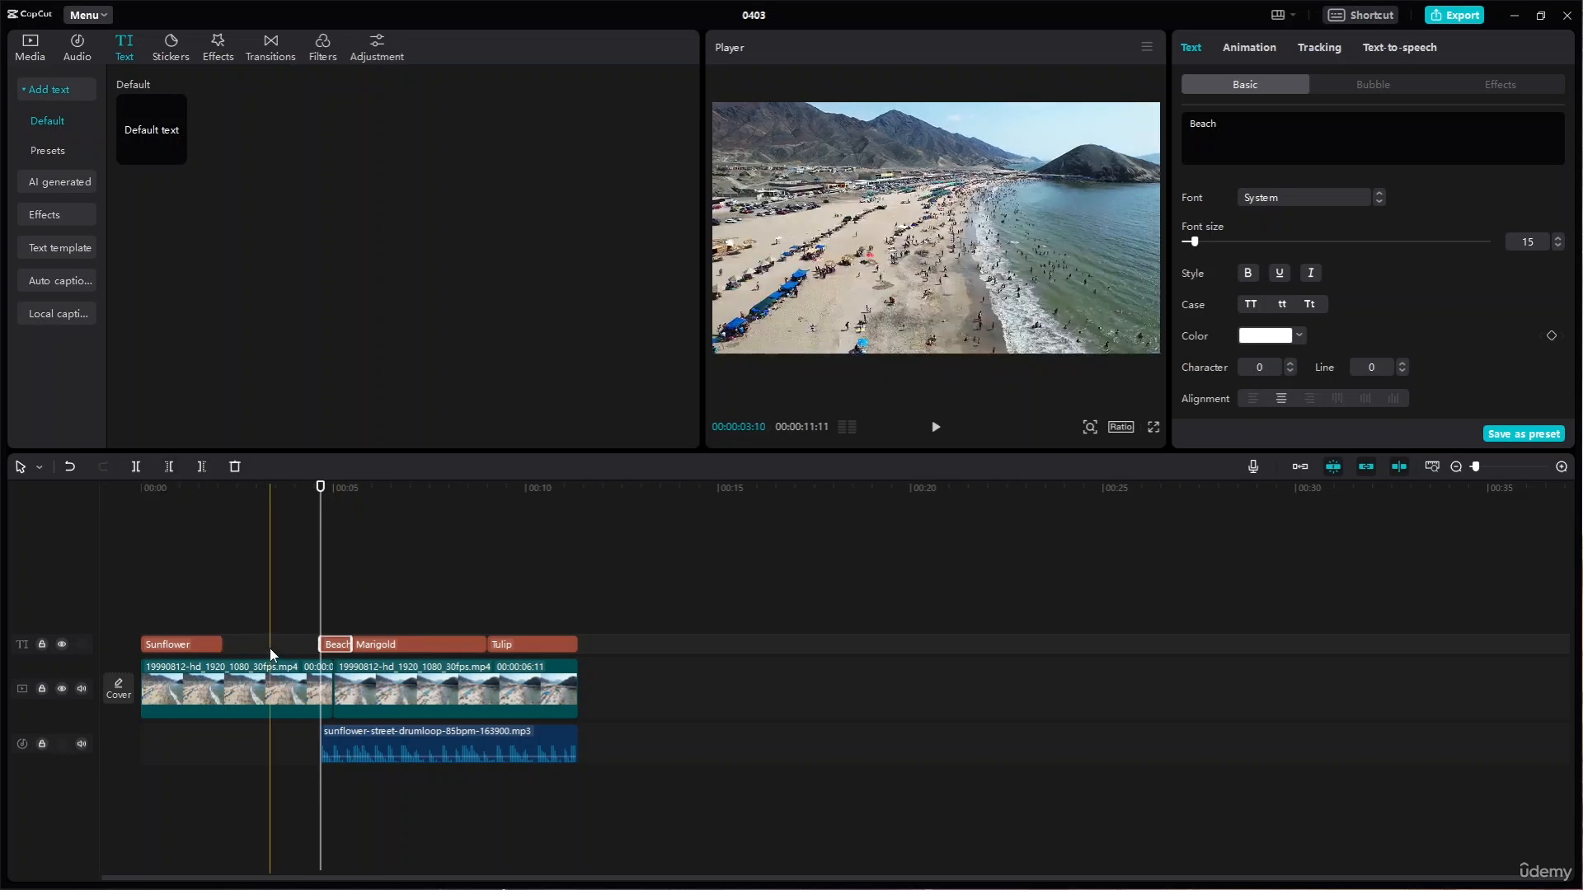
Undo the deletions made before the playhead on the Beach text clip and the sunflower drumloop audio clip
{"action": "key", "text": "ctrl+z"}
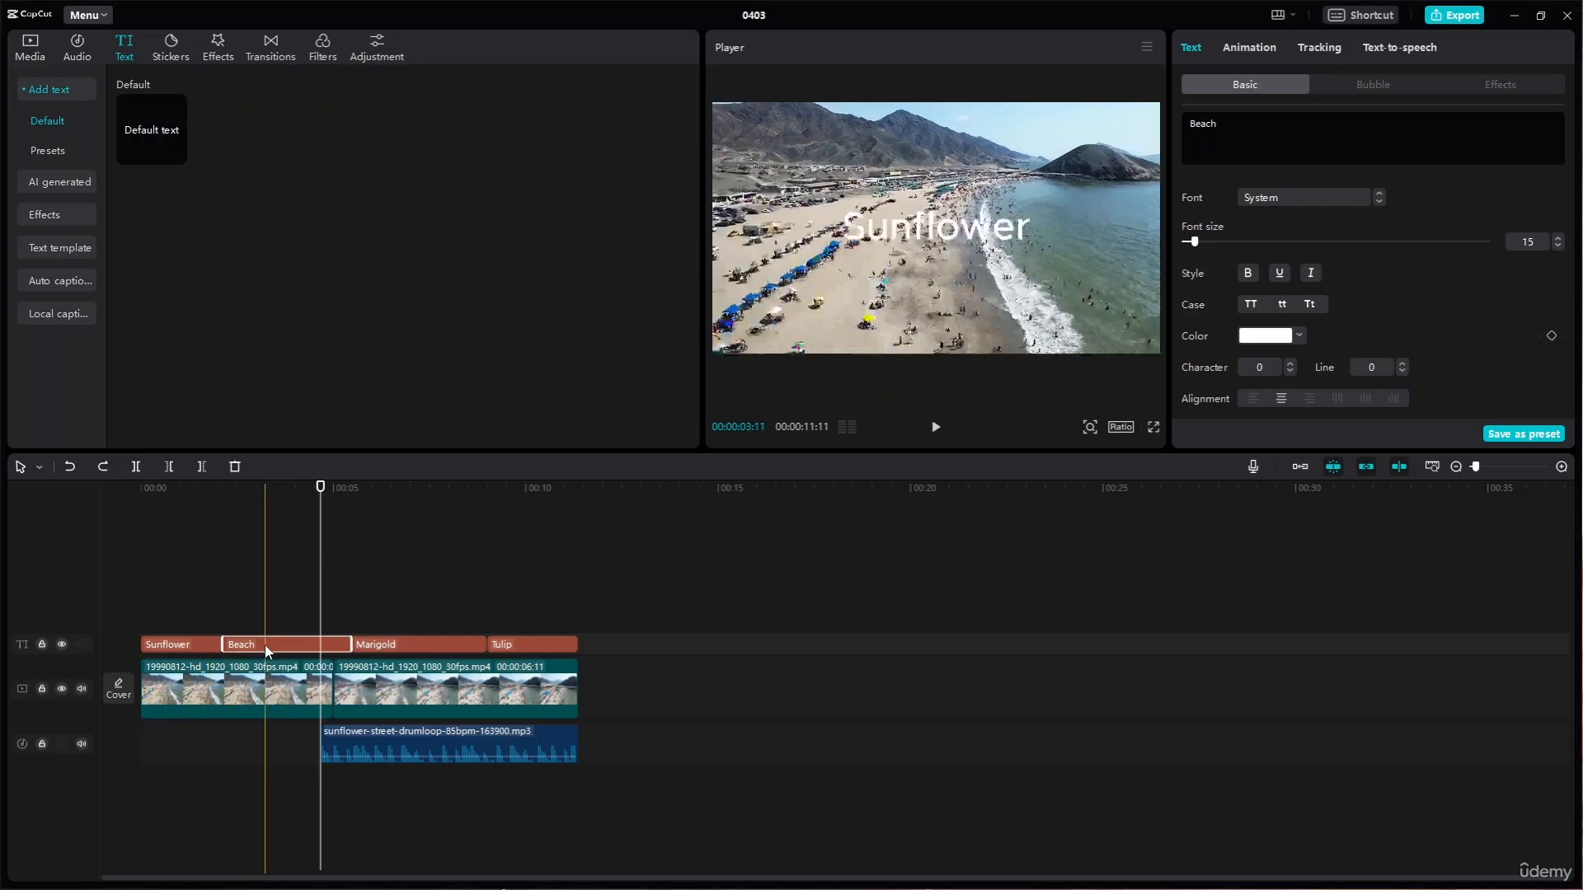
{"action": "left_click", "coordinate": [195, 646]}
{"action": "left_click", "coordinate": [259, 646]}
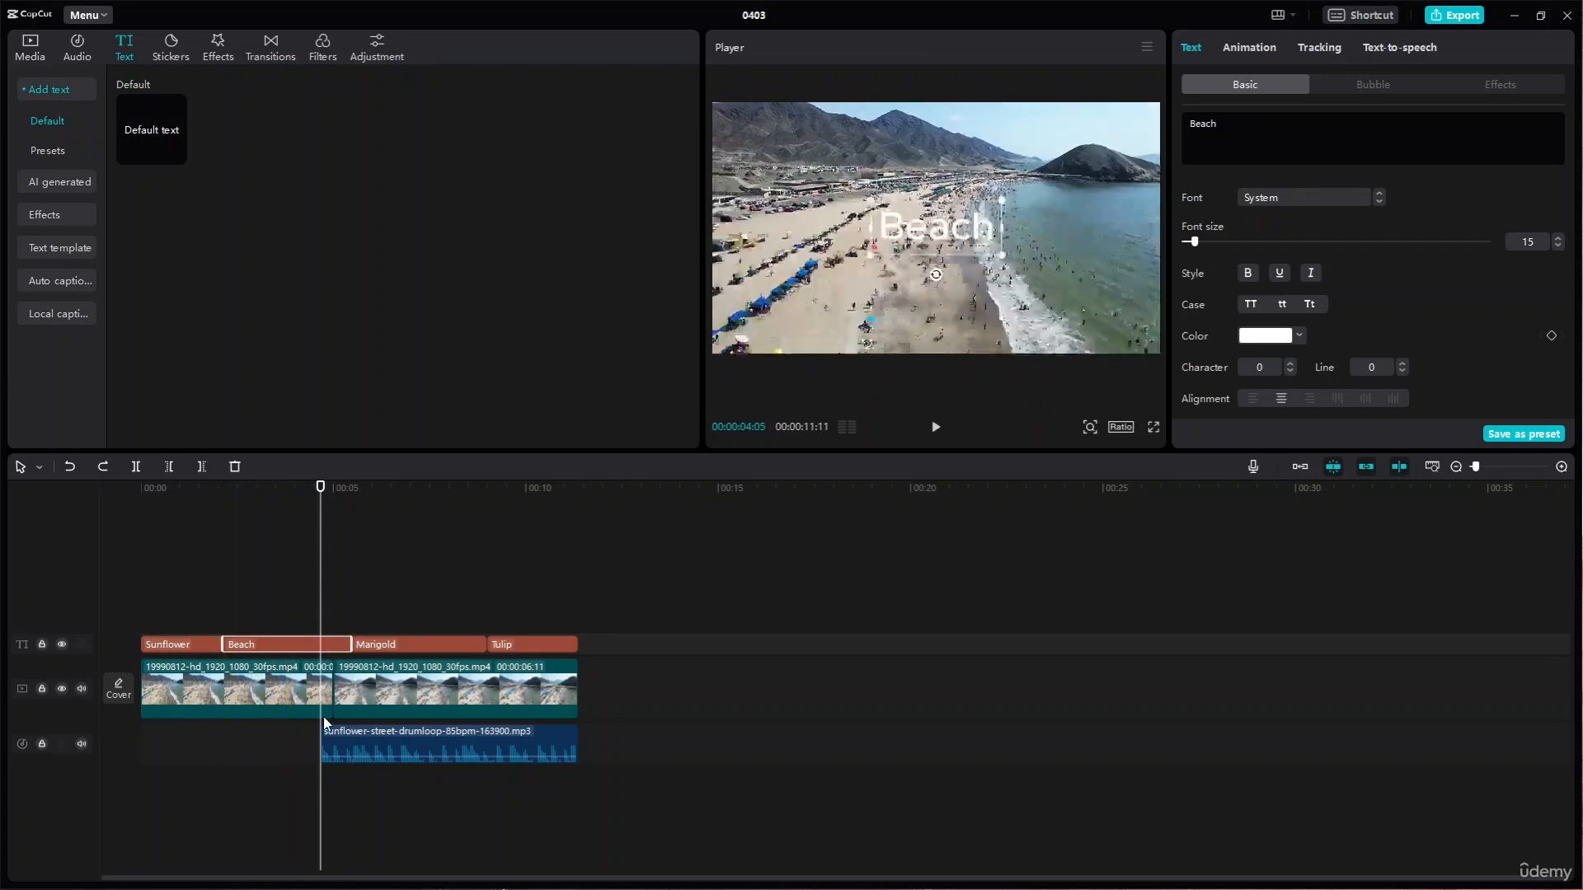
{"action": "key", "text": "ctrl+z"}
Select all timeline clips, delete the parts crossing a point early in the Marigold text clip before that point, and undo the deletion
{"action": "left_click_drag", "start_coordinate": [175, 577], "coordinate": [595, 801]}
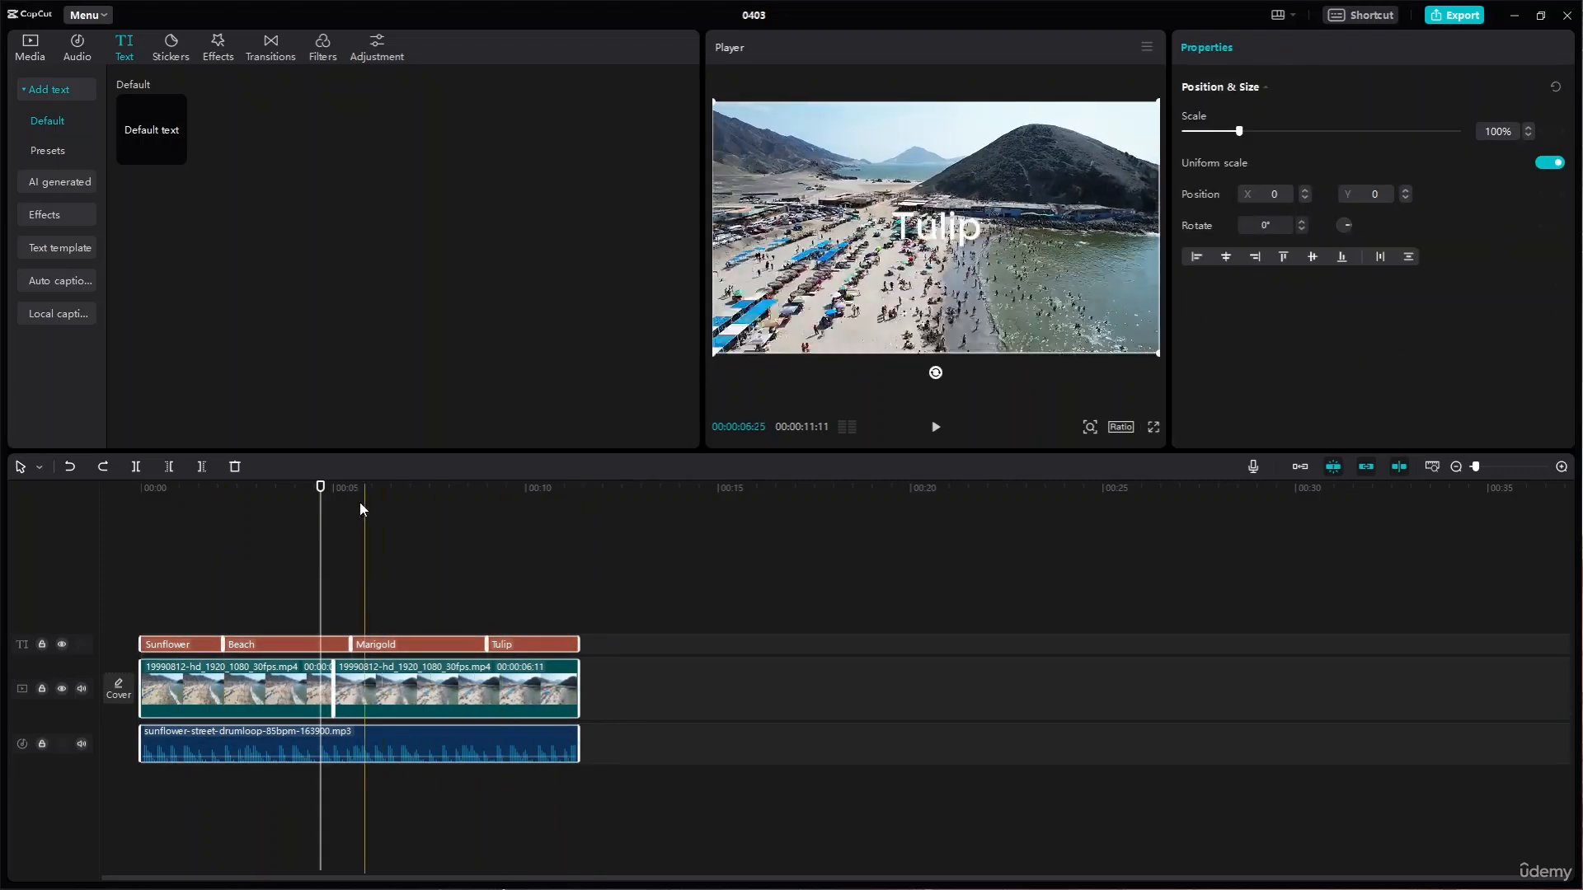
{"action": "left_click_drag", "start_coordinate": [320, 491], "coordinate": [393, 498]}
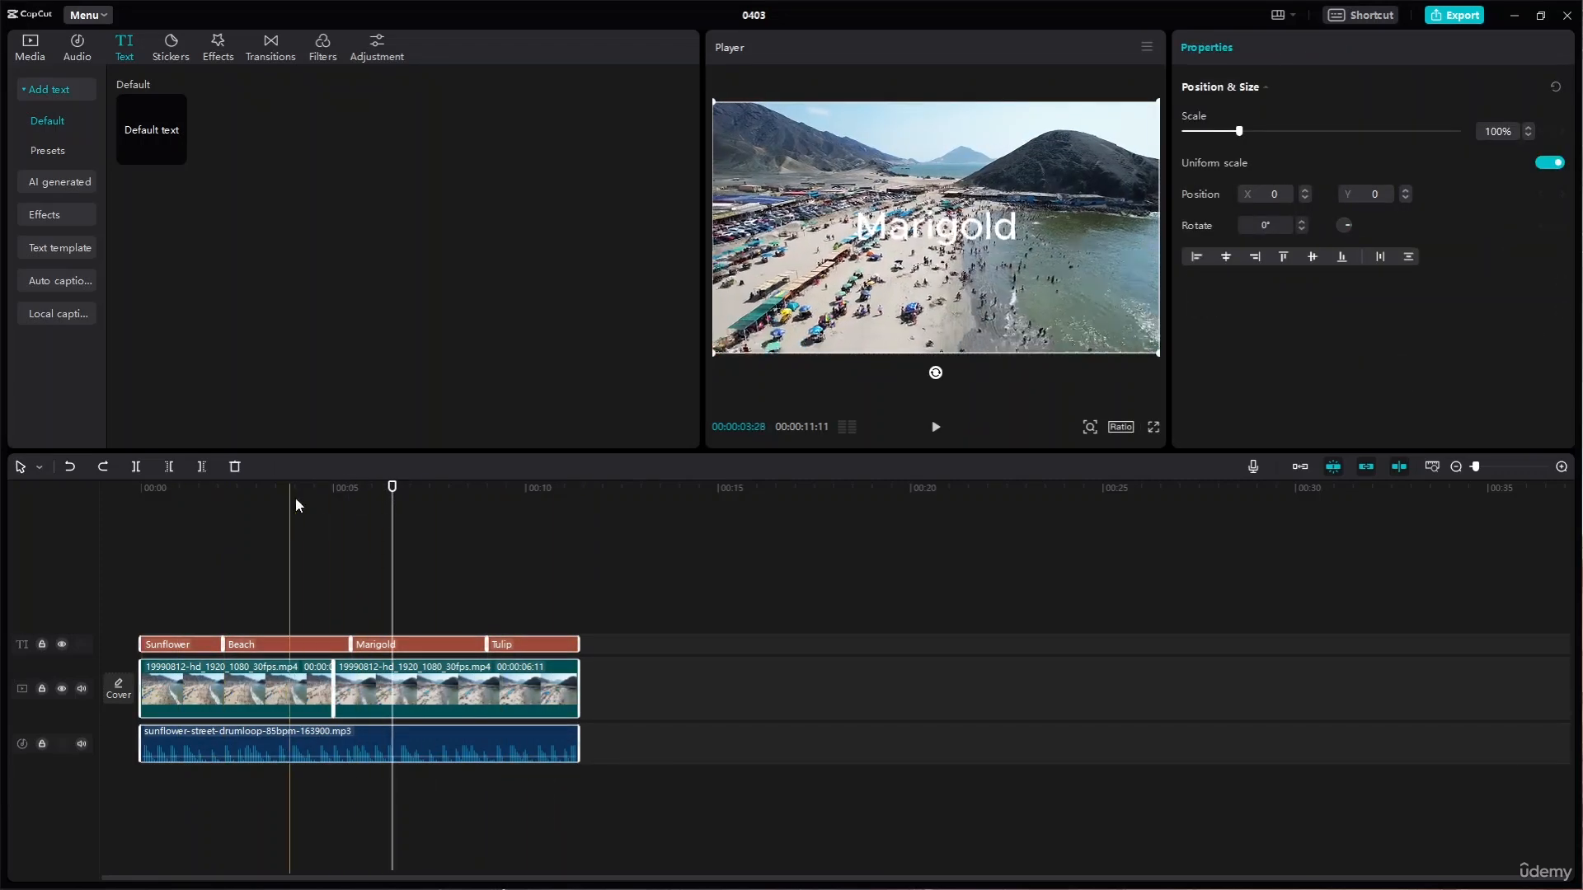
{"action": "left_click", "coordinate": [166, 463]}
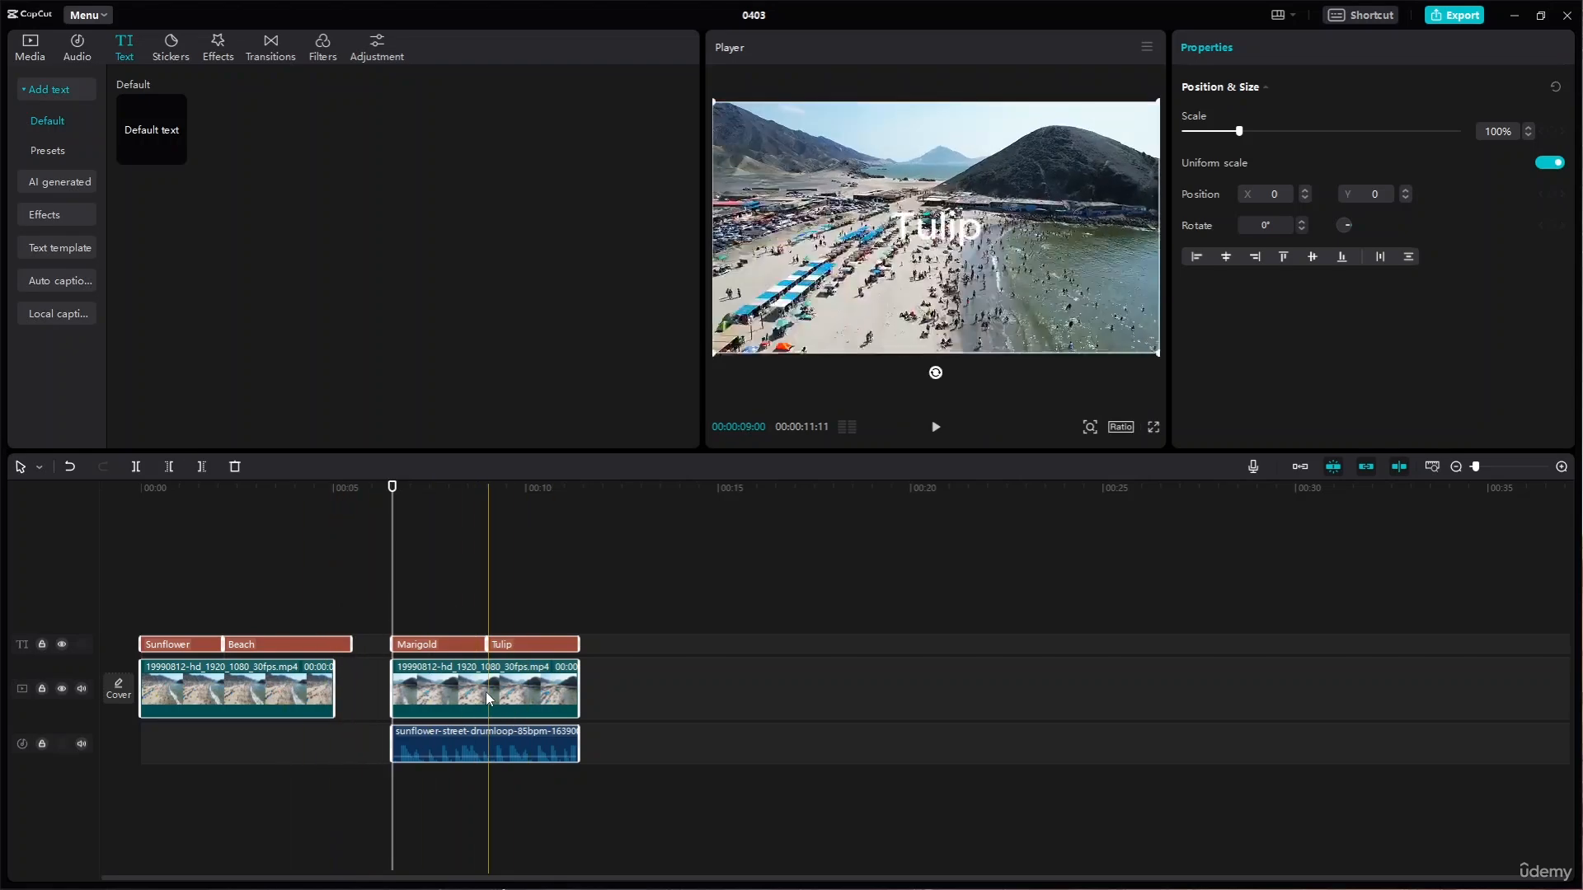
{"action": "key", "text": "ctrl+z"}
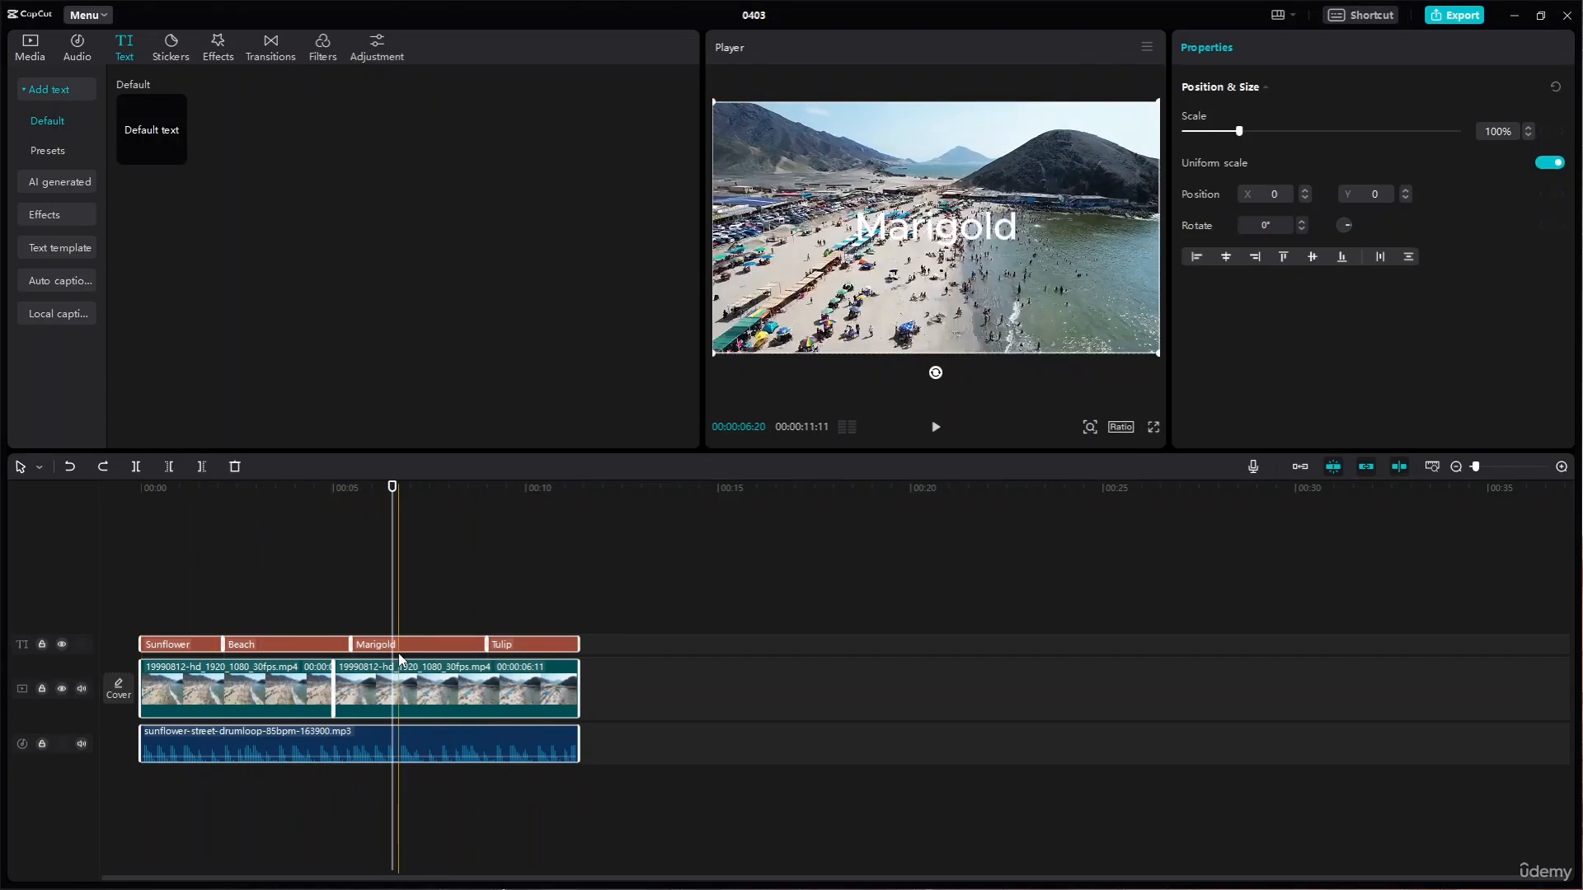
Group all the text, video and audio clips and shift the group slightly later on the timeline
{"action": "key", "text": "ctrl+g"}
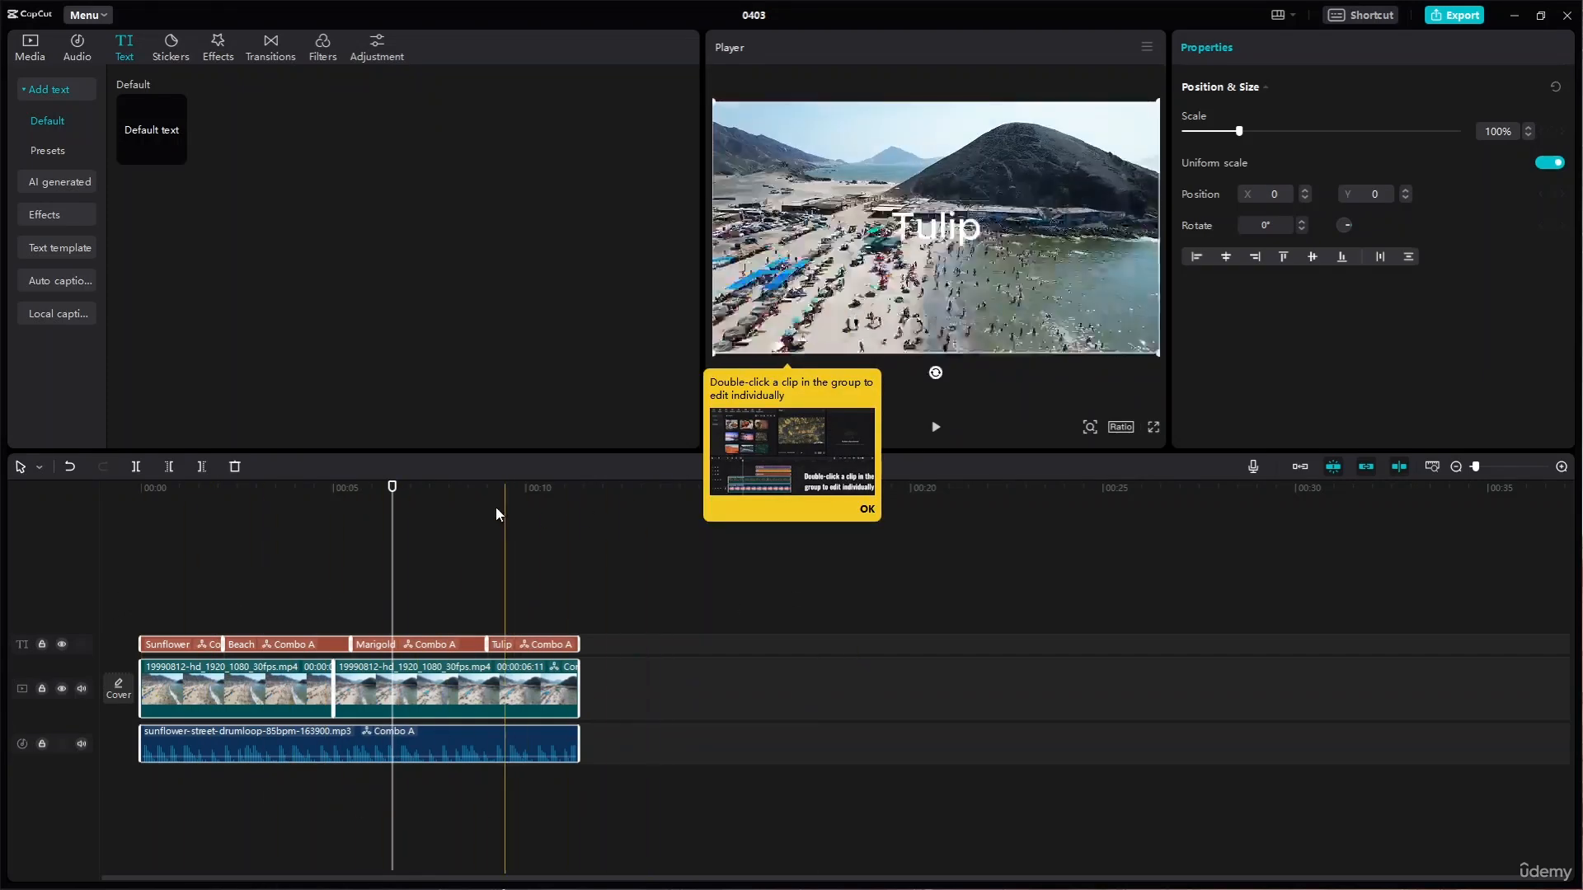
{"action": "left_click", "coordinate": [453, 563]}
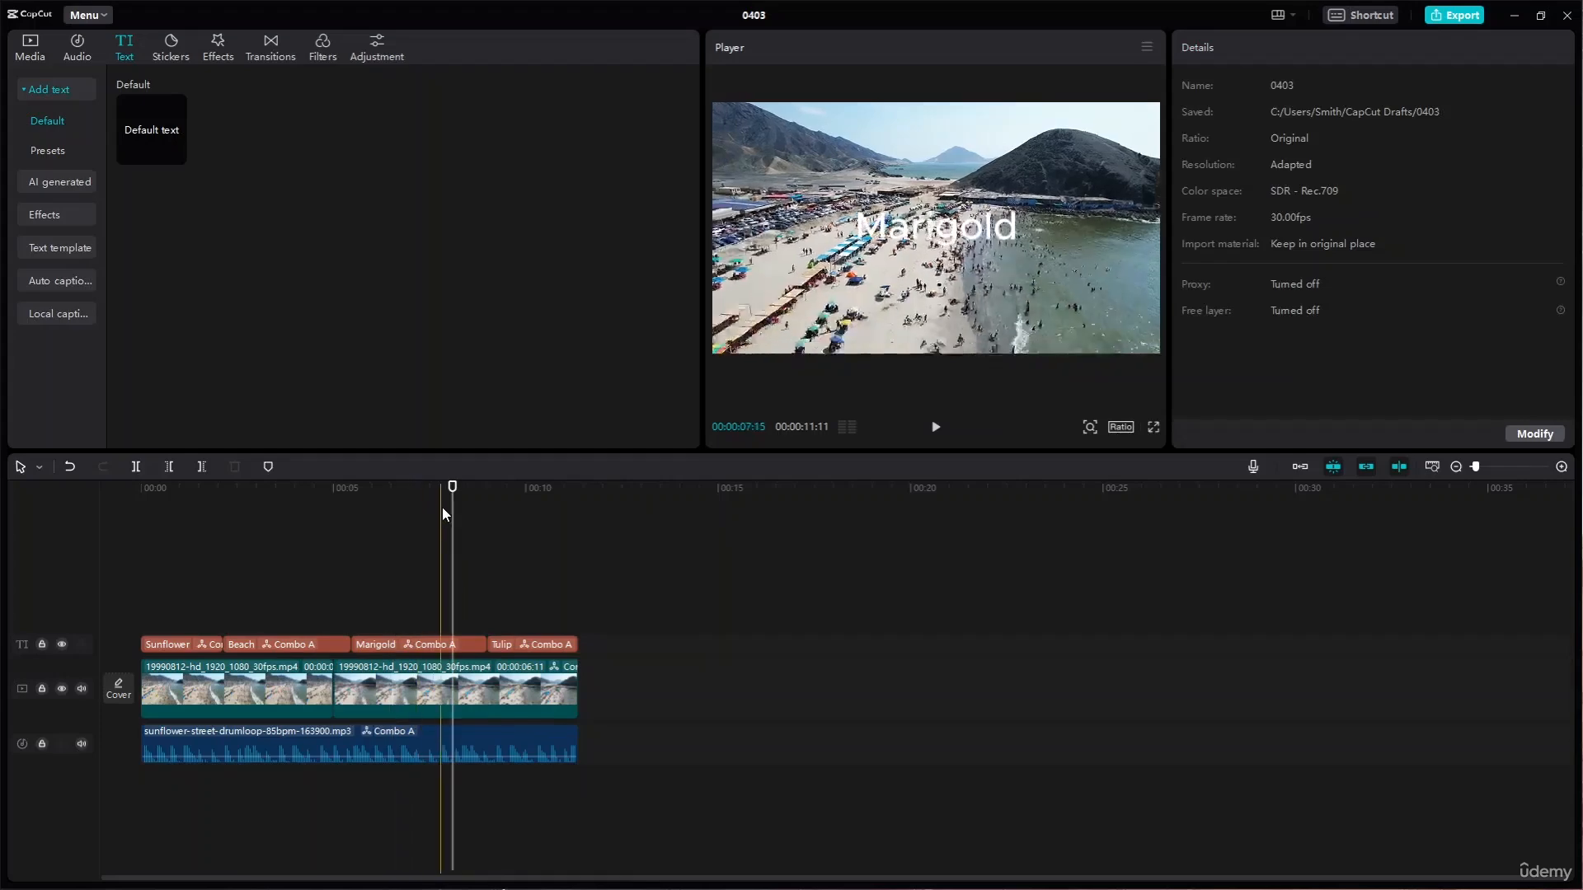
{"action": "mouse_move", "coordinate": [294, 676]}
{"action": "left_mouse_down"}
{"action": "mouse_move", "coordinate": [478, 684]}
{"action": "mouse_move", "coordinate": [297, 691]}
{"action": "left_mouse_up"}
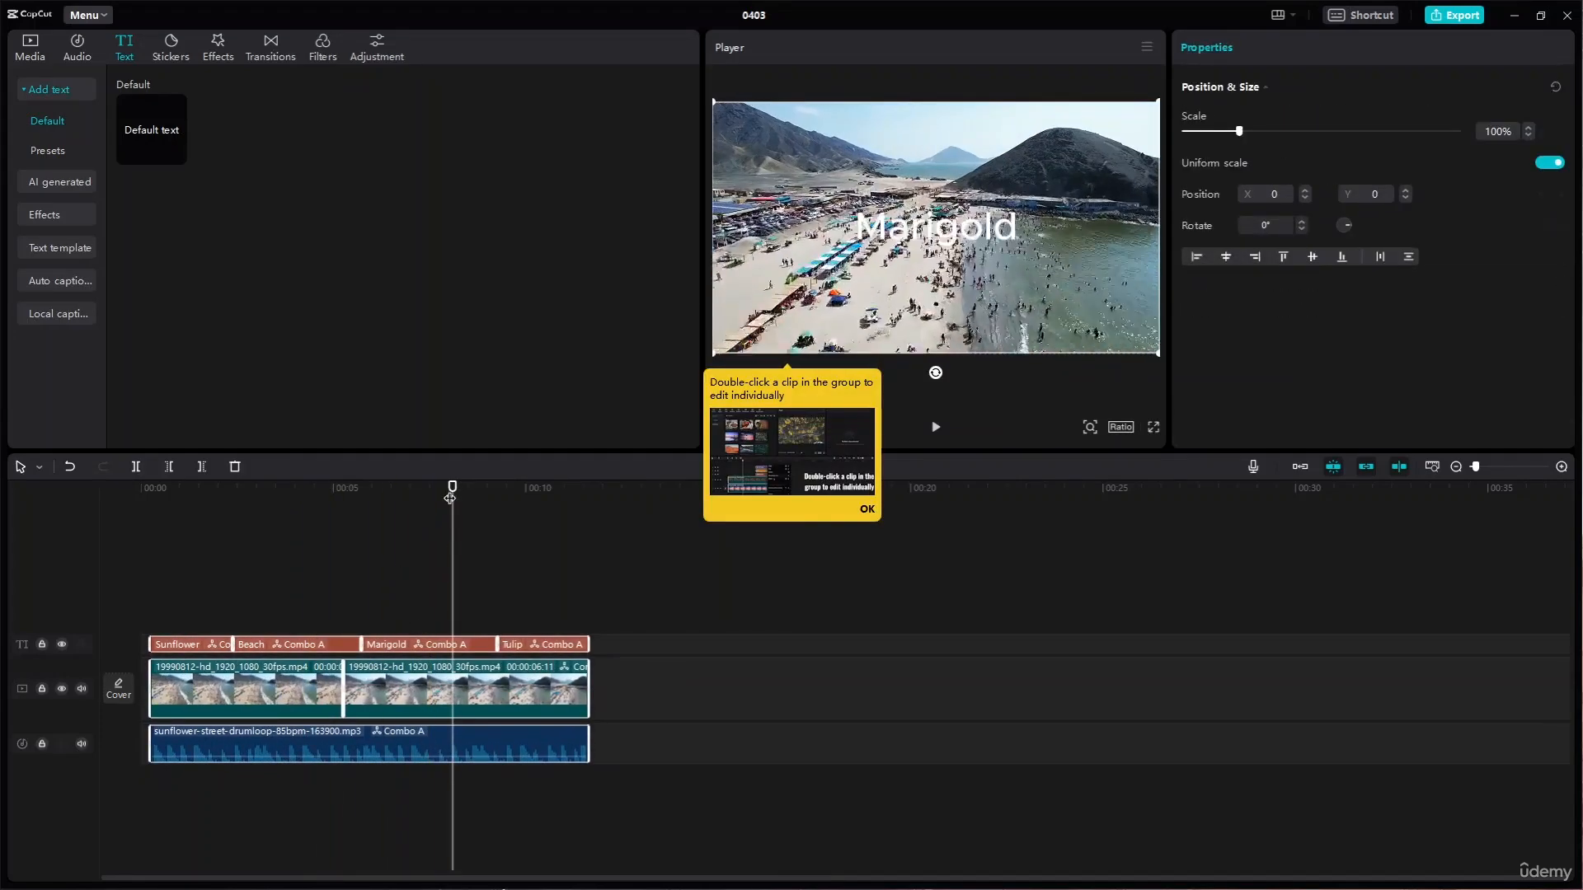
Delete the grouped clips' parts before the playhead, dismiss the group editing tip, and undo back to the ungrouped clips
{"action": "left_click", "coordinate": [169, 466]}
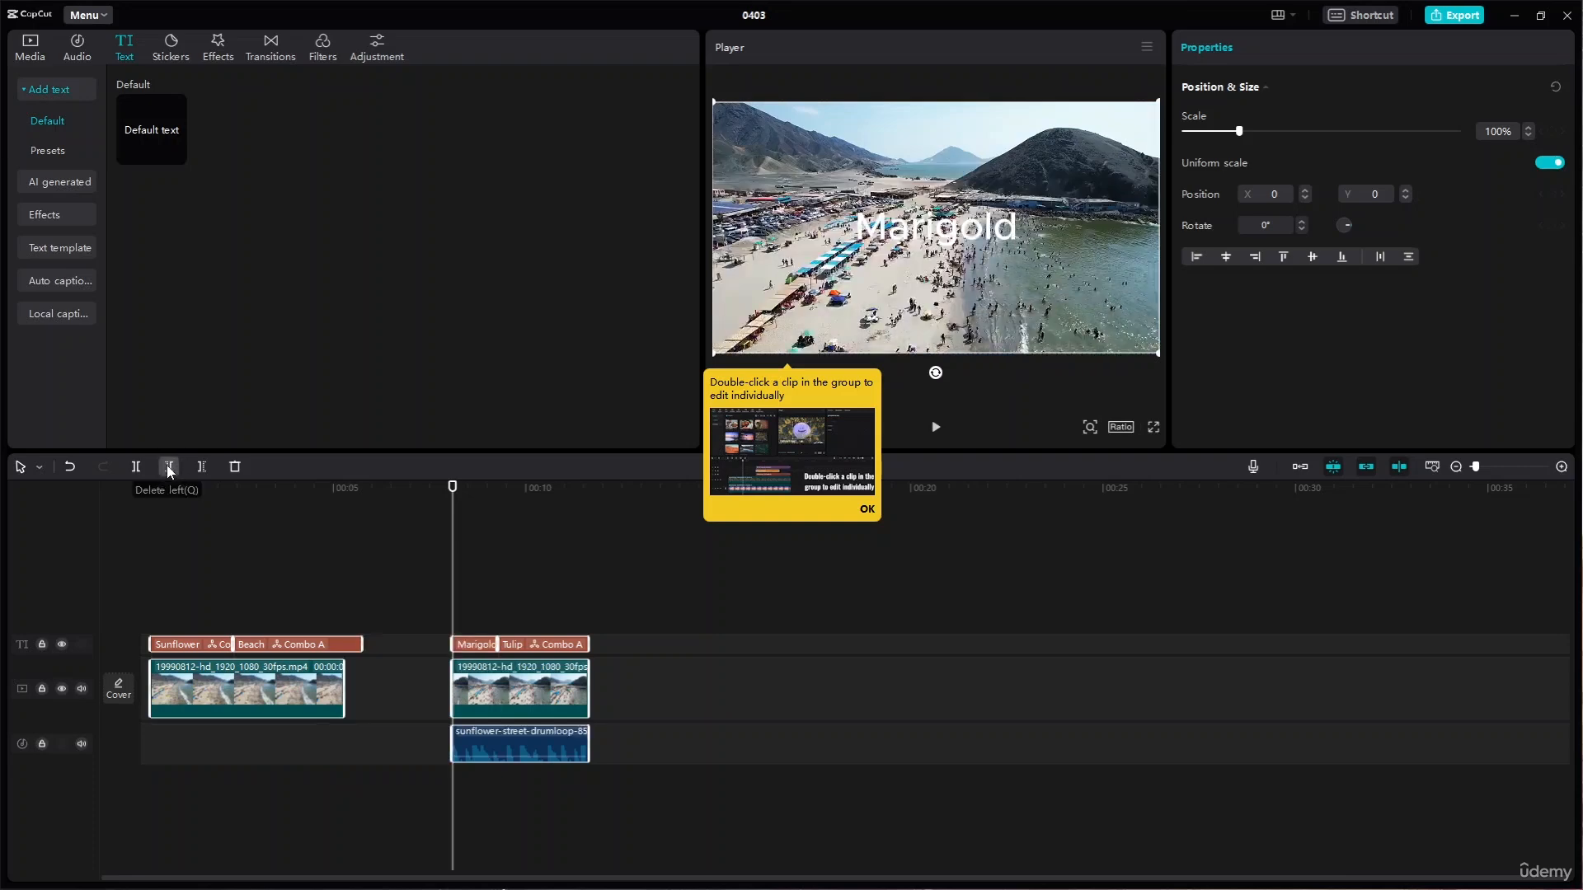
{"action": "left_click", "coordinate": [865, 510]}
{"action": "key", "text": "ctrl+z"}
{"action": "key", "text": "ctrl+z"}
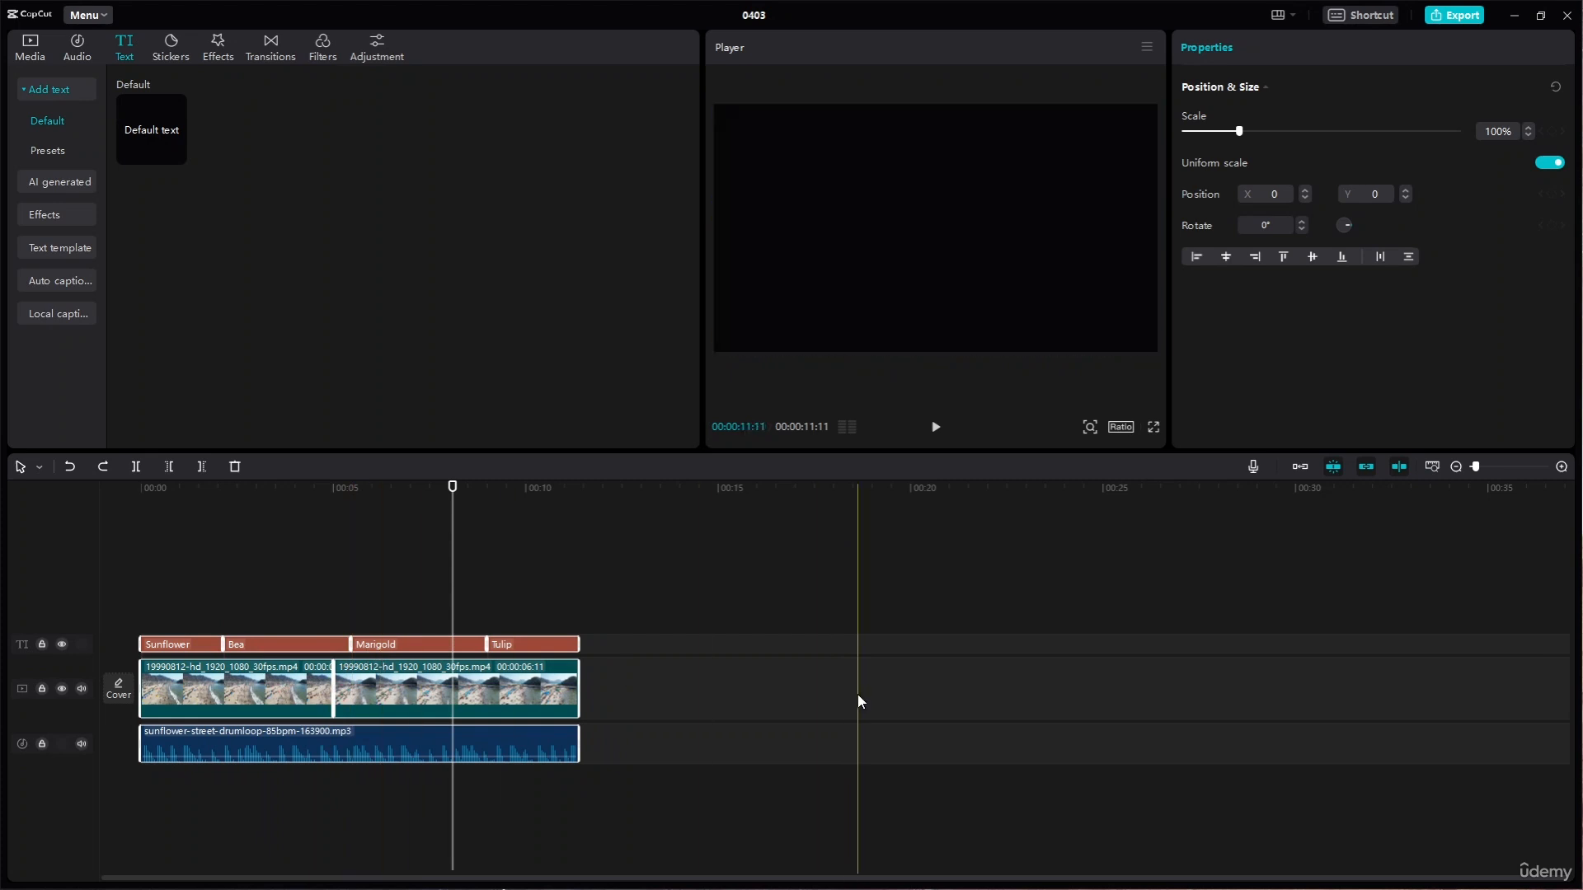
{"action": "left_click", "coordinate": [779, 618]}
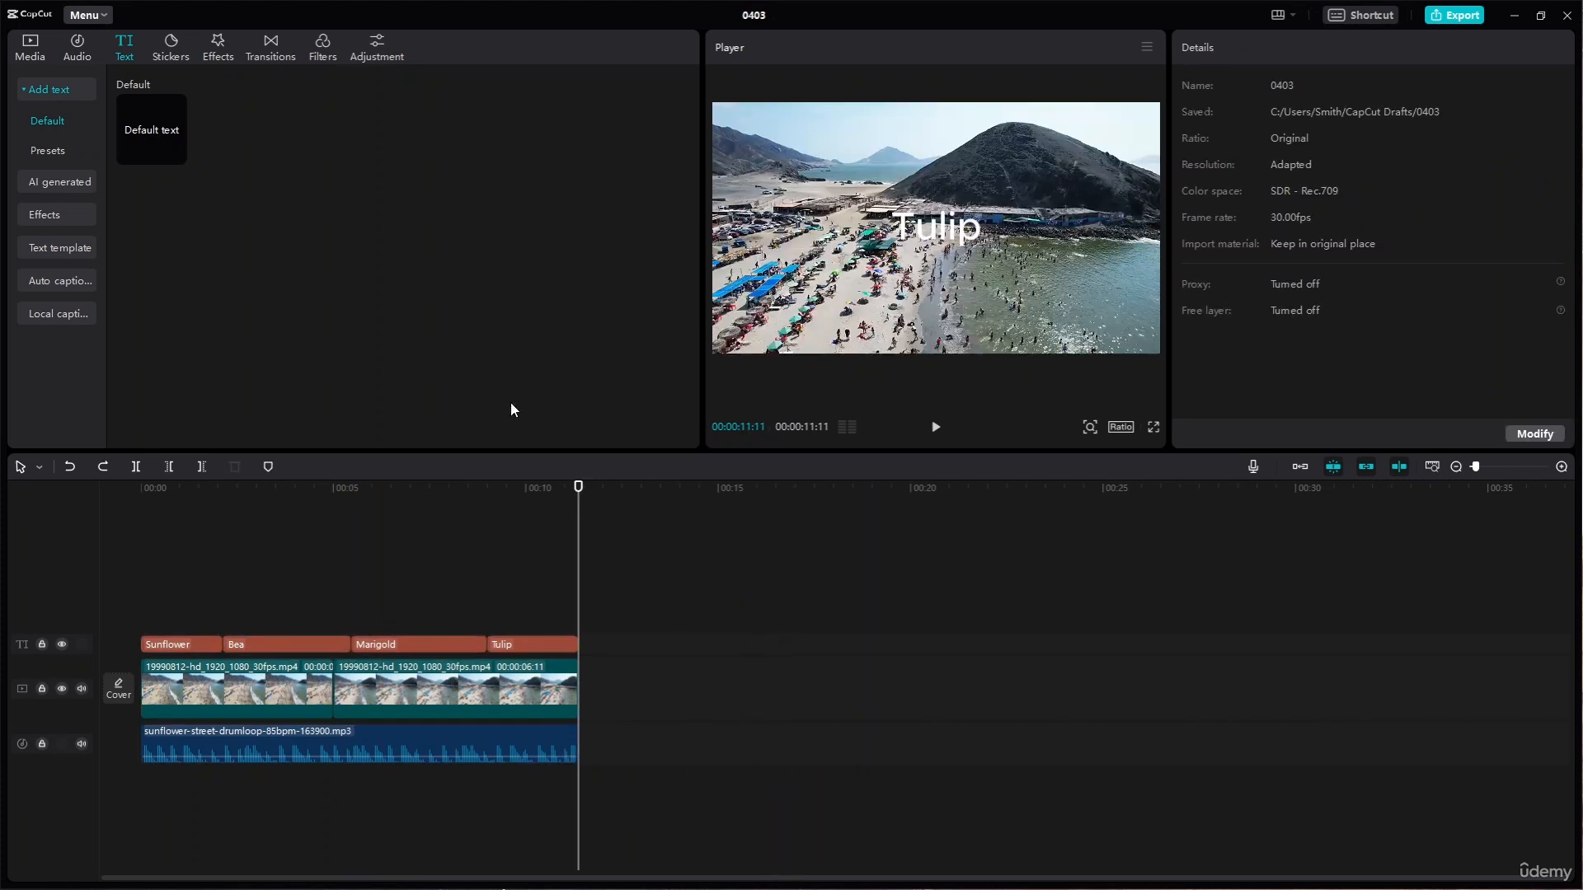
Examine the project settings for save locations and cache management, and leave them without saving
{"action": "left_click", "coordinate": [89, 17]}
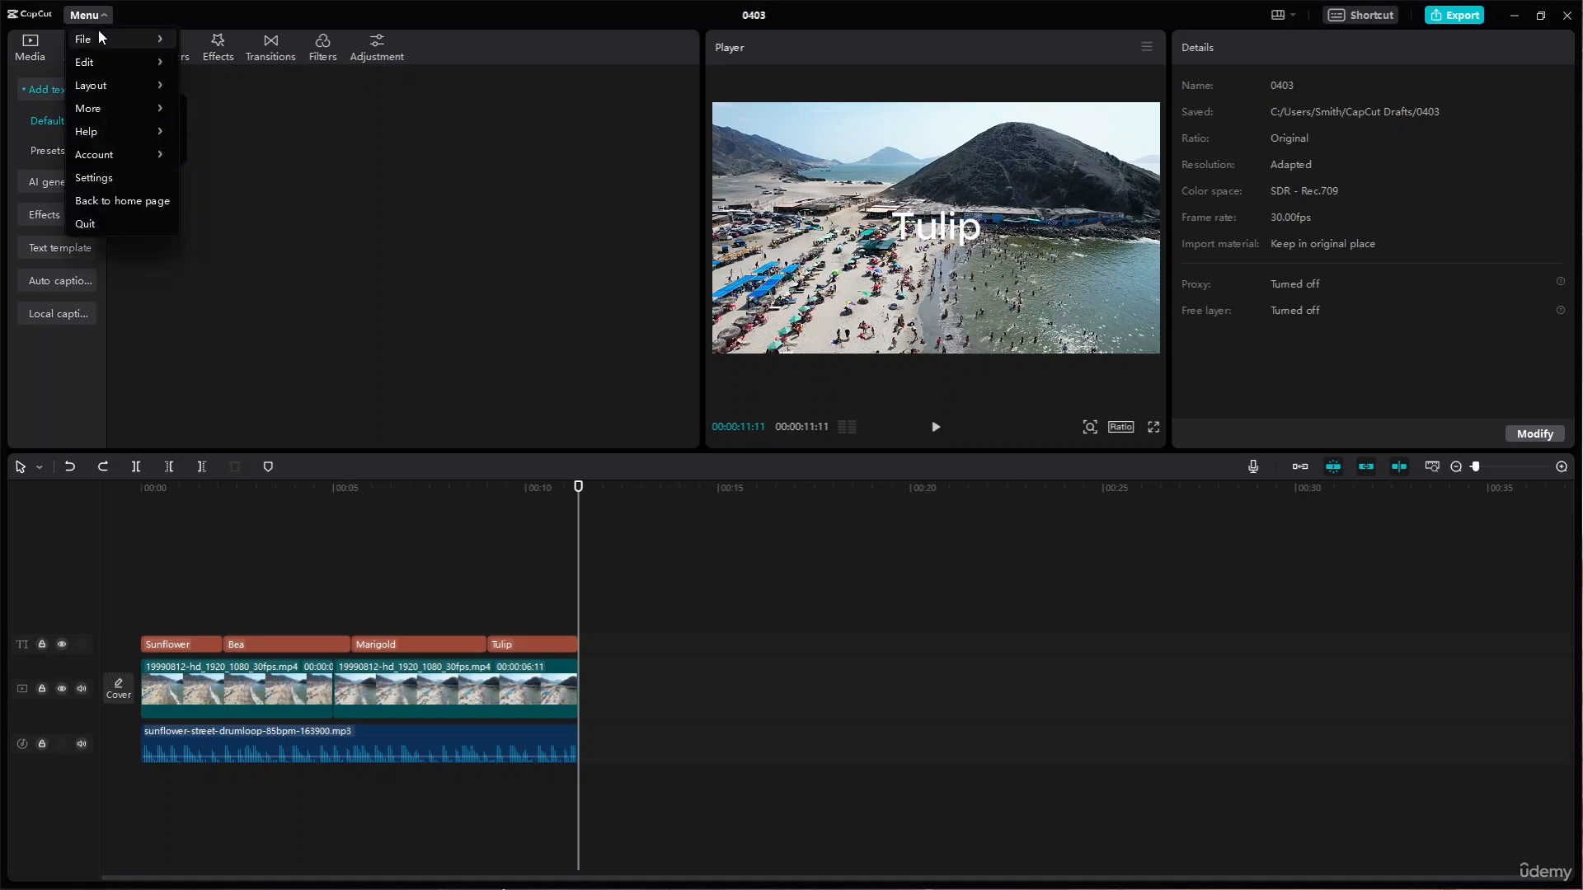
{"action": "mouse_move", "coordinate": [107, 59]}
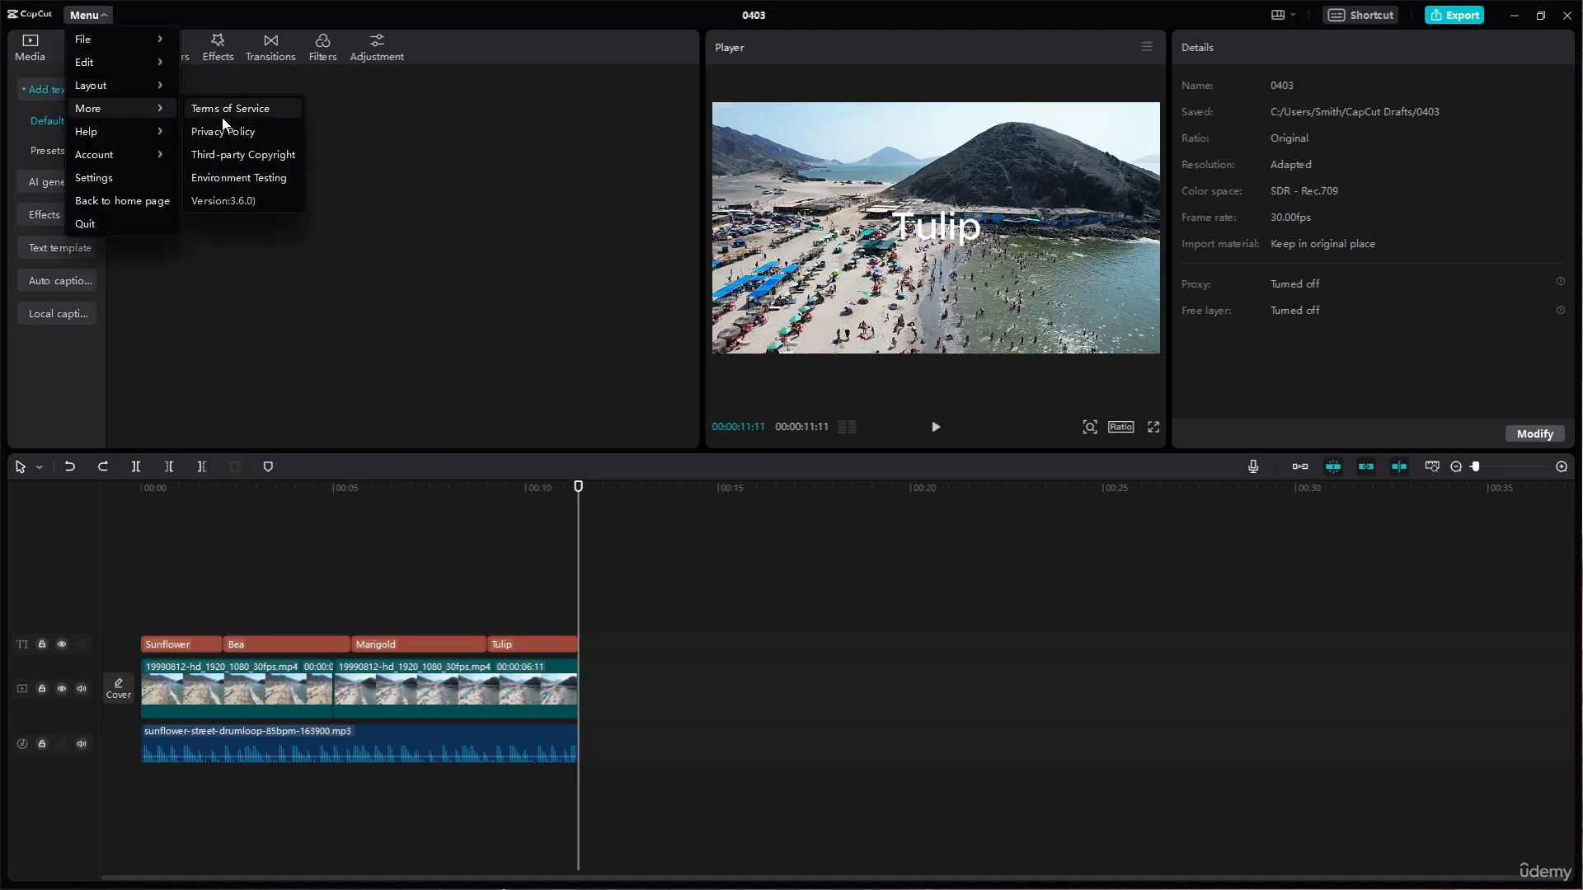
{"action": "left_click", "coordinate": [152, 177]}
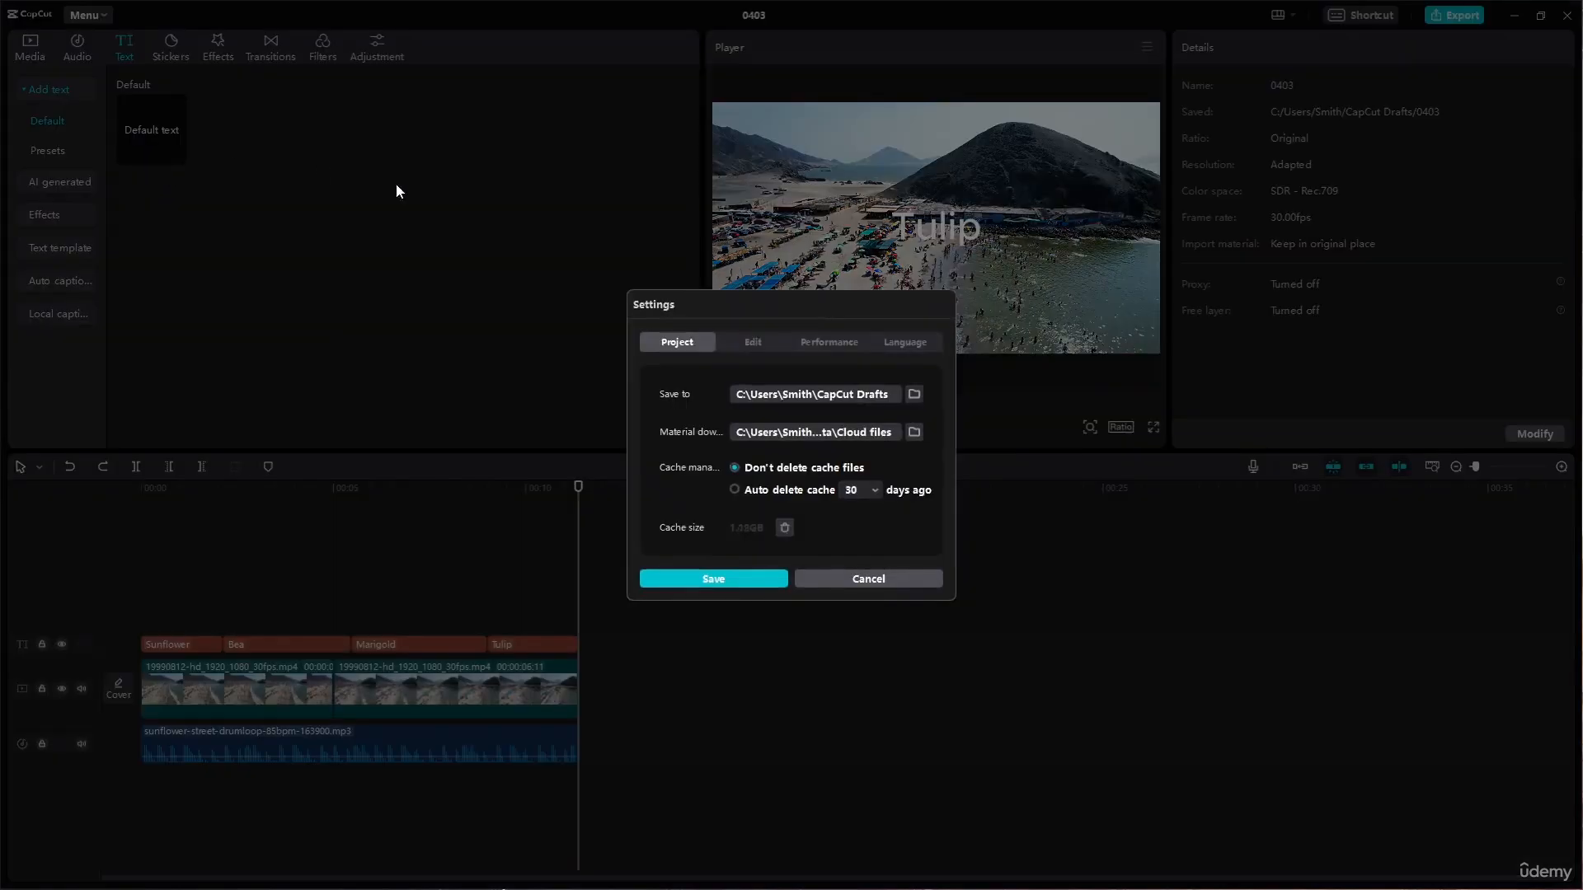
{"action": "left_click", "coordinate": [875, 586]}
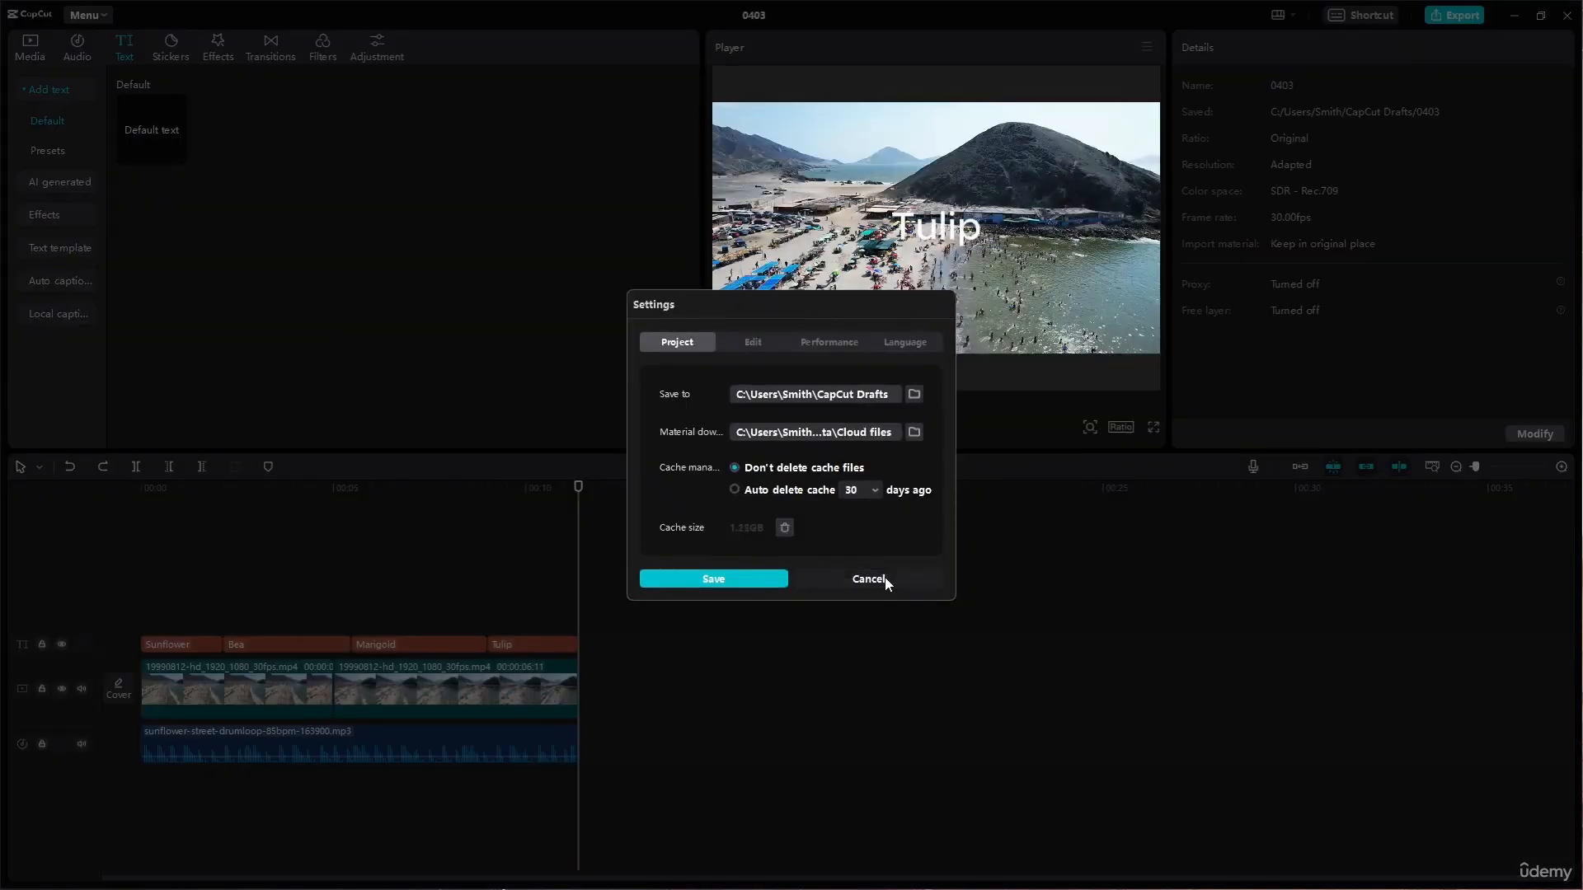